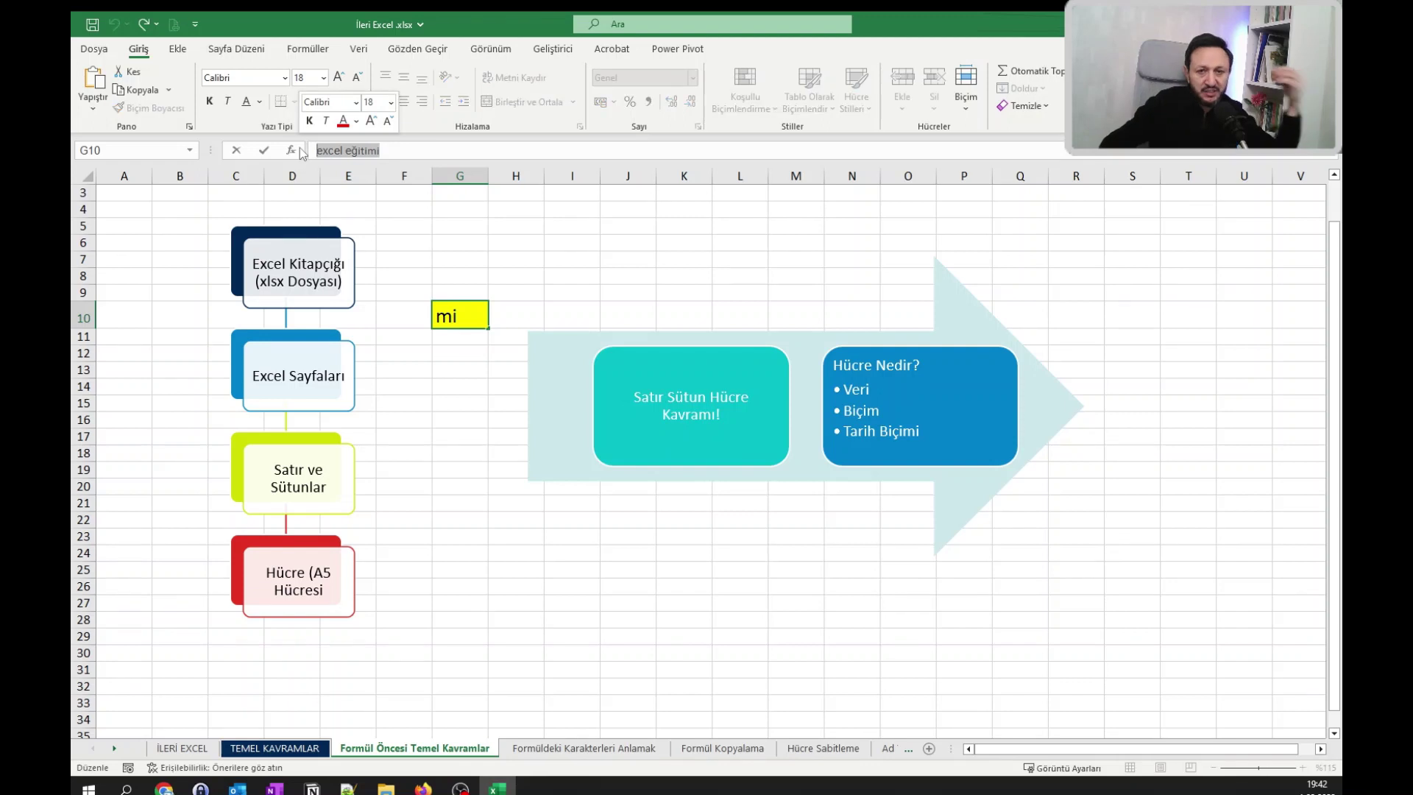
Leave the content of cell G10 as it is, and format its text in red and bold.
key("Escape")
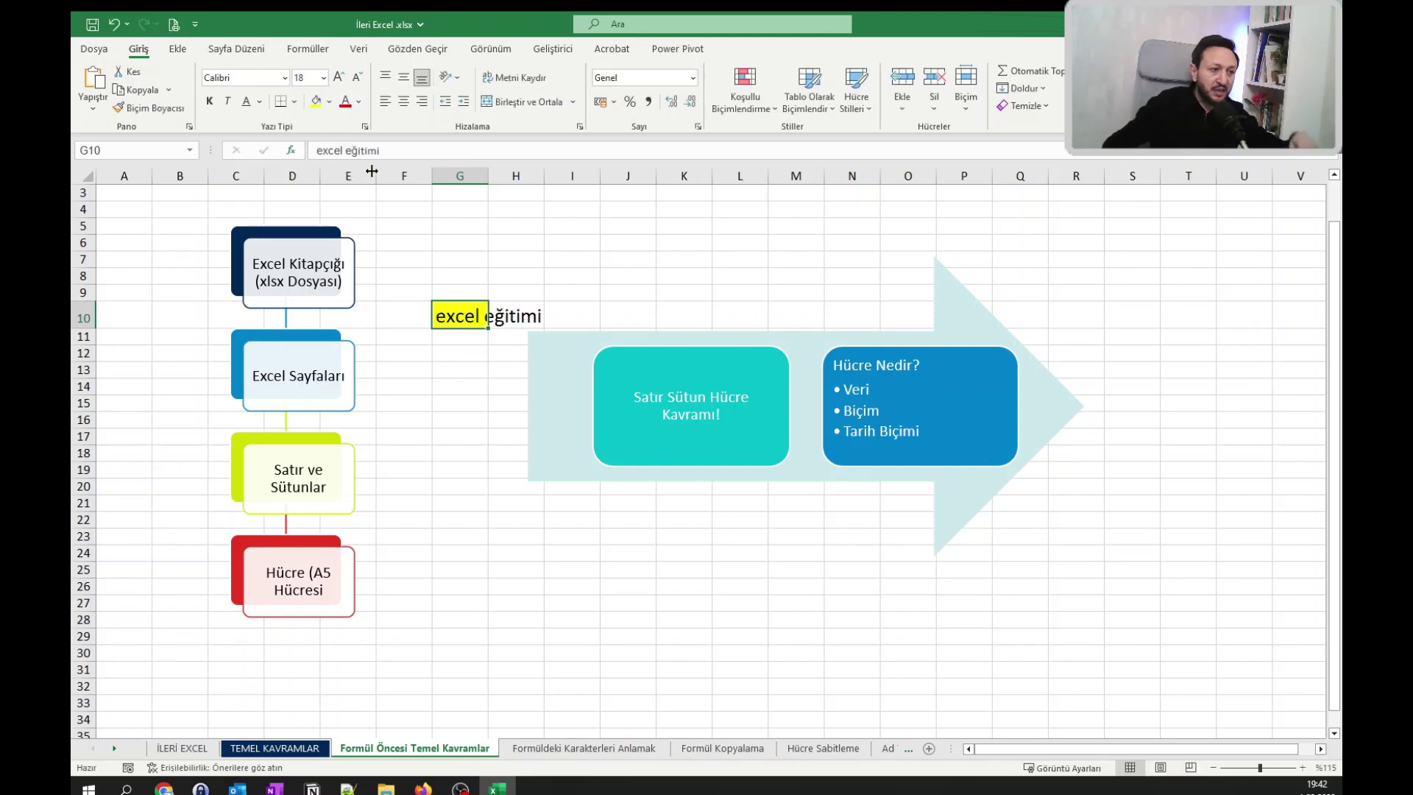
left_click(346, 101)
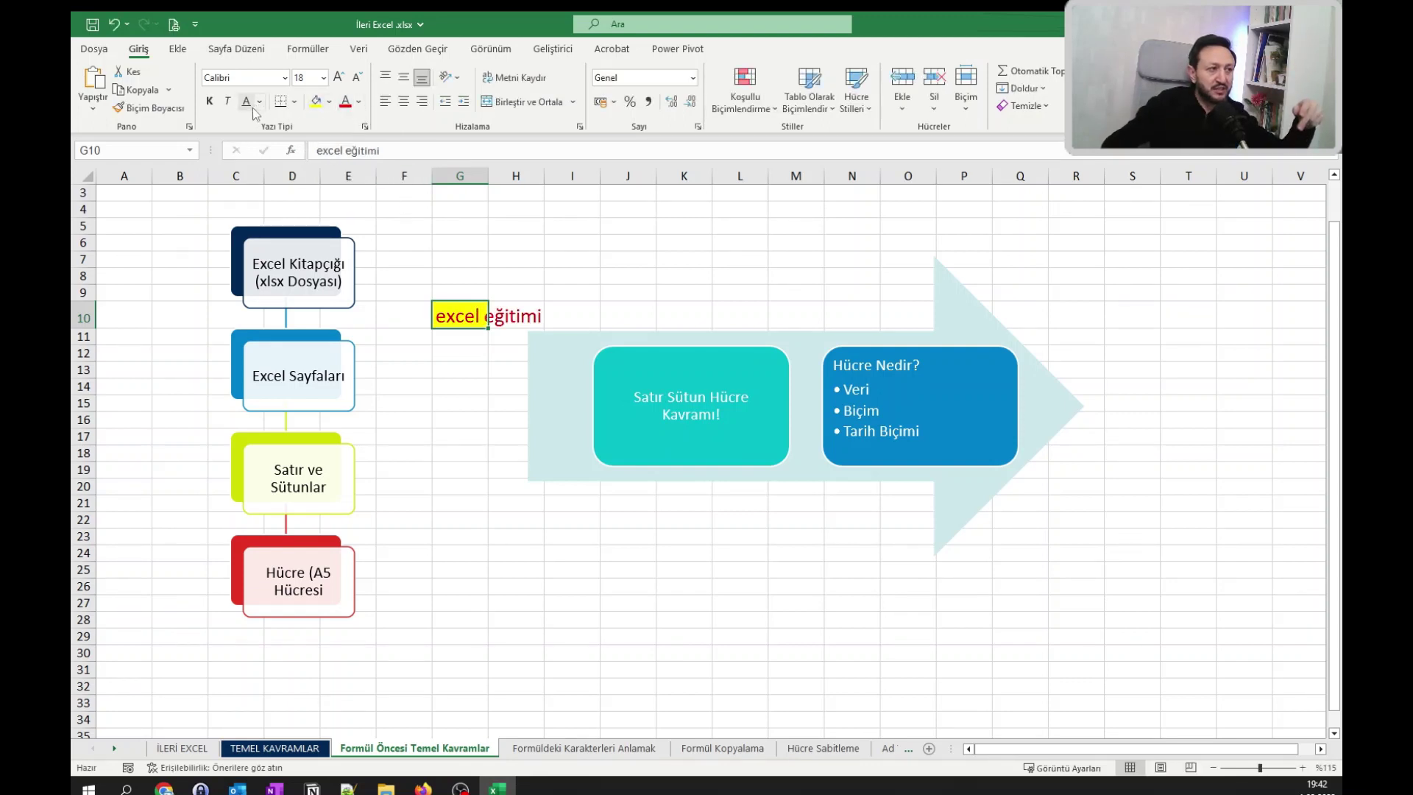
left_click(209, 100)
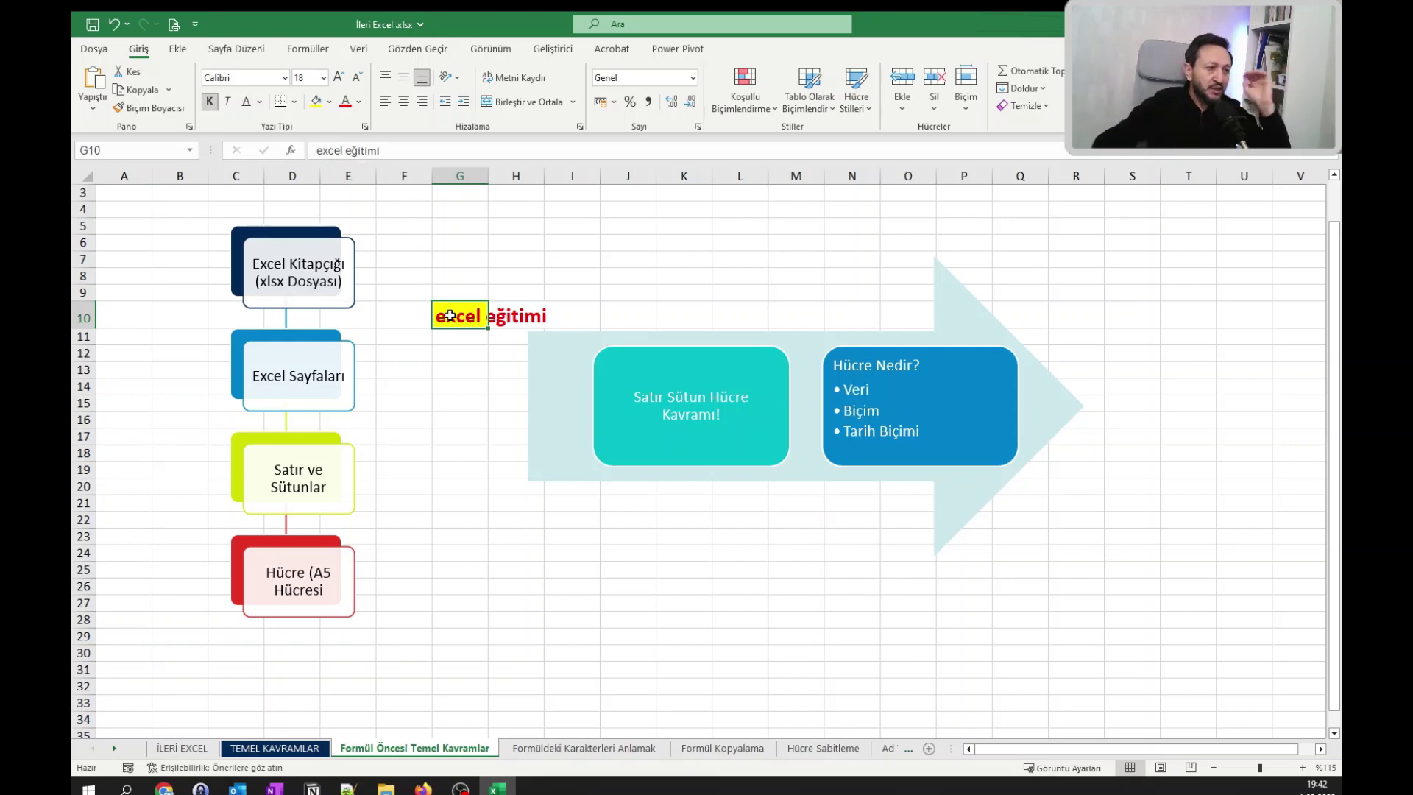
Switch to Chrome to examine the diagram of cell data types and formats, and return to the Excel workbook.
left_click(162, 789)
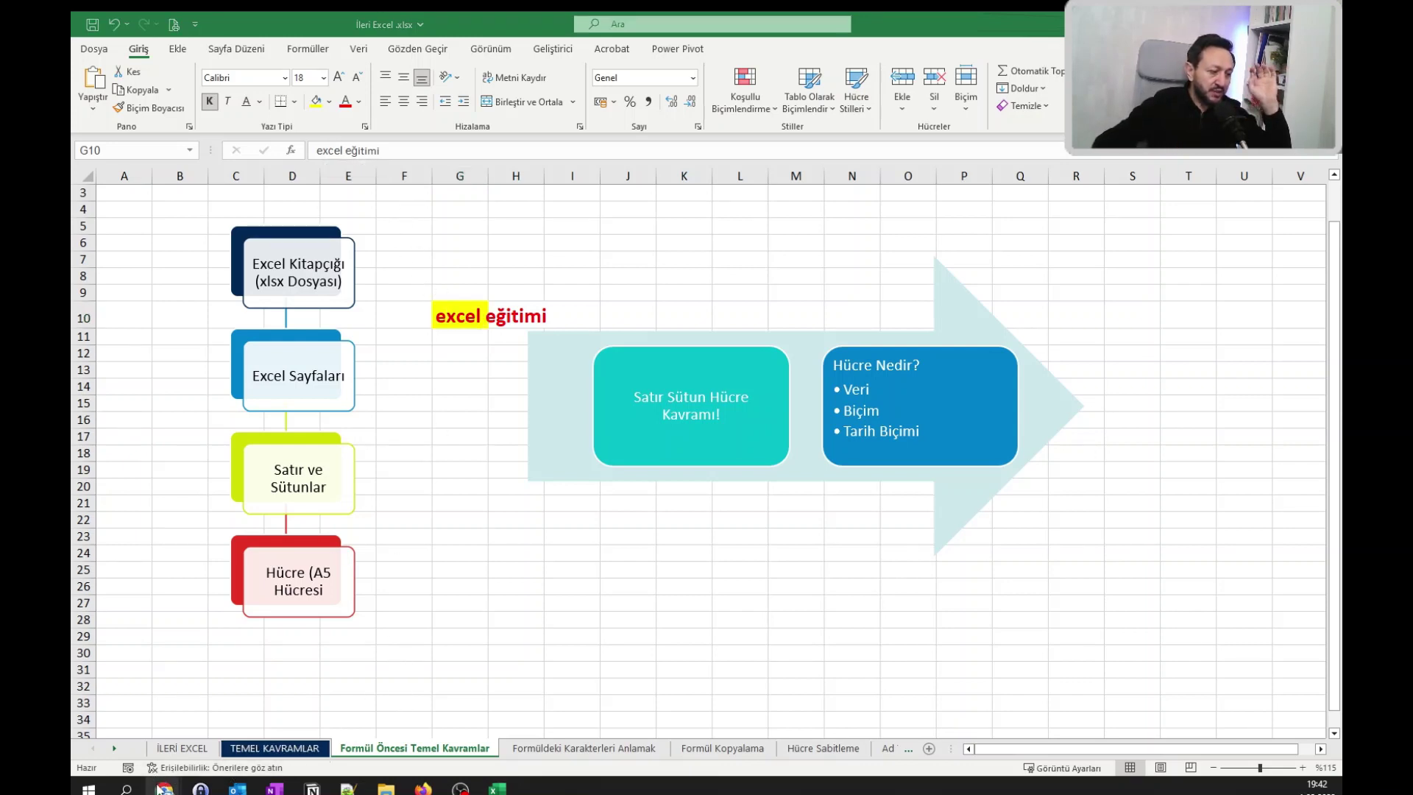
left_click(436, 709)
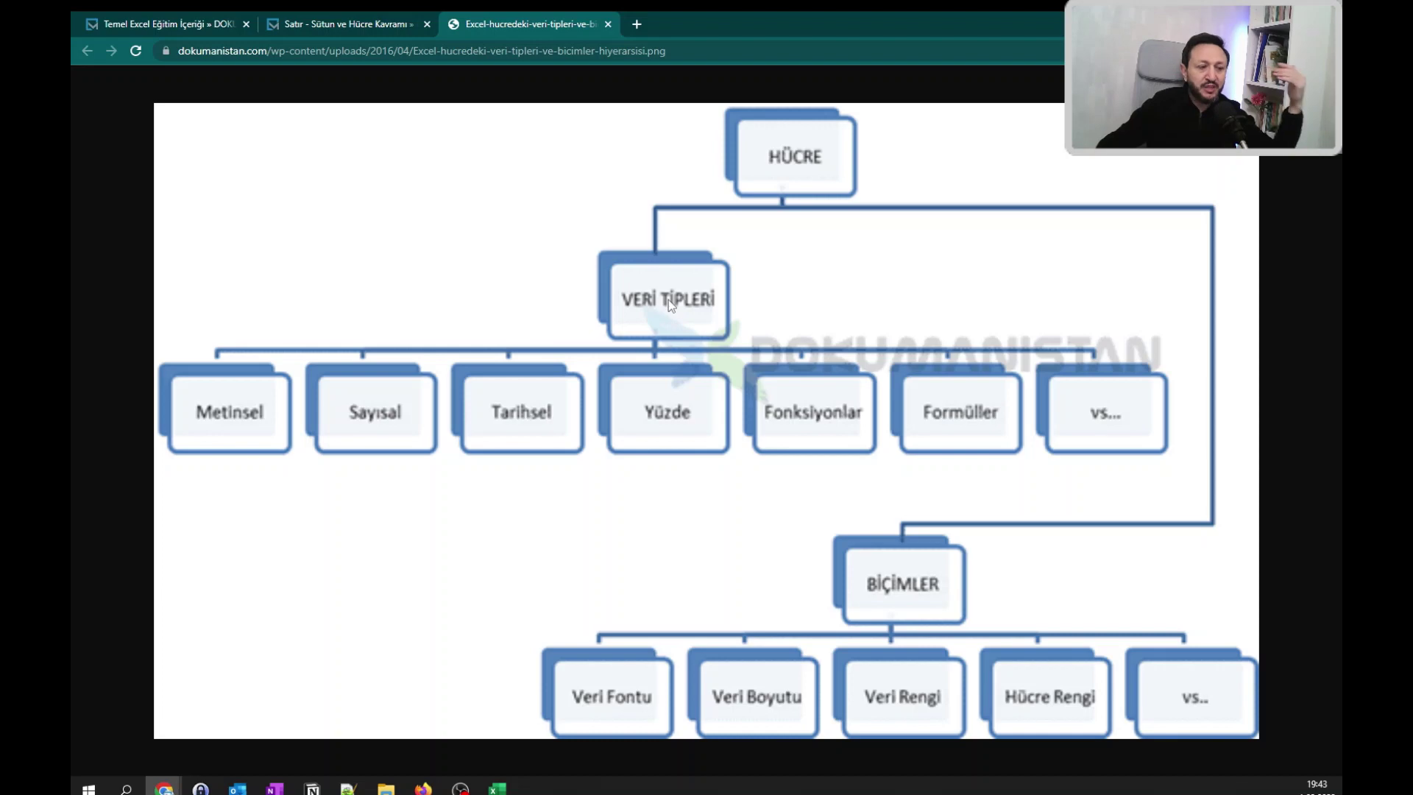
left_click(498, 789)
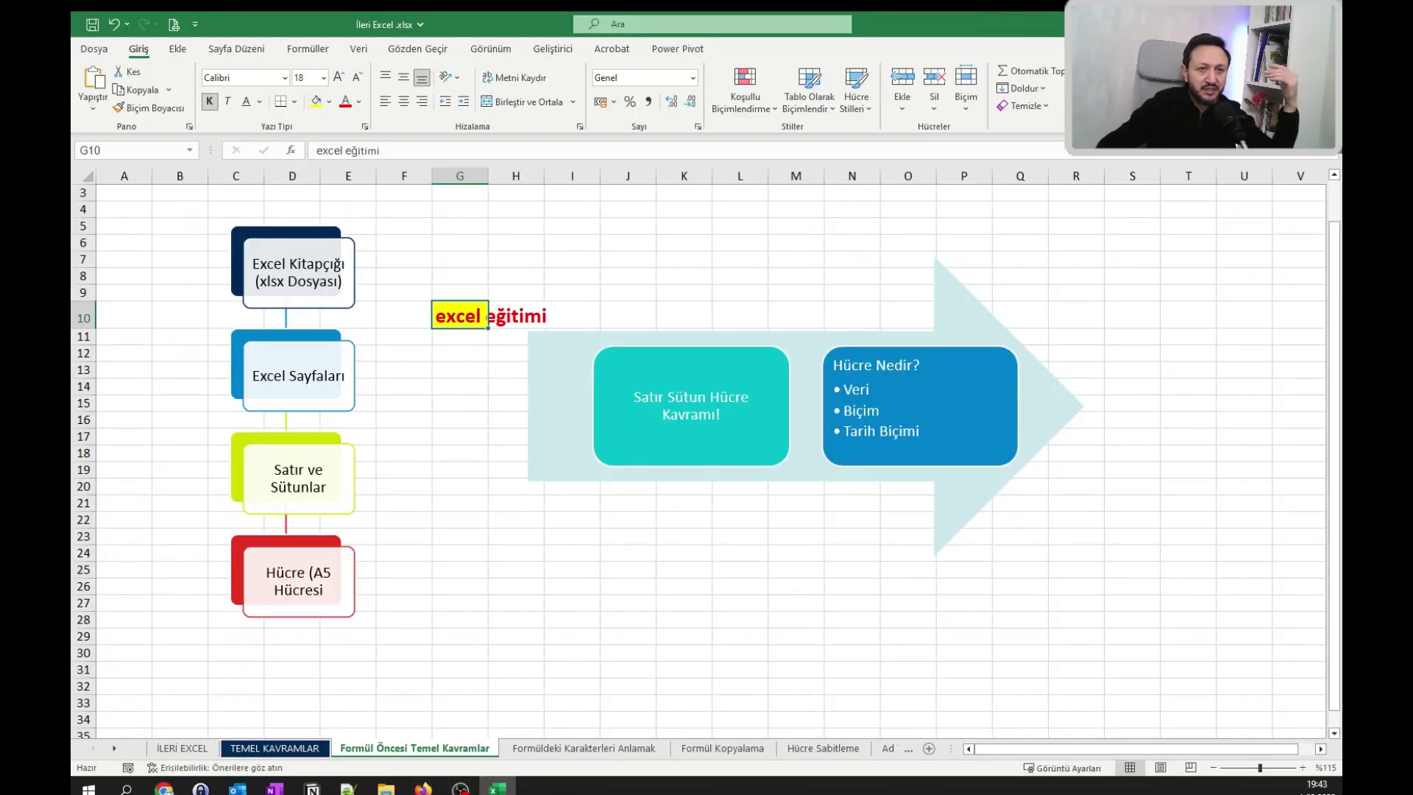
key("alt+Tab")
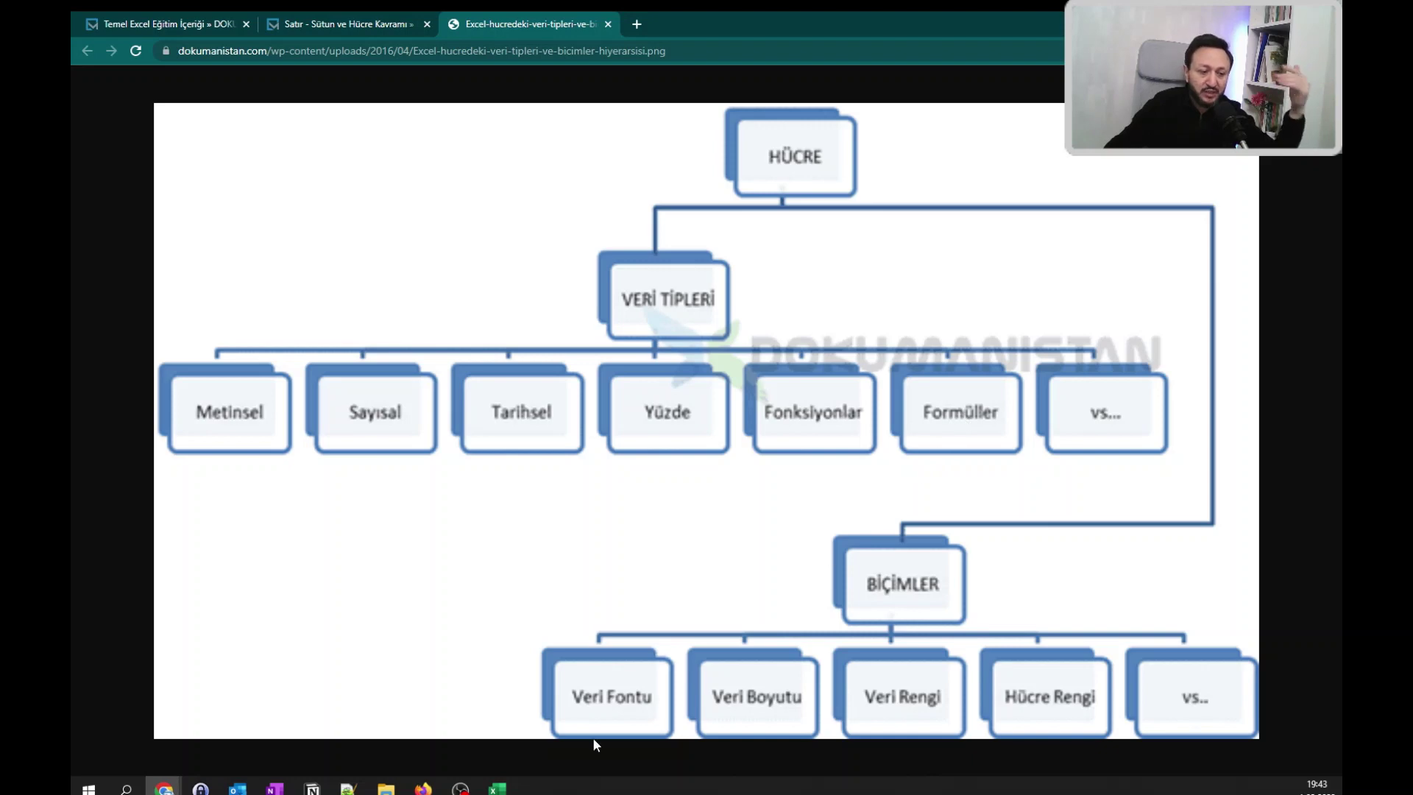
left_click(496, 788)
left_click(495, 547)
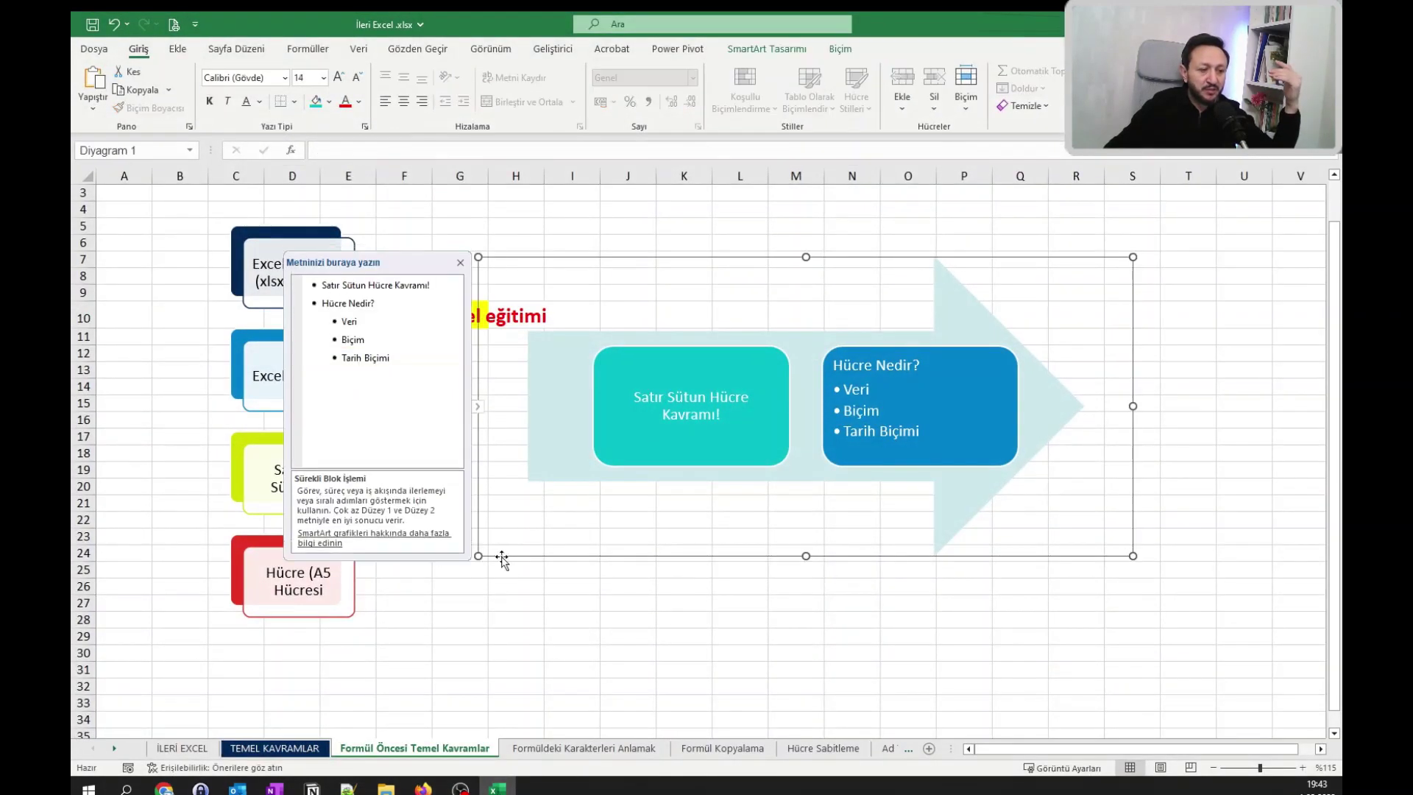
Enter the text "Excel" in cell H29 and the number 123 in cell H30.
left_click(544, 638)
type("Me")
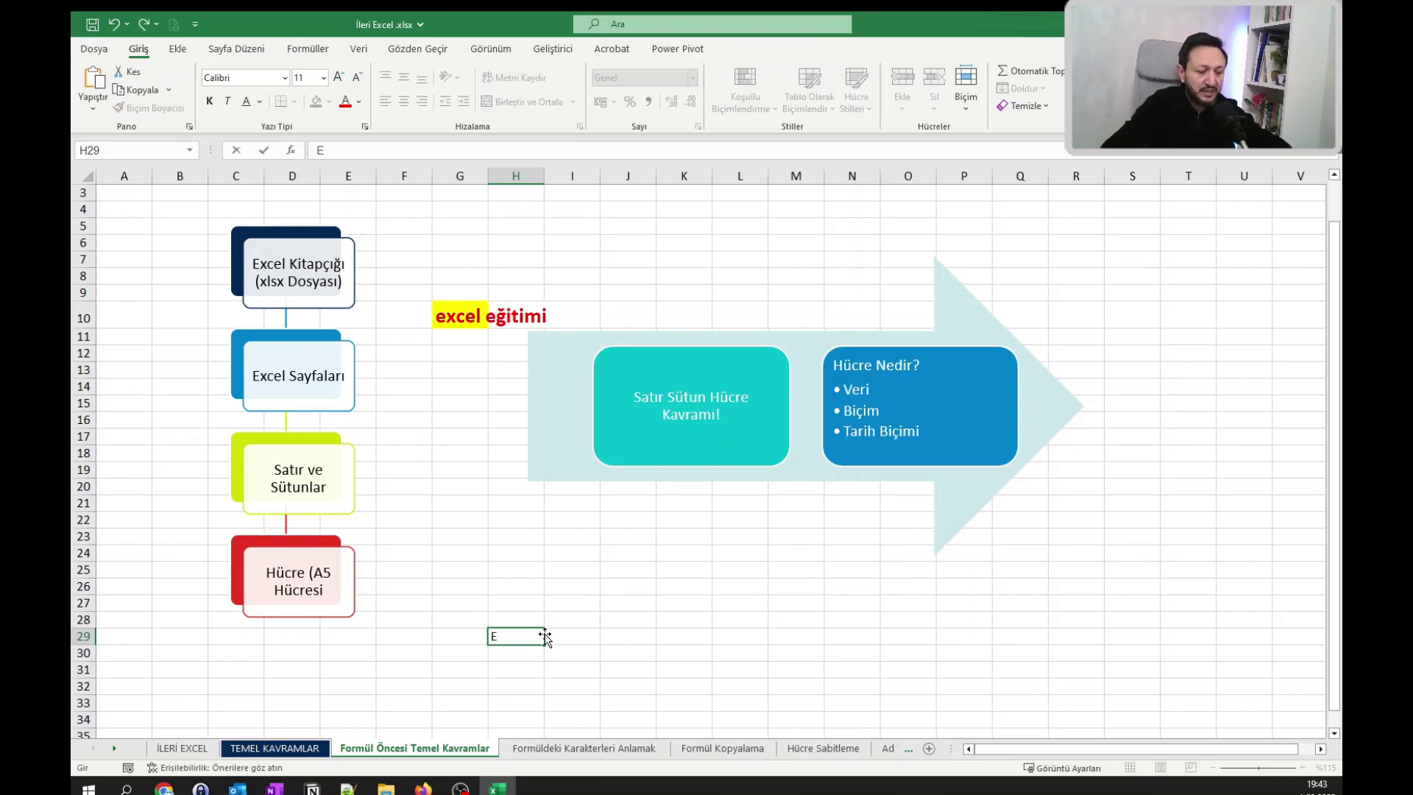
type("cel")
key("Return")
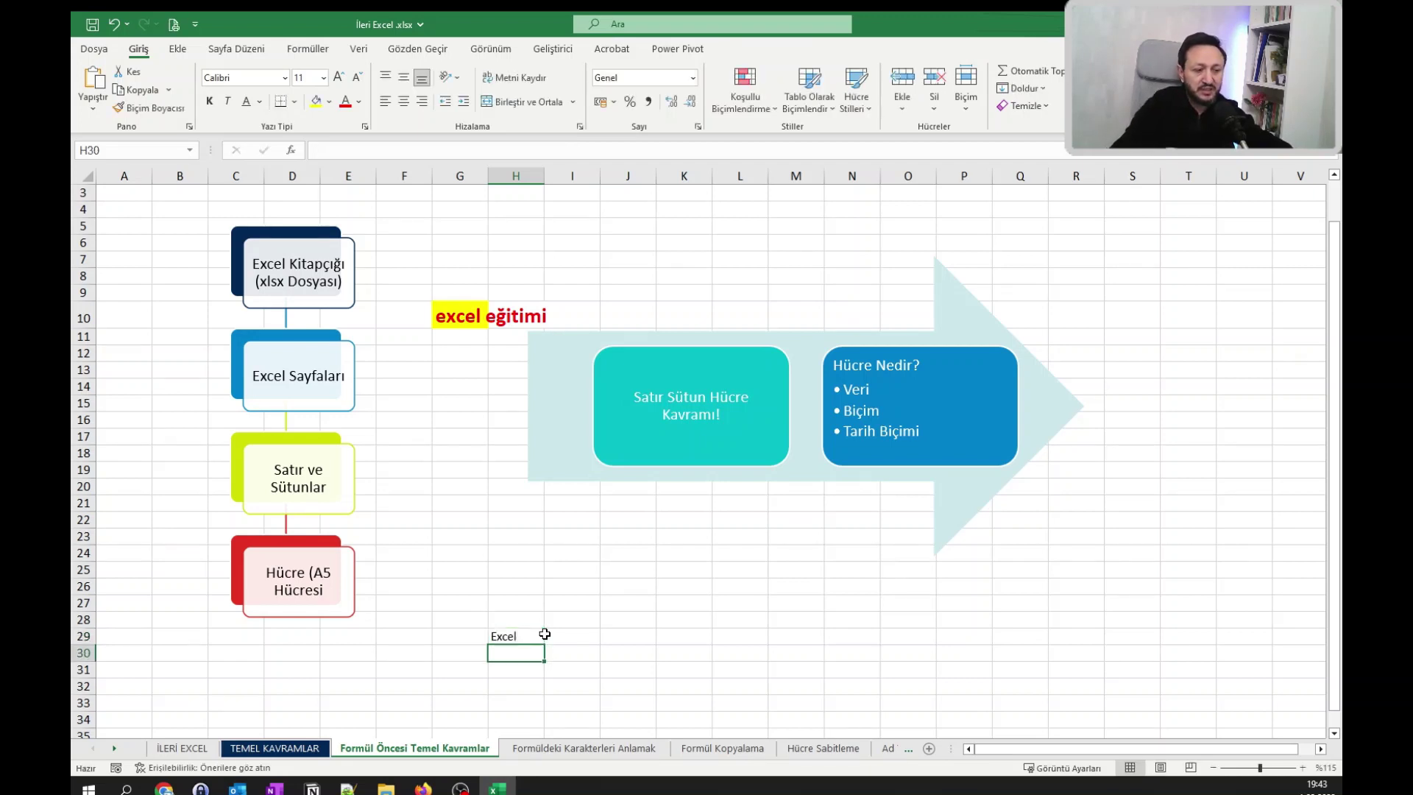
type("12")
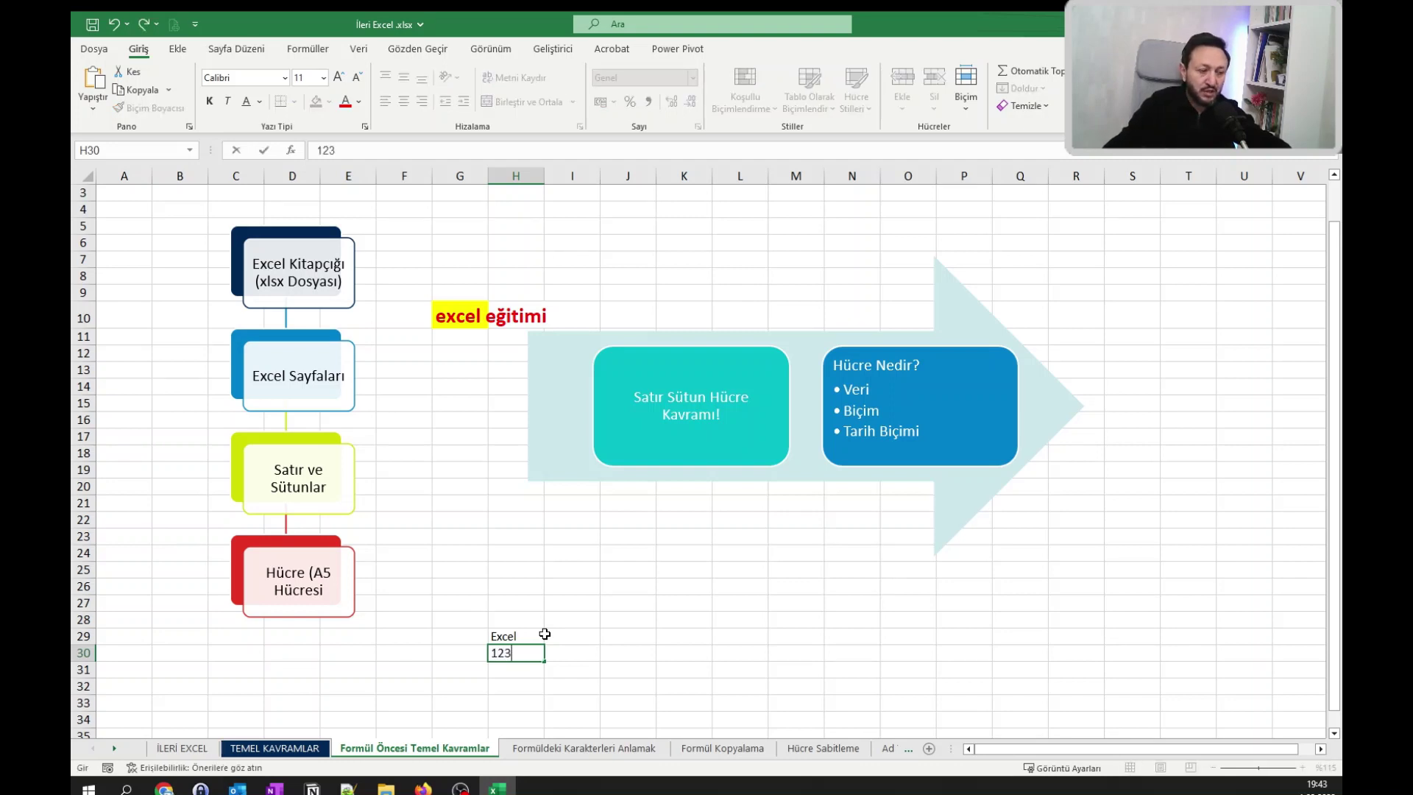
type("3")
key("Return")
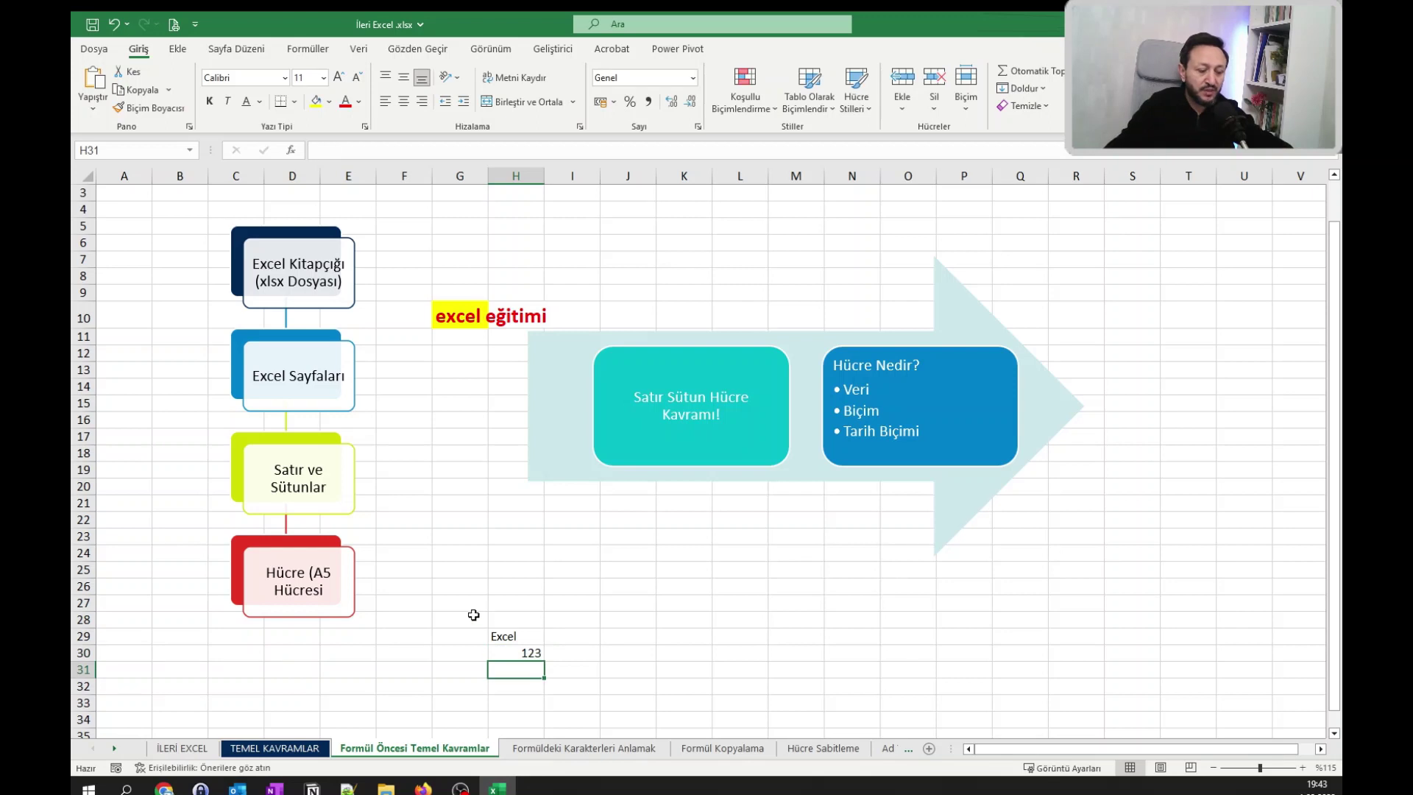
Edit the number in cell H30 so that it reads "123 a".
key("Up")
key("F2")
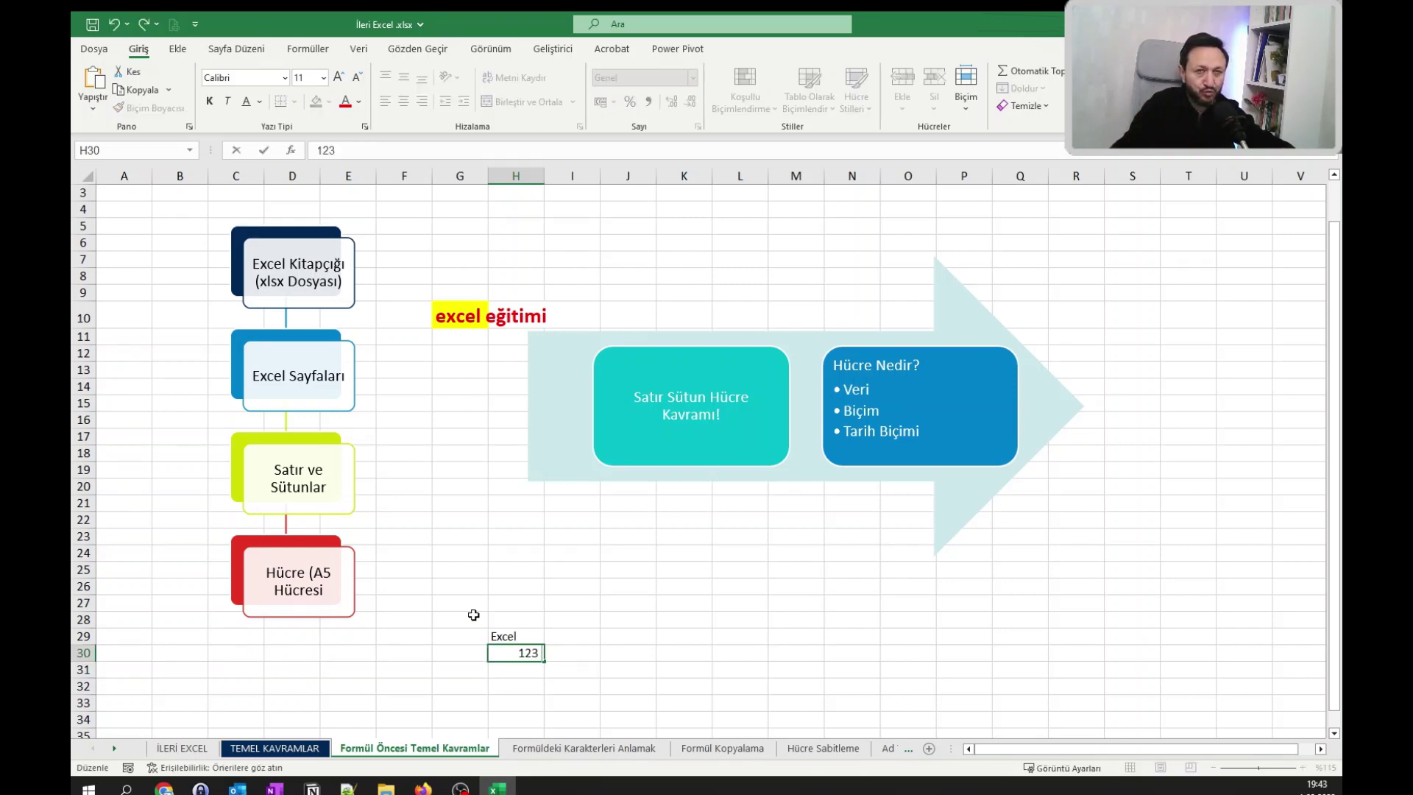
type("a")
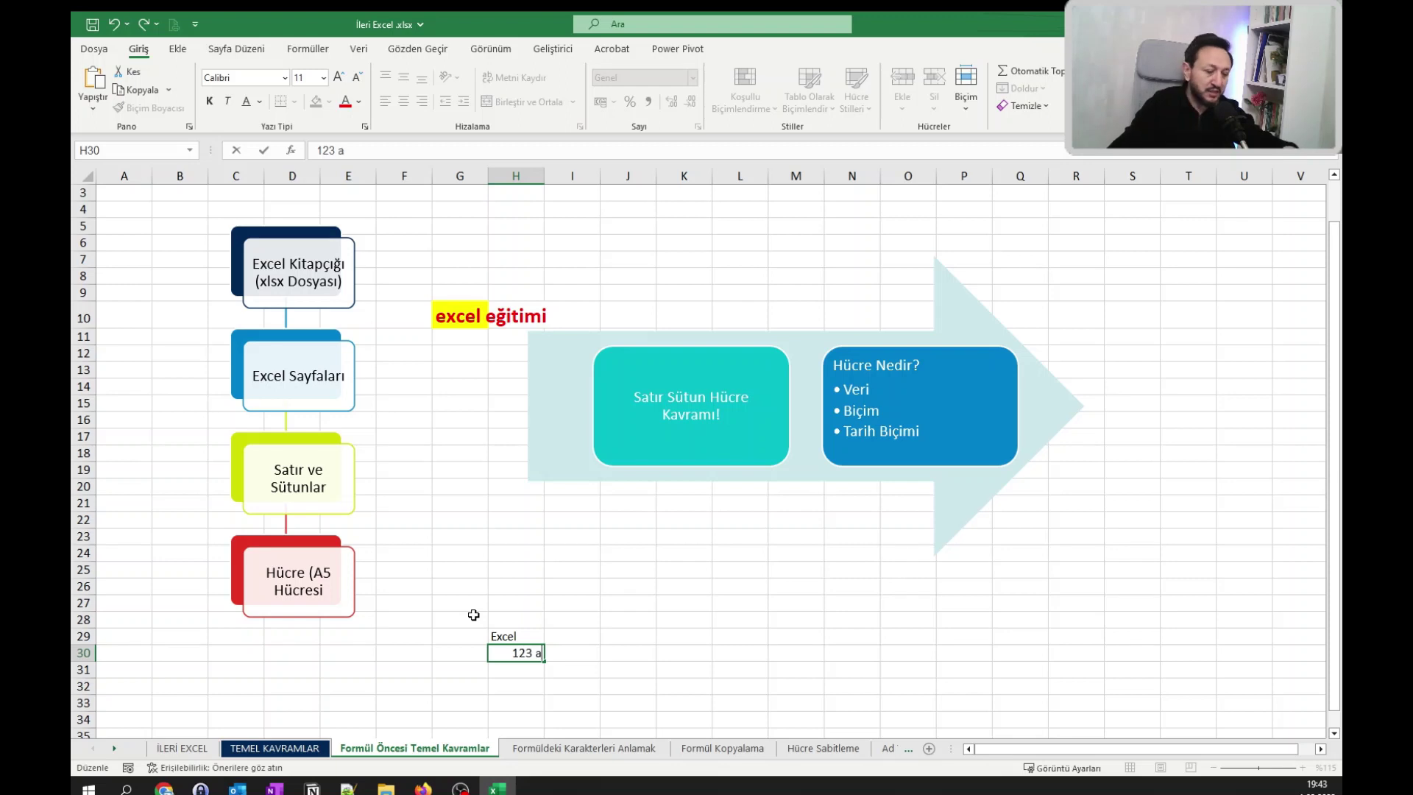
key("Return")
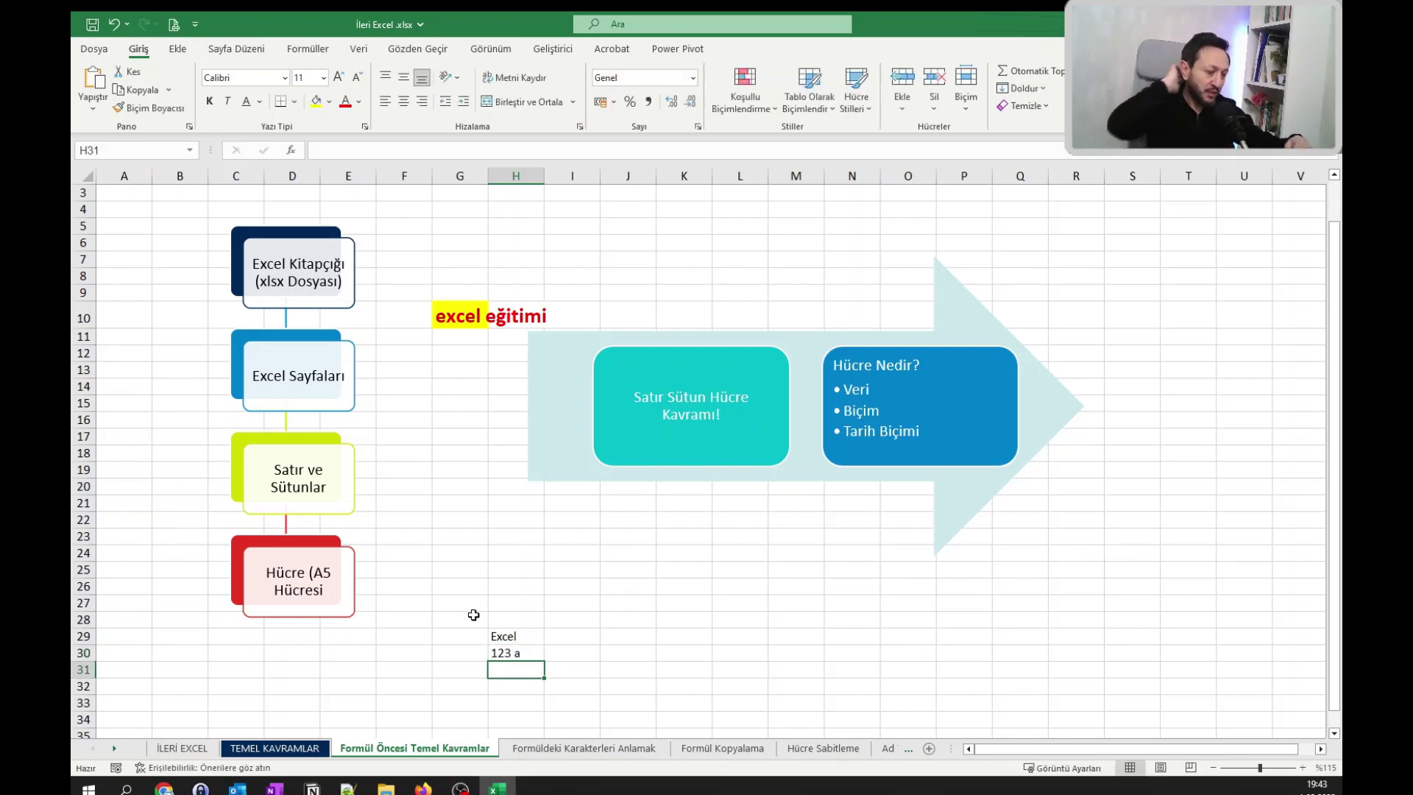
Leave H31 empty and enter "3214_" in cell H32.
key("Down")
key("Down")
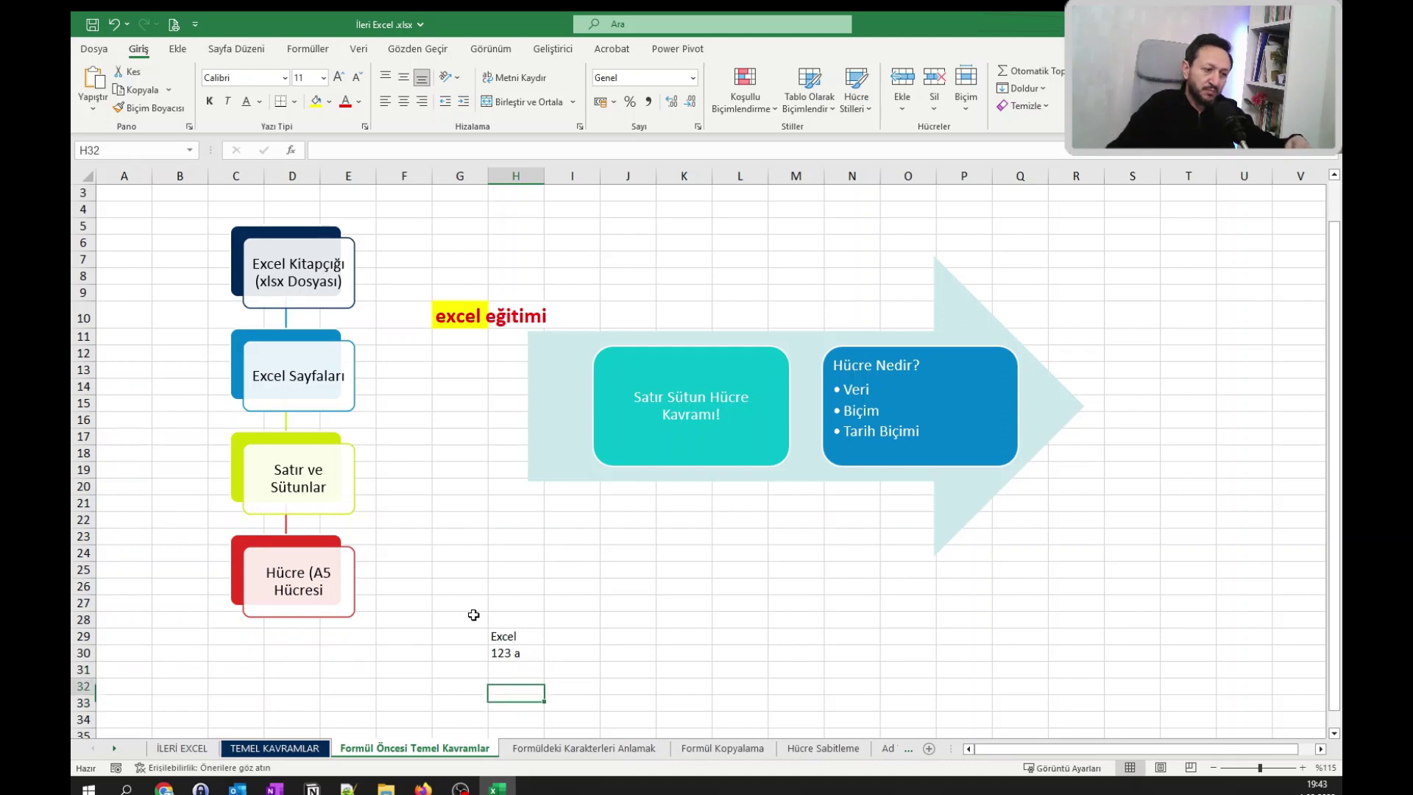
key("Up")
key("Up")
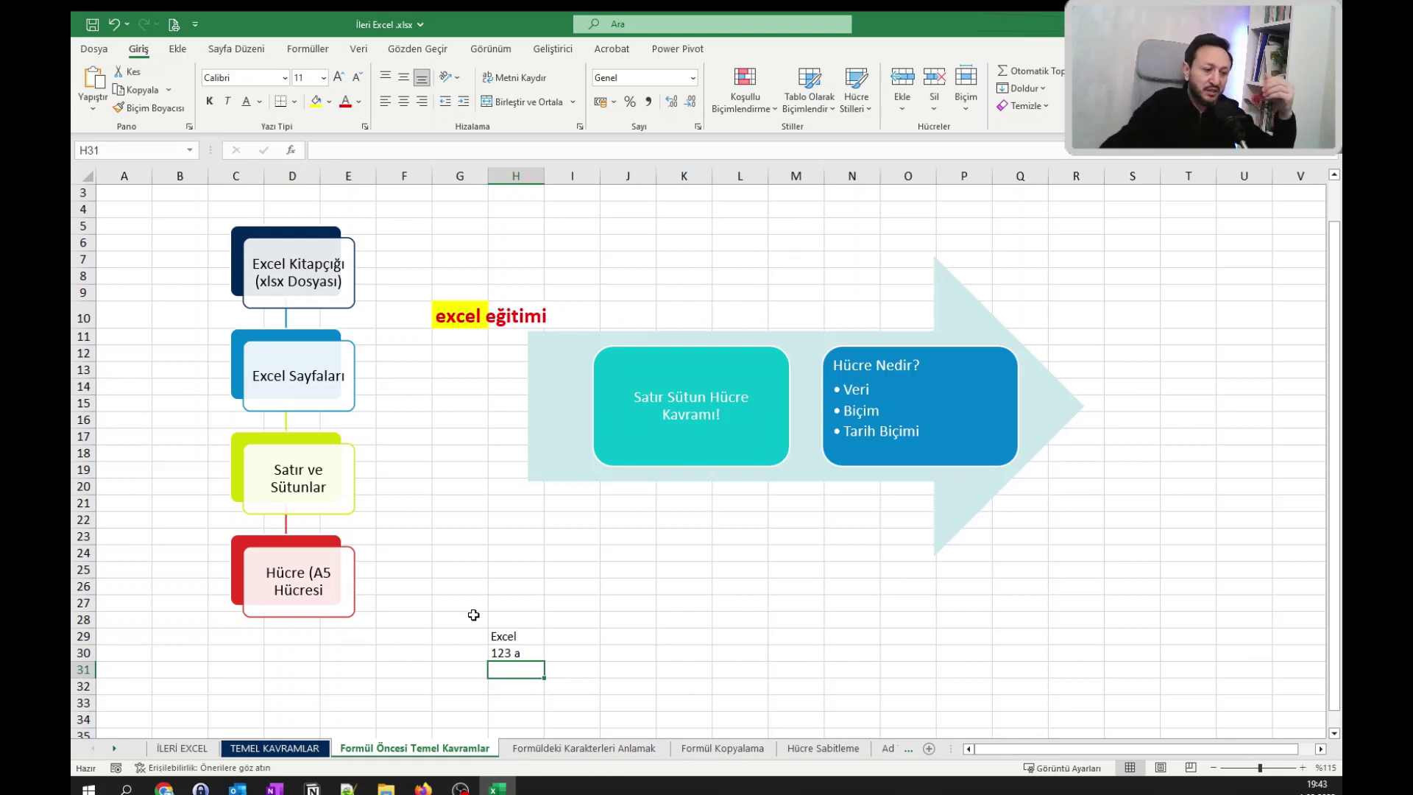
key("Down")
type("321")
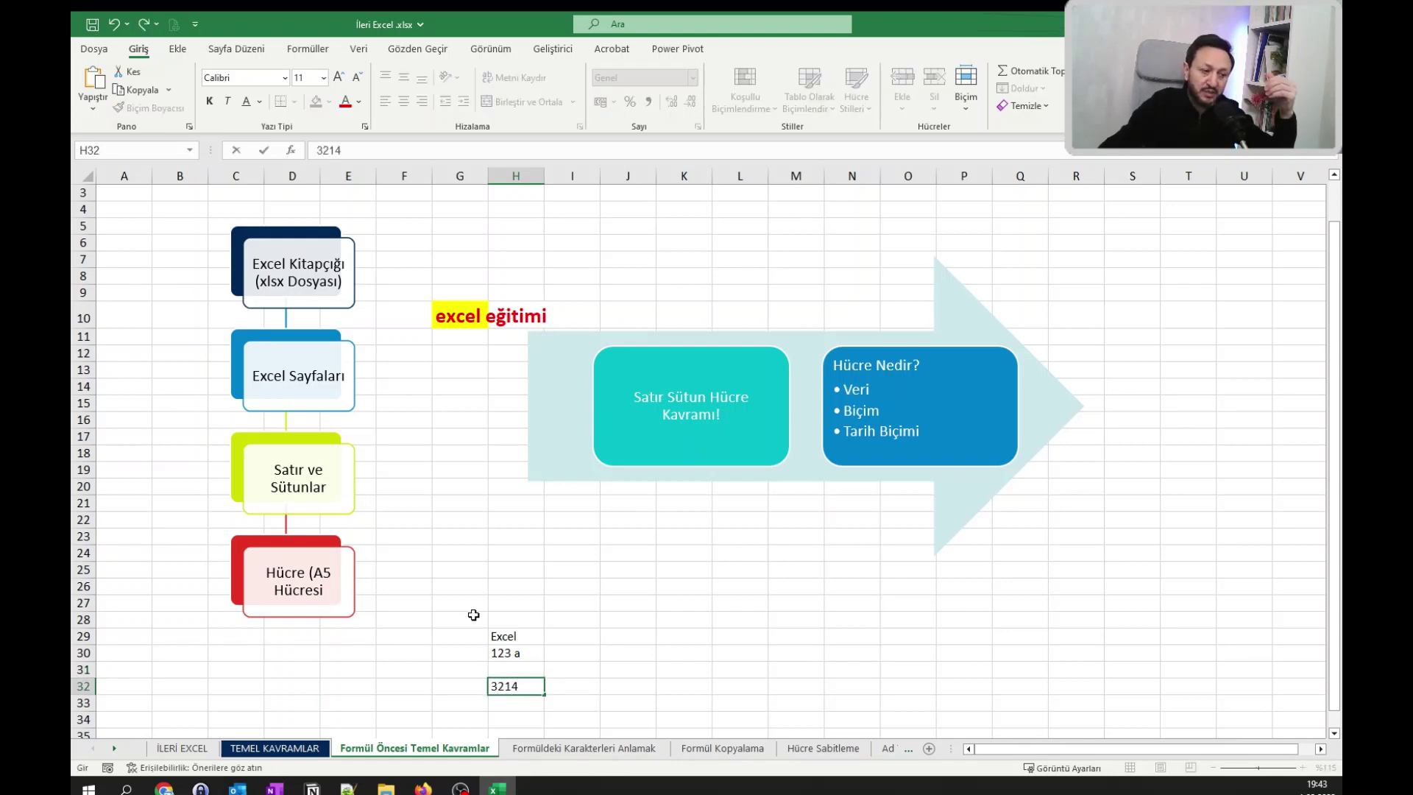
type("4_")
key("ctrl+Return")
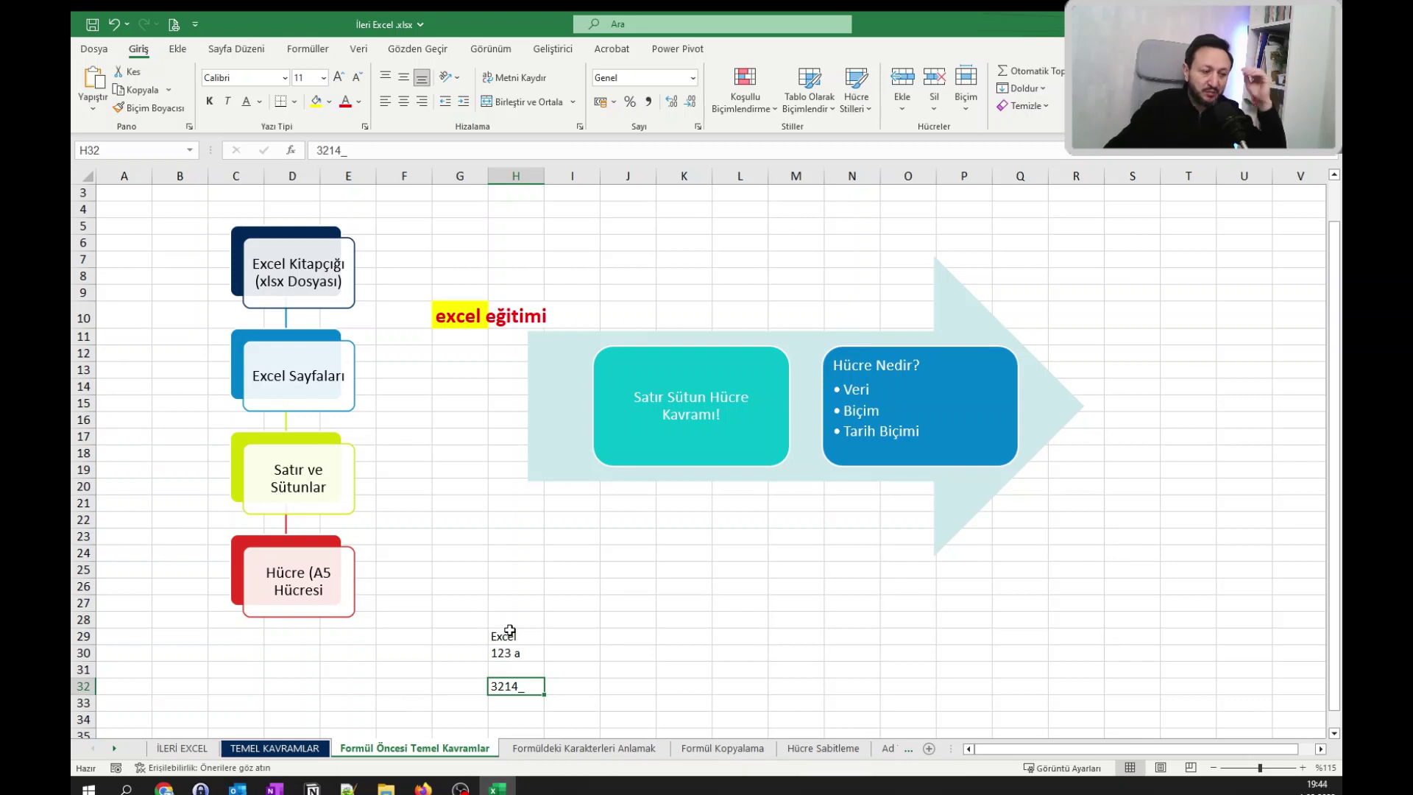
Enter the number 123 followed by a period ("123.") in cell H33.
left_click(514, 700)
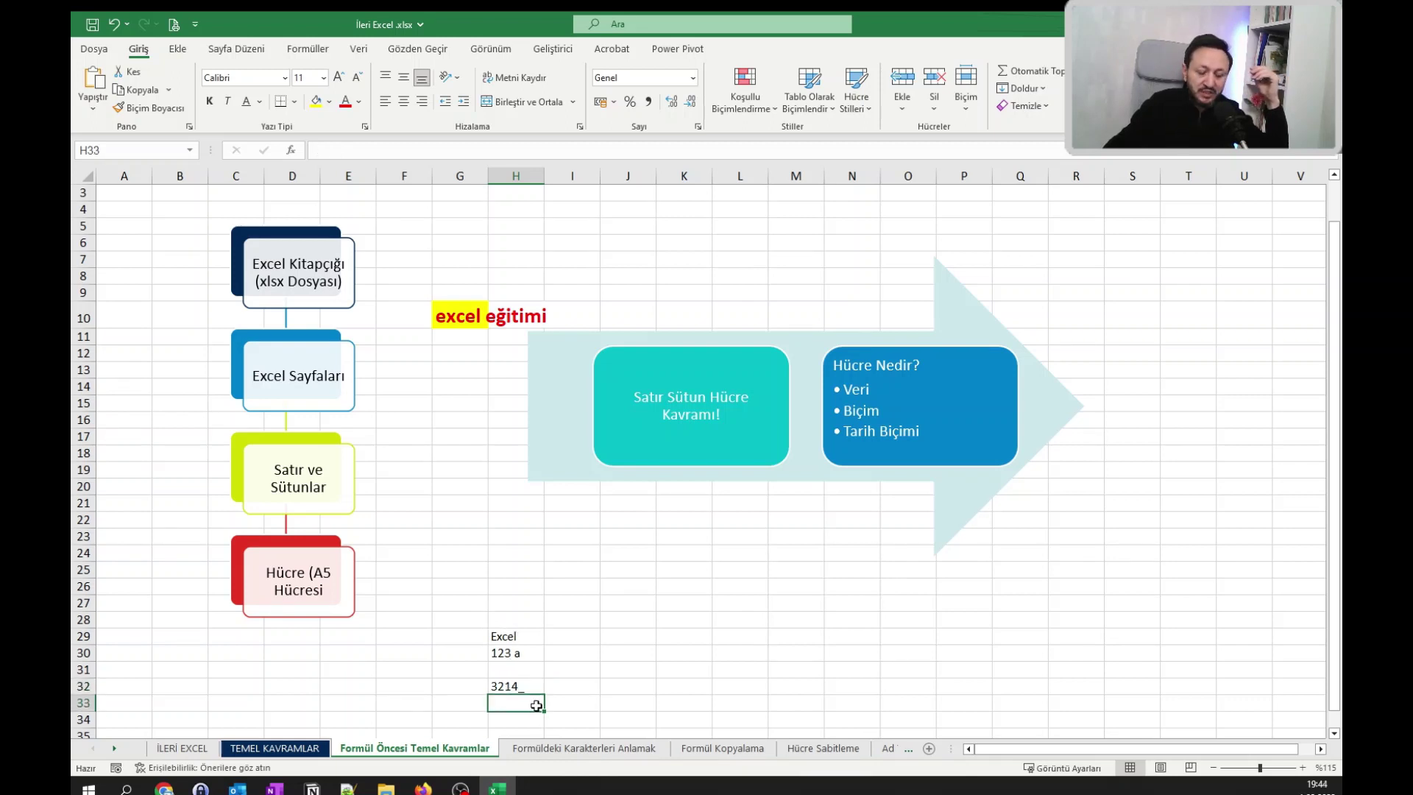
type("123")
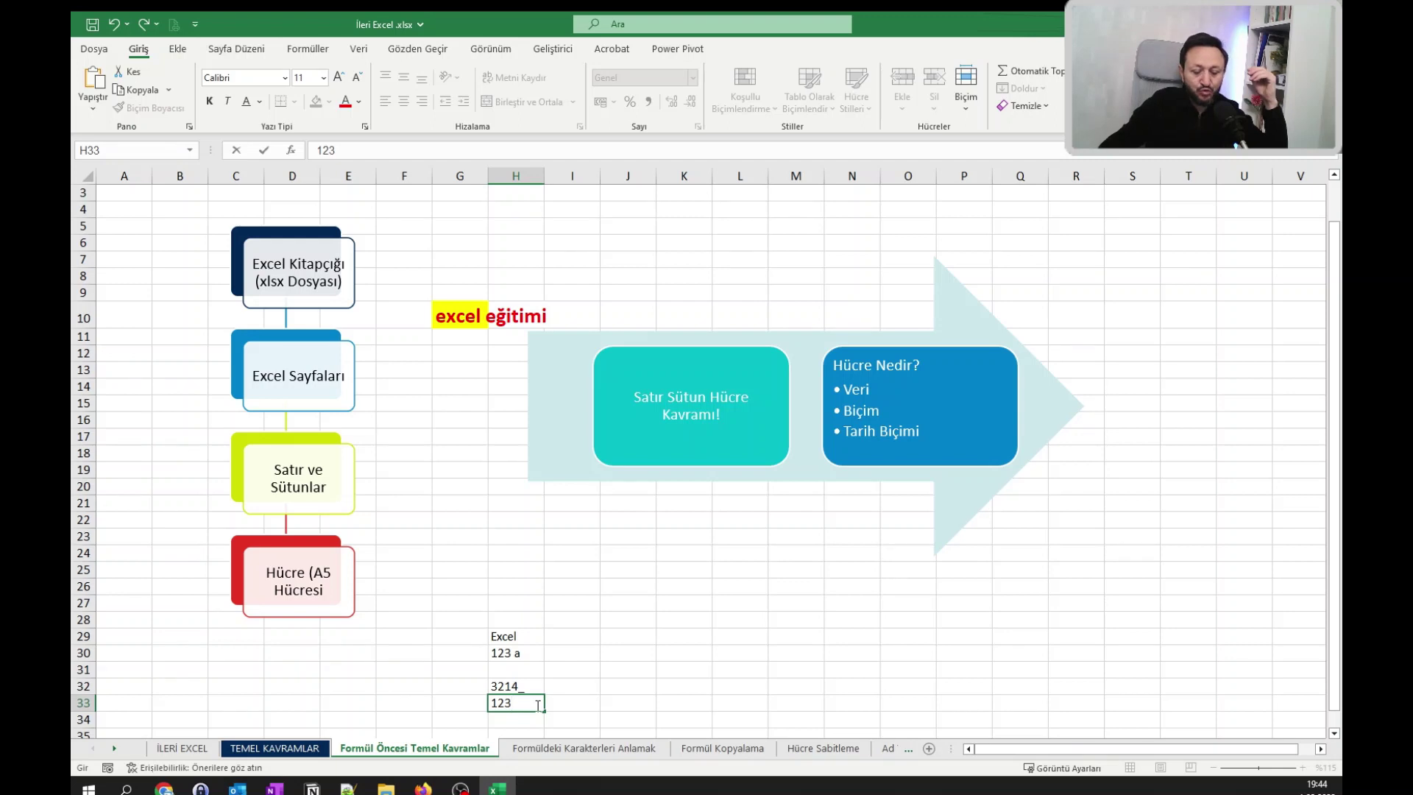
type(".")
key("Return")
Select the range H28:H34 and bring up the options for clearing its contents and formats.
scroll(538, 698, "down", 2)
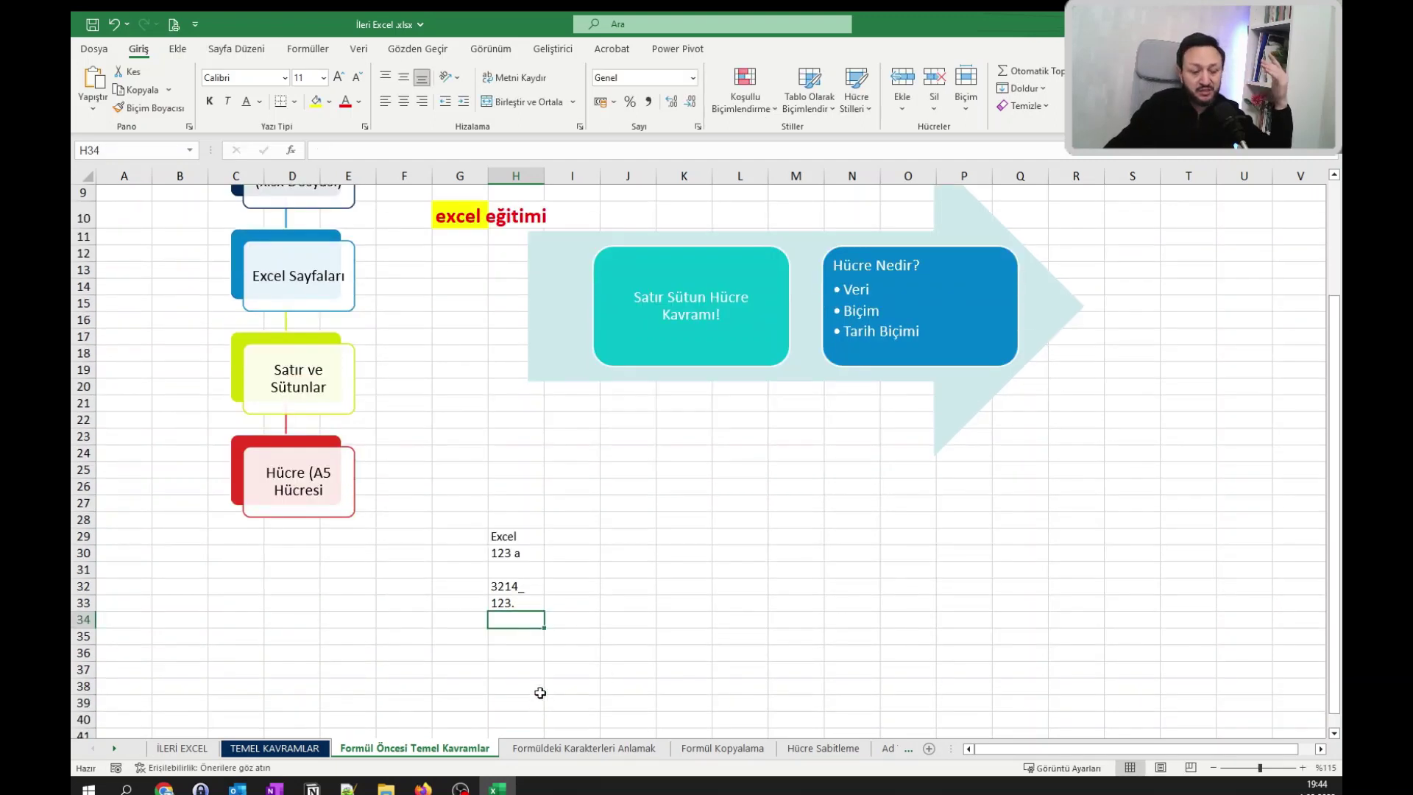
left_click_drag(511, 522, 511, 620)
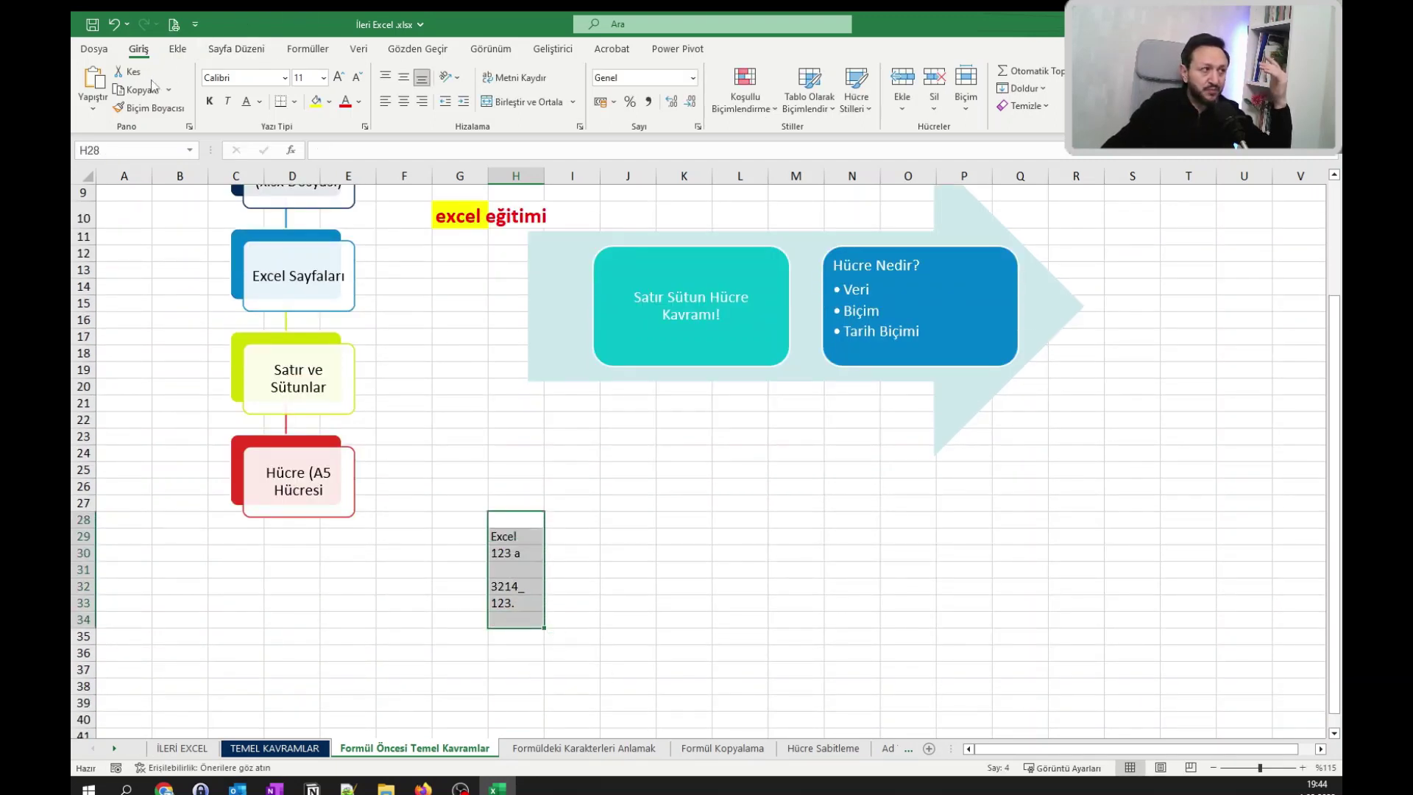
left_click(1032, 107)
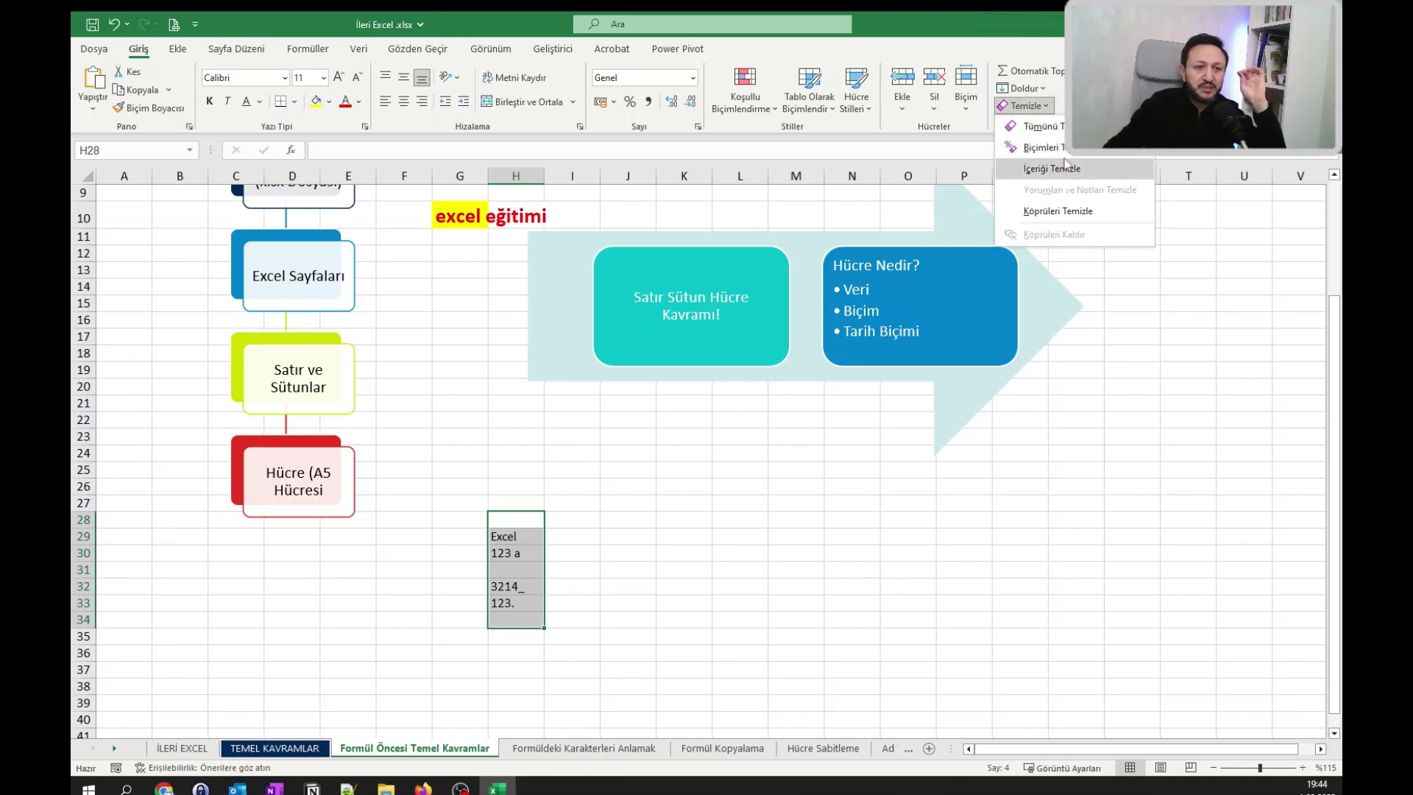
Switch to Chrome, reduce its window so it no longer fills the screen, and zoom the cell hierarchy diagram out to 150%.
left_click(165, 788)
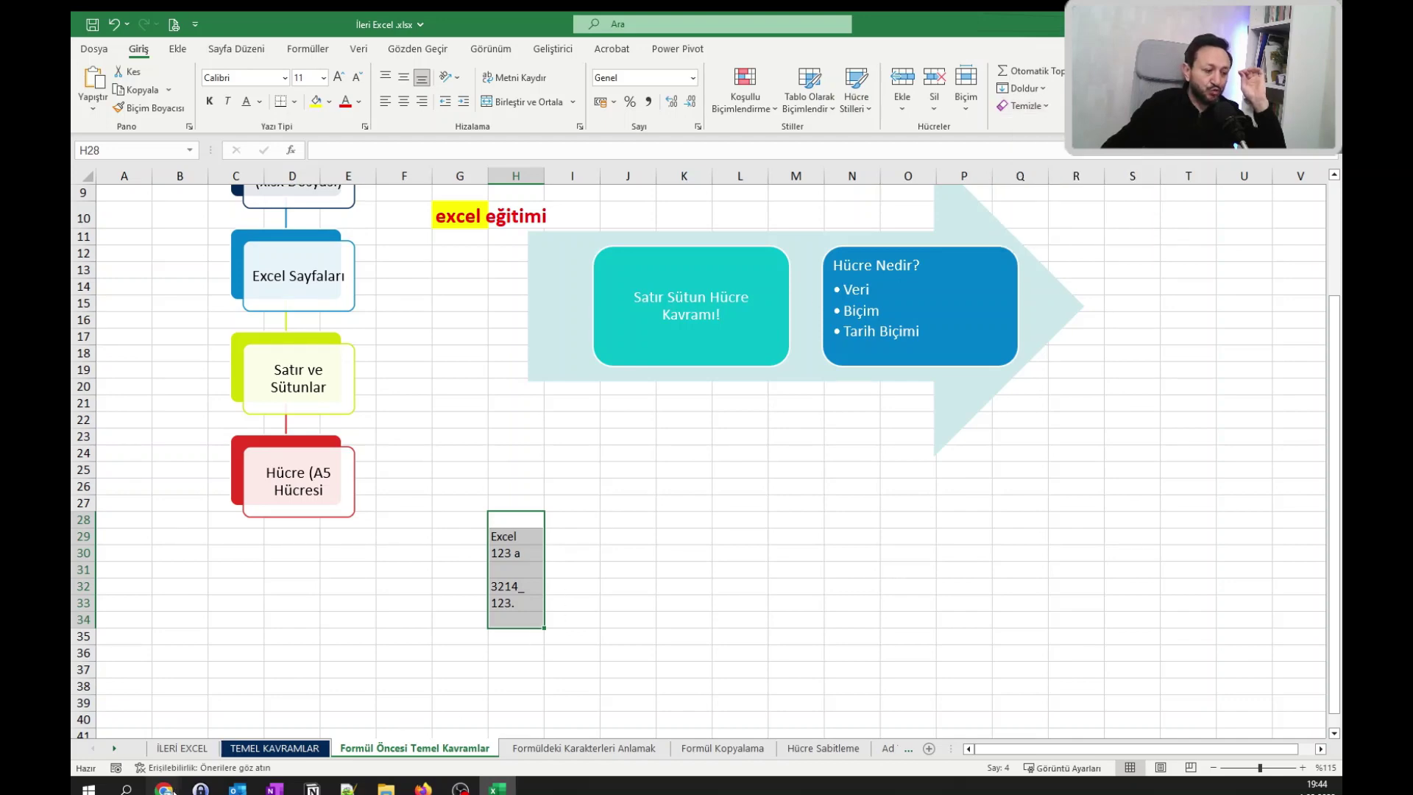
left_click(401, 724)
left_click_drag(456, 22, 395, 103)
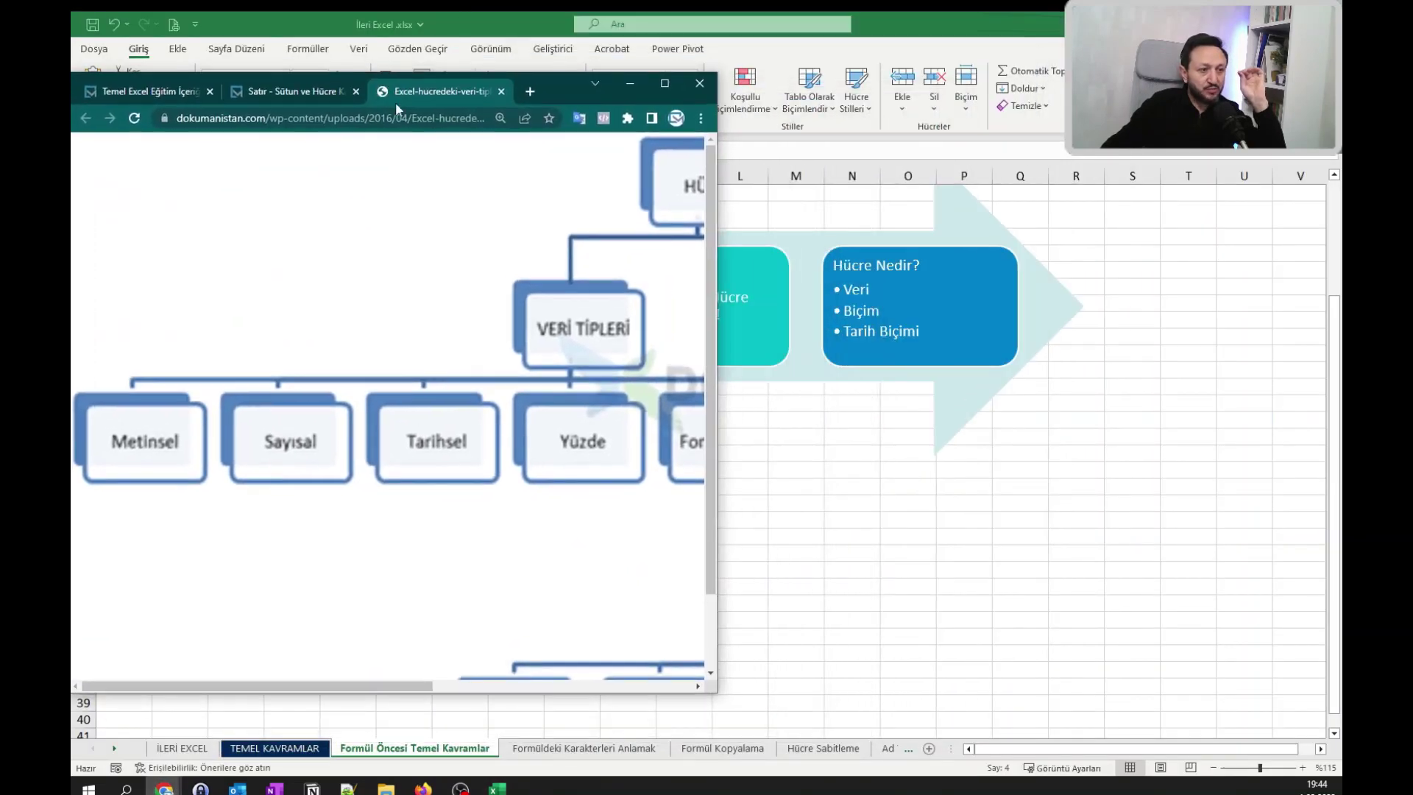
scroll(410, 316, "down", 1)
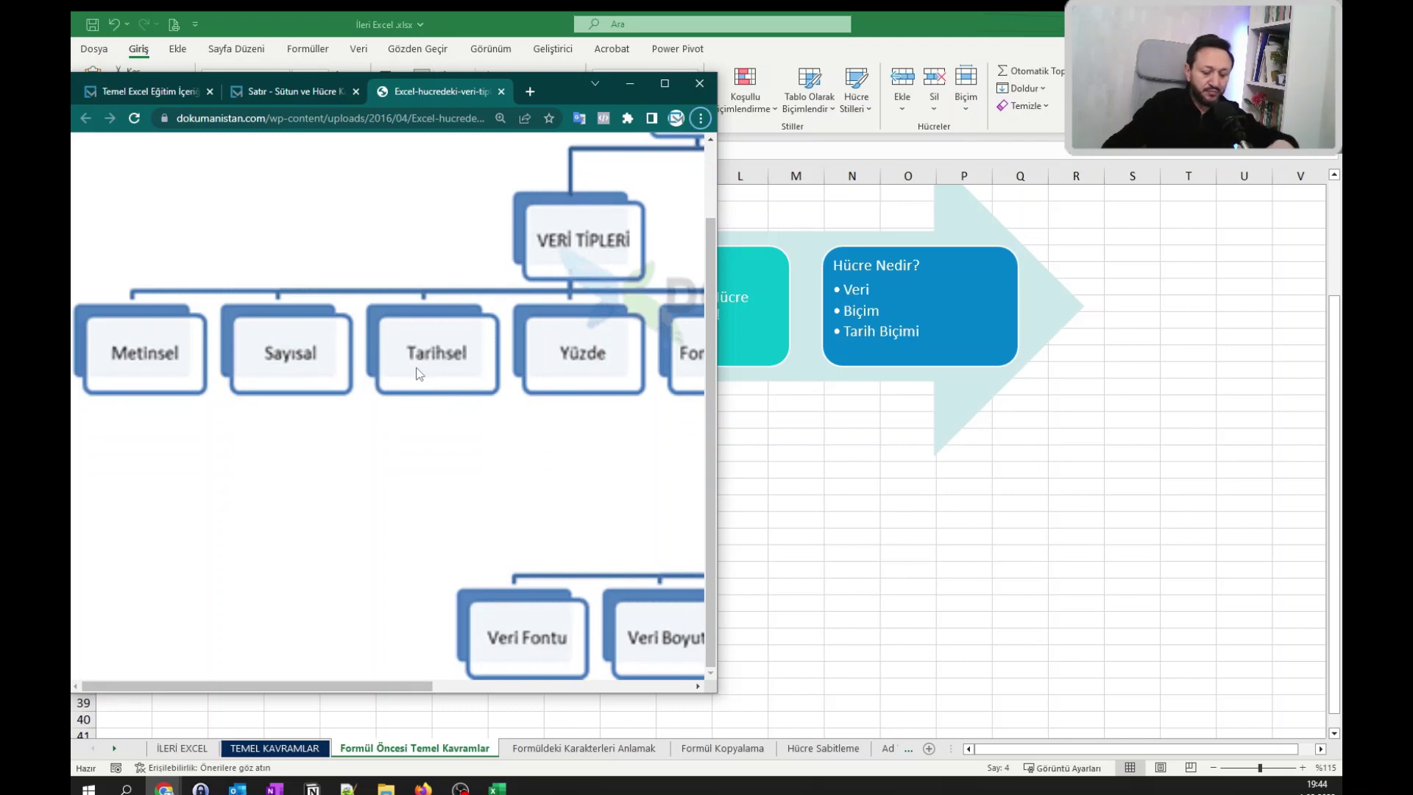
scroll(416, 376, "down", 2)
scroll(416, 377, "up", 1)
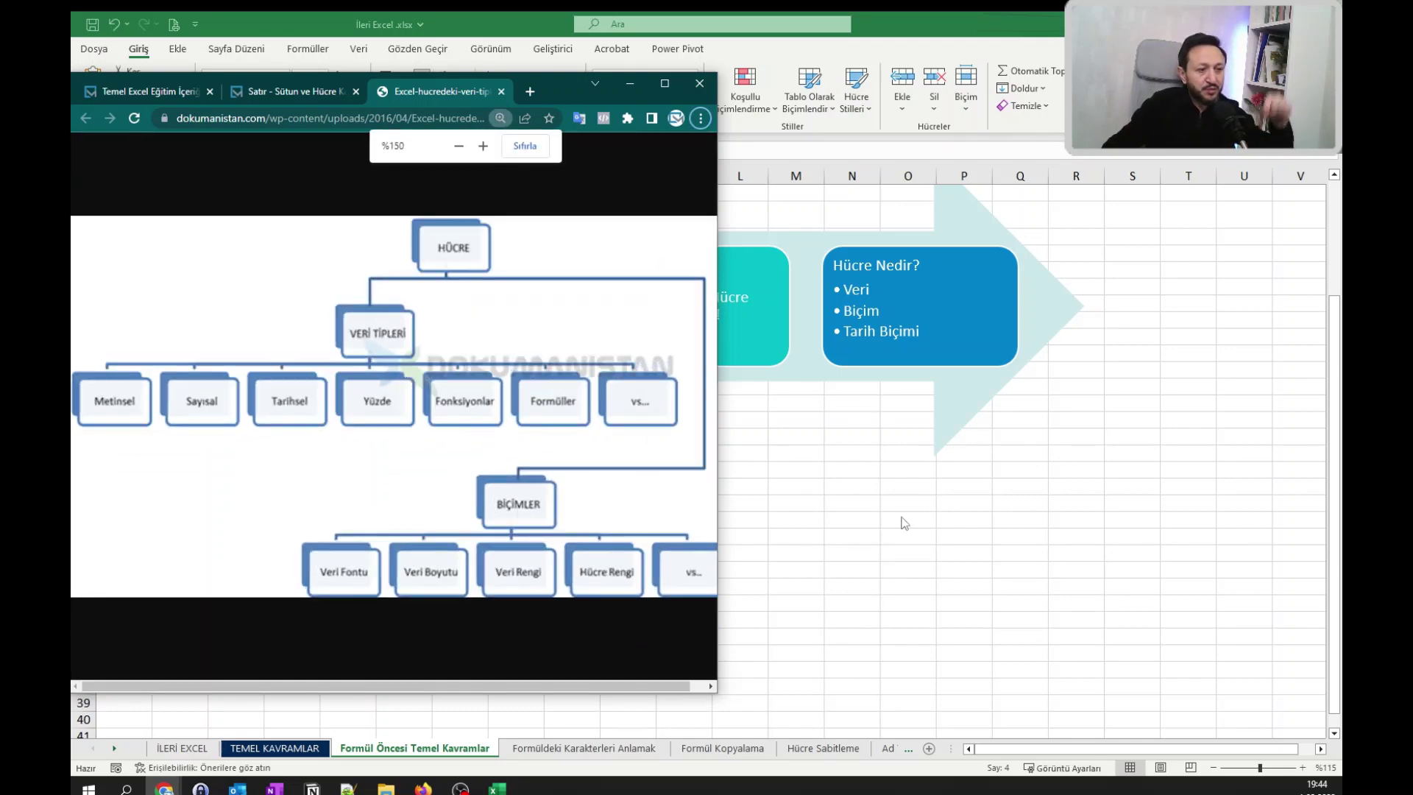
scroll(901, 524, "up", 1)
Restore the Excel window to a smaller size and resize it beside the browser diagram, keeping the H28:H34 entries in view.
left_click(968, 32)
double_click(969, 33)
left_click_drag(315, 513, 245, 513)
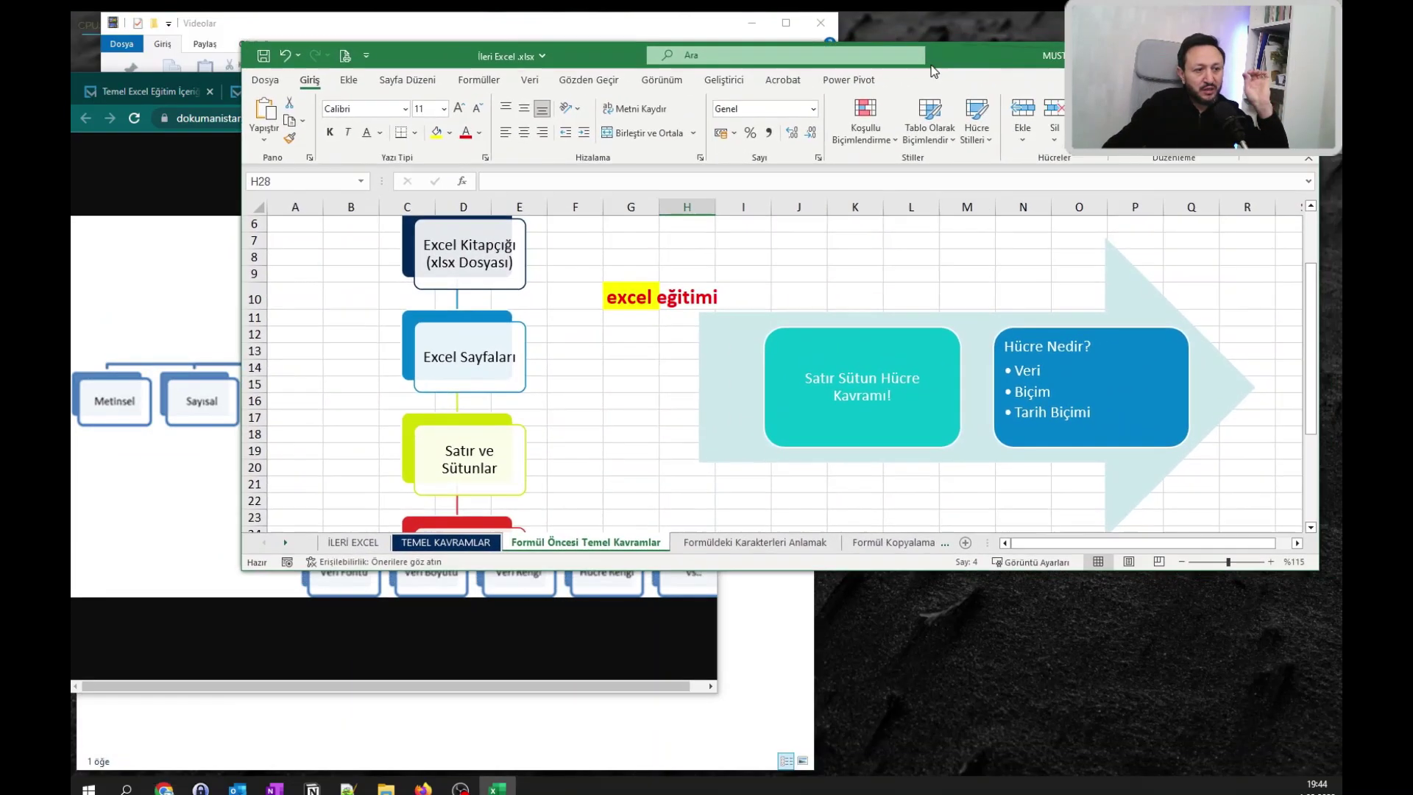
left_click_drag(245, 577, 718, 675)
scroll(1002, 504, "down", 5)
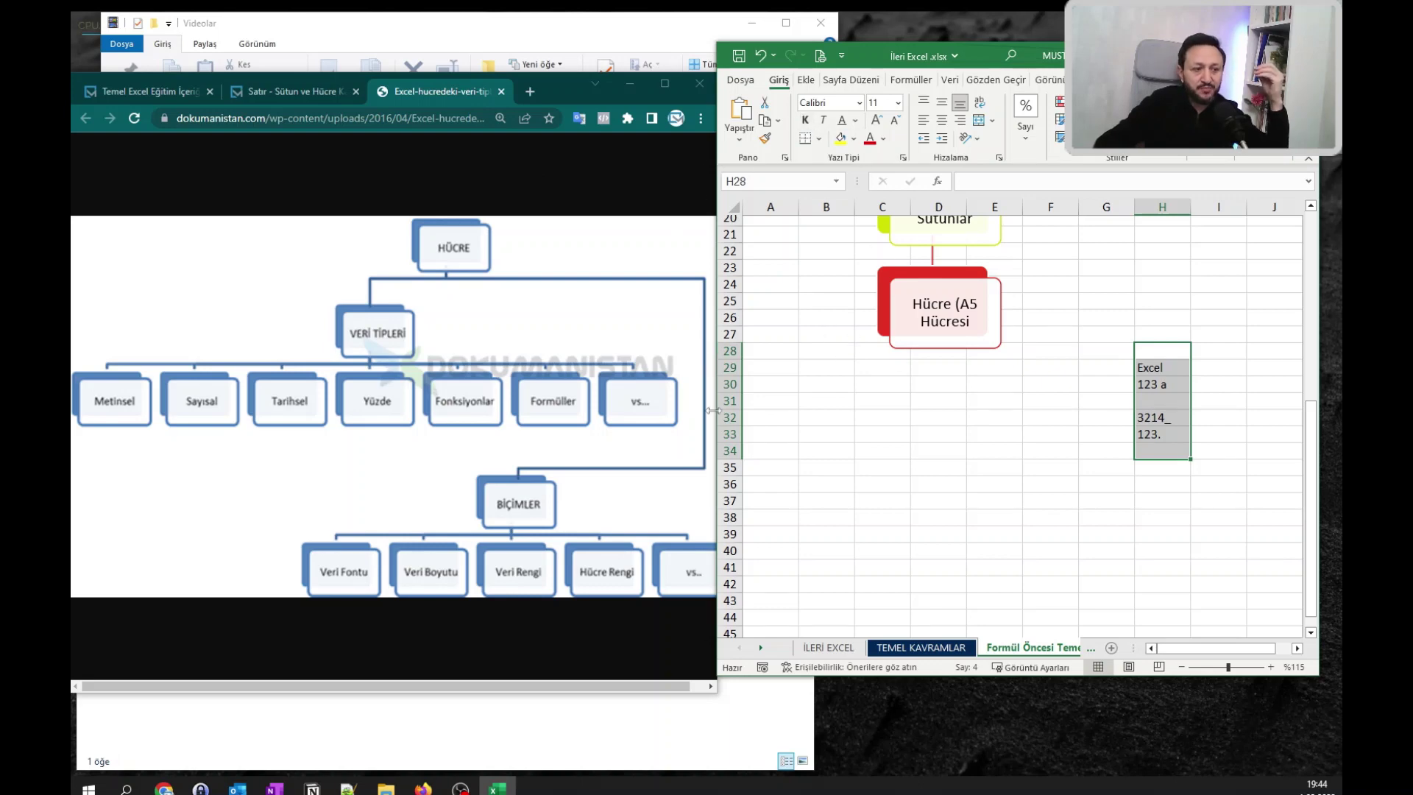
left_click_drag(717, 675, 656, 548)
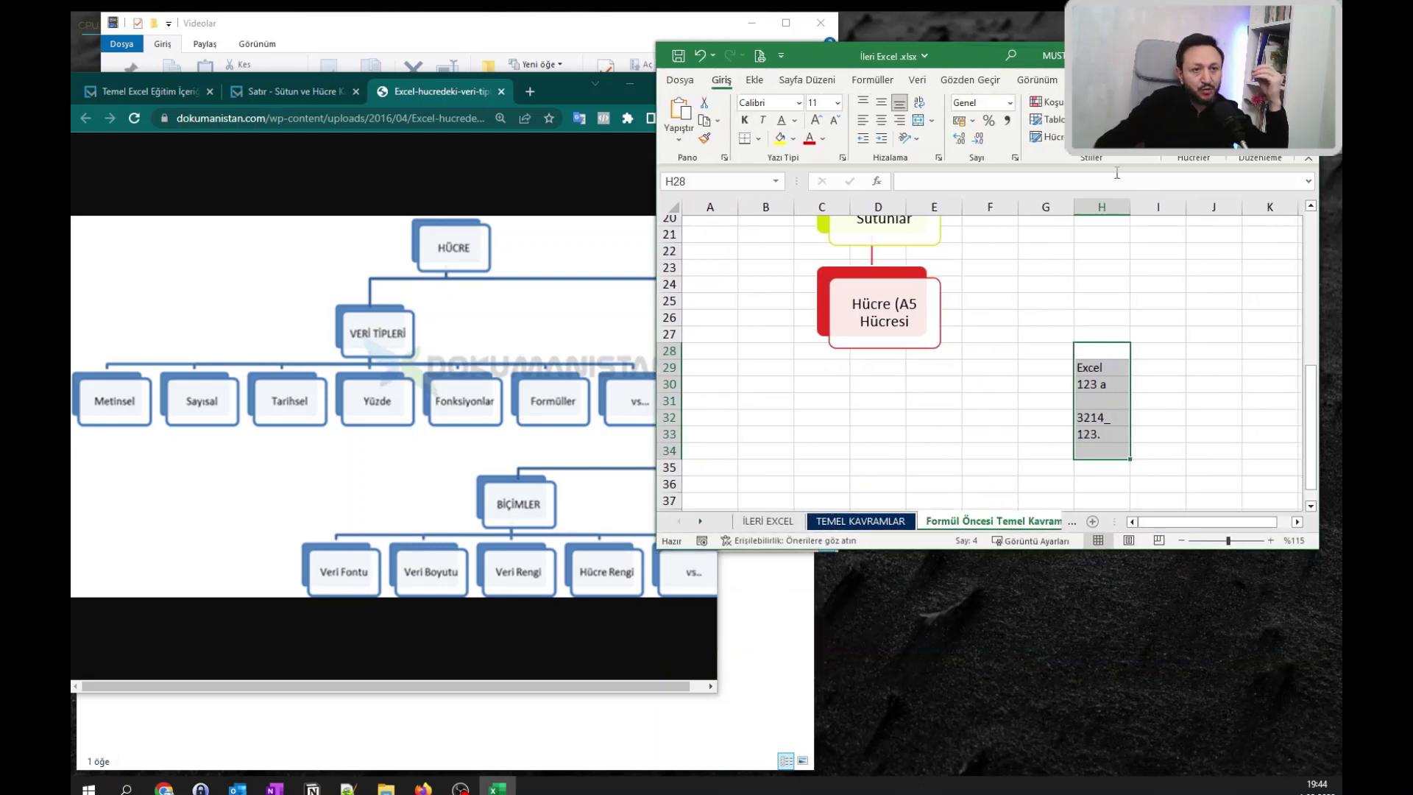
Compare the clearing options for H28:H34 with the data types and formats in the browser diagram.
left_click(1251, 138)
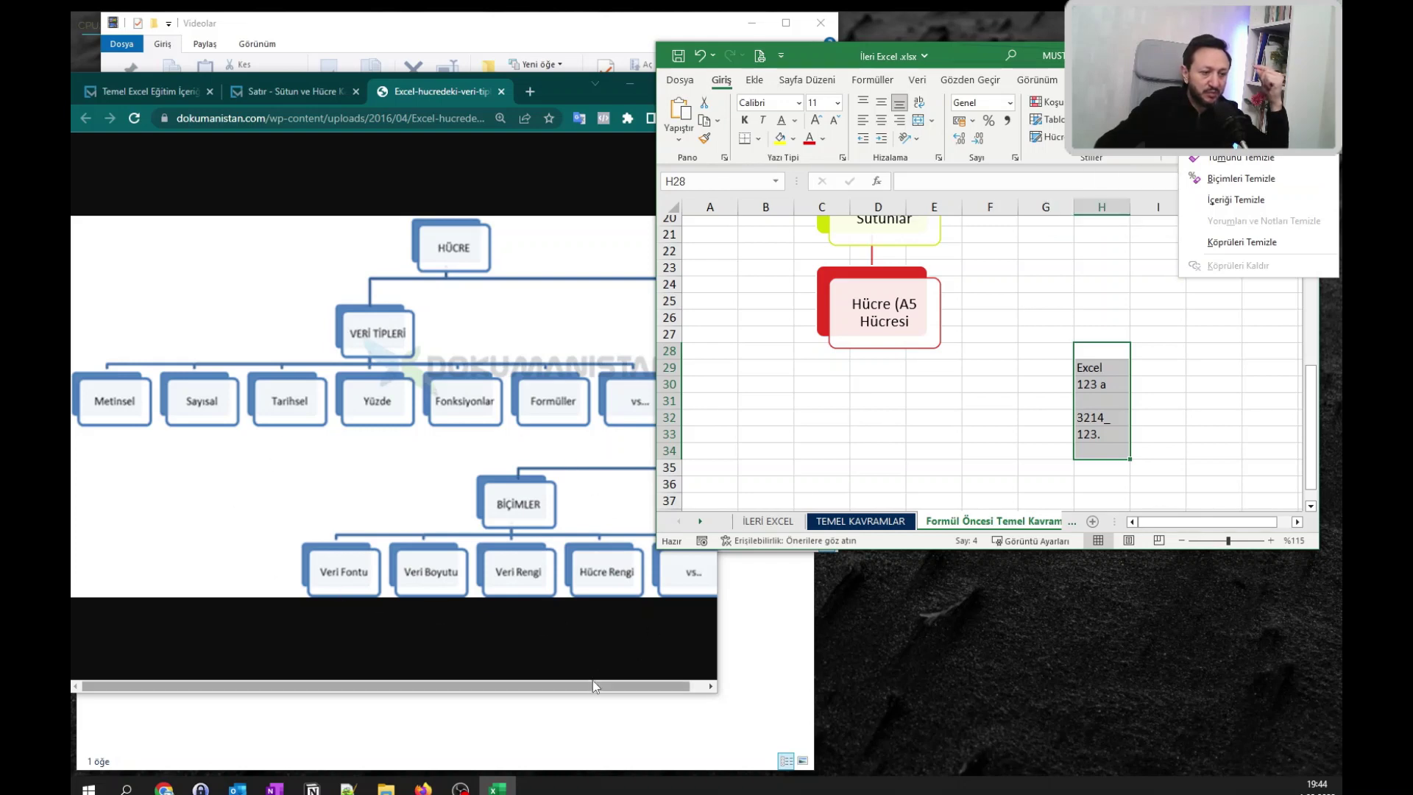
left_click_drag(593, 685, 608, 686)
key("alt+Tab")
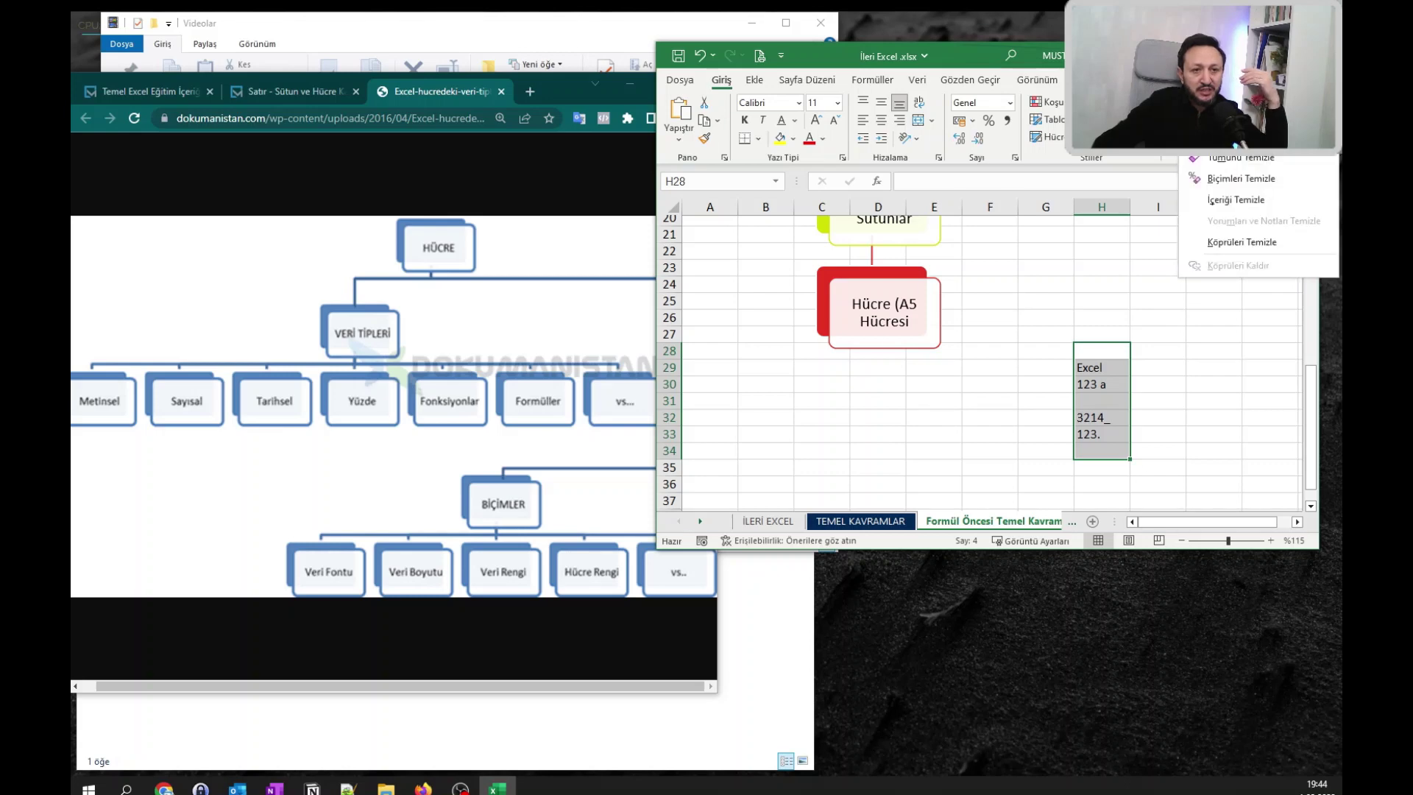
left_click(1243, 137)
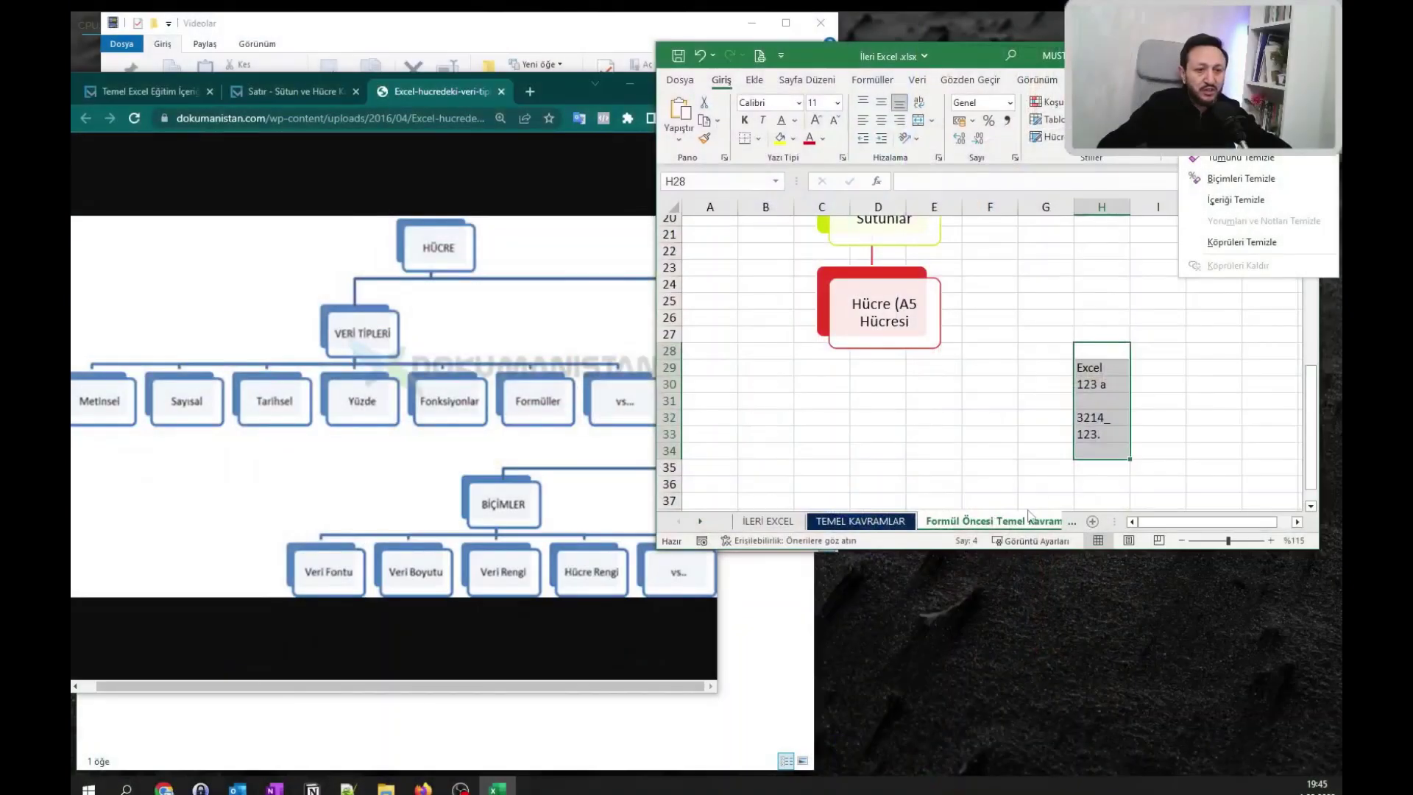
Enter 123 in cell H34 and left-align it.
left_click(1087, 369)
left_click_drag(1088, 356, 1089, 451)
left_click(1089, 452)
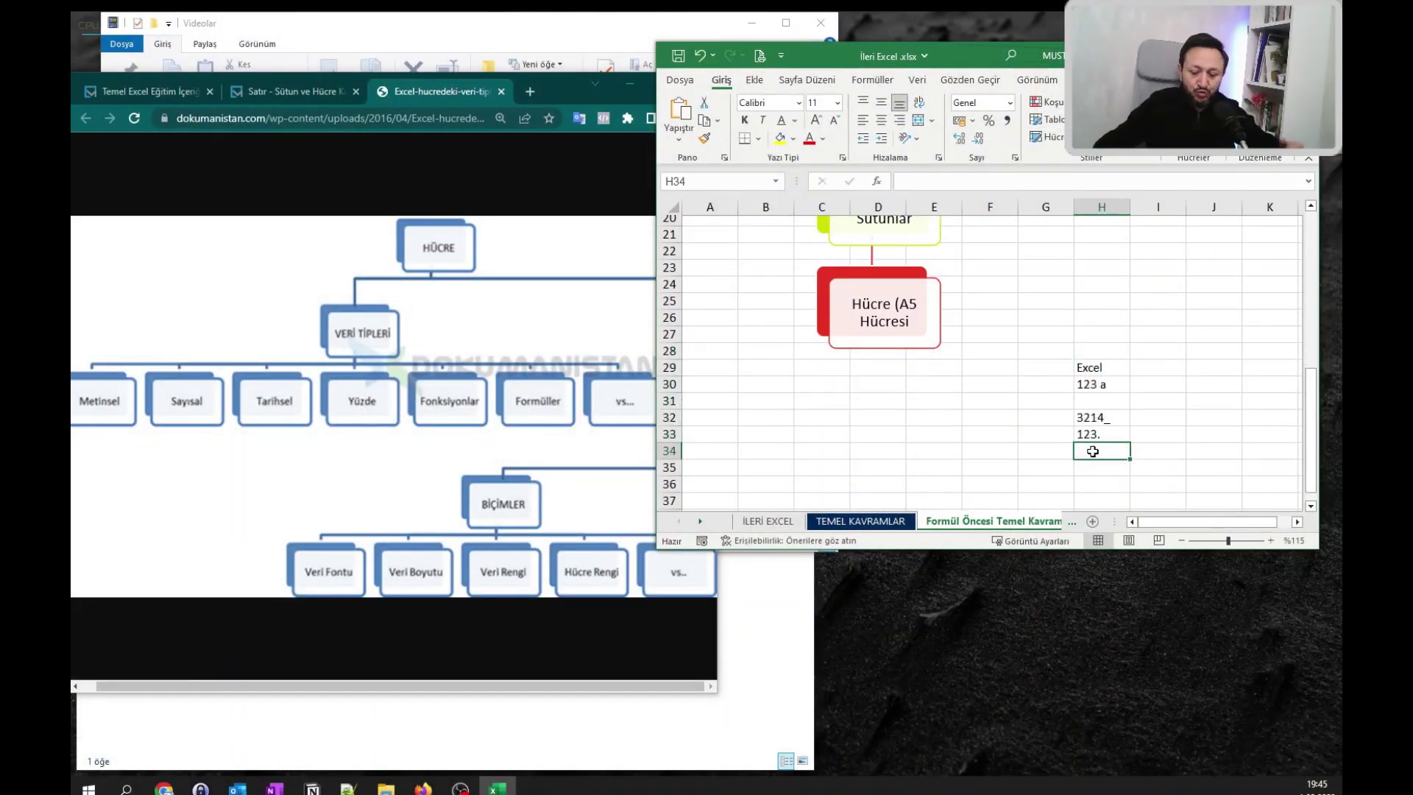
type("123")
key("Return")
left_click(1110, 451)
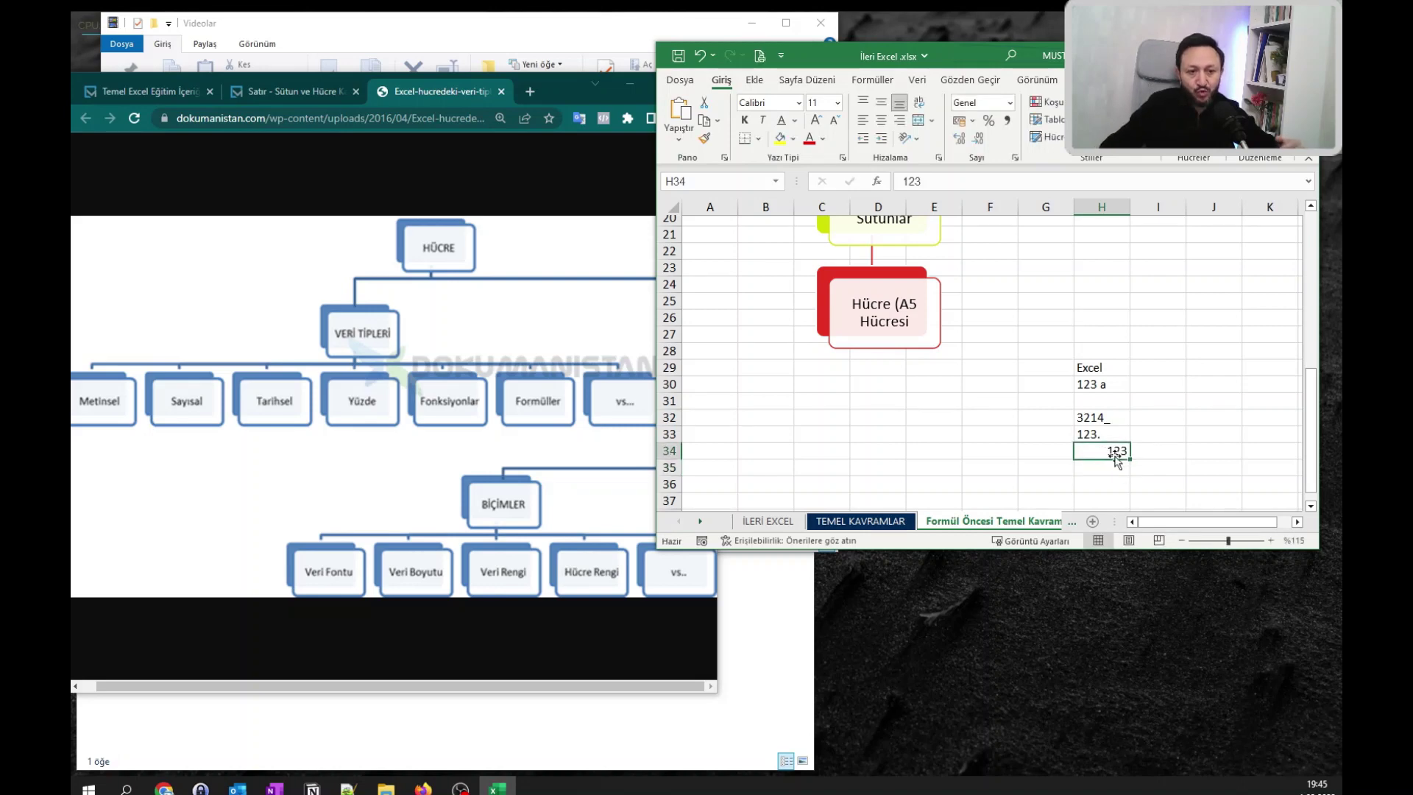
left_click(863, 119)
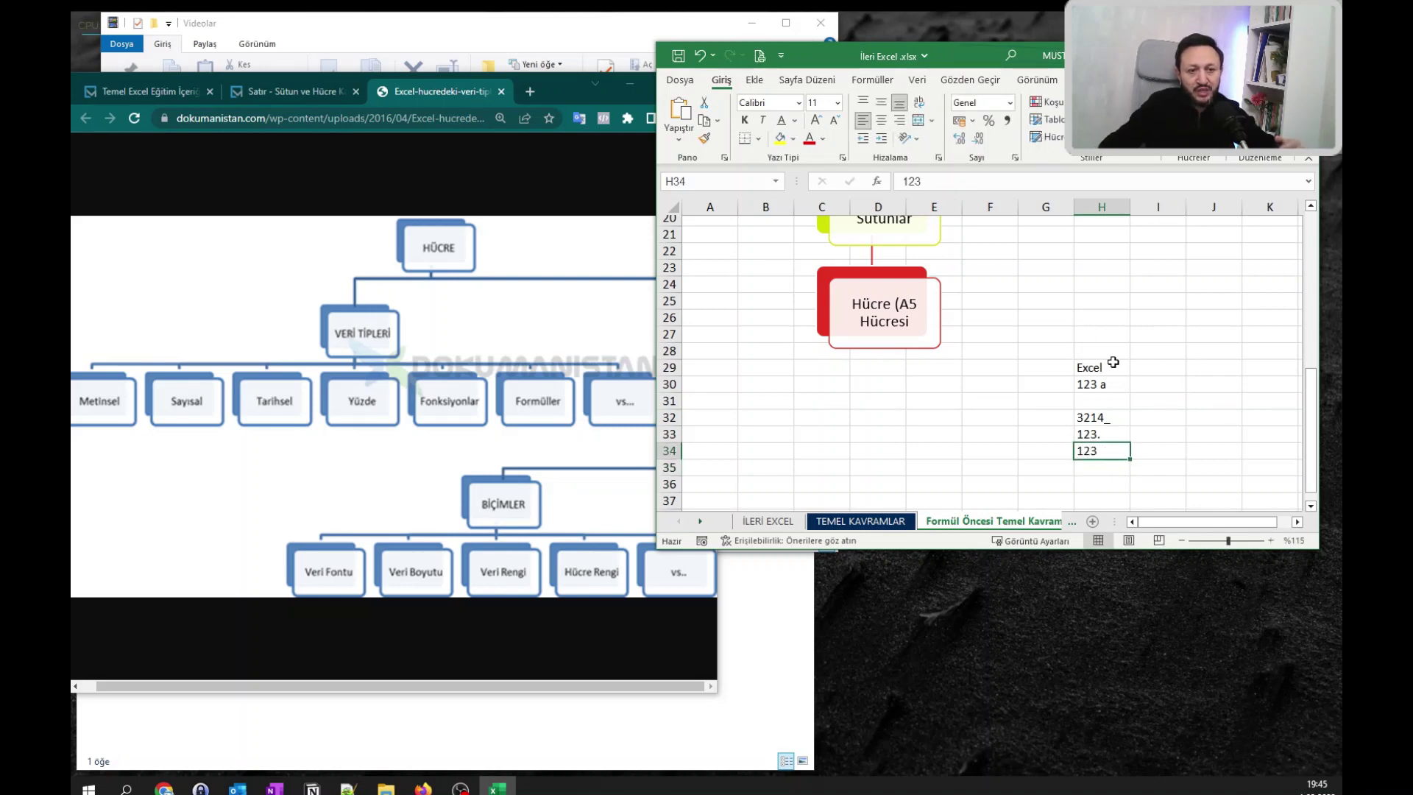
Clear only the formats from the range H28:H36, keeping the entries.
left_click_drag(1104, 351, 1101, 484)
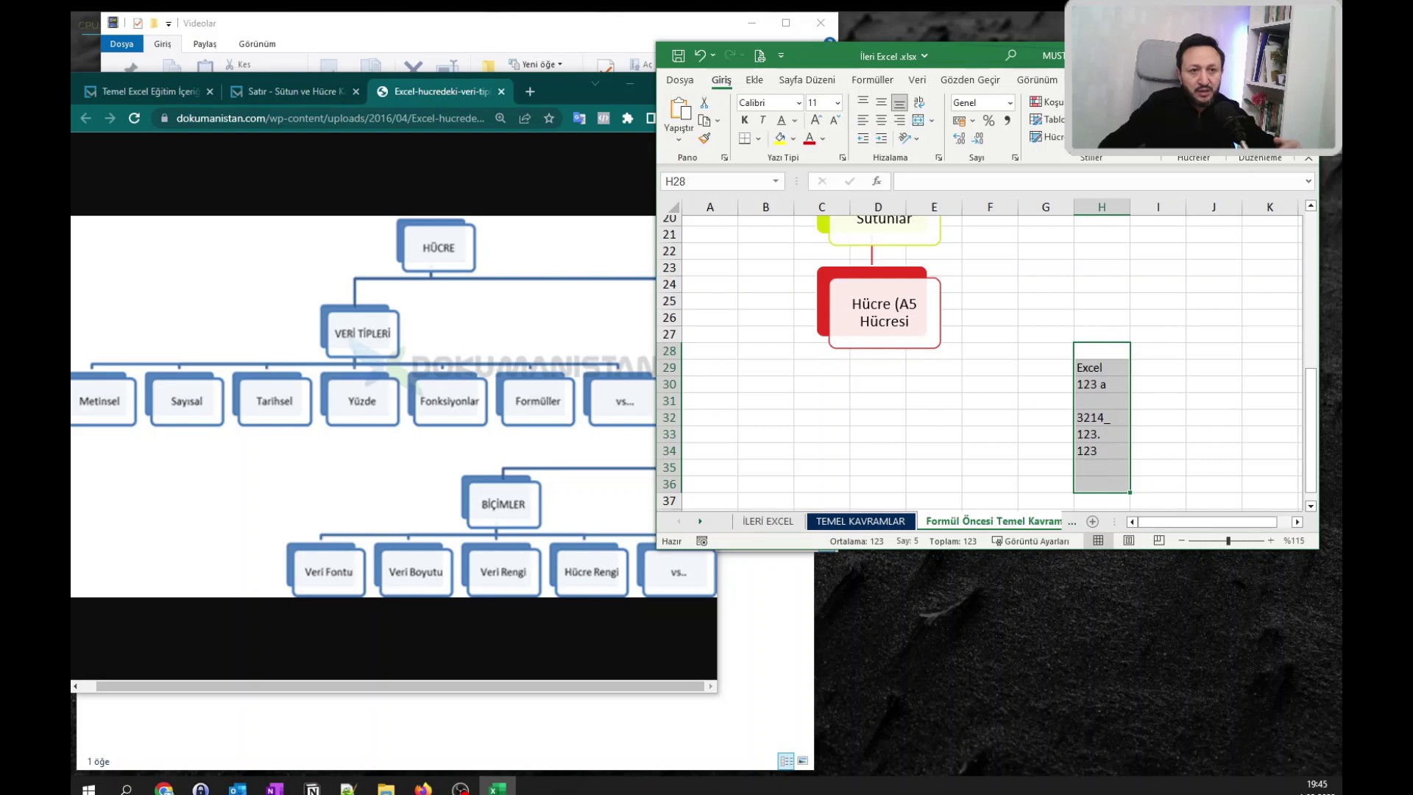
left_click(1244, 138)
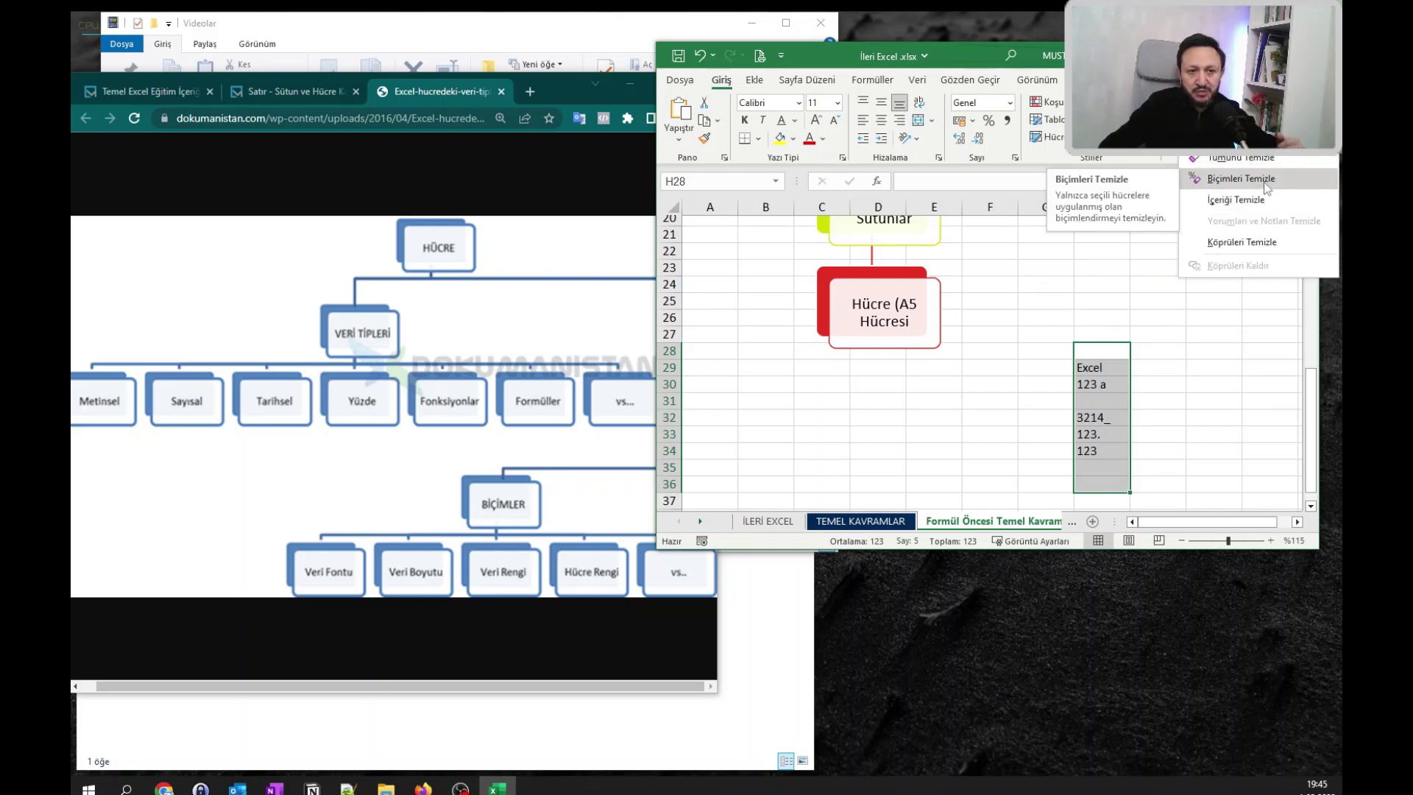
left_click(1264, 182)
left_click(1188, 365)
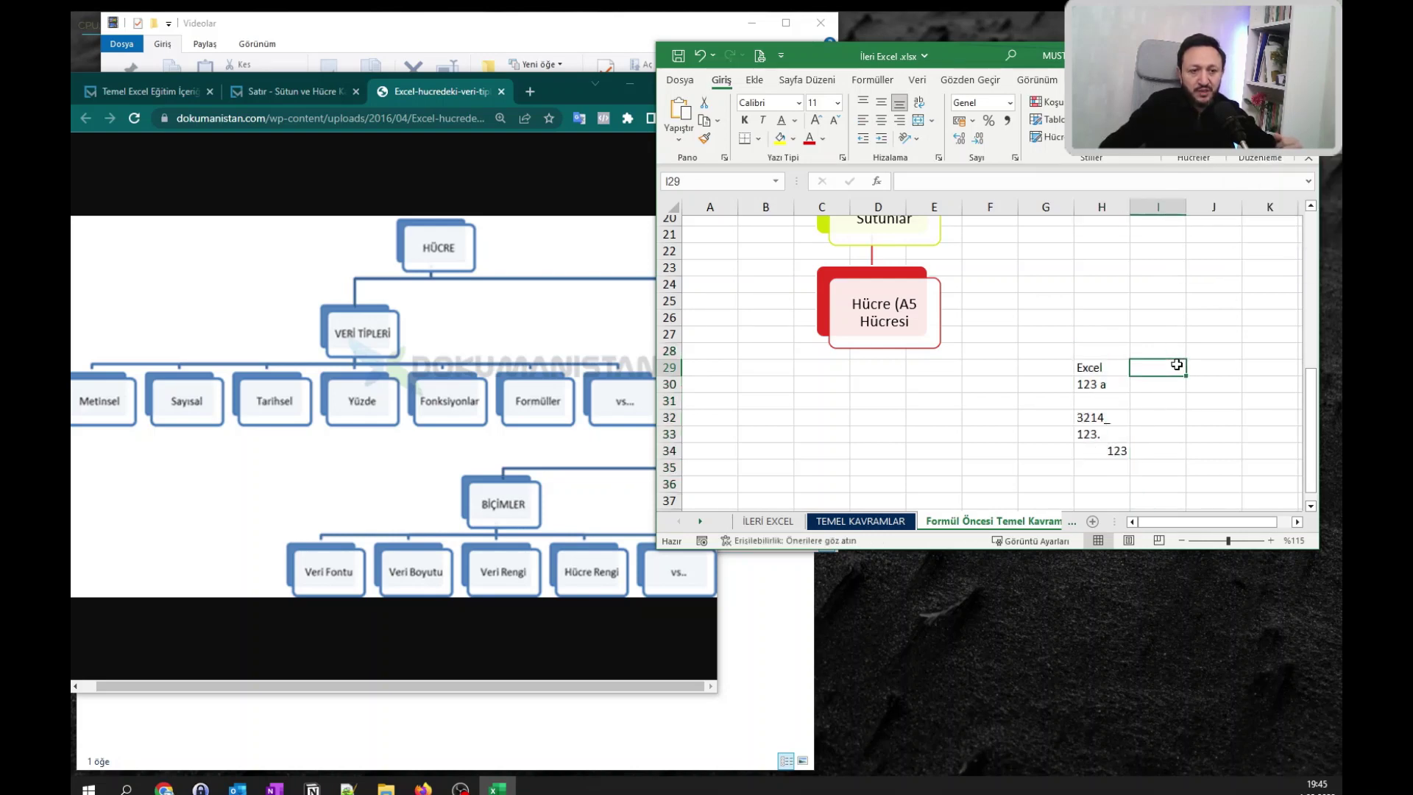
Widen column H slightly and clear the formats from the range H29:H35 again.
left_click(1098, 373)
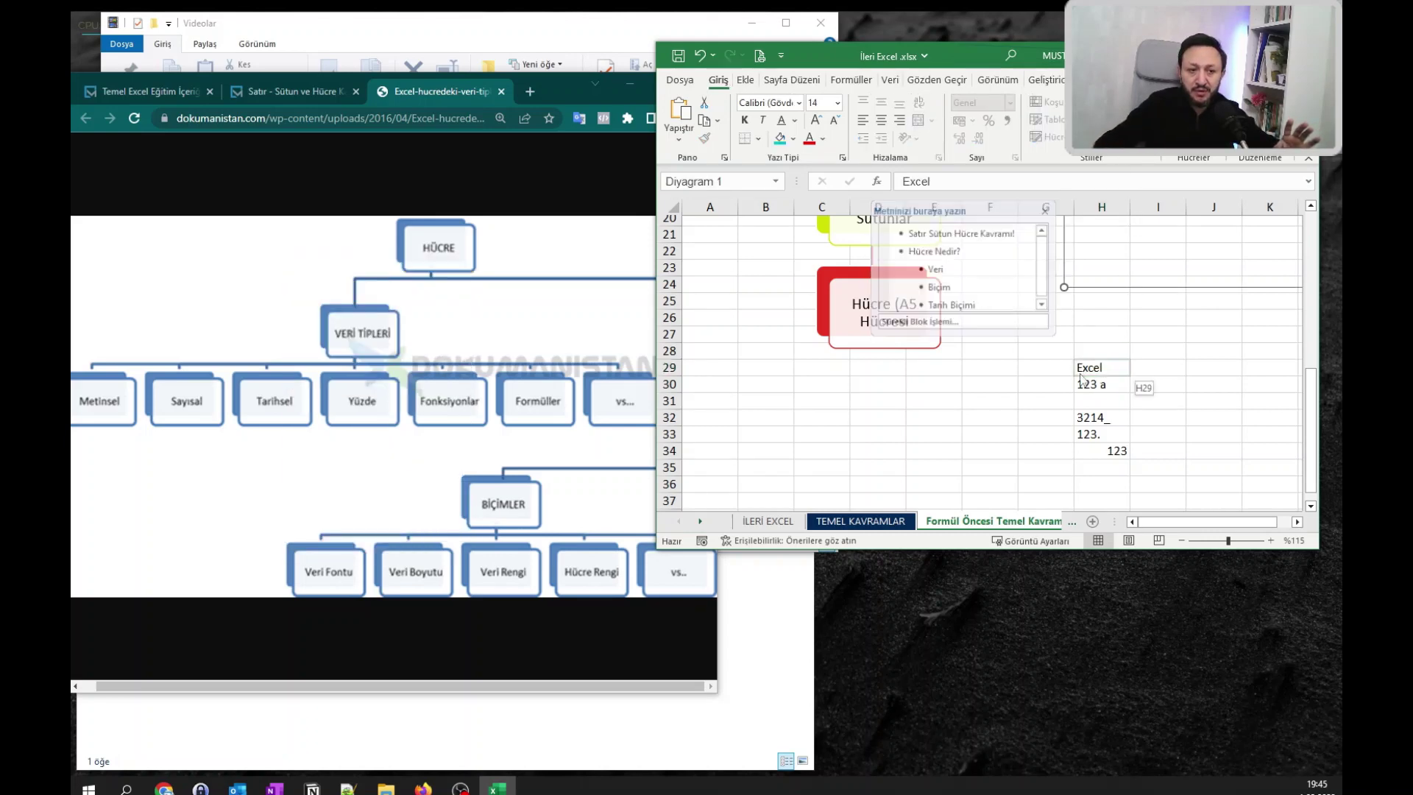
left_click_drag(1131, 208, 1161, 207)
left_click_drag(1095, 366, 1110, 463)
left_click(1225, 137)
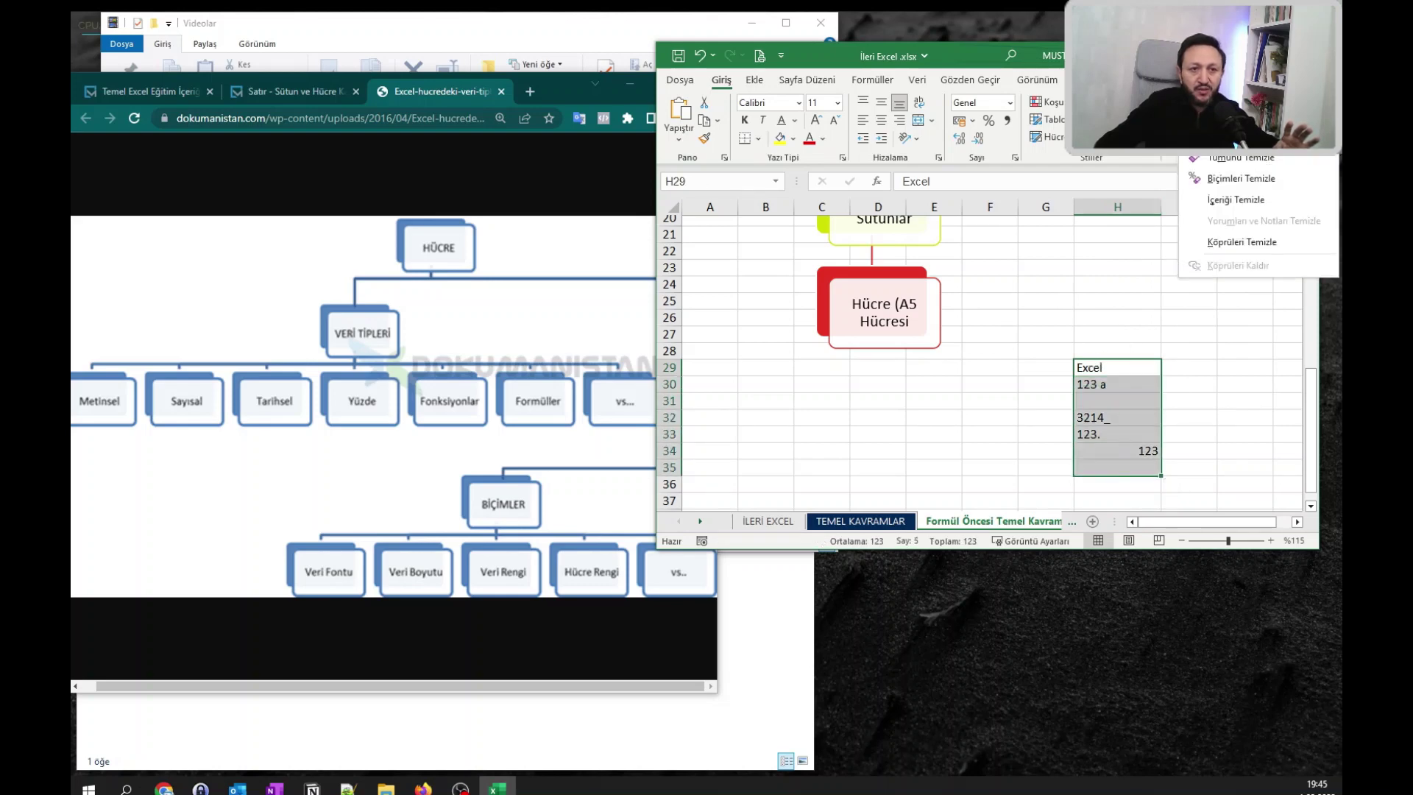
left_click(1241, 180)
Compare the text entries in H29:H33 and the number in H34 with the data types in the browser diagram.
left_click_drag(1119, 367, 1115, 434)
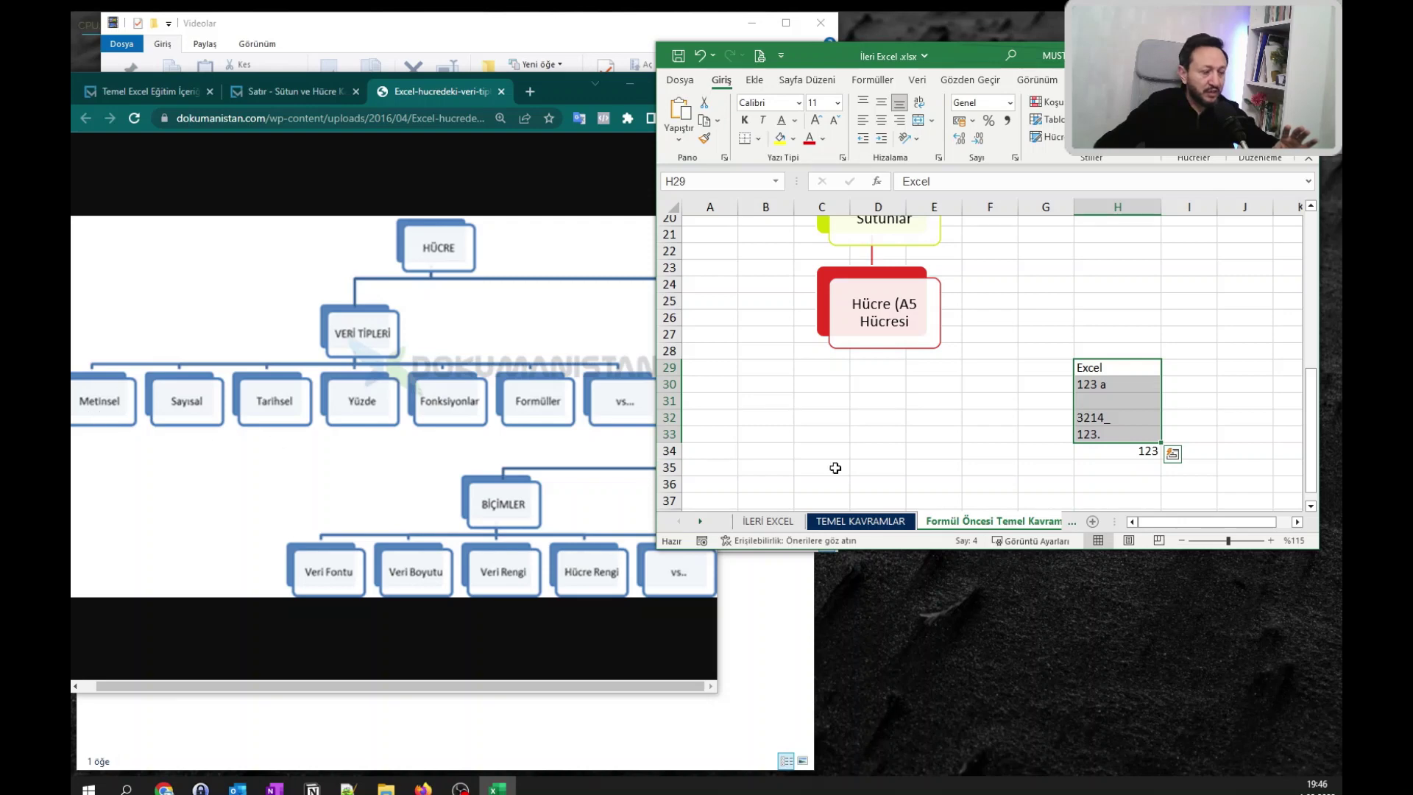
left_click(1118, 456)
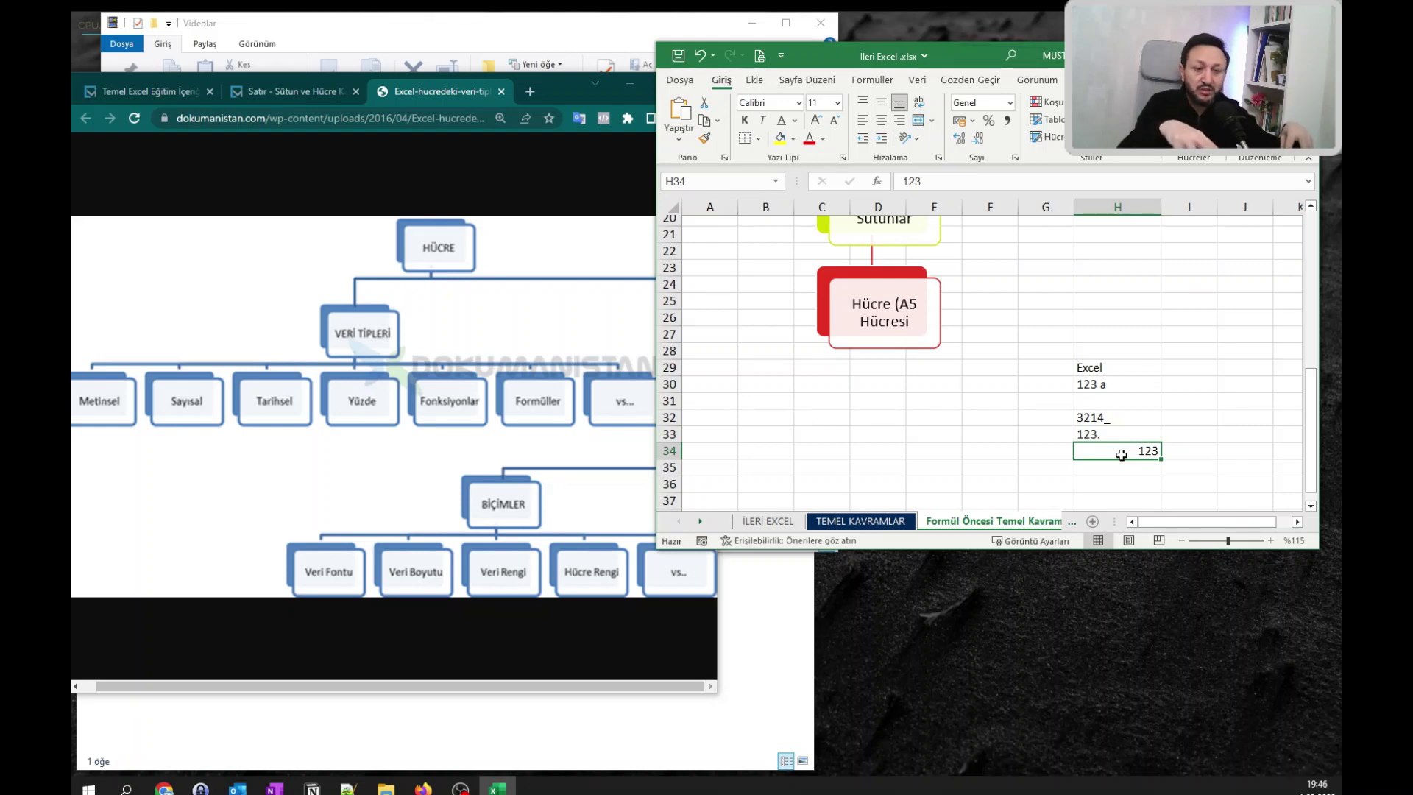
left_click(116, 414)
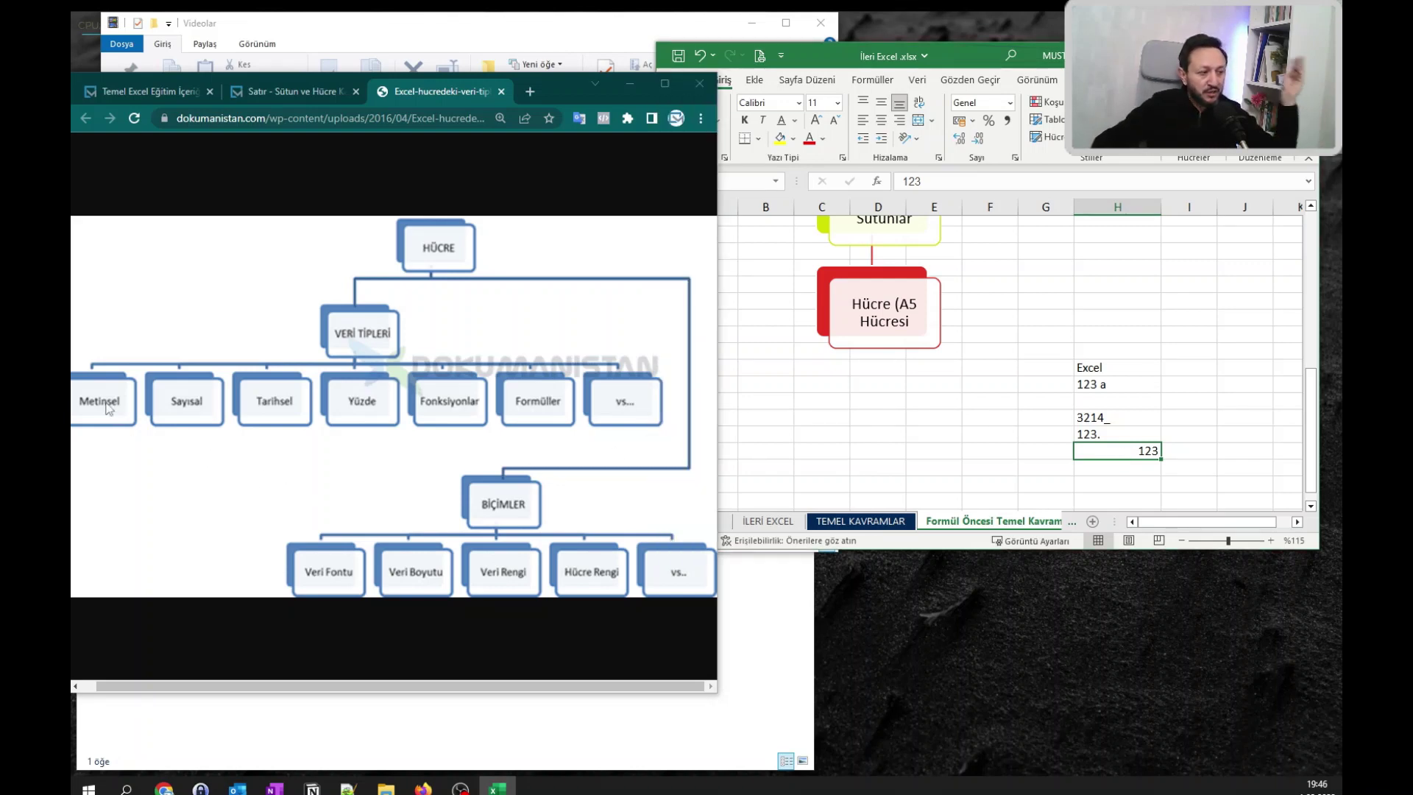
Enter the numbers 6546, 33231 and 465 in cells H38 to H40 and select the range around them.
left_click(1005, 510)
scroll(1176, 438, "down", 2)
left_click(1086, 421)
type("65")
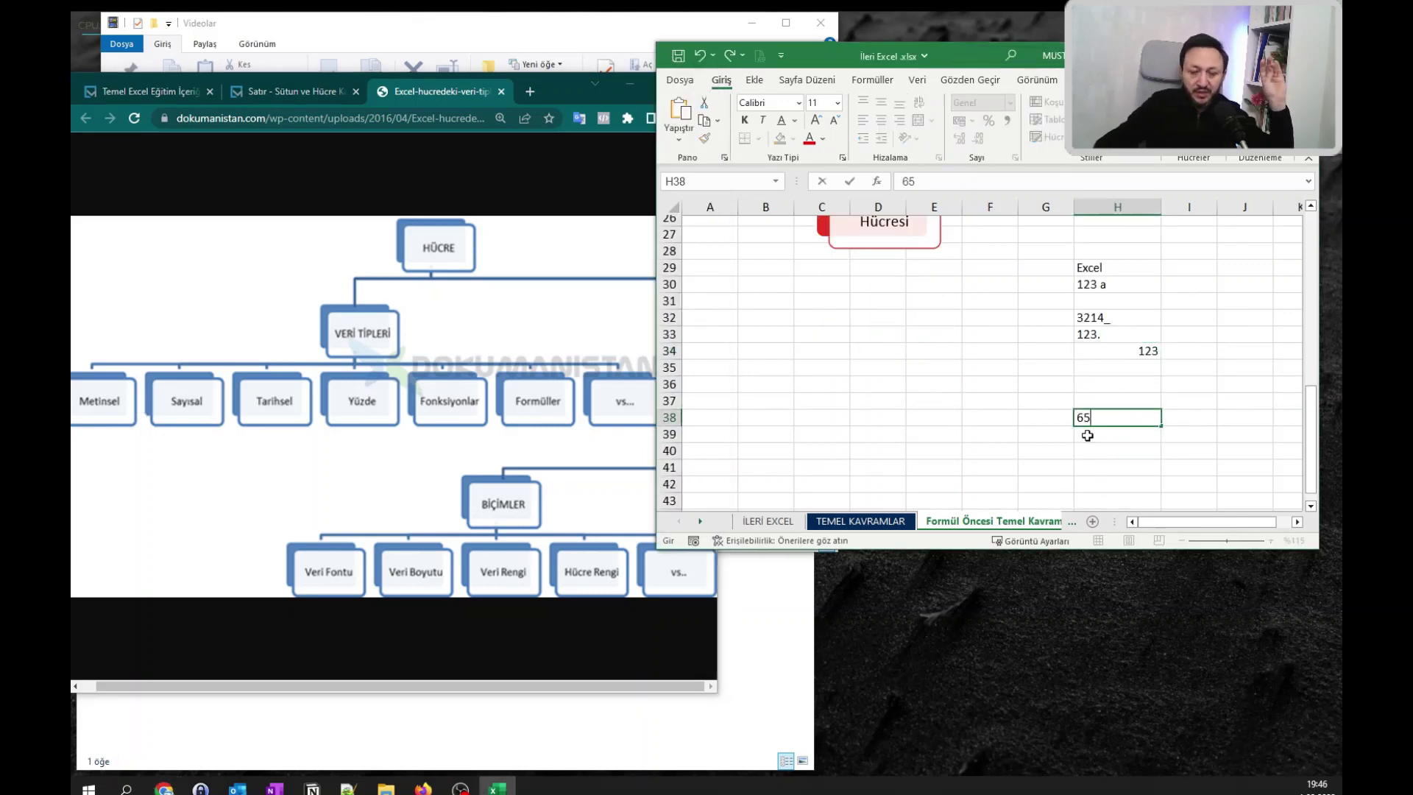
type("46")
left_click(1088, 435)
type("33231")
key("Return")
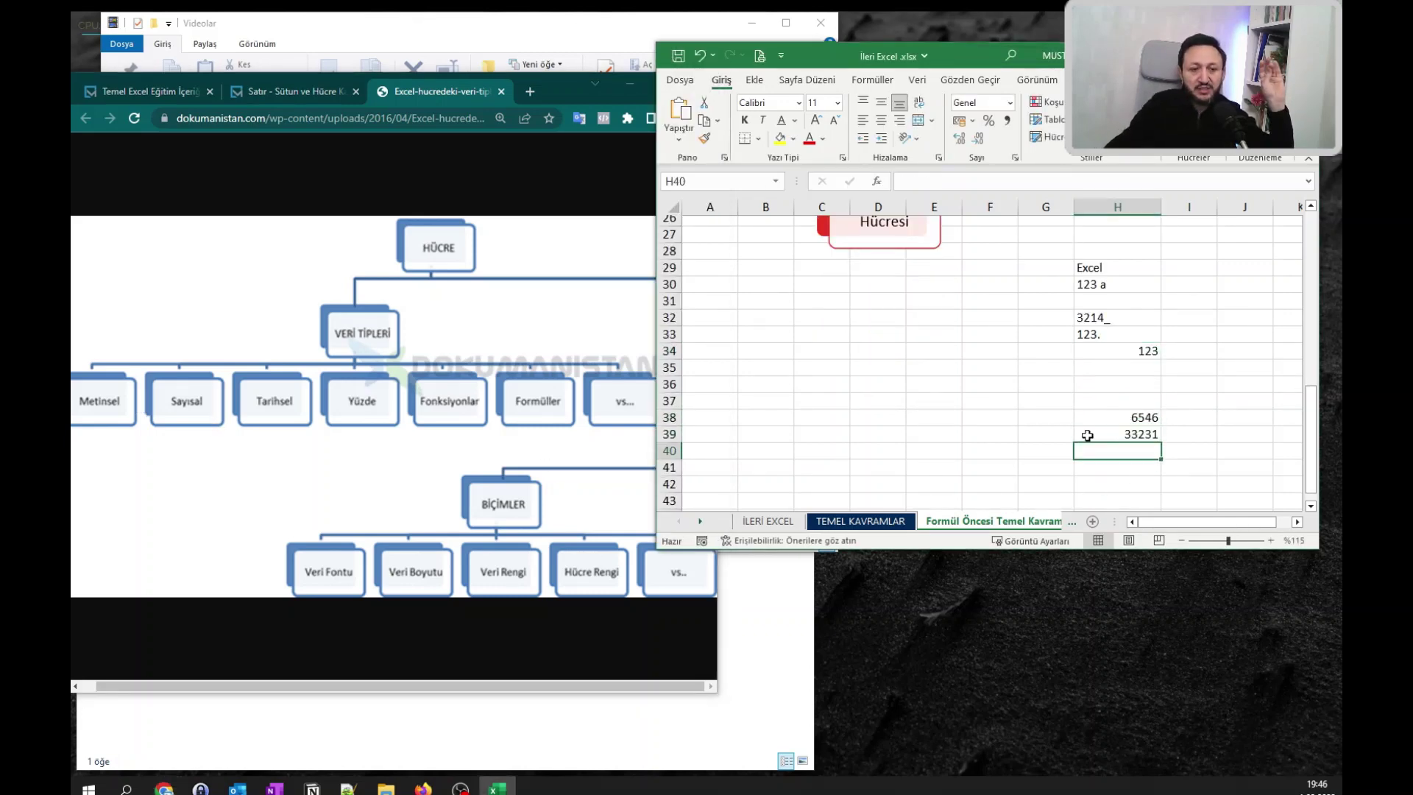
type("465")
key("Return")
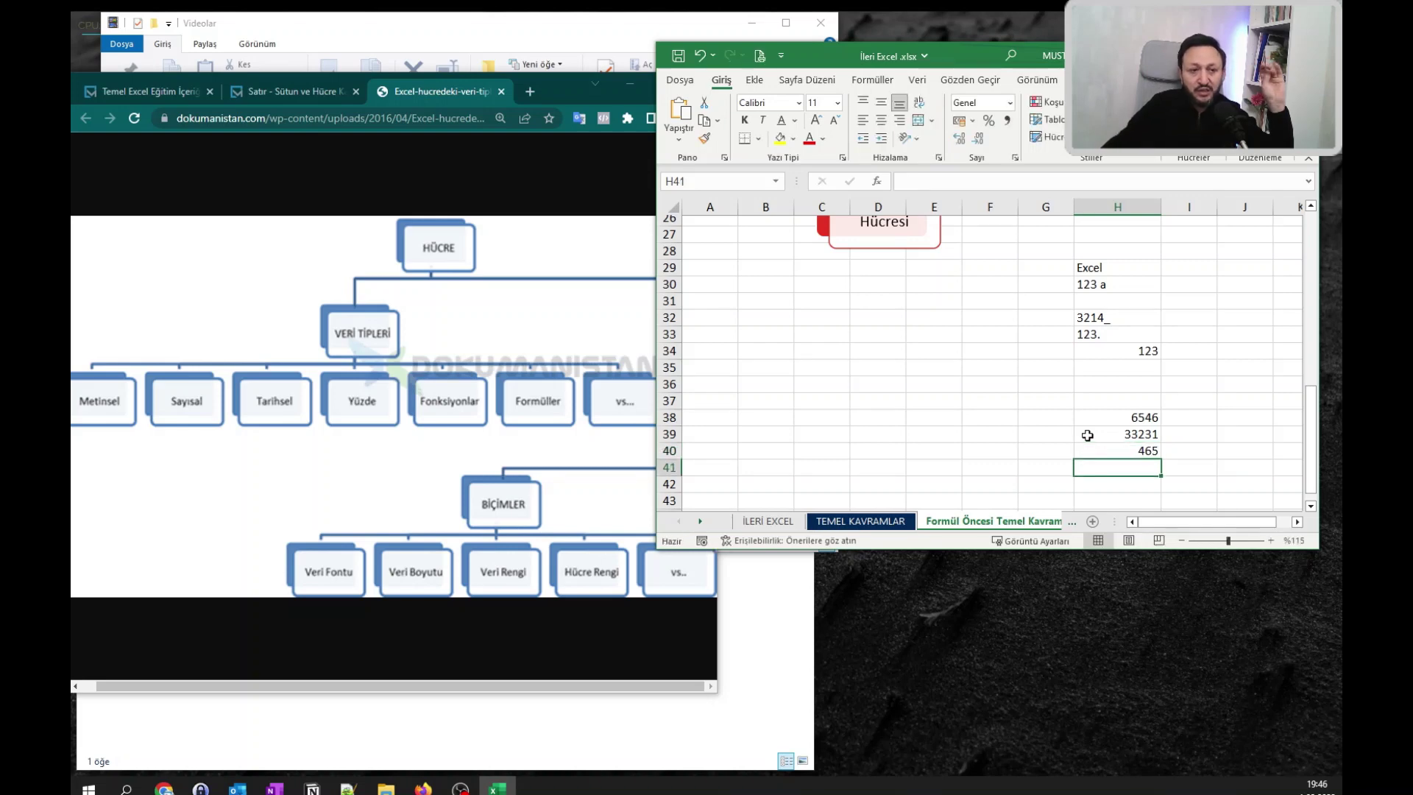
left_click_drag(1118, 403, 1139, 485)
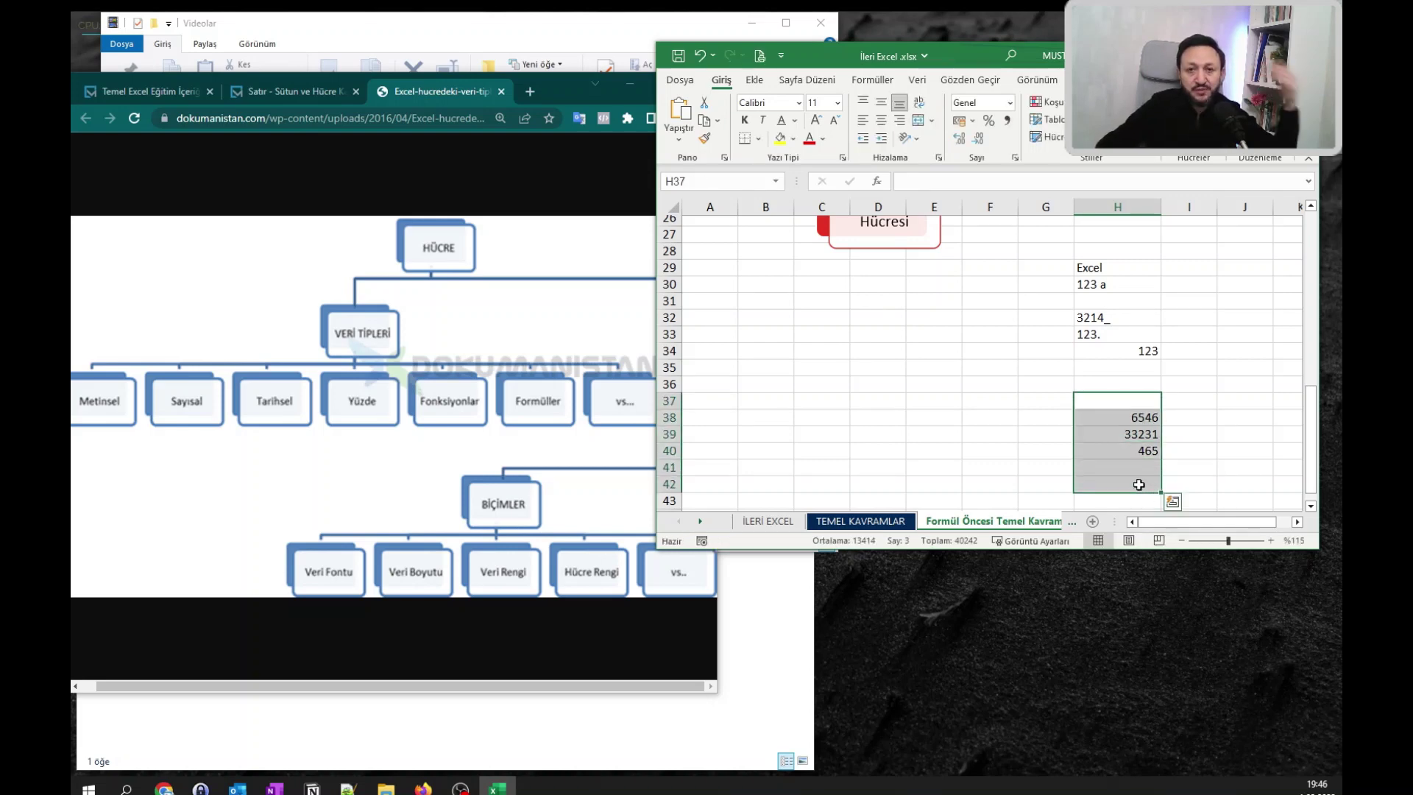
left_click_drag(1122, 404, 1129, 477)
Left-align cell D35 and enter the number 32132 in it.
left_click(986, 414)
left_click(892, 364)
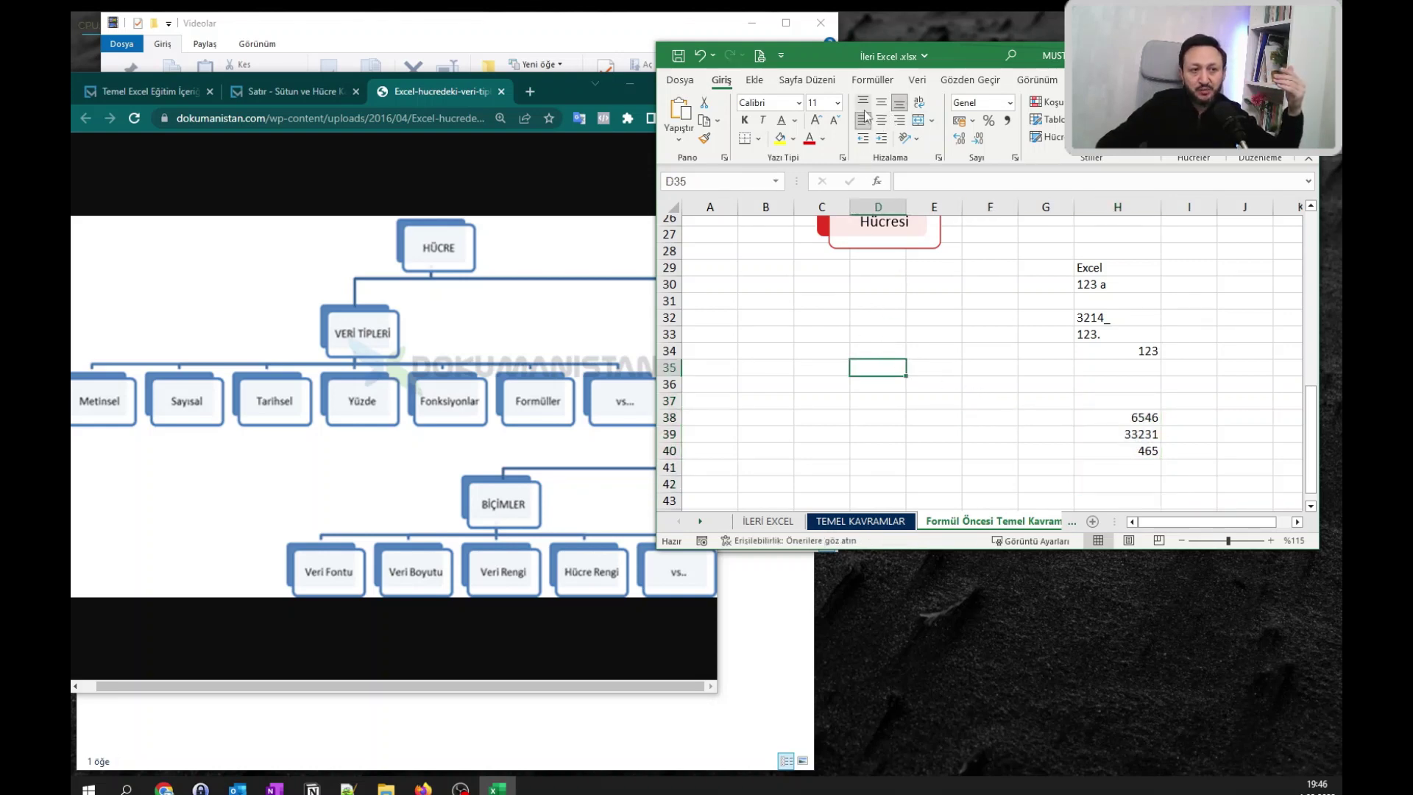
type("32132")
key("Return")
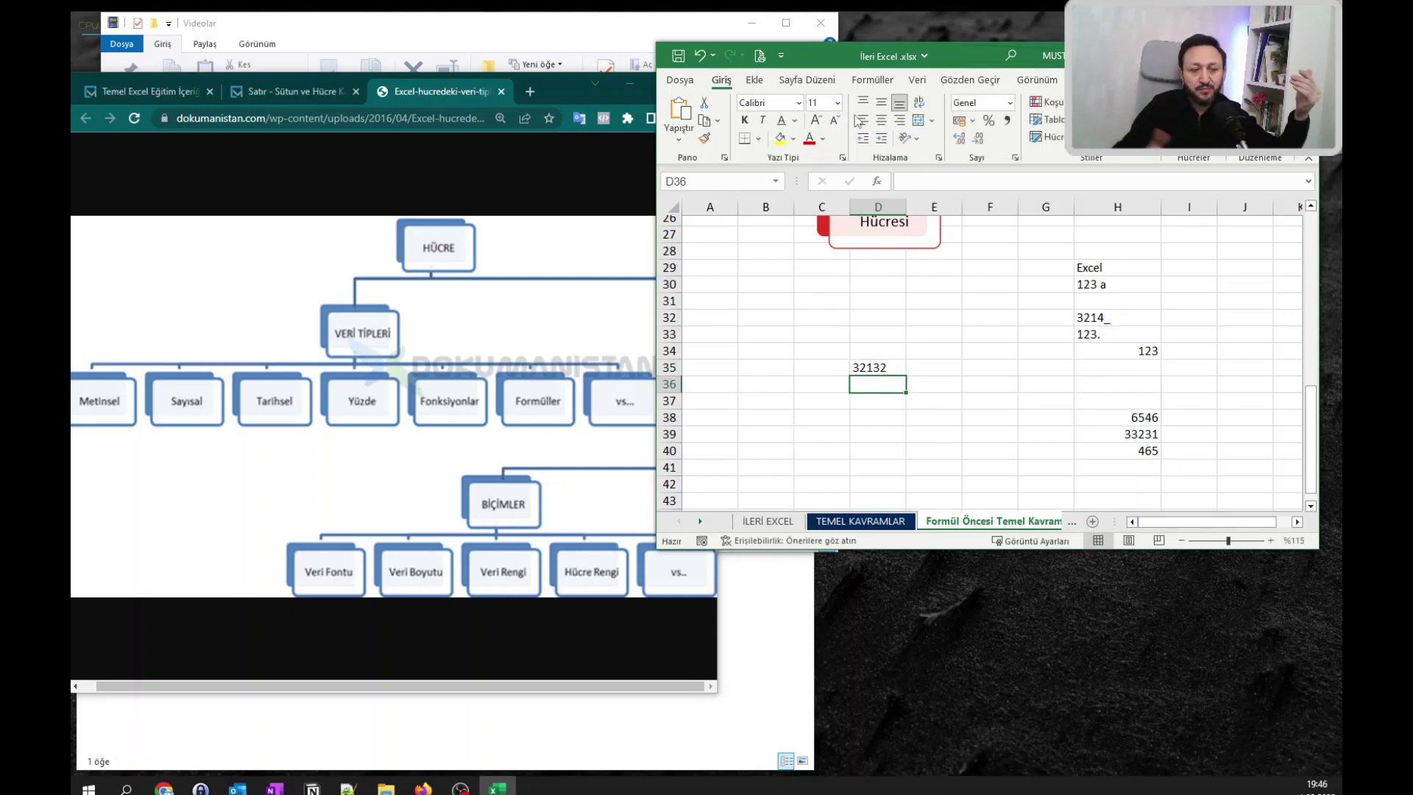
left_click_drag(944, 320, 968, 463)
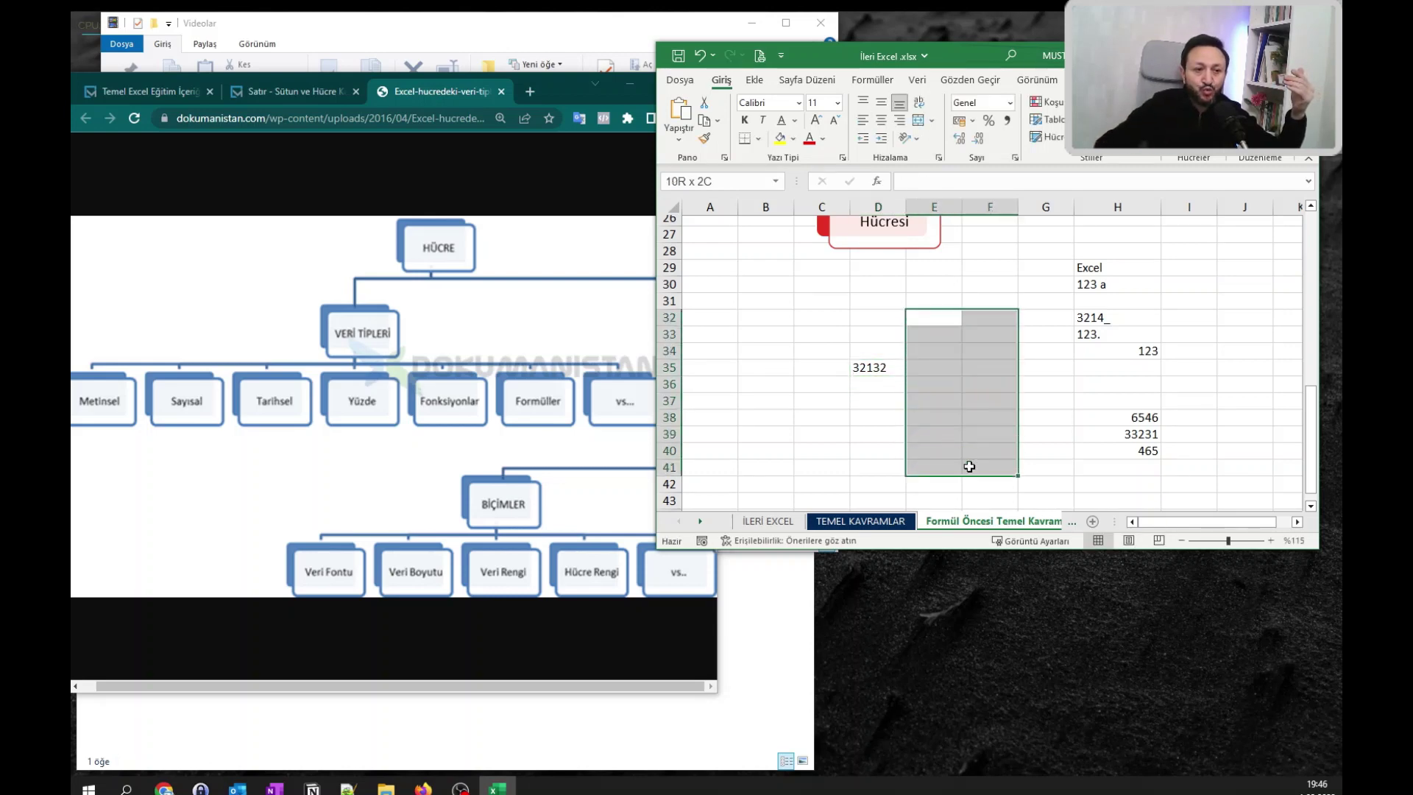
left_click(931, 430)
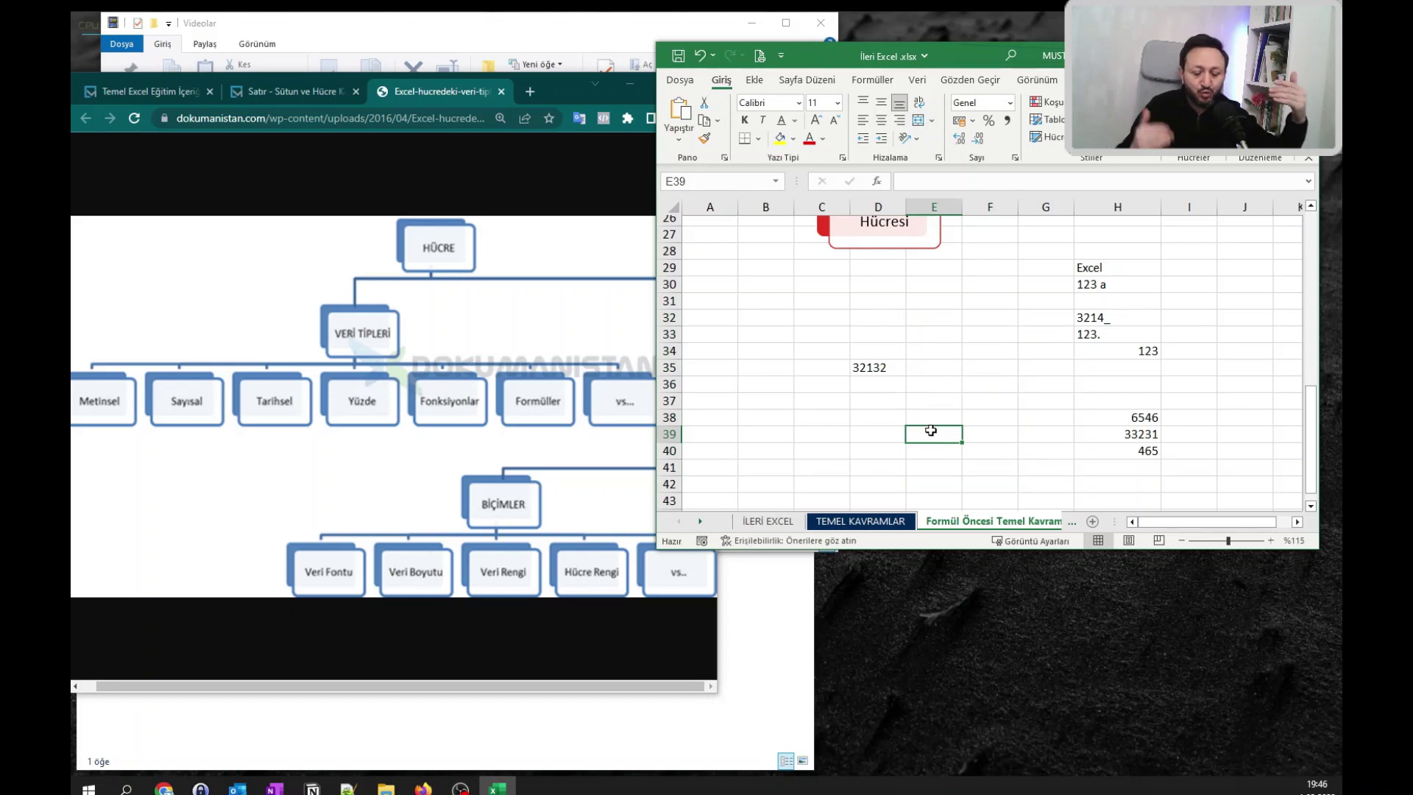
Open a new blank workbook to show its empty cells and close it again.
key("ctrl+n")
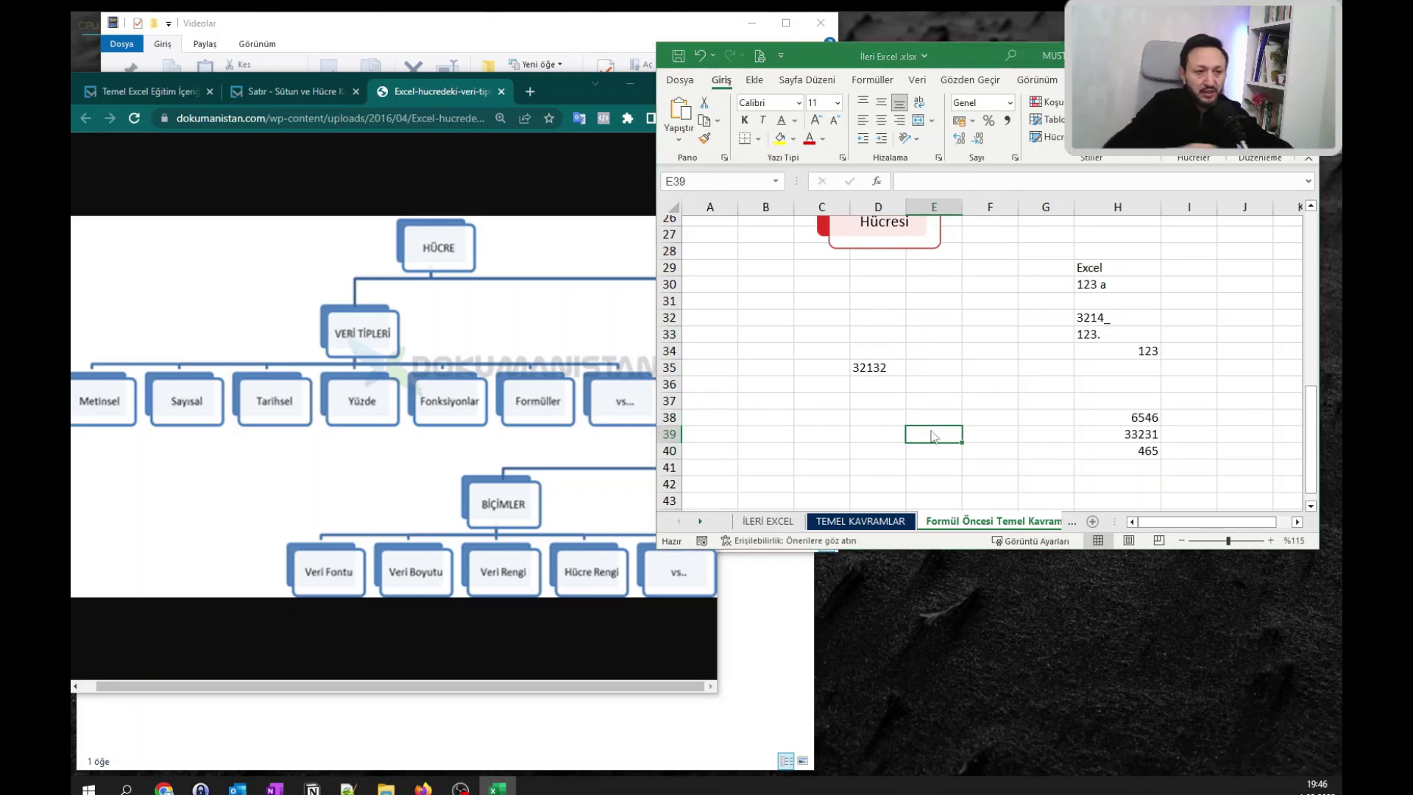
left_click(865, 314)
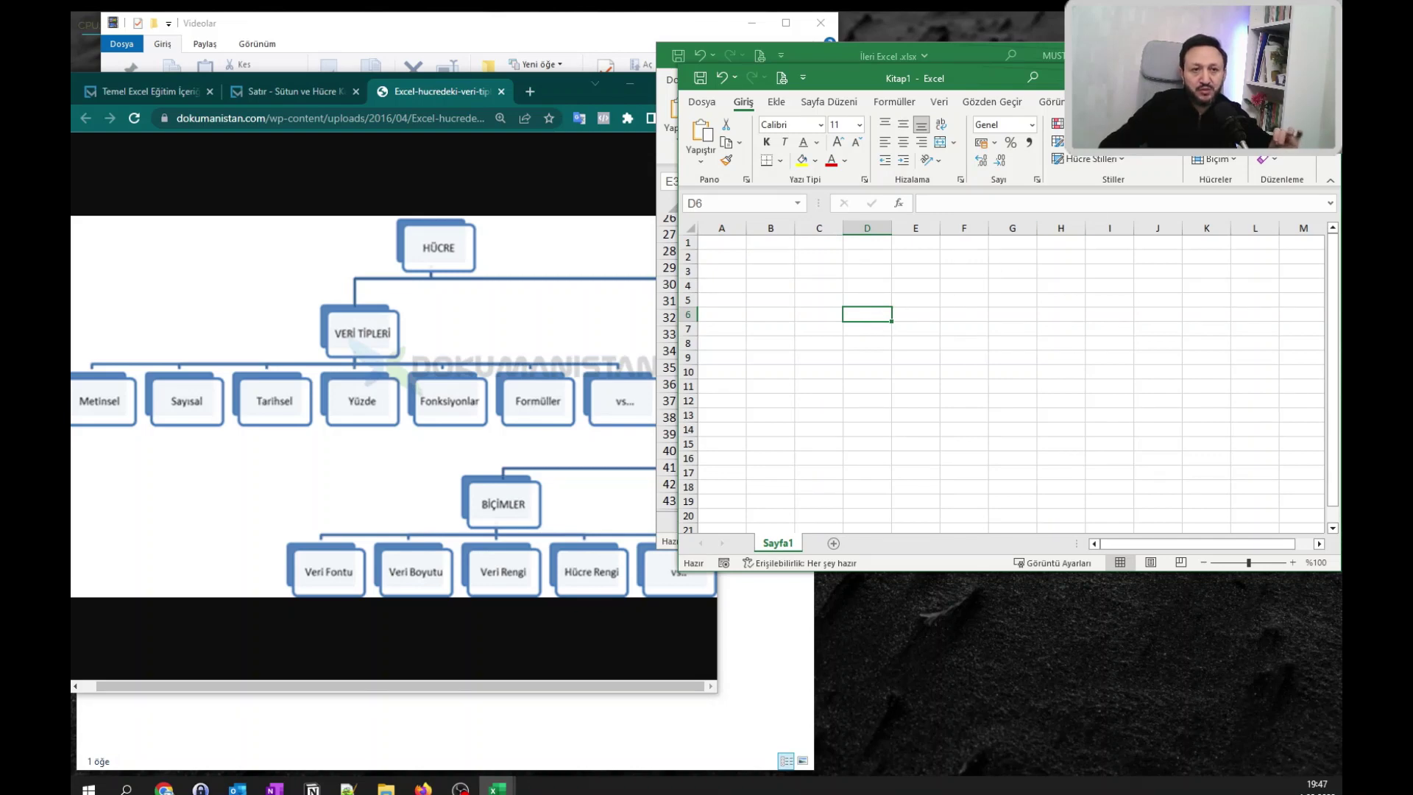
key("ctrl+w")
Enter 16/9 in the empty cell E48 below the existing entries.
left_click(971, 363)
left_click_drag(917, 323, 1011, 484)
scroll(993, 444, "down", 3)
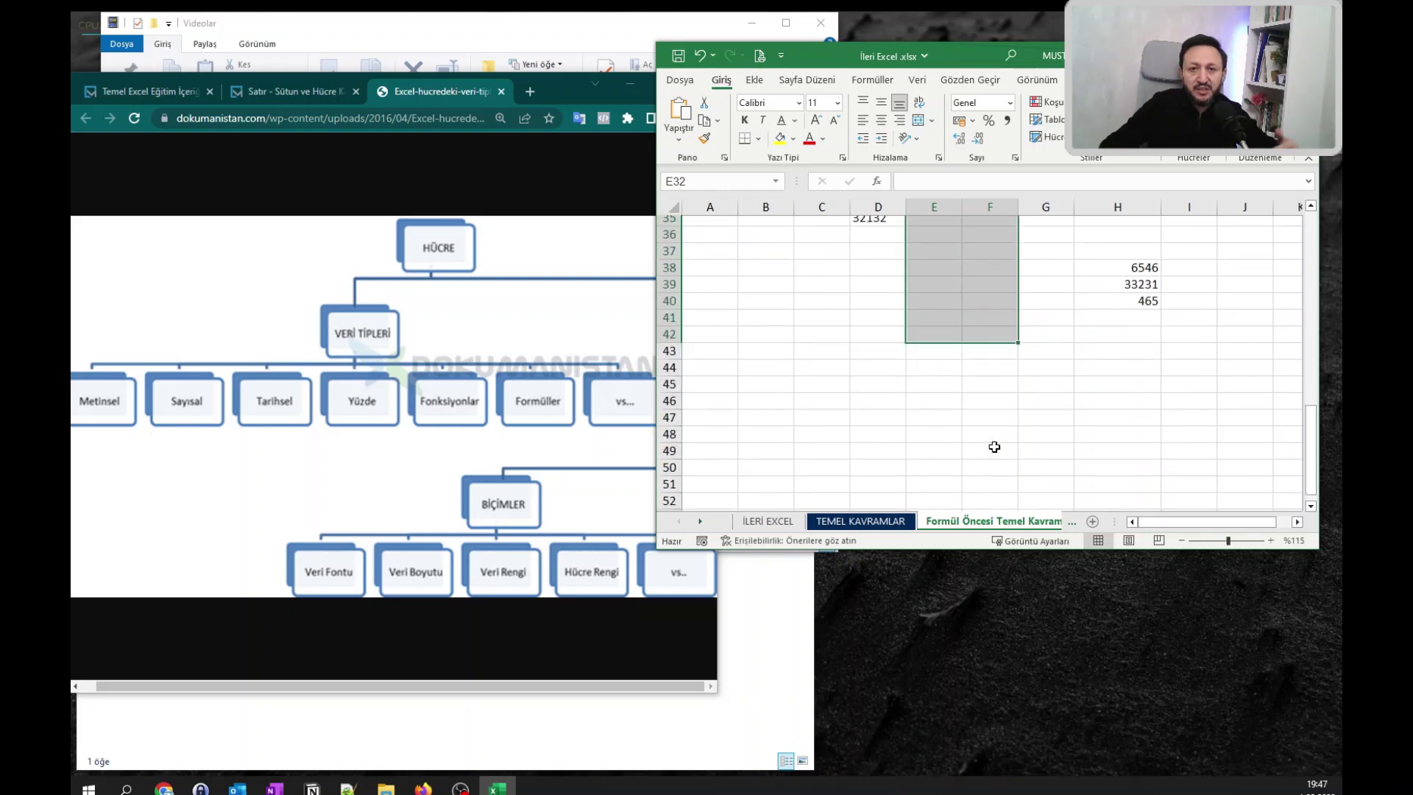
scroll(991, 439, "down", 3)
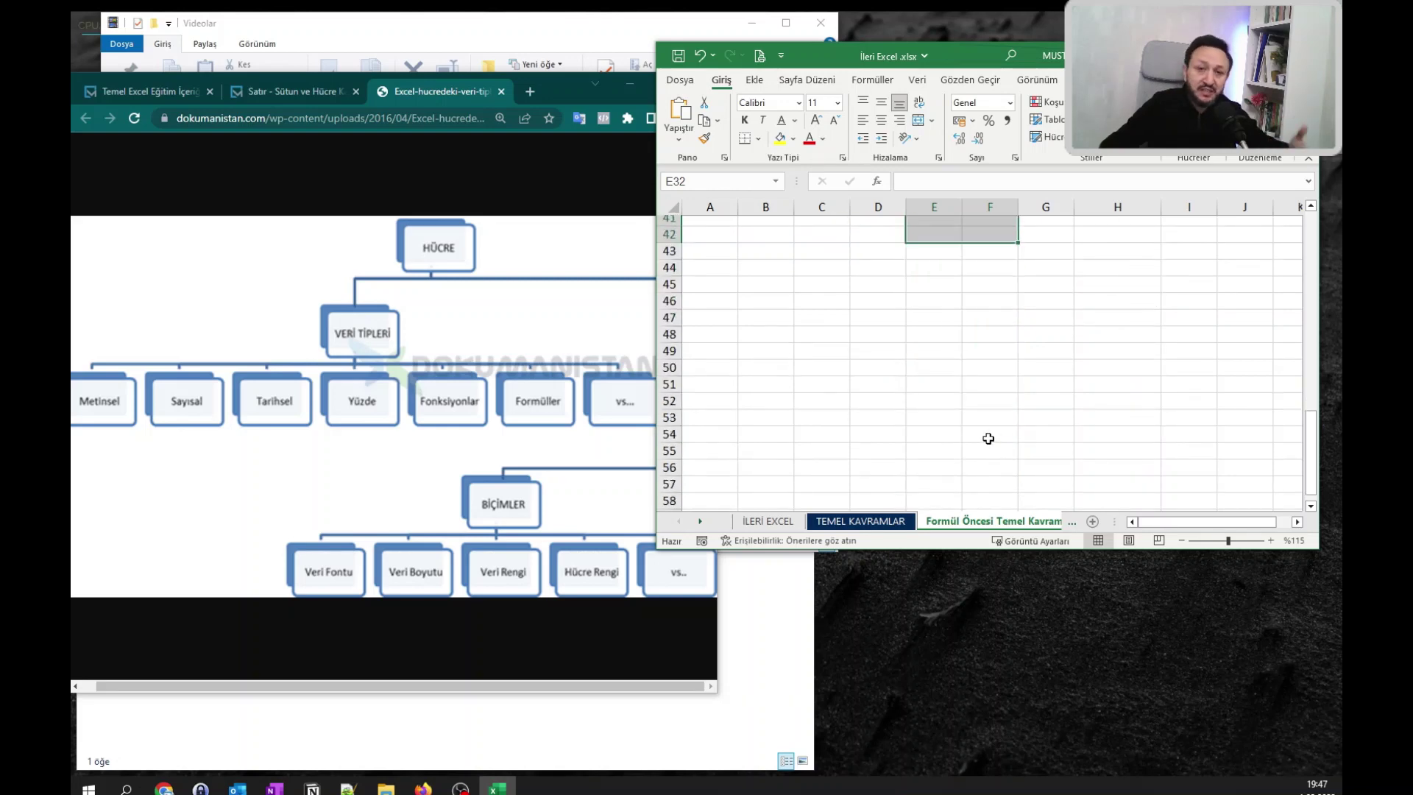
left_click(954, 293)
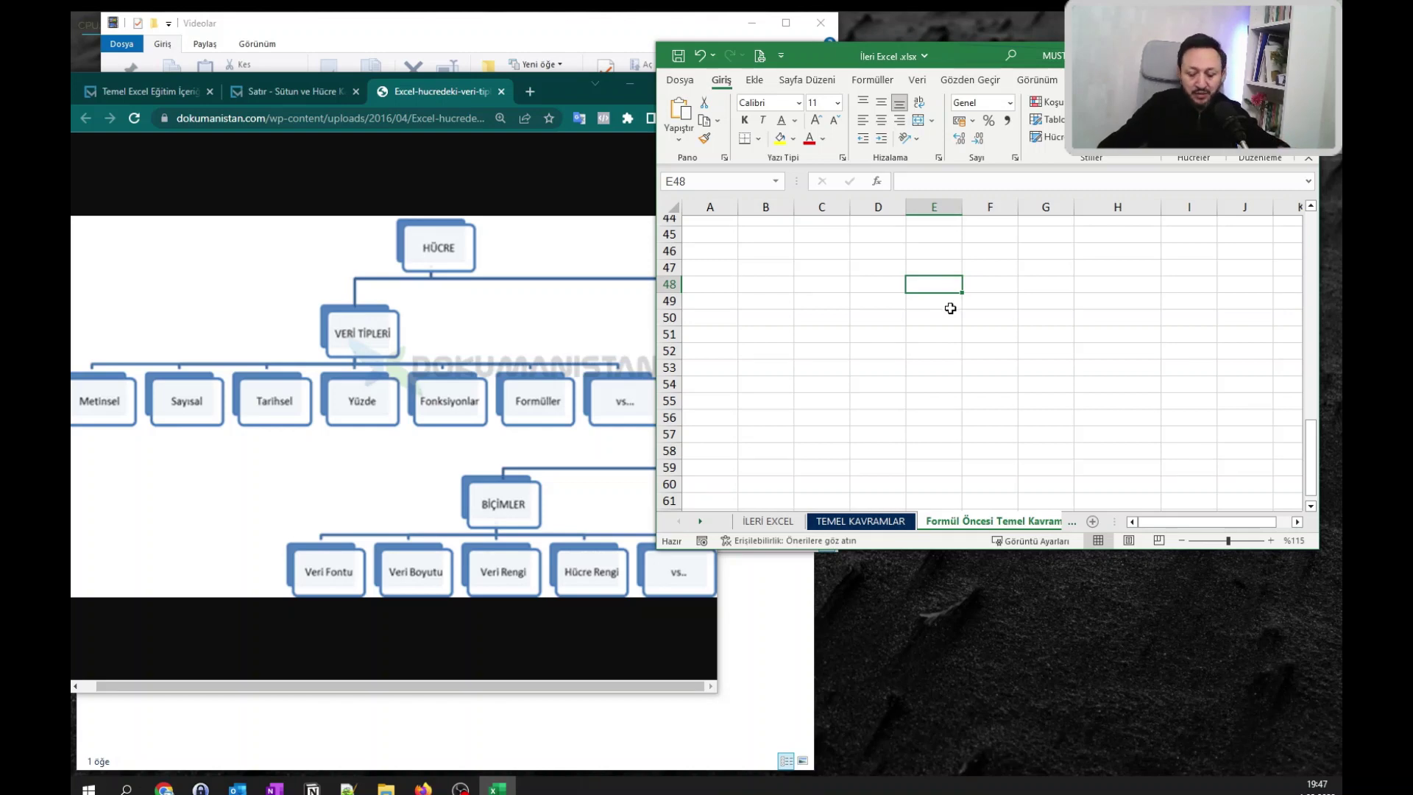
type("16/9")
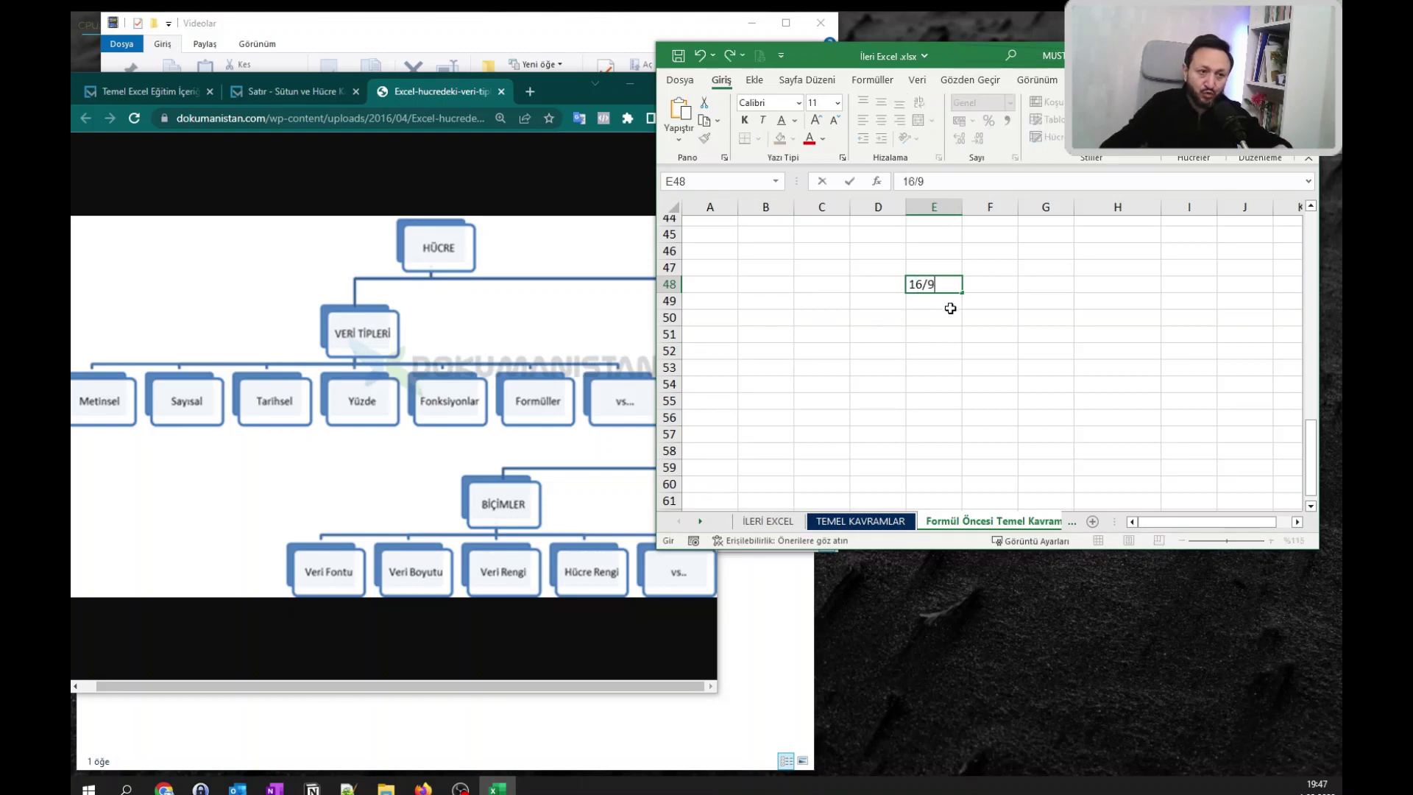
key("Return")
Delete the date in E48, fill E44:E50 with the numbers 1 to 7, and select E48 to check its format.
left_click(941, 291)
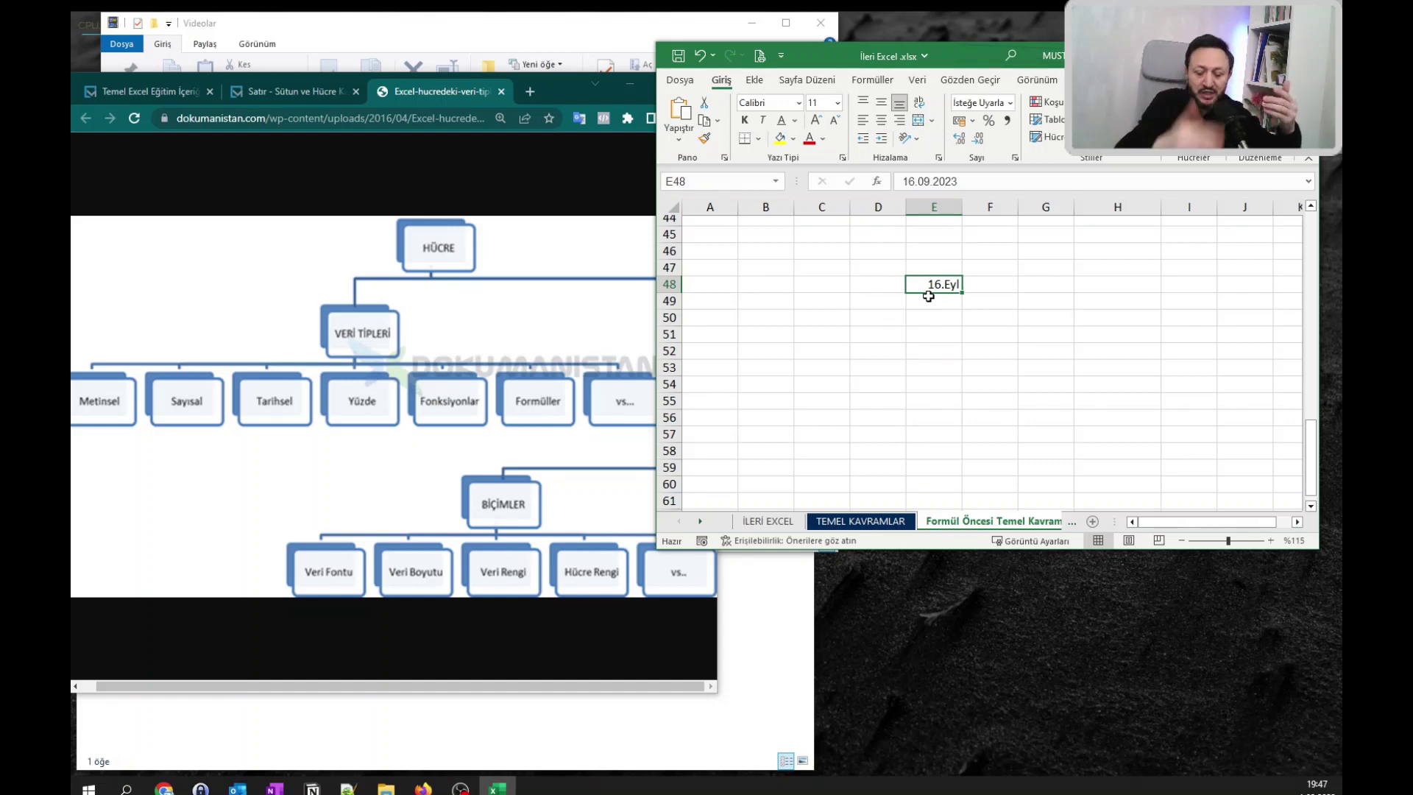
key("Delete")
key("Up")
key("Up")
key("Up")
key("Up")
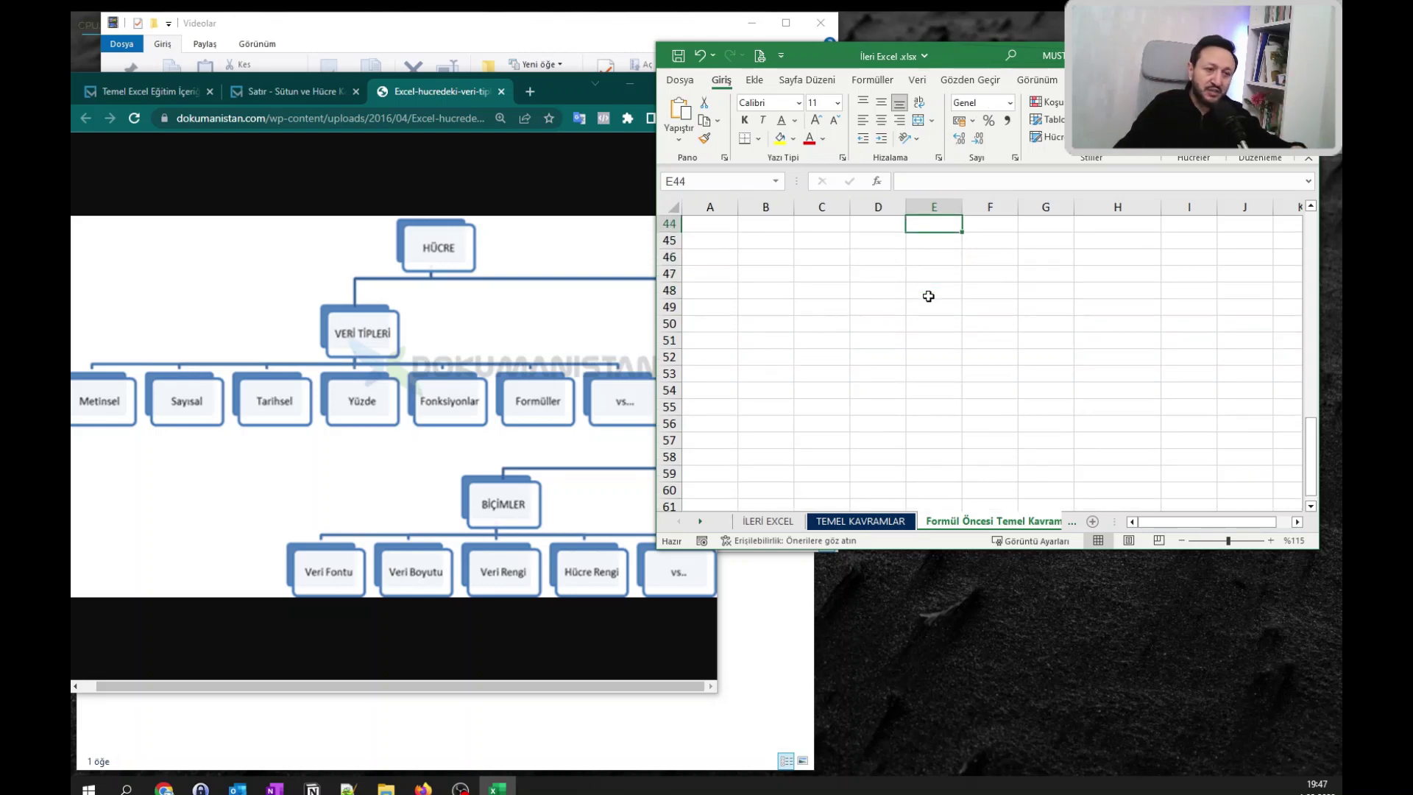
type("1 2 3 4 5 6")
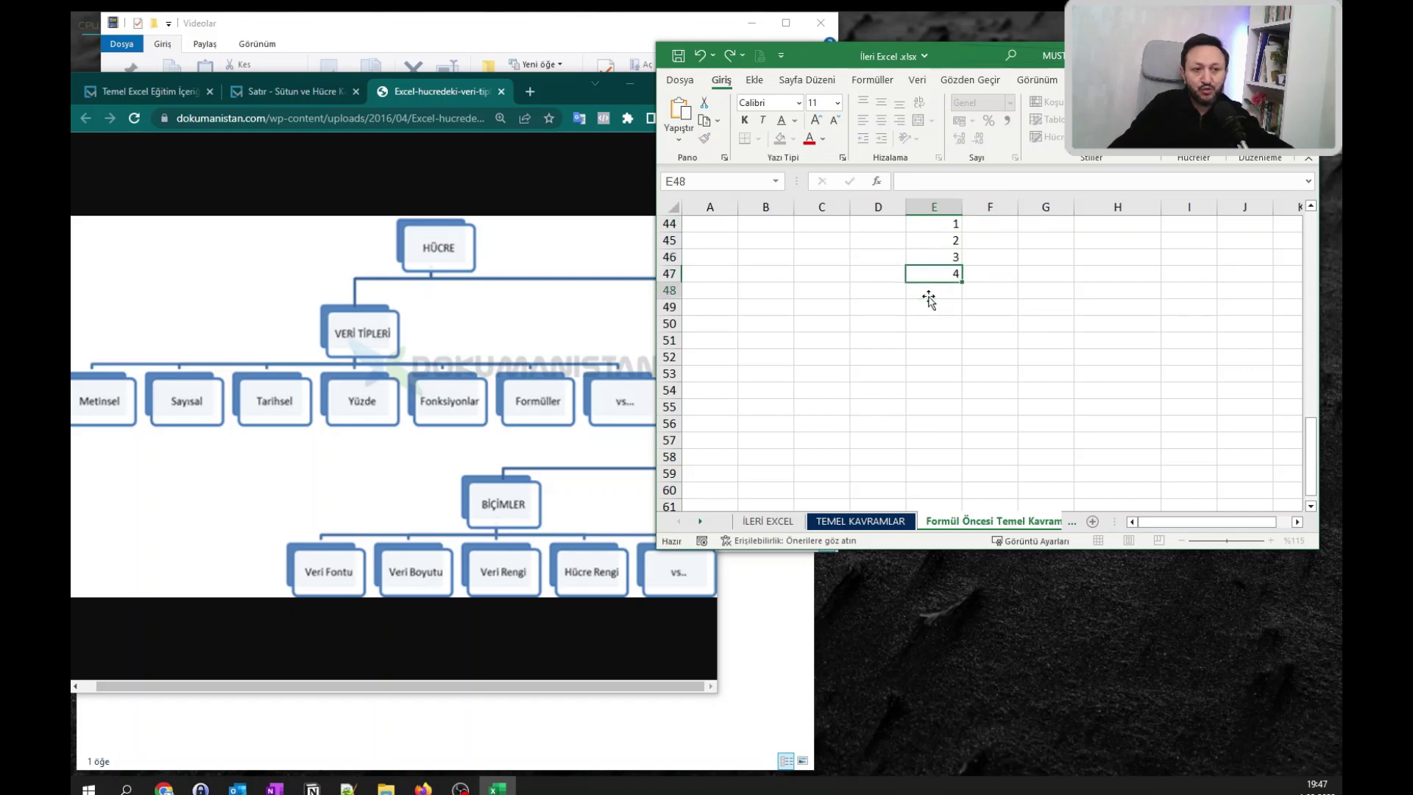
key("Return")
type("7")
key("Return")
left_click(930, 293)
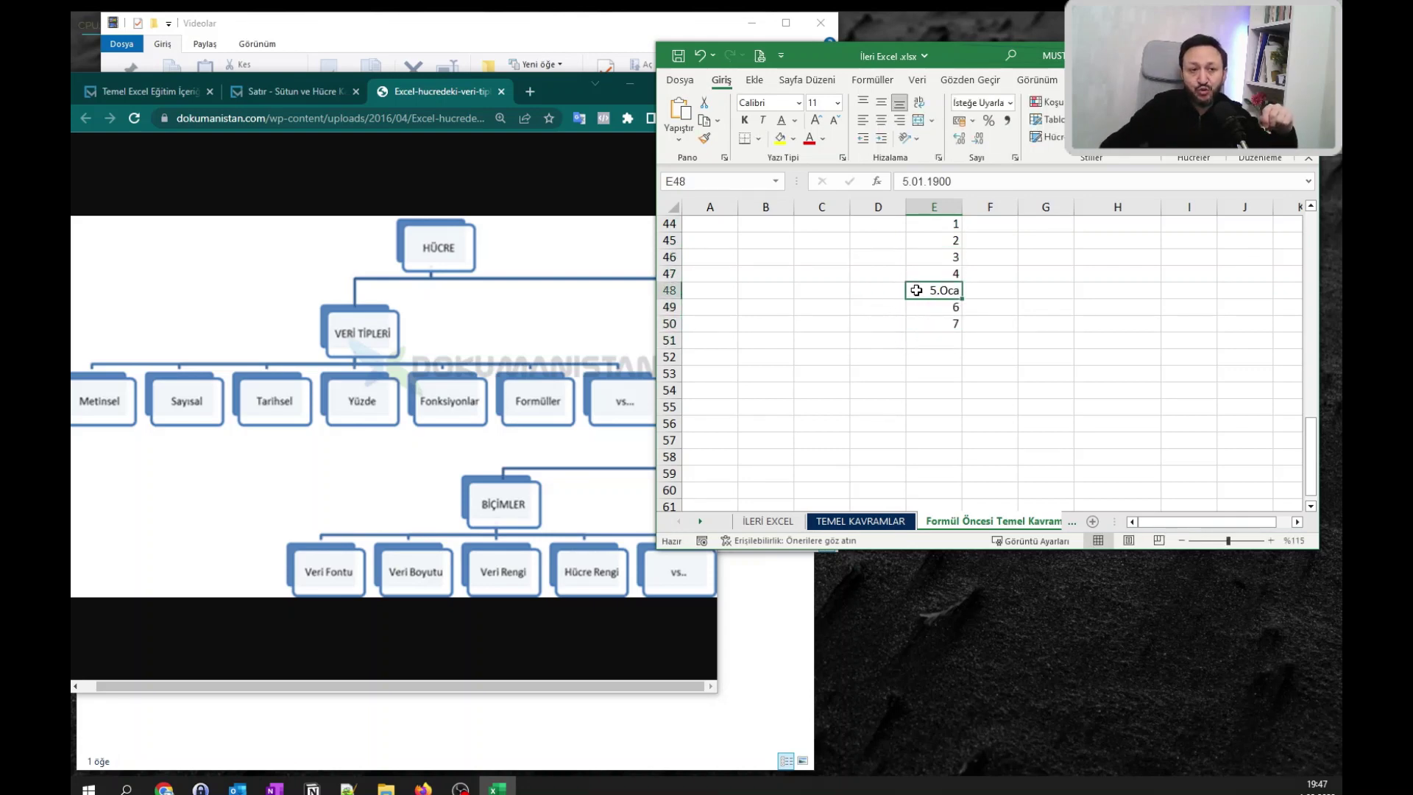
Maximize the Excel window and clear all contents and formats from rows 43 to 71.
scroll(949, 298, "up", 3)
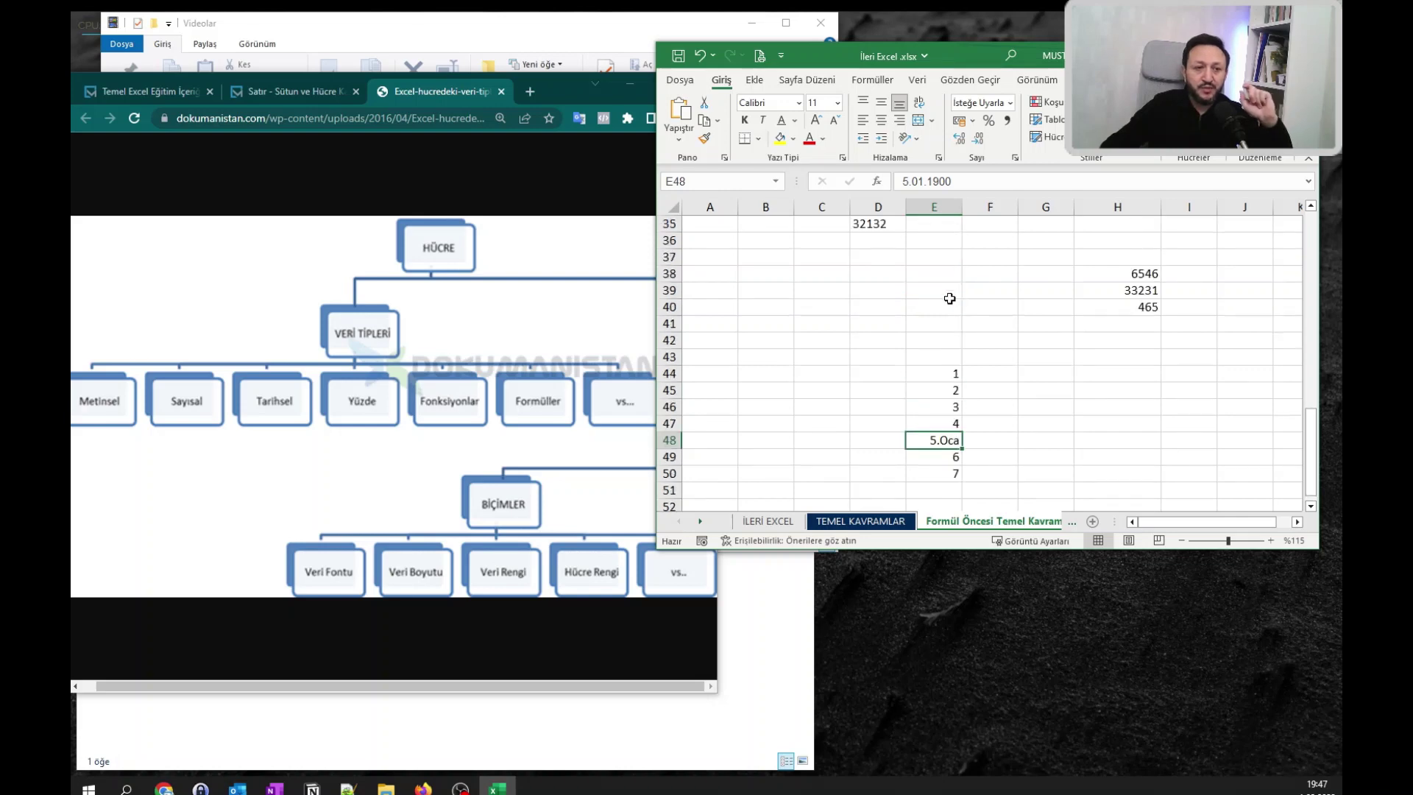
scroll(949, 302, "down", 2)
left_click_drag(951, 273, 953, 384)
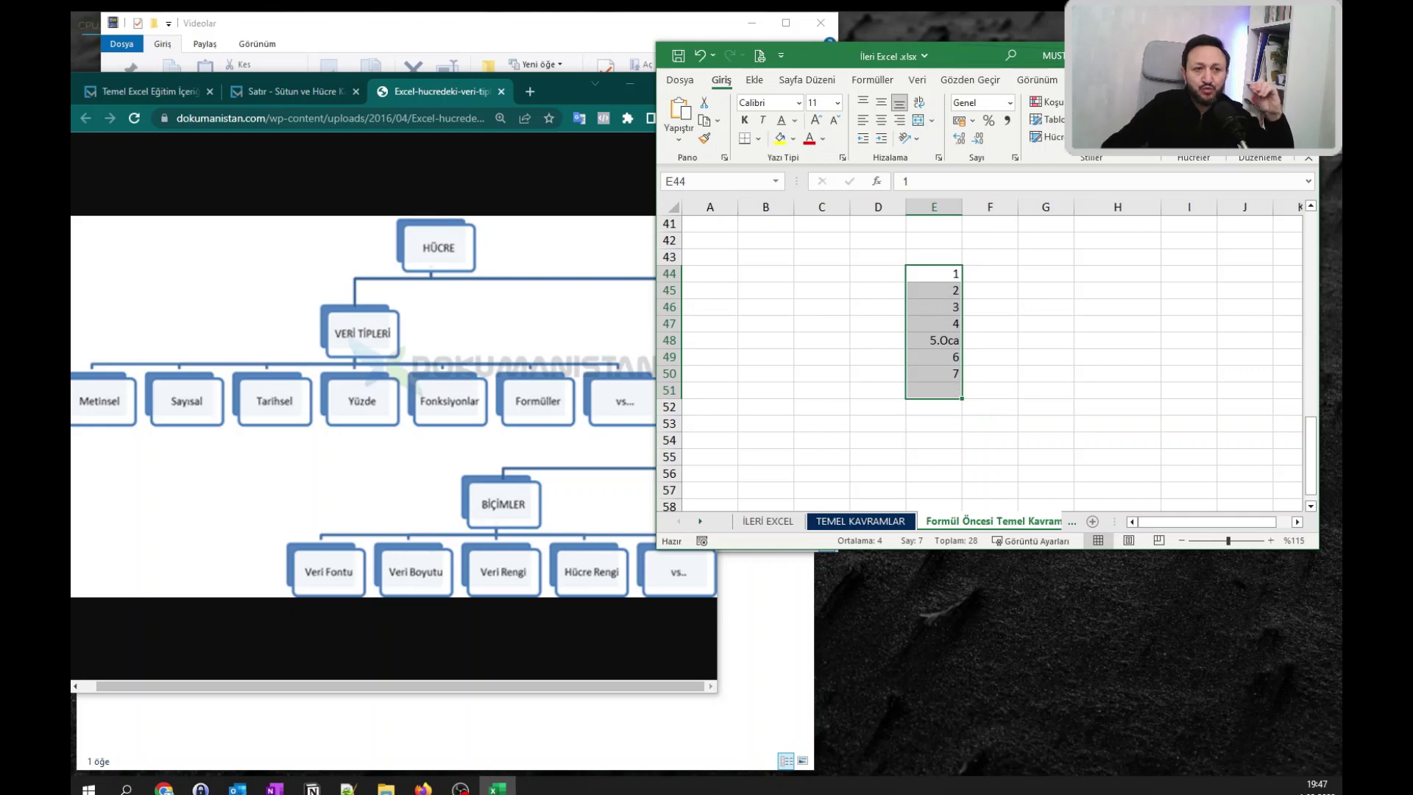
key("super+Up")
scroll(678, 328, "up", 4)
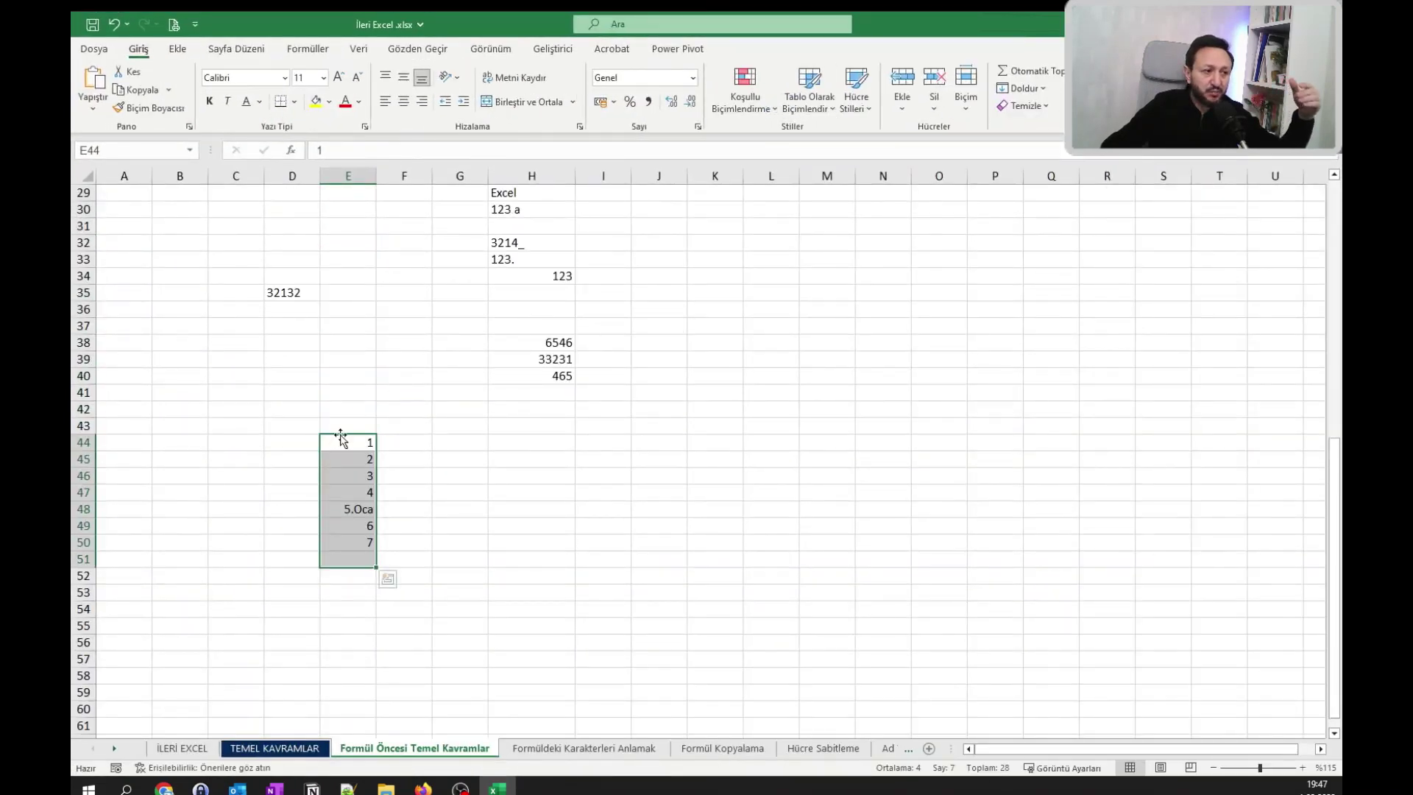
left_click_drag(83, 426, 80, 755)
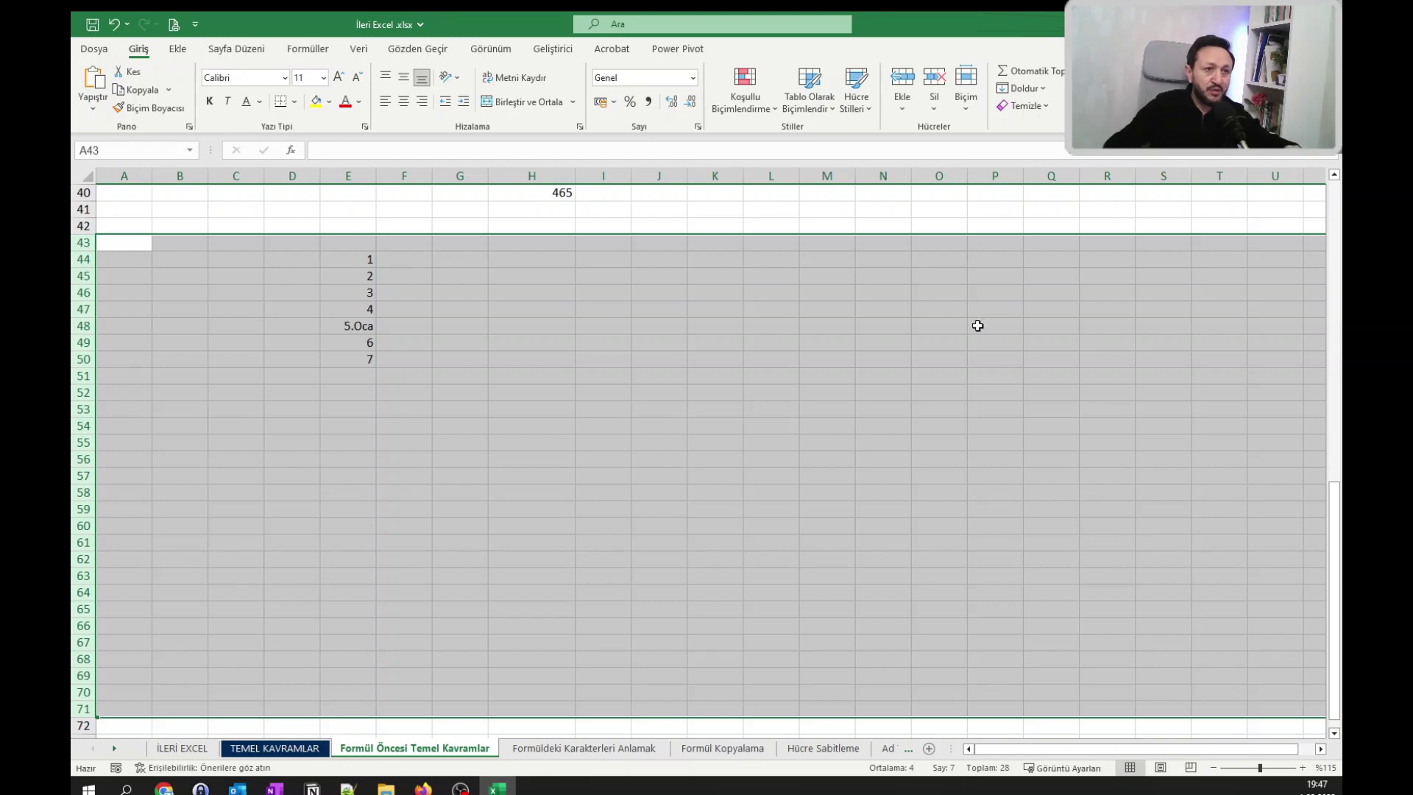
left_click(1023, 105)
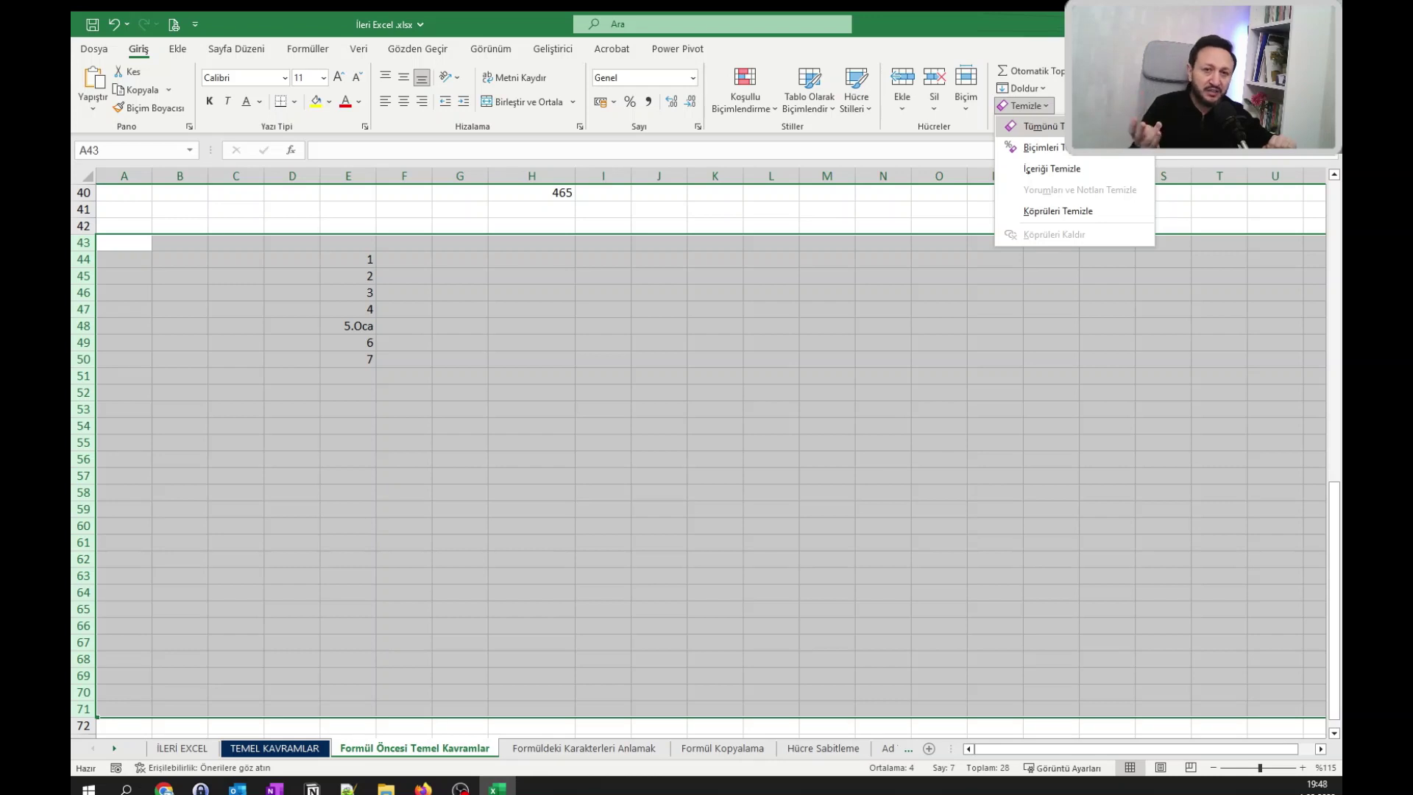
left_click(1052, 132)
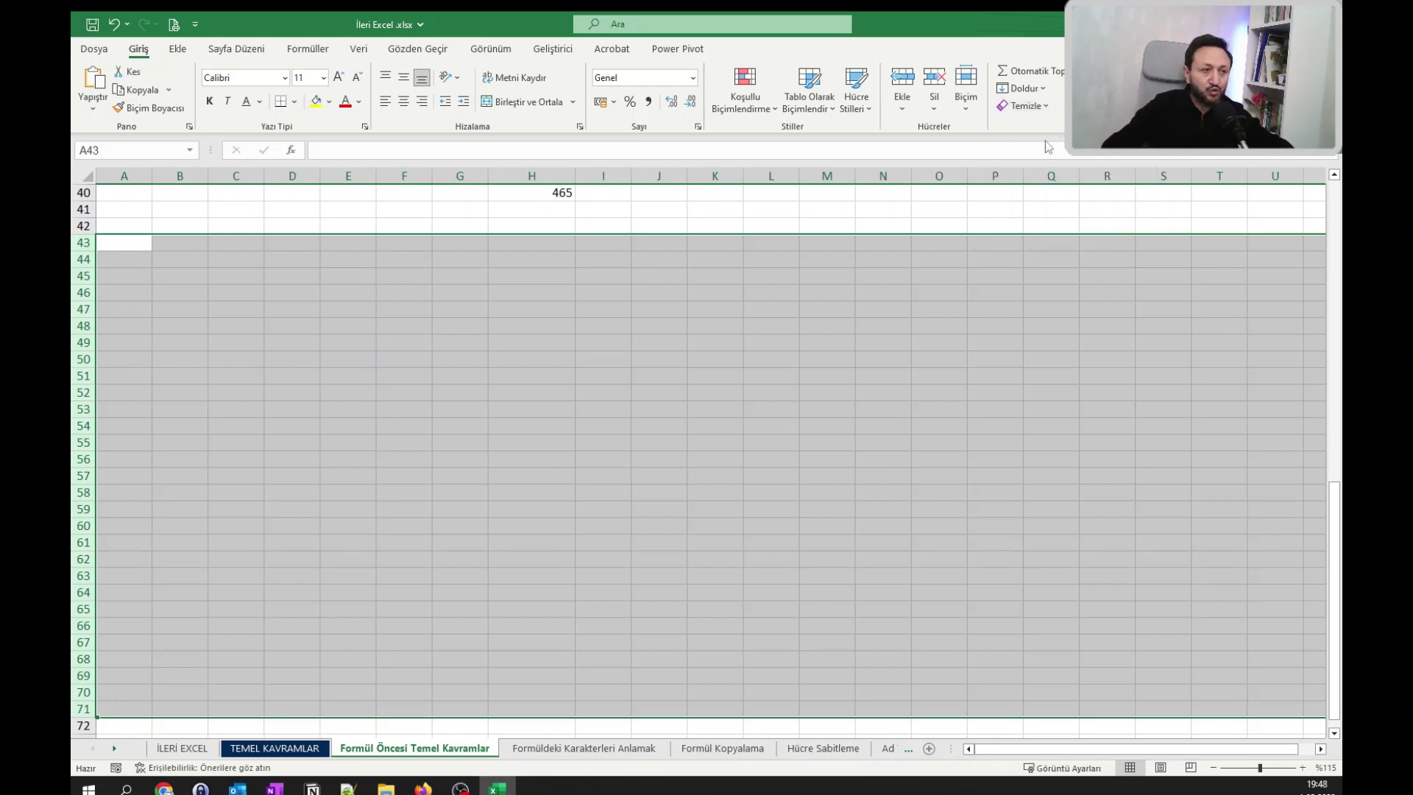
Restore the Excel window to a smaller size beside the browser's cell data-type diagram and bring the empty rows below row 40 into view.
left_click(694, 291)
scroll(684, 279, "up", 5)
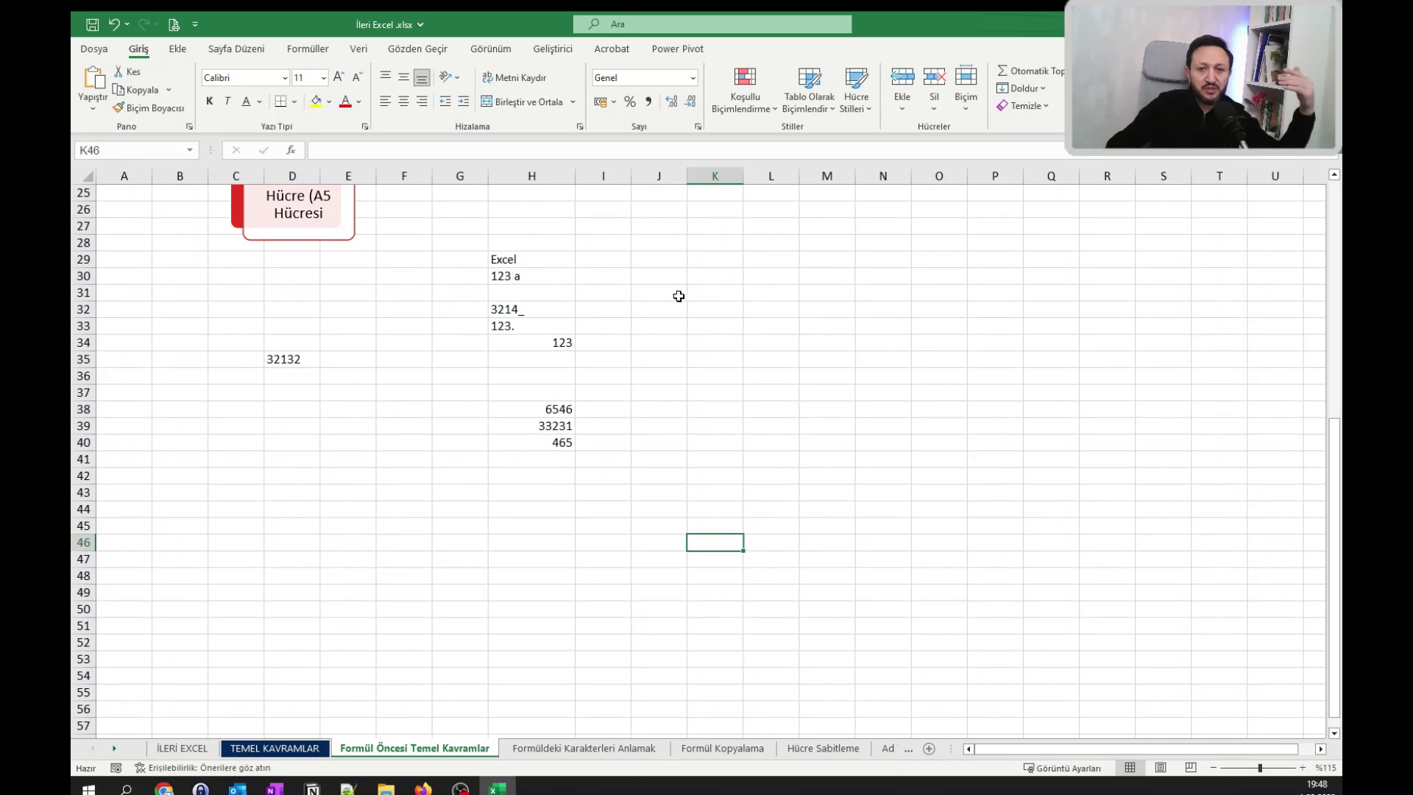
left_click(584, 465)
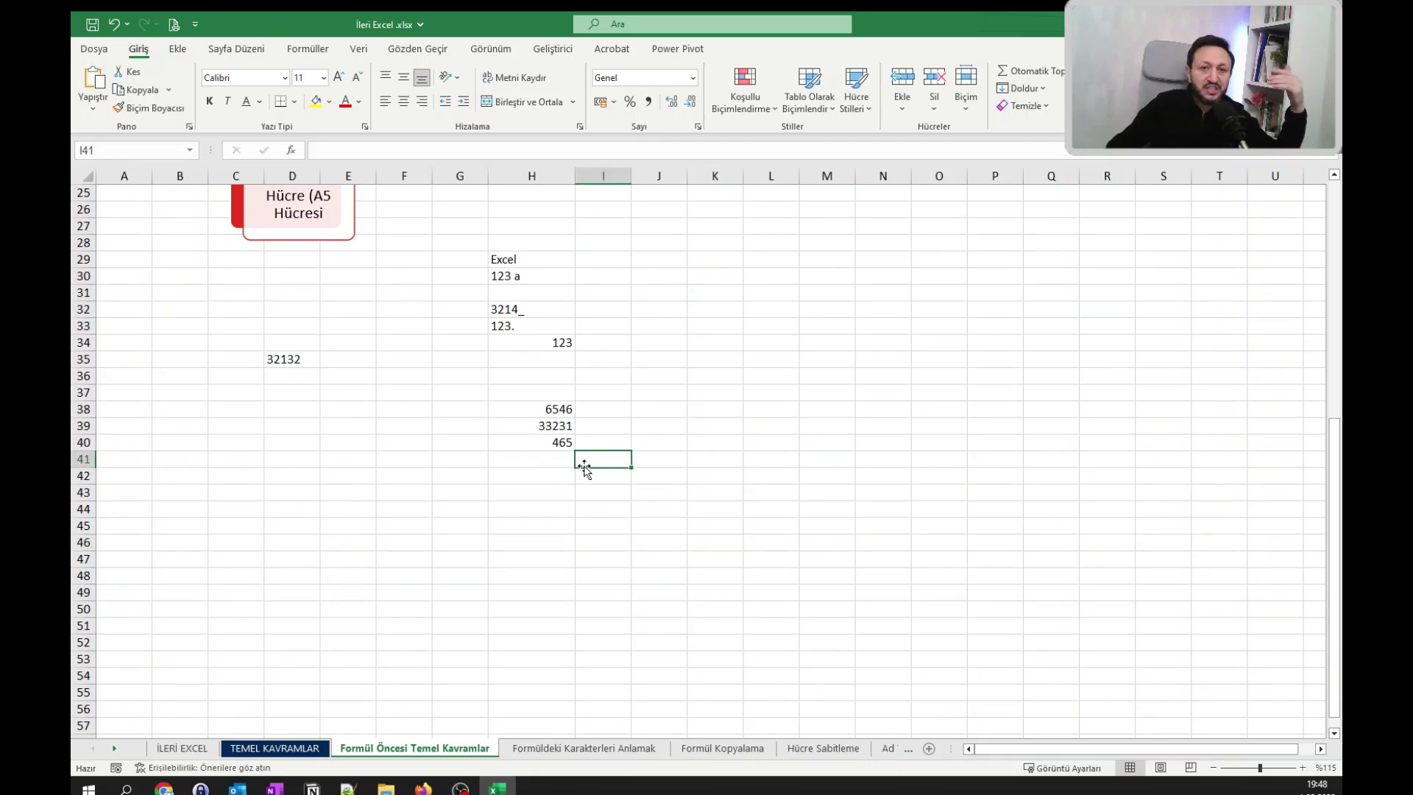
left_click(561, 463)
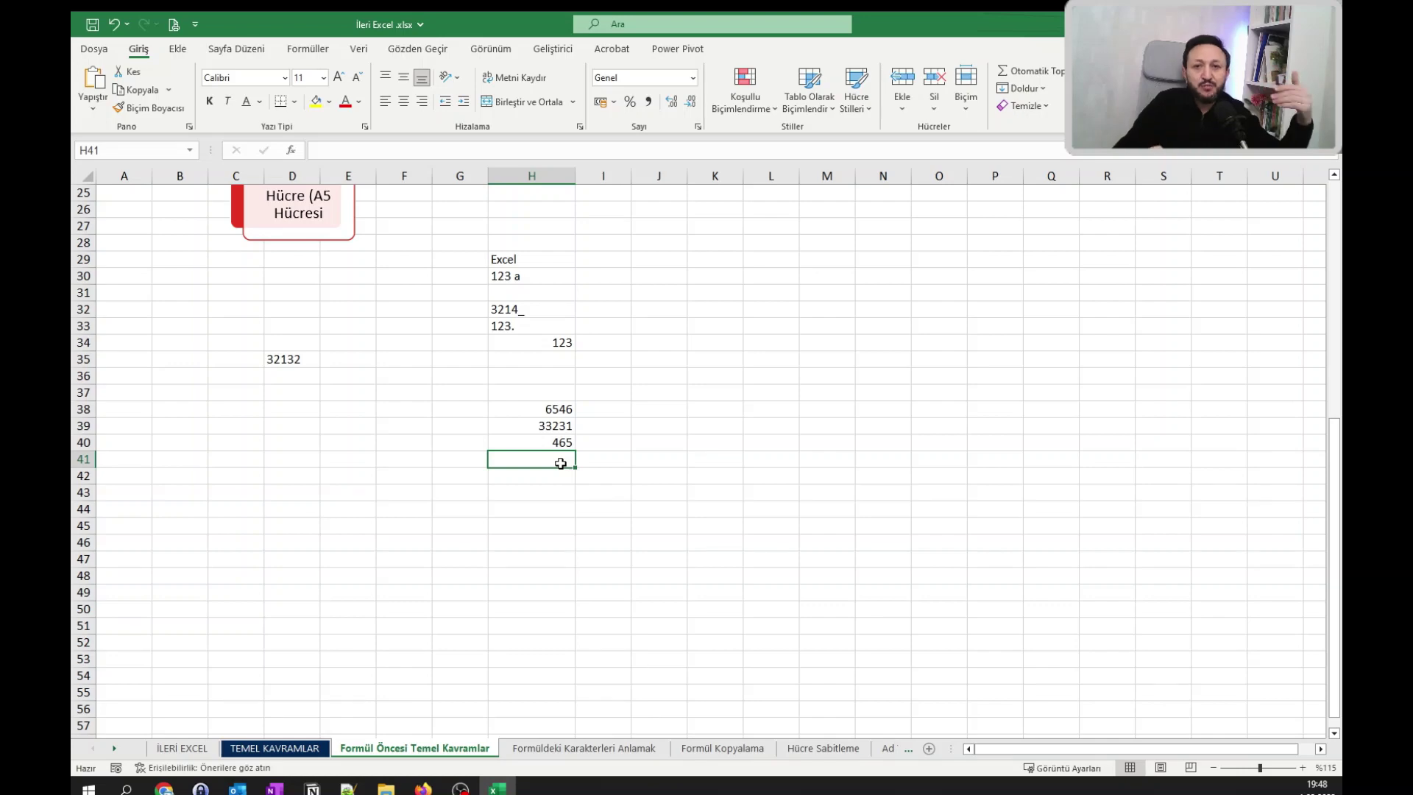
double_click(517, 26)
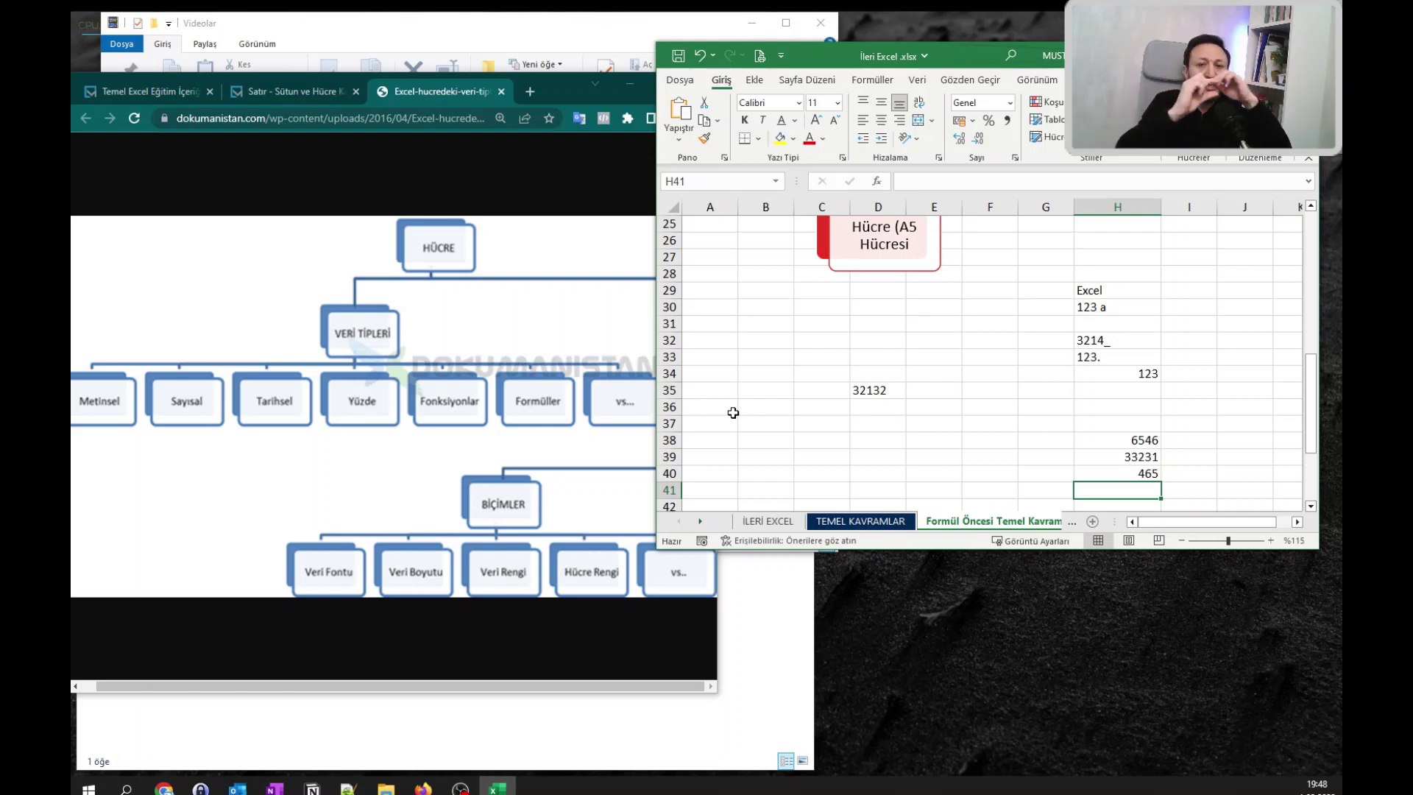
scroll(839, 450, "down", 2)
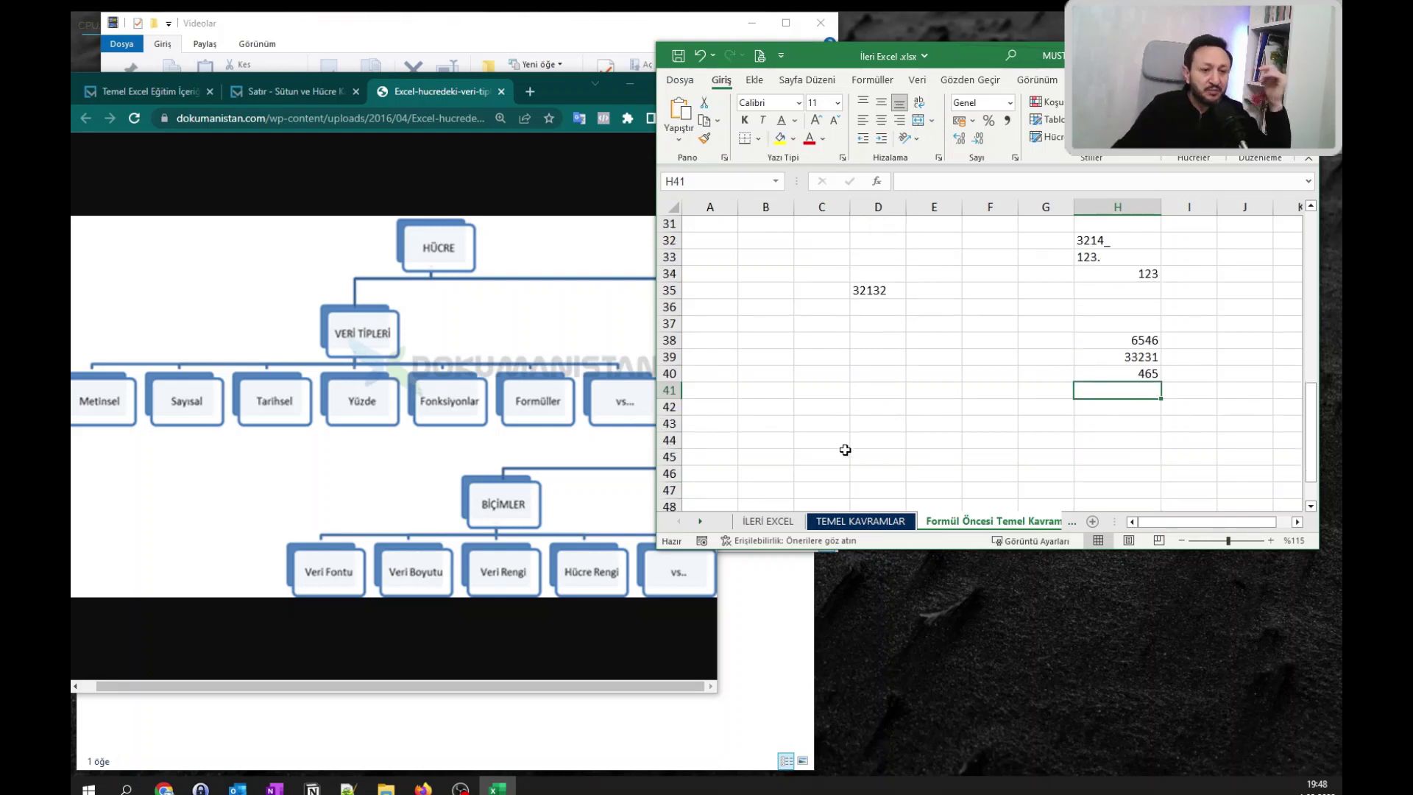
left_click(1207, 137)
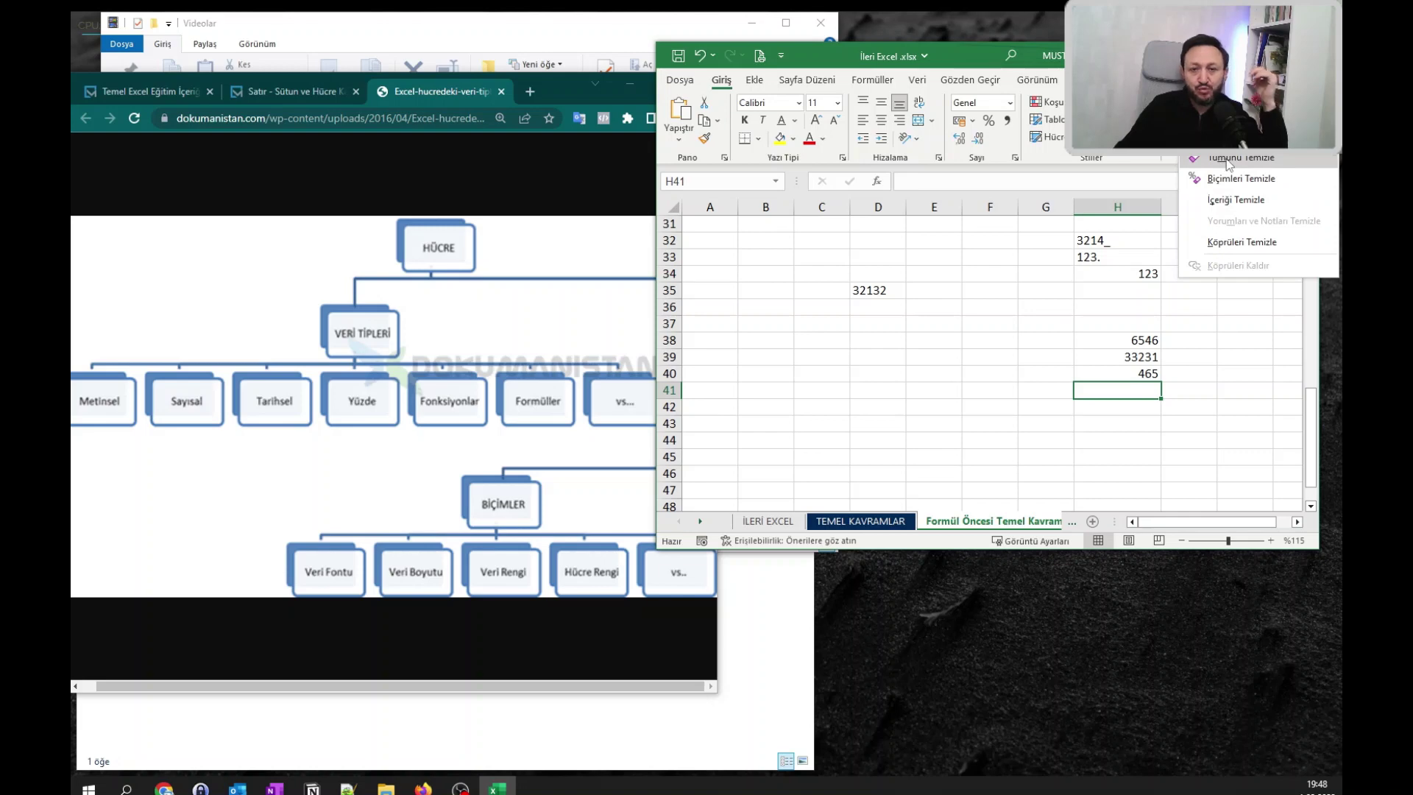
left_click(1031, 421)
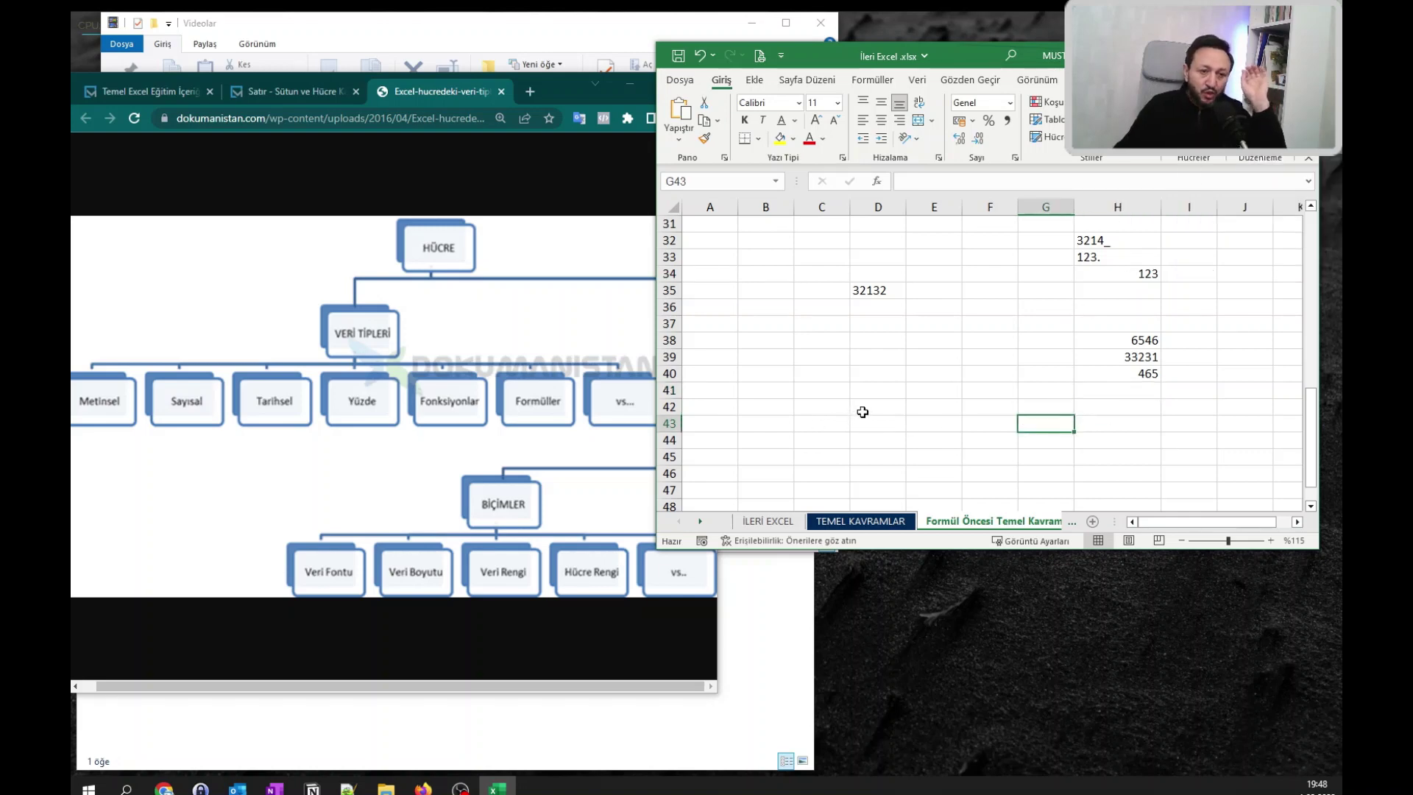
left_click(190, 404)
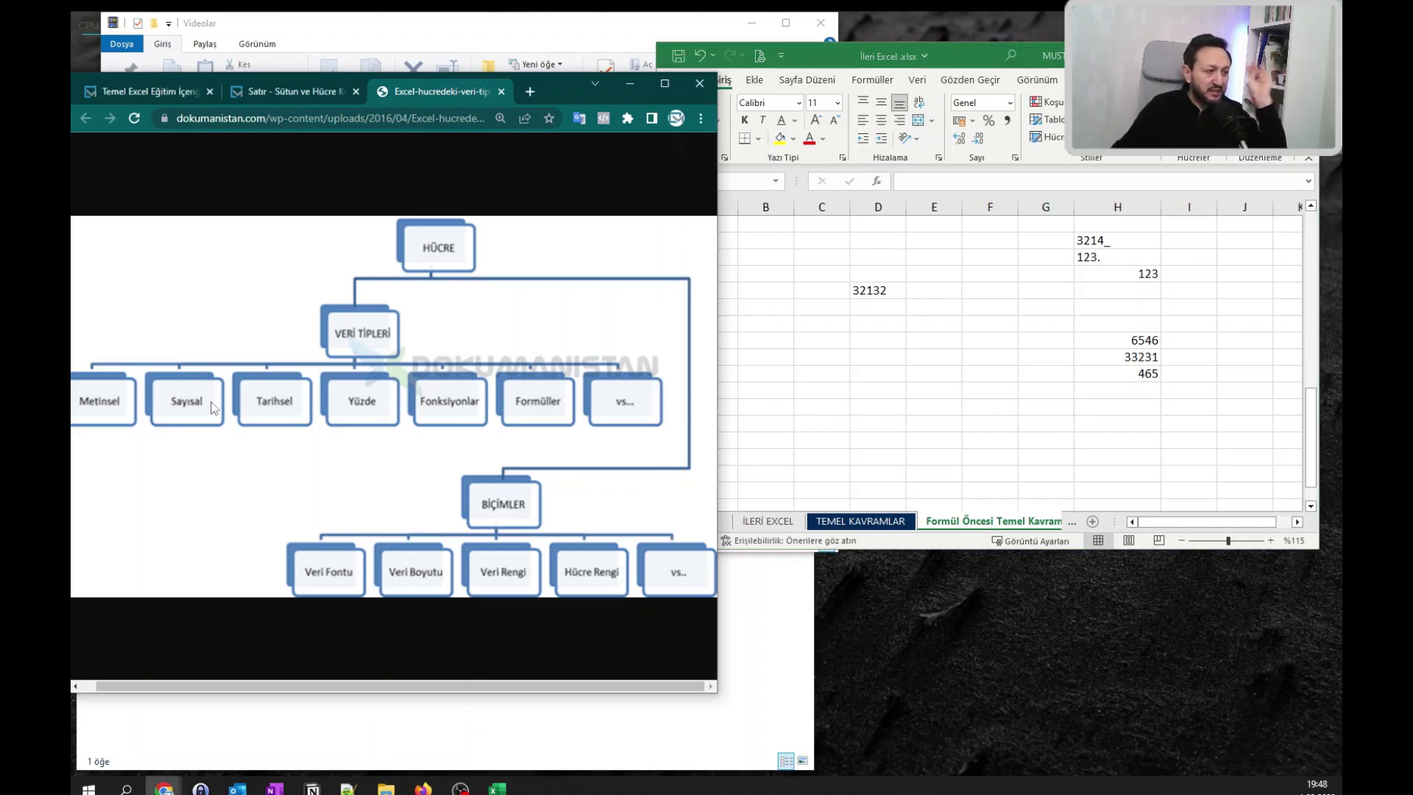
left_click(1041, 421)
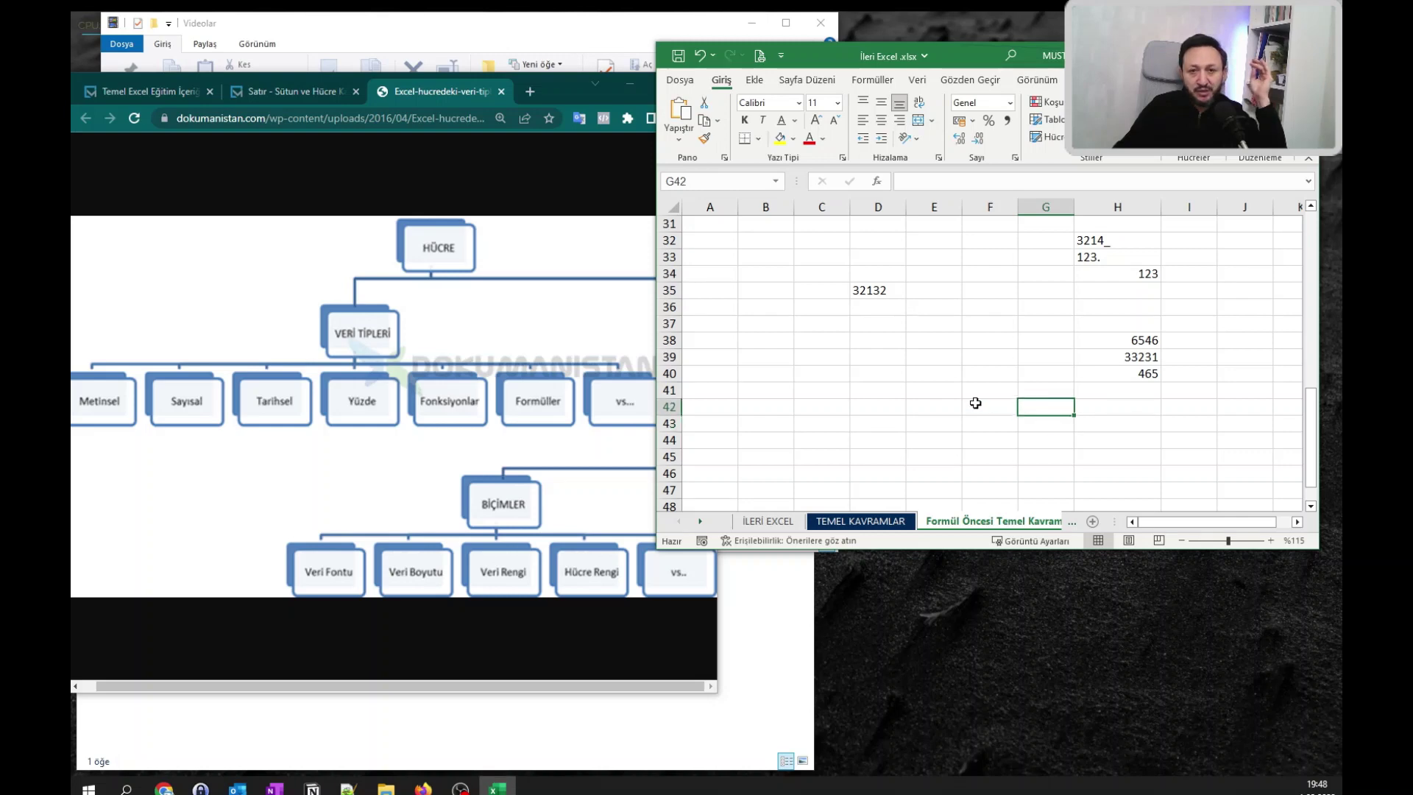
Enter the date 14/06 in the empty cell F42.
left_click(979, 403)
type("1464")
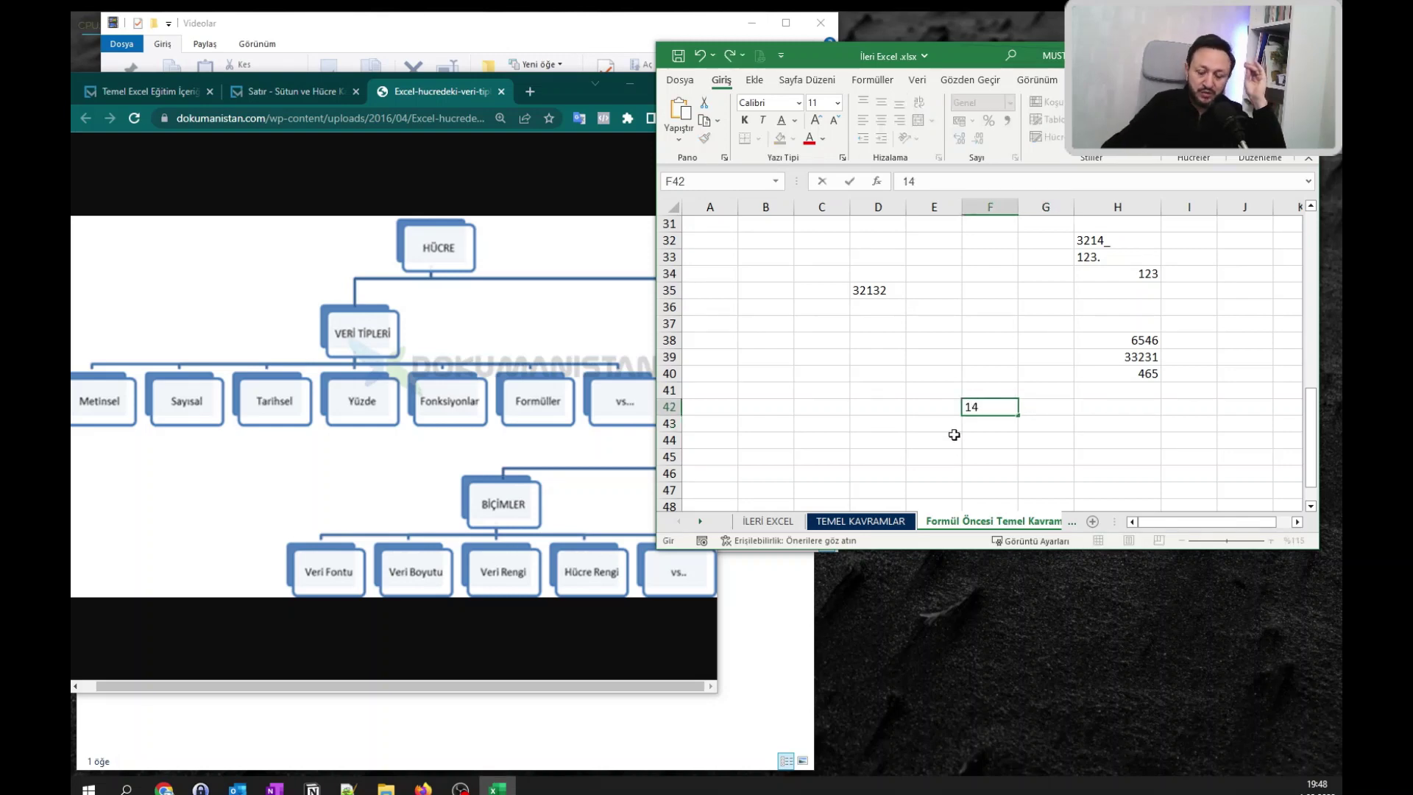
key("BackSpace")
type("9")
key("BackSpace")
key("BackSpace")
key("BackSpace")
key("BackSpace")
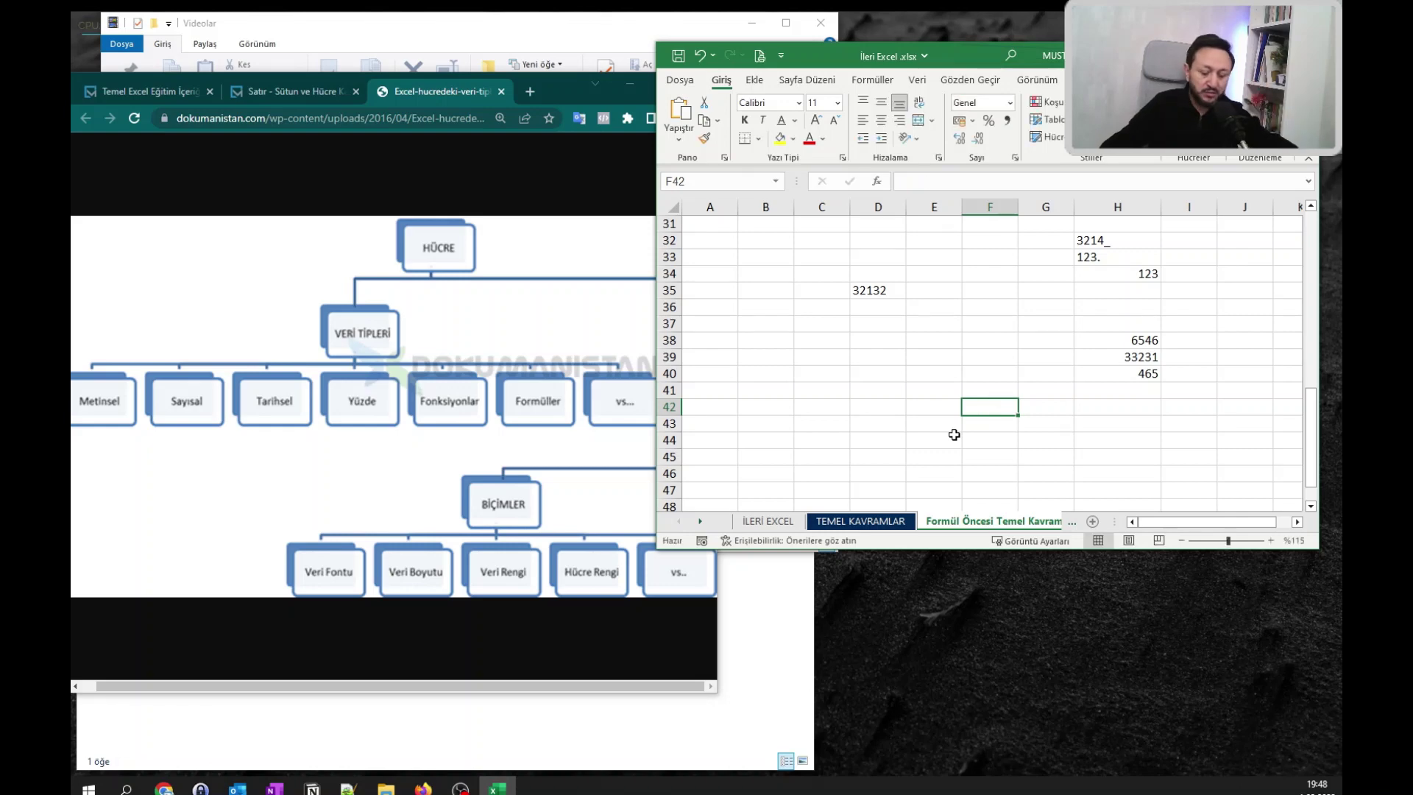
type("14/06")
key("Return")
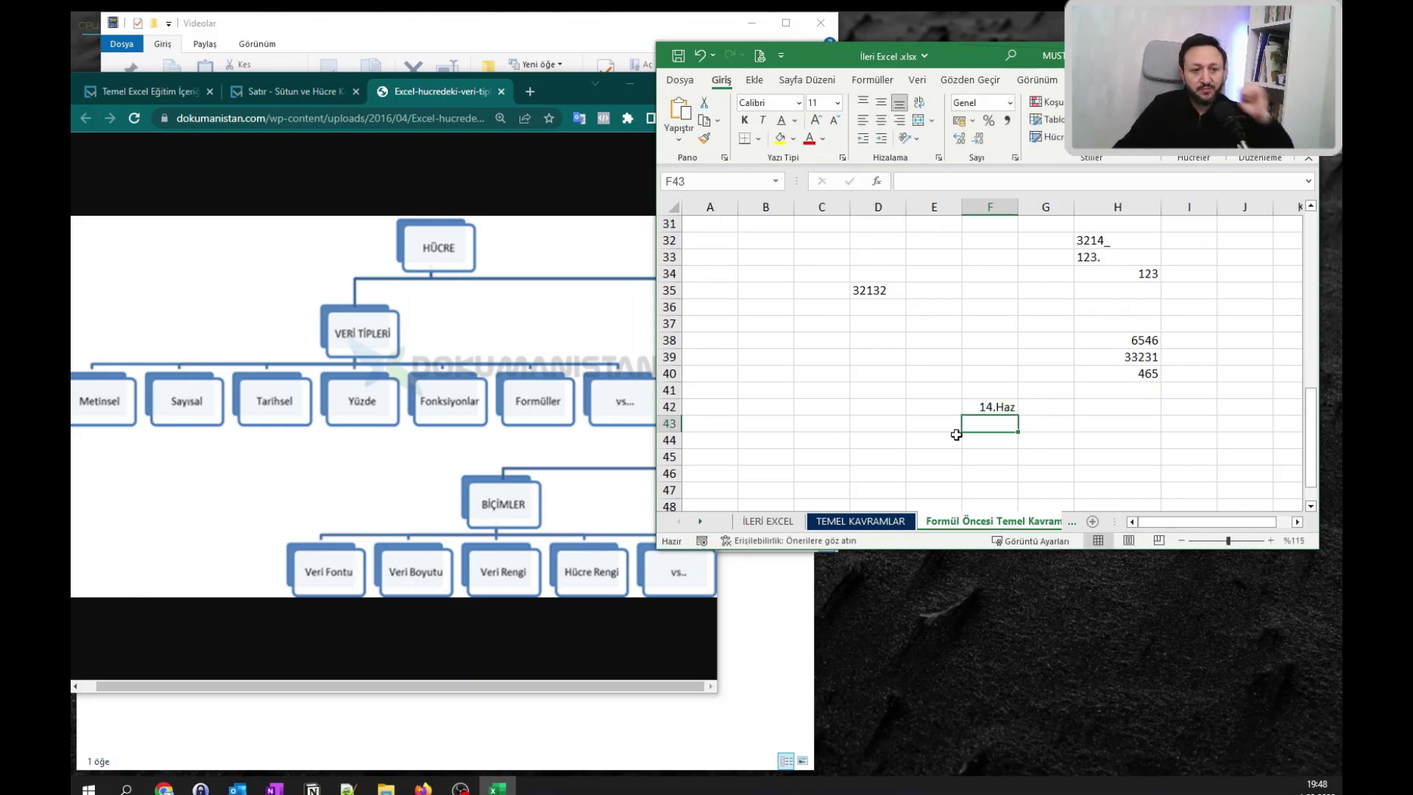
Clear only the formats of the date cell F42, keeping its content.
key("Up")
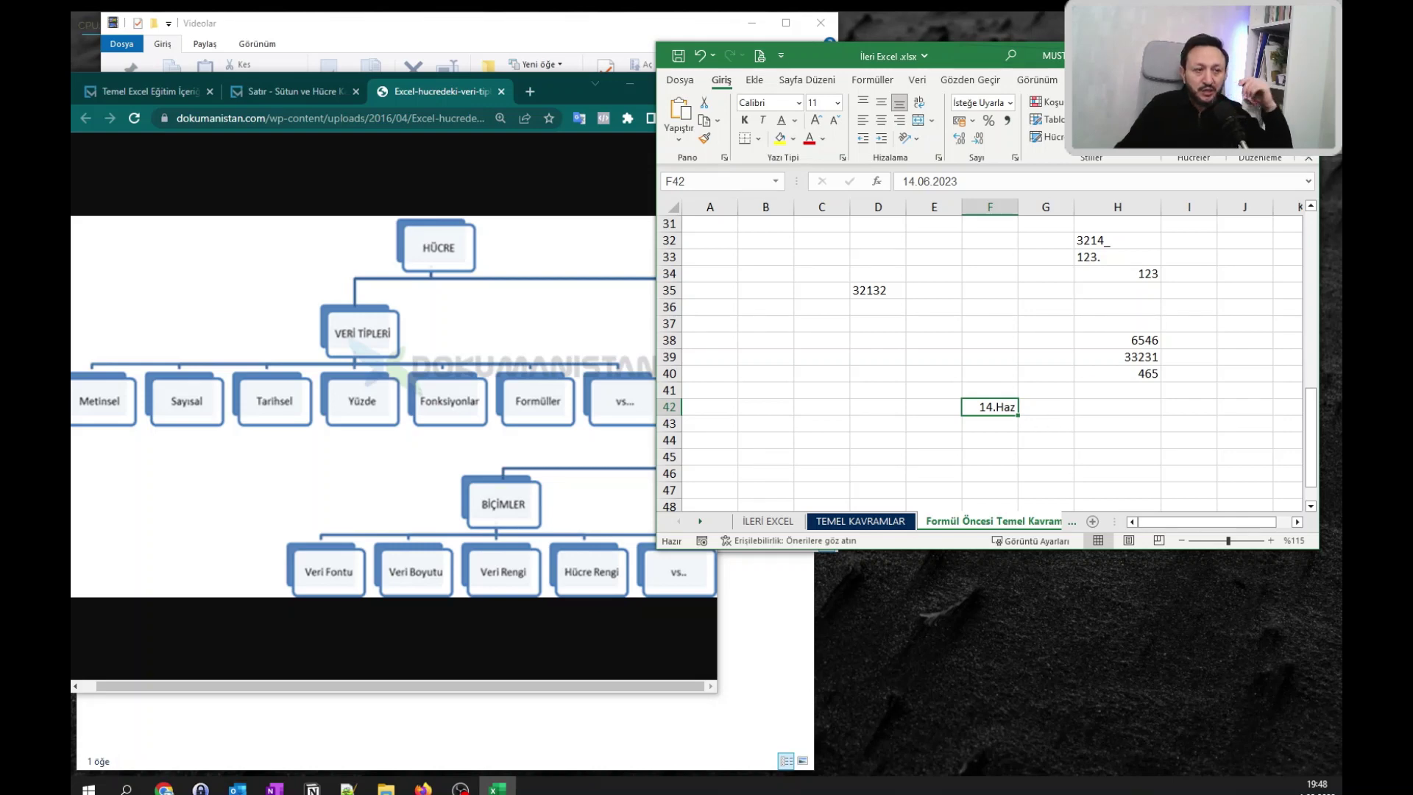
left_click(1246, 137)
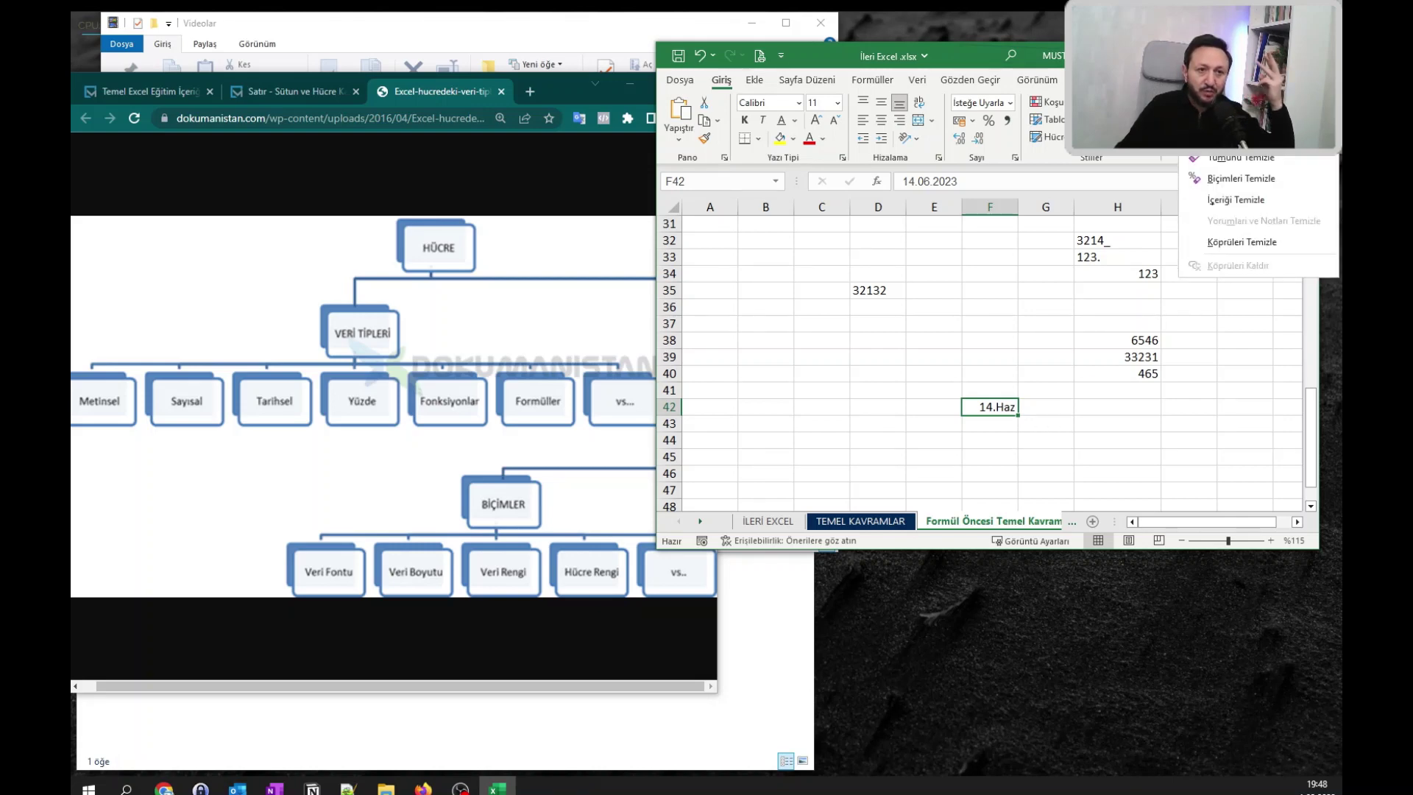
left_click(1255, 182)
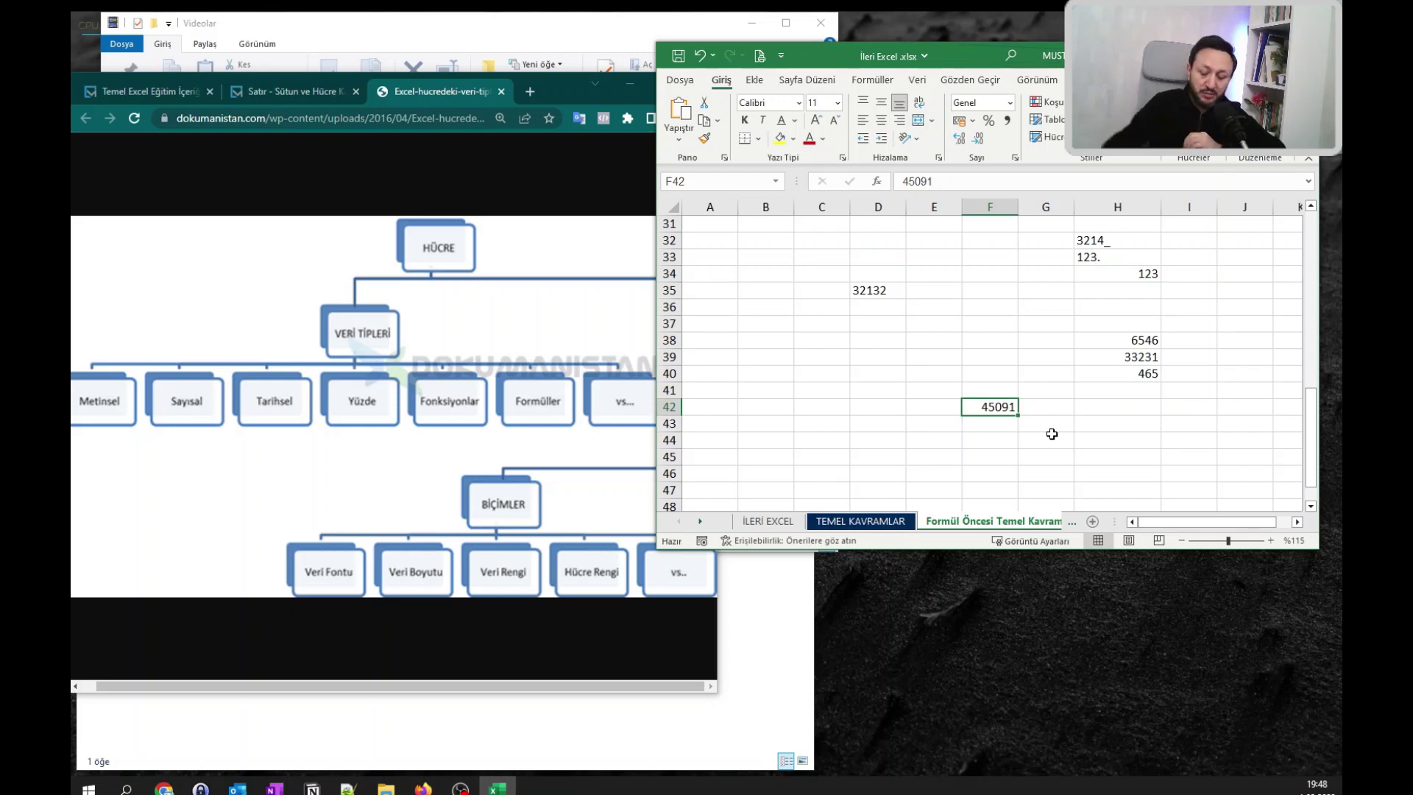
Enter the date 8.09.2003 in F44 and autofit the width of column F.
key("Down")
key("Down")
type("1")
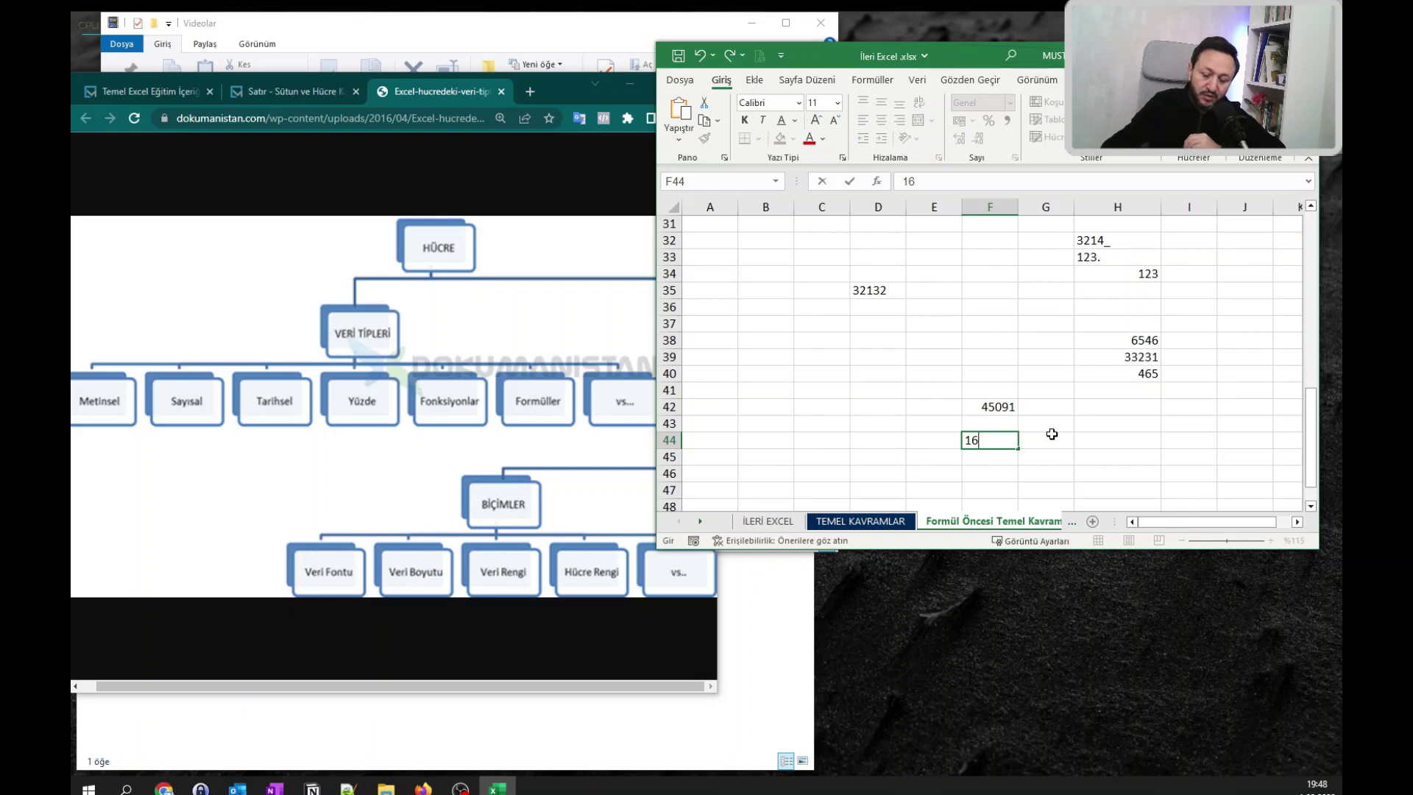
key("Escape")
type("8/9/20")
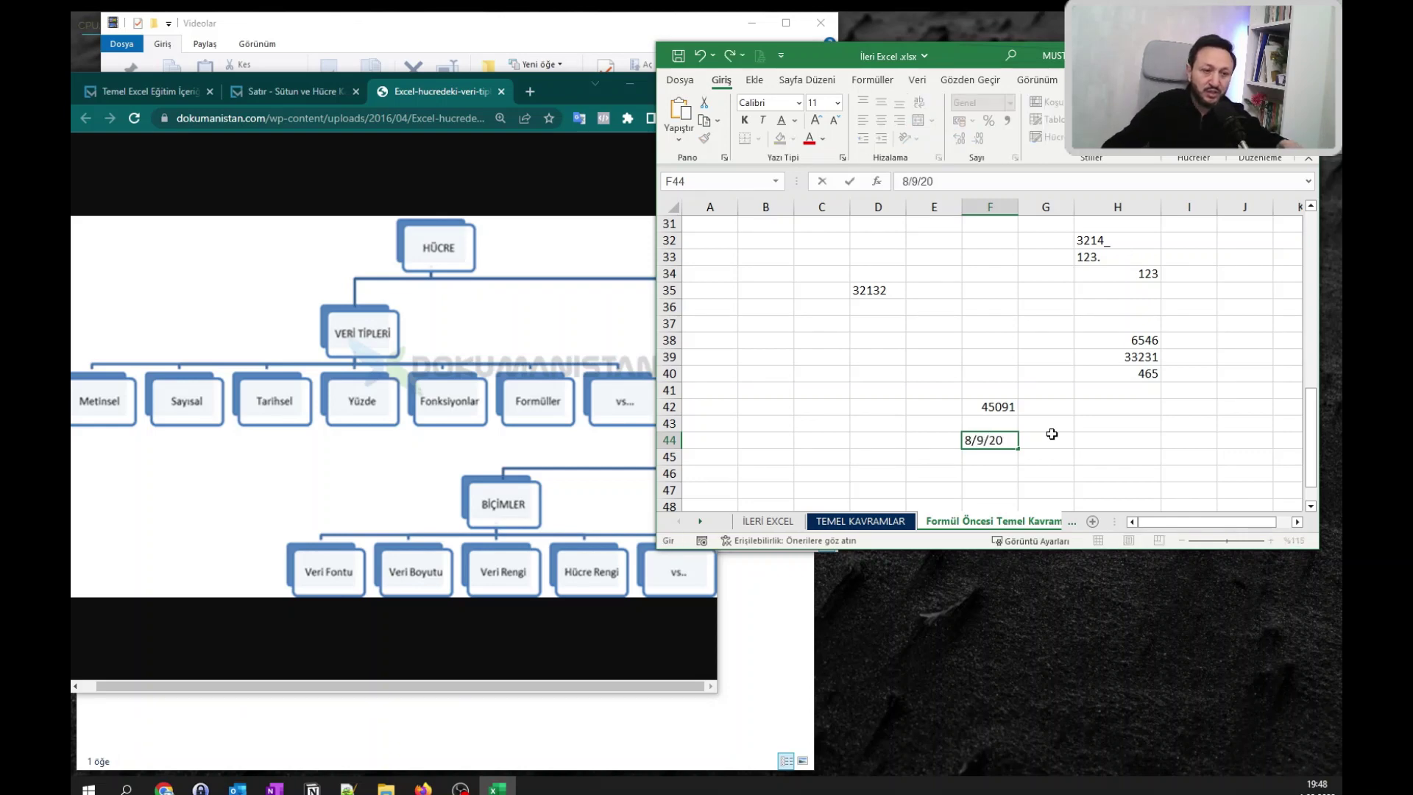
key("Return")
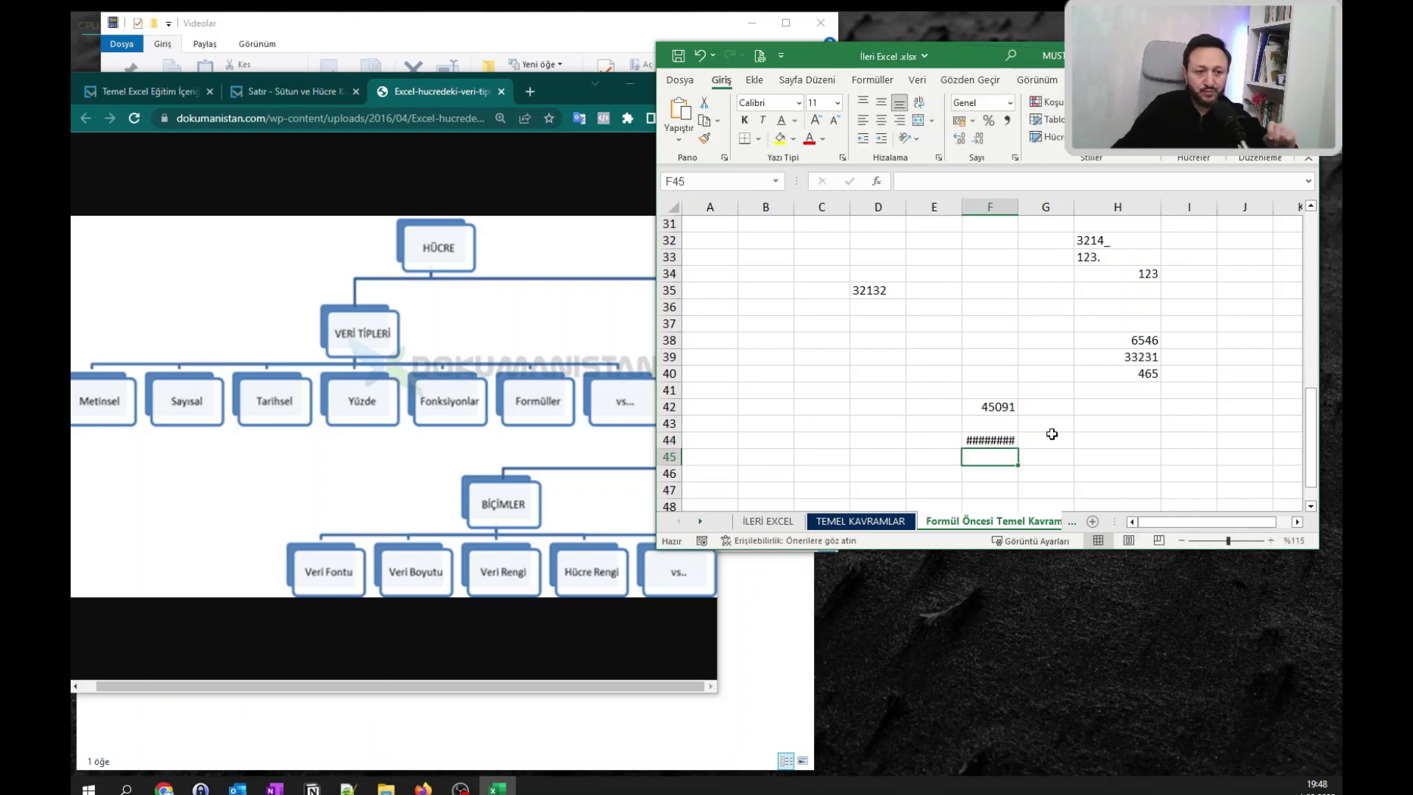
double_click(1021, 212)
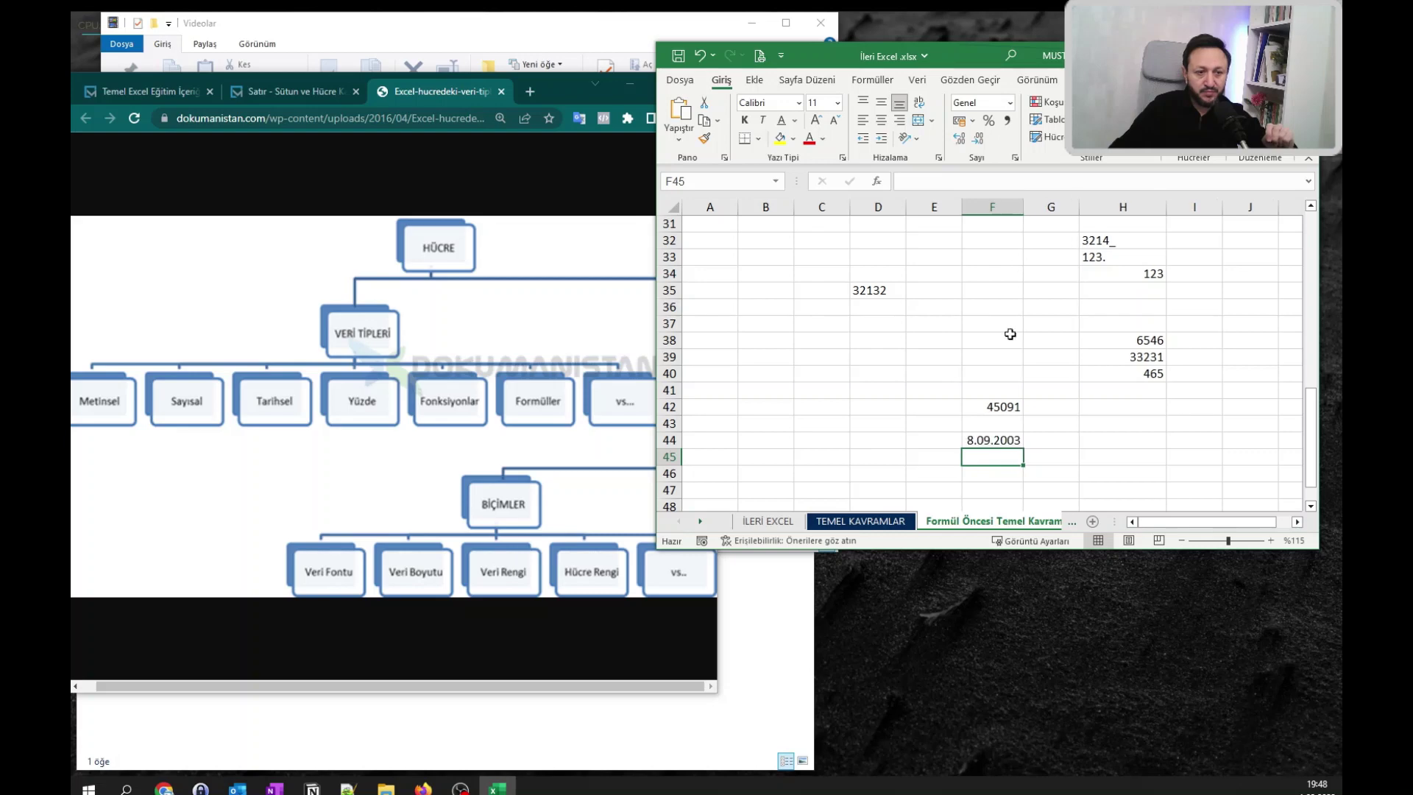
Clear only the formats of the date cell F44, keeping its content.
left_click(985, 441)
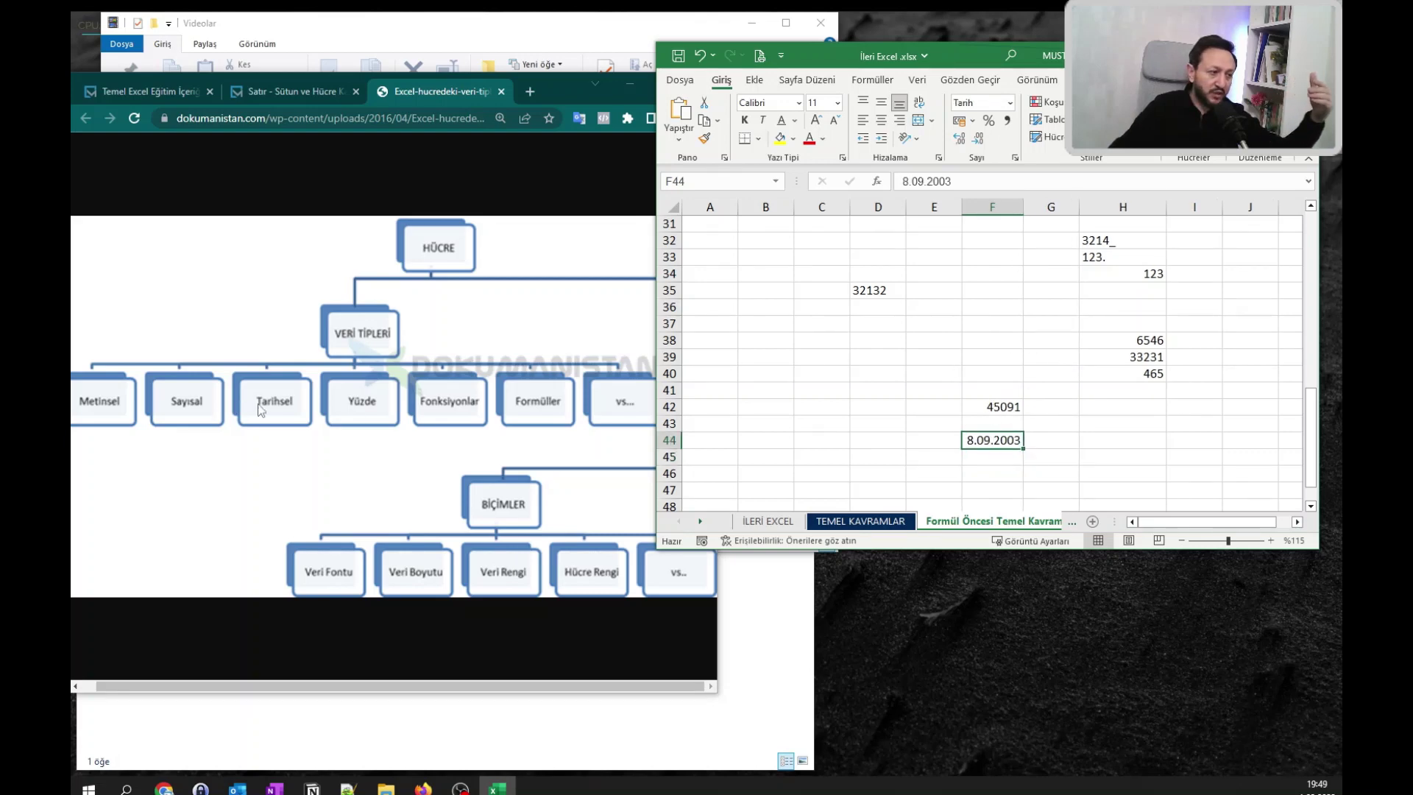
left_click(1251, 138)
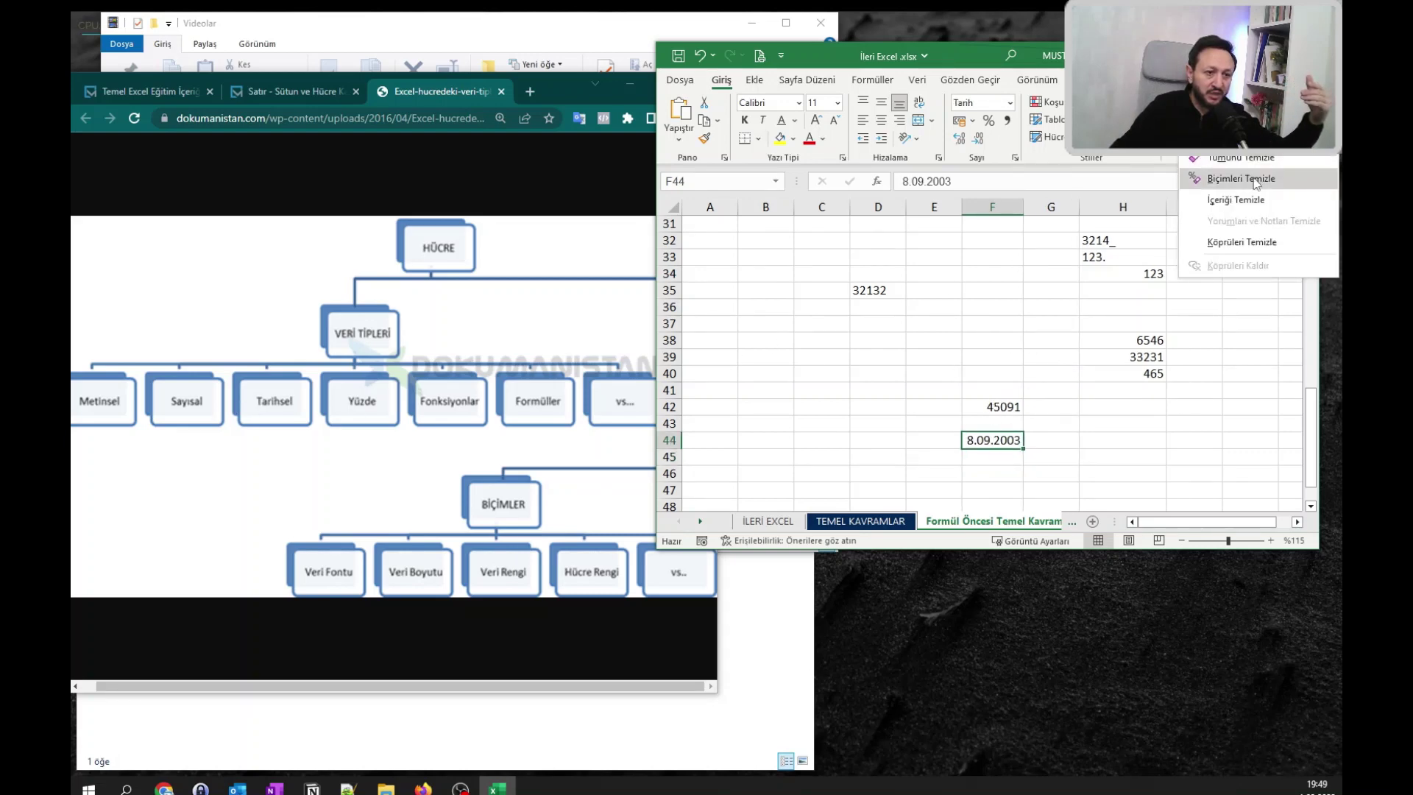
left_click(1241, 178)
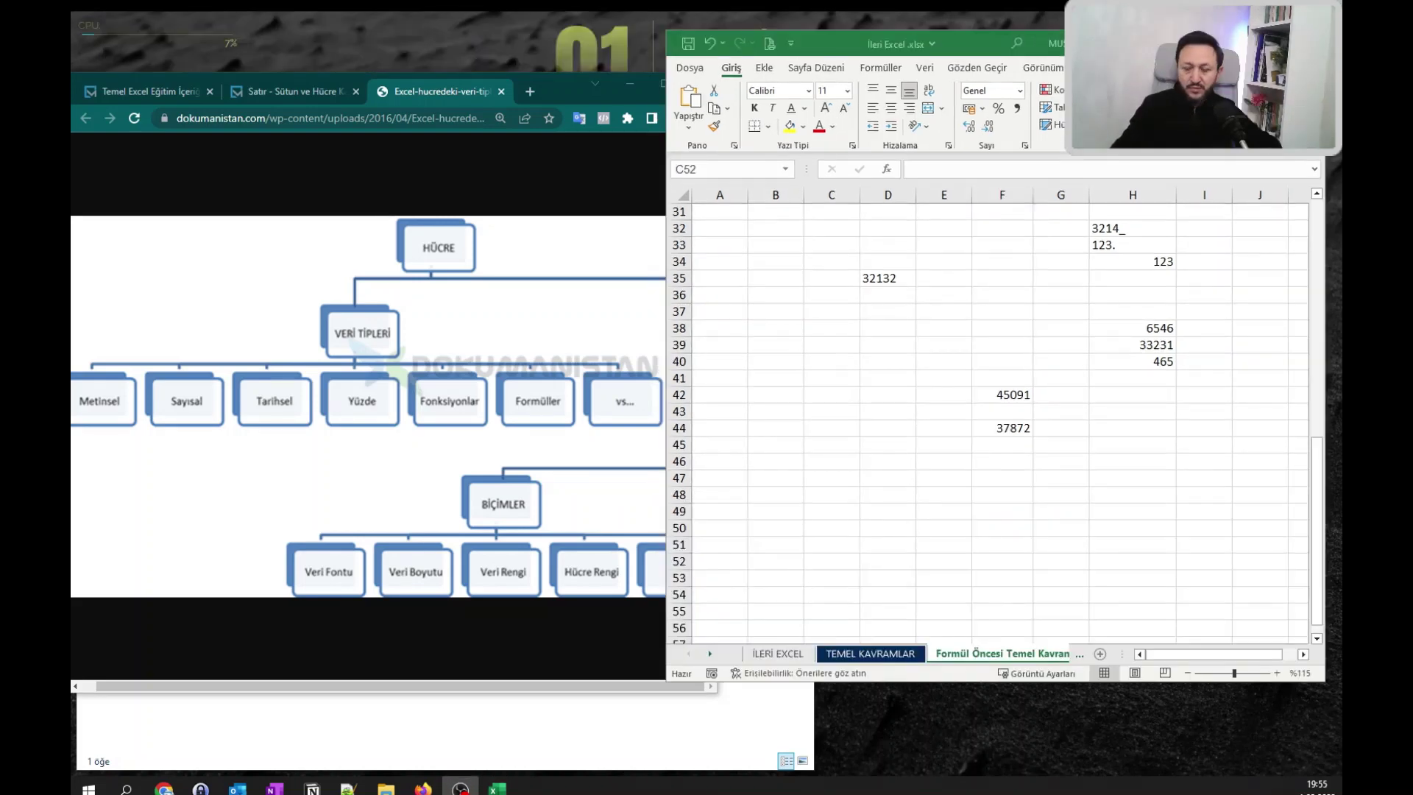
Return to the Excel sheet and enter the time 17:45 in F47.
key("alt+Tab")
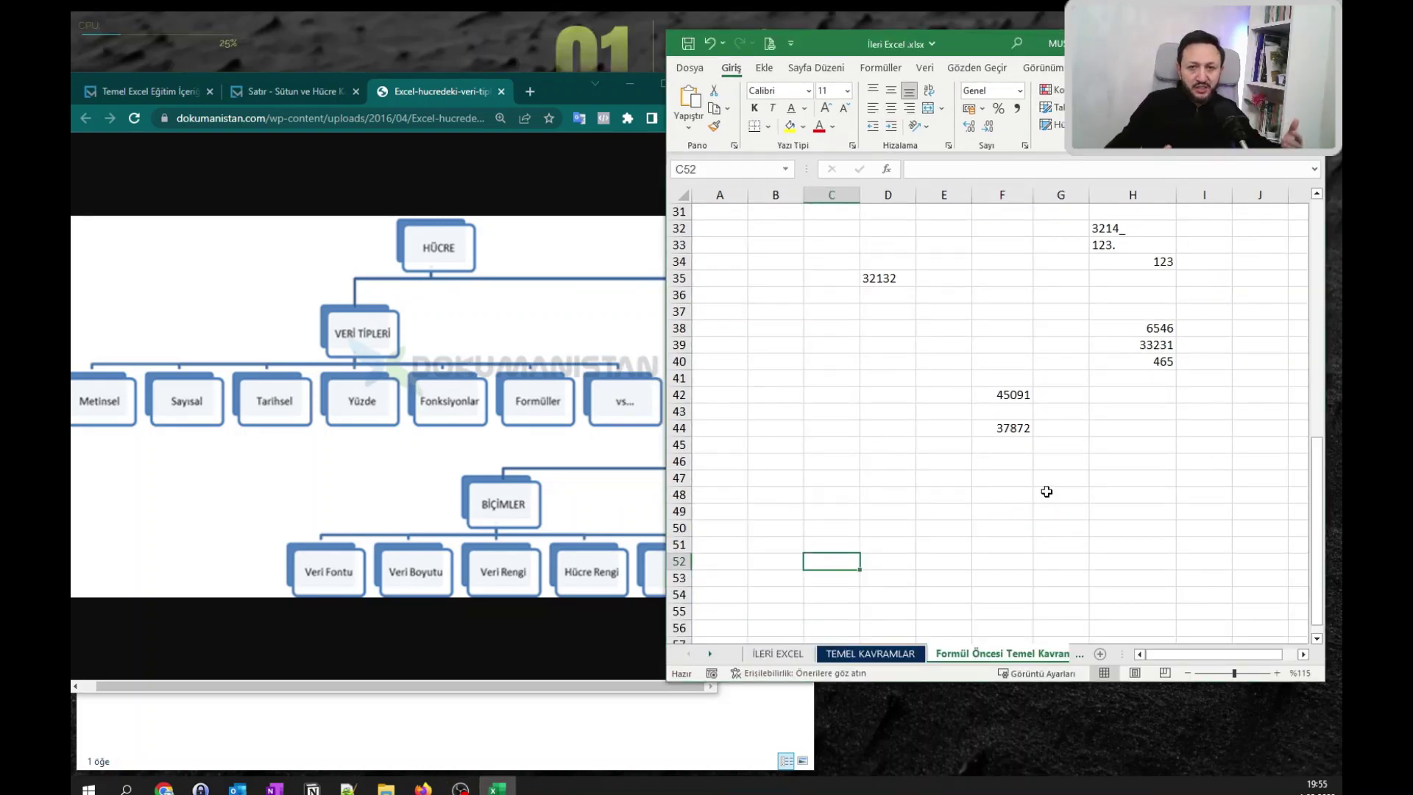
key("Right")
key("Up")
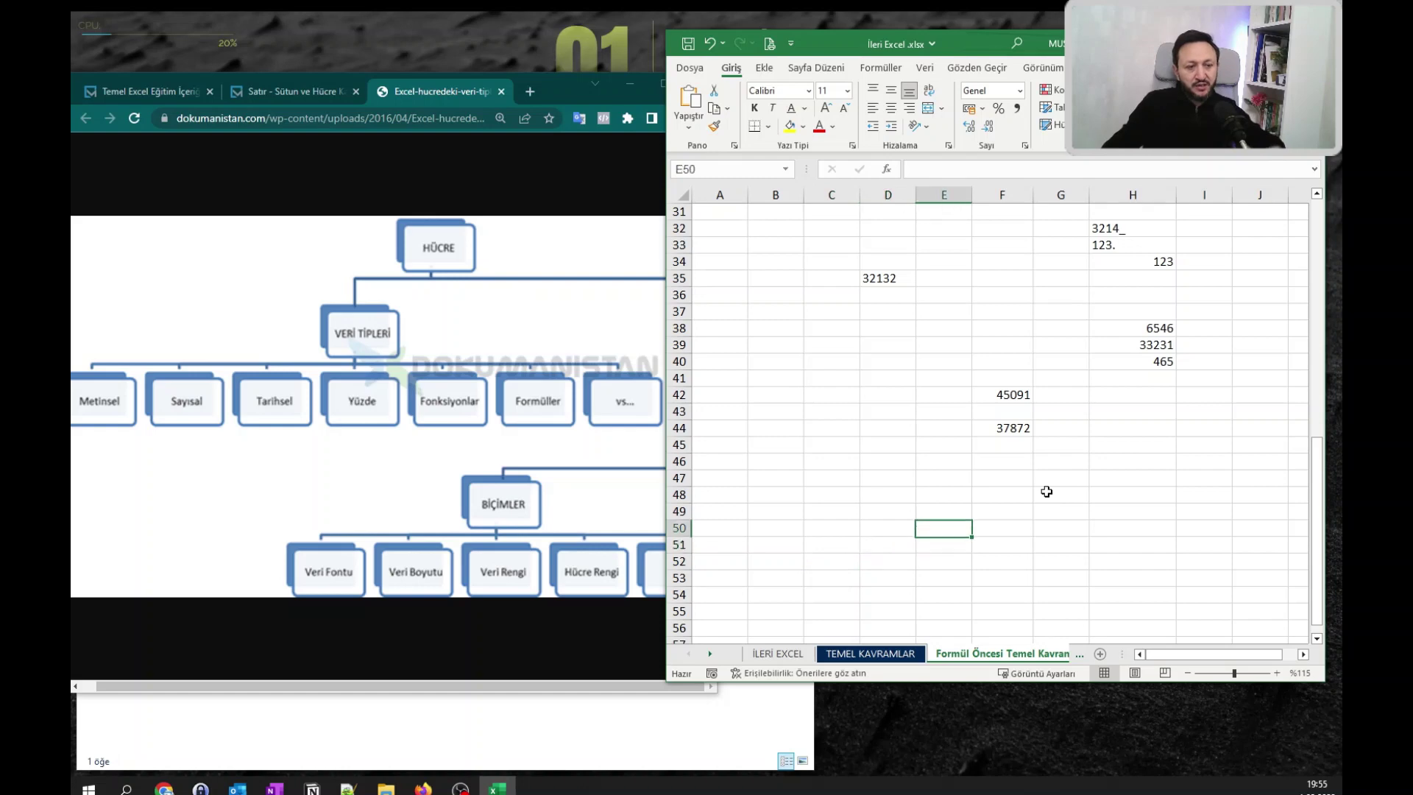
key("Up")
key("Right")
key("Up")
key("Up")
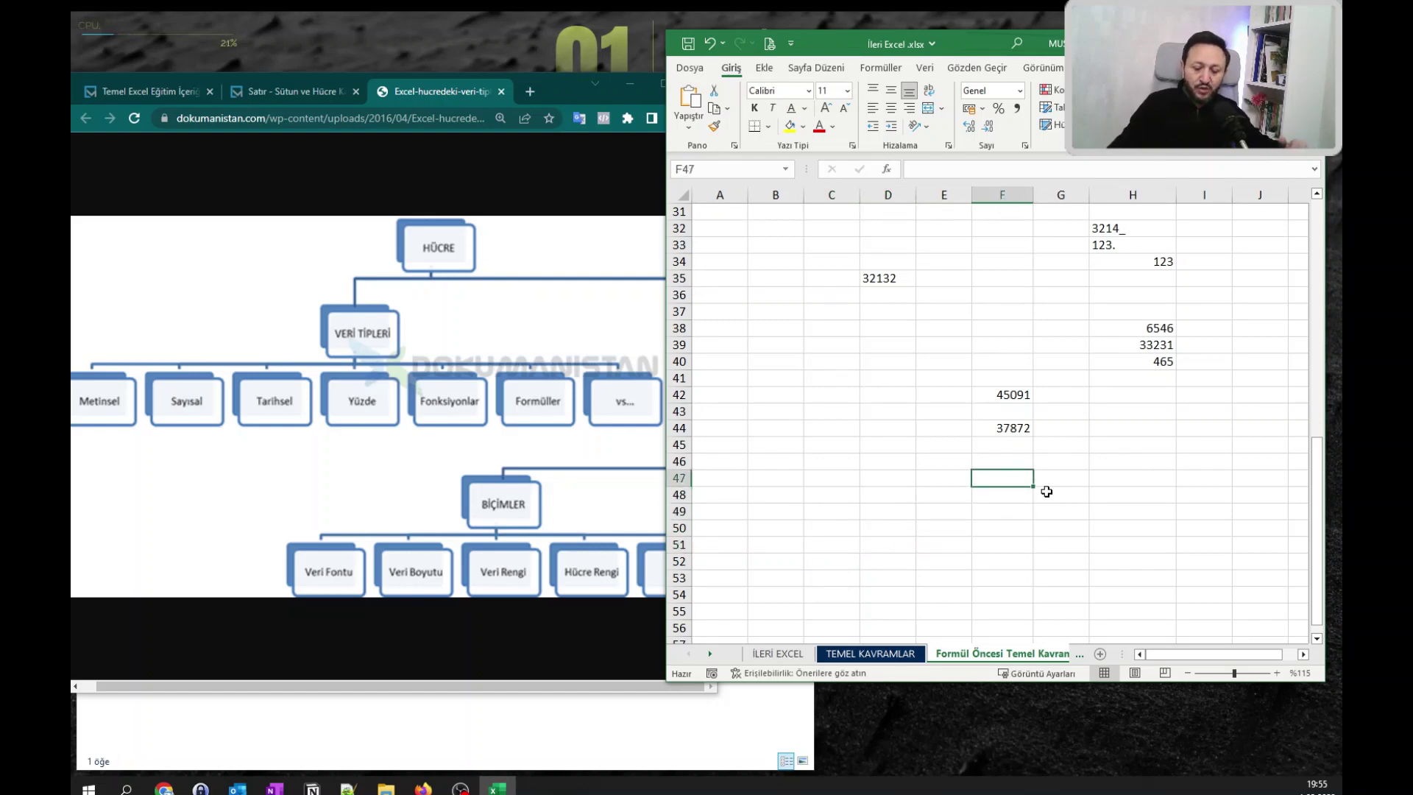
type("17:45")
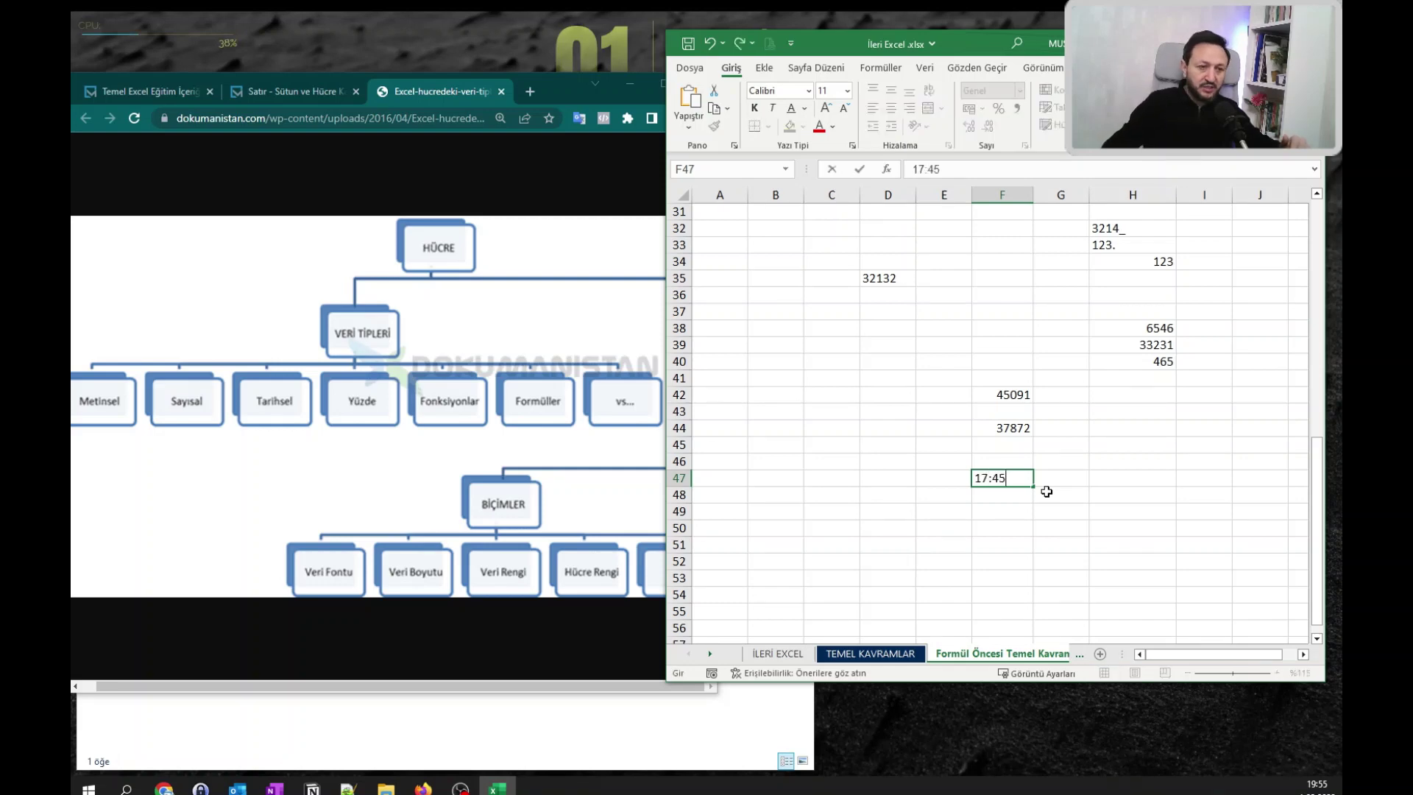
key("Return")
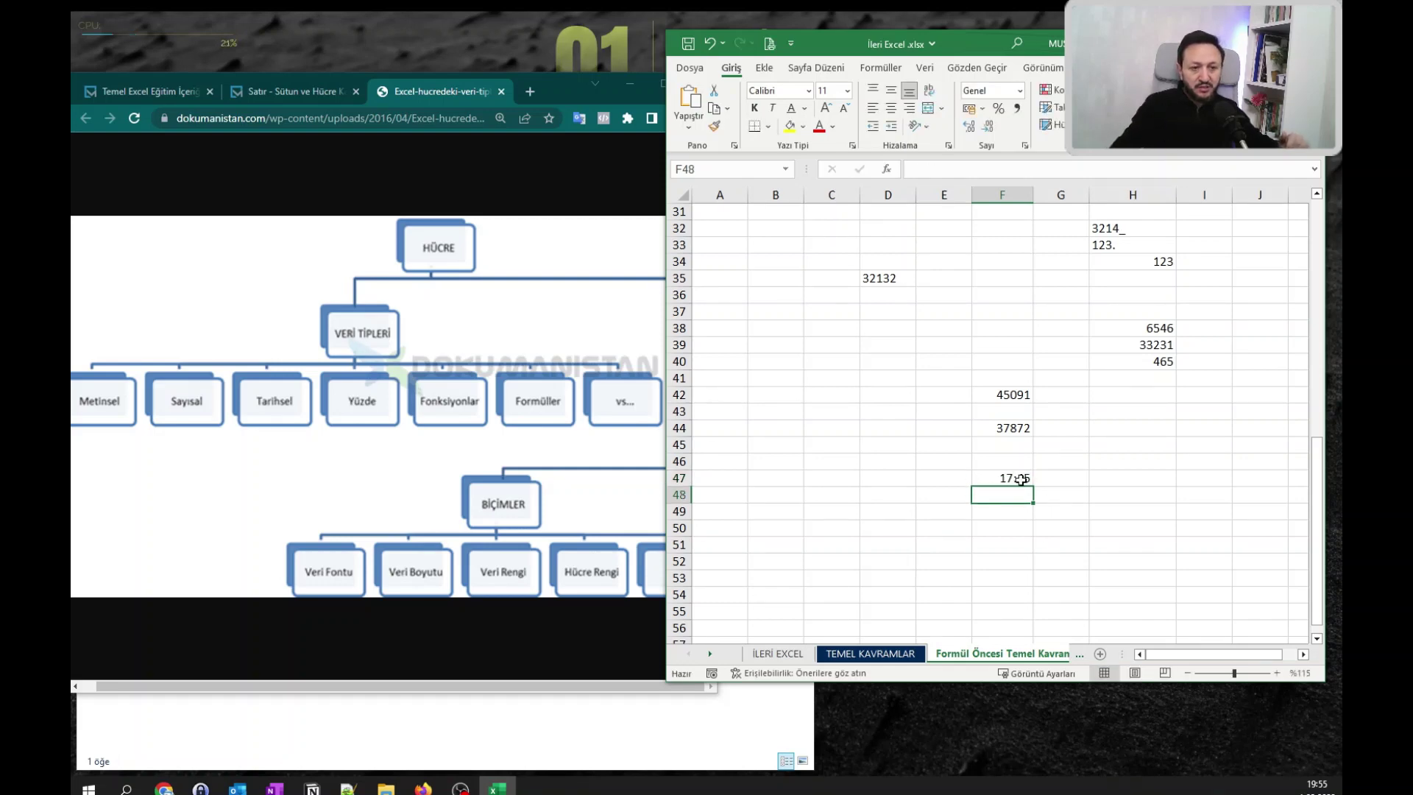
Clear only the formats of the time cell F47, keeping its content.
left_click(1022, 477)
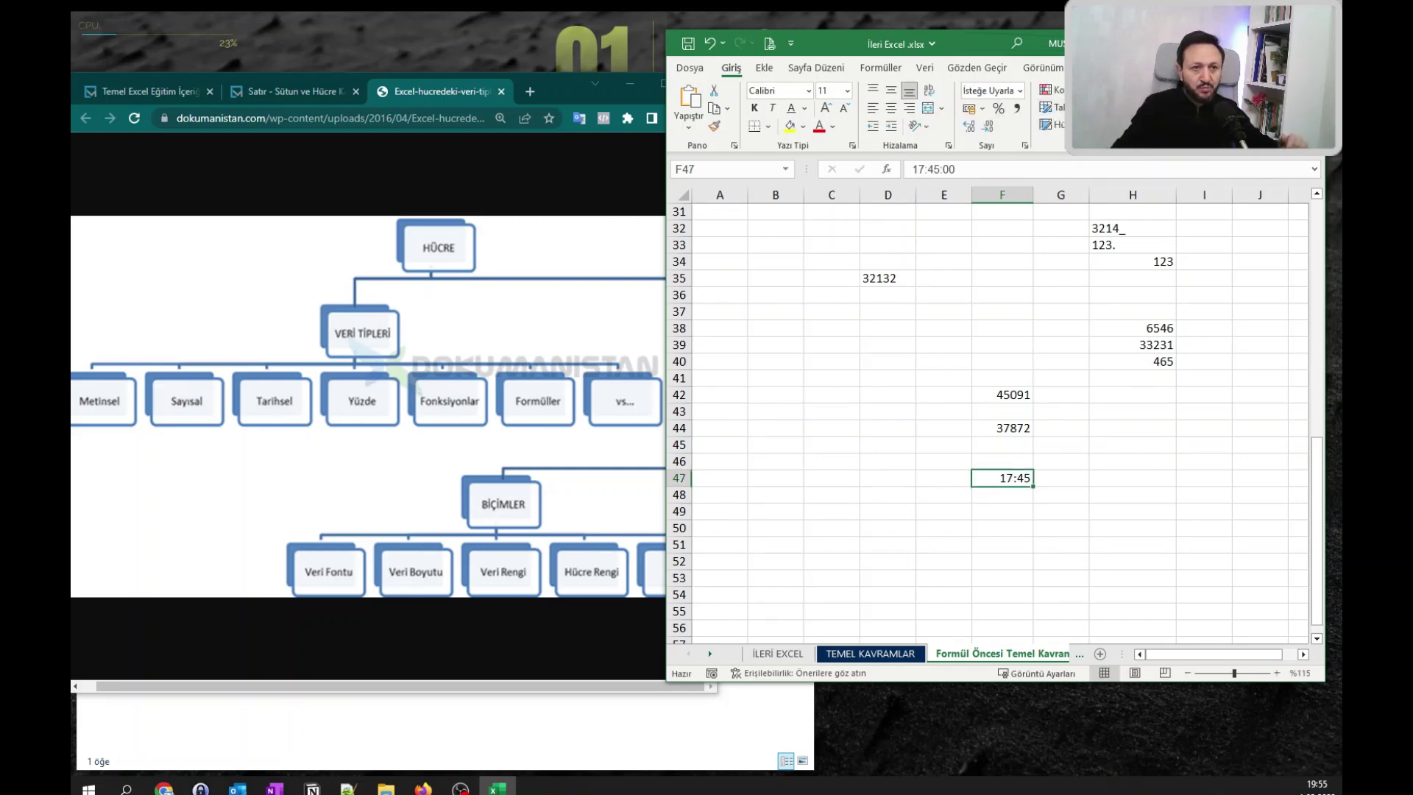
left_click(1195, 125)
left_click(1221, 165)
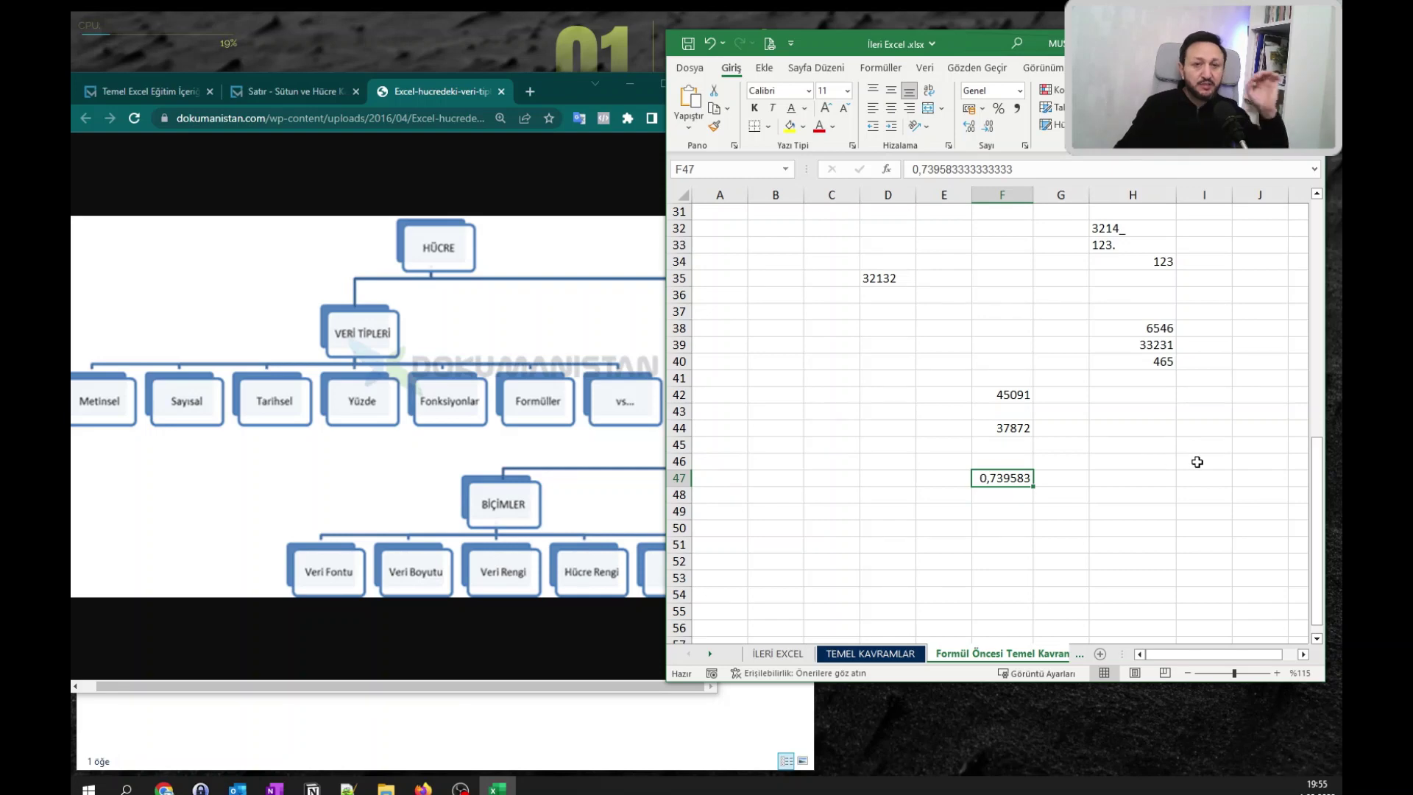
Check the cleared date in F42 and enter the number 1 in F51.
left_click(1023, 398)
left_click(979, 544)
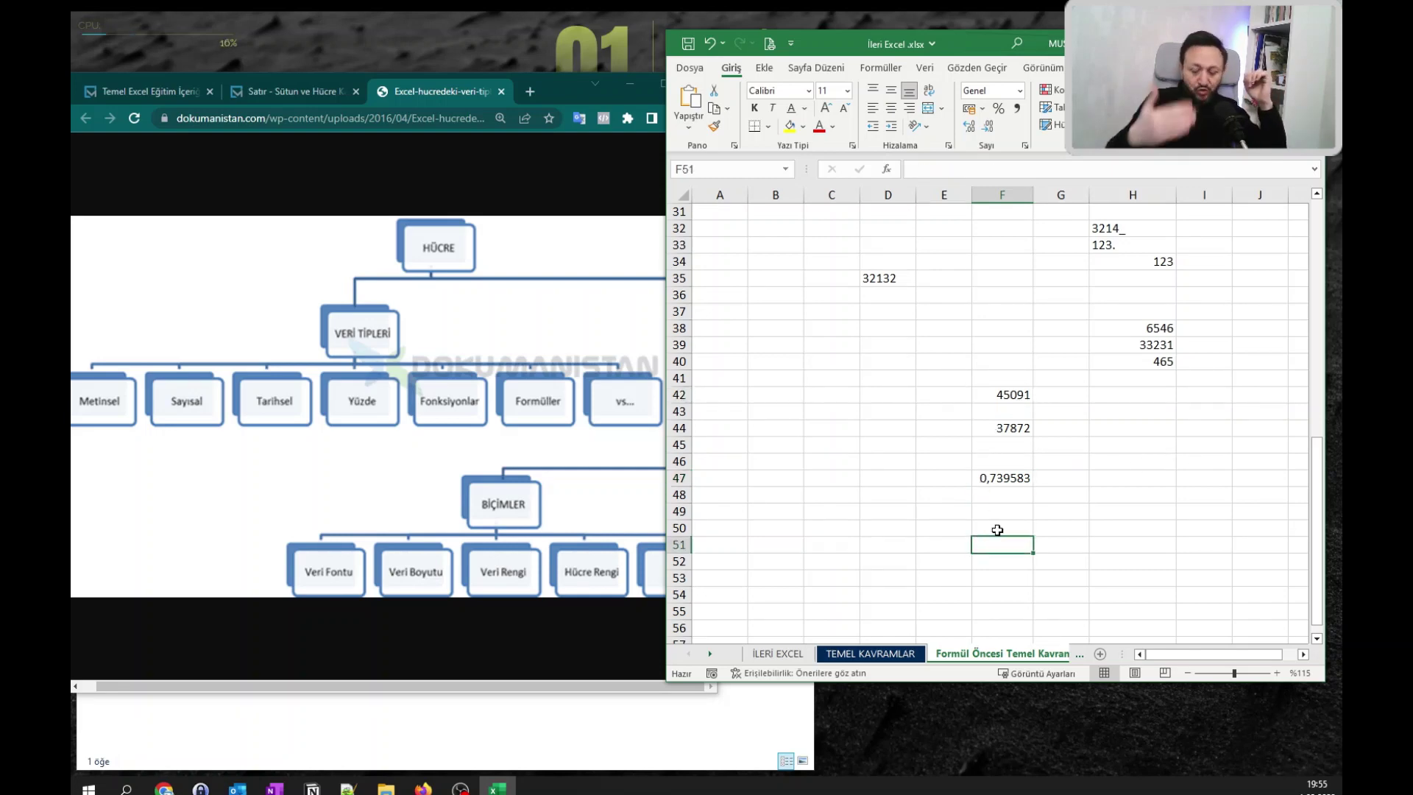
type("1")
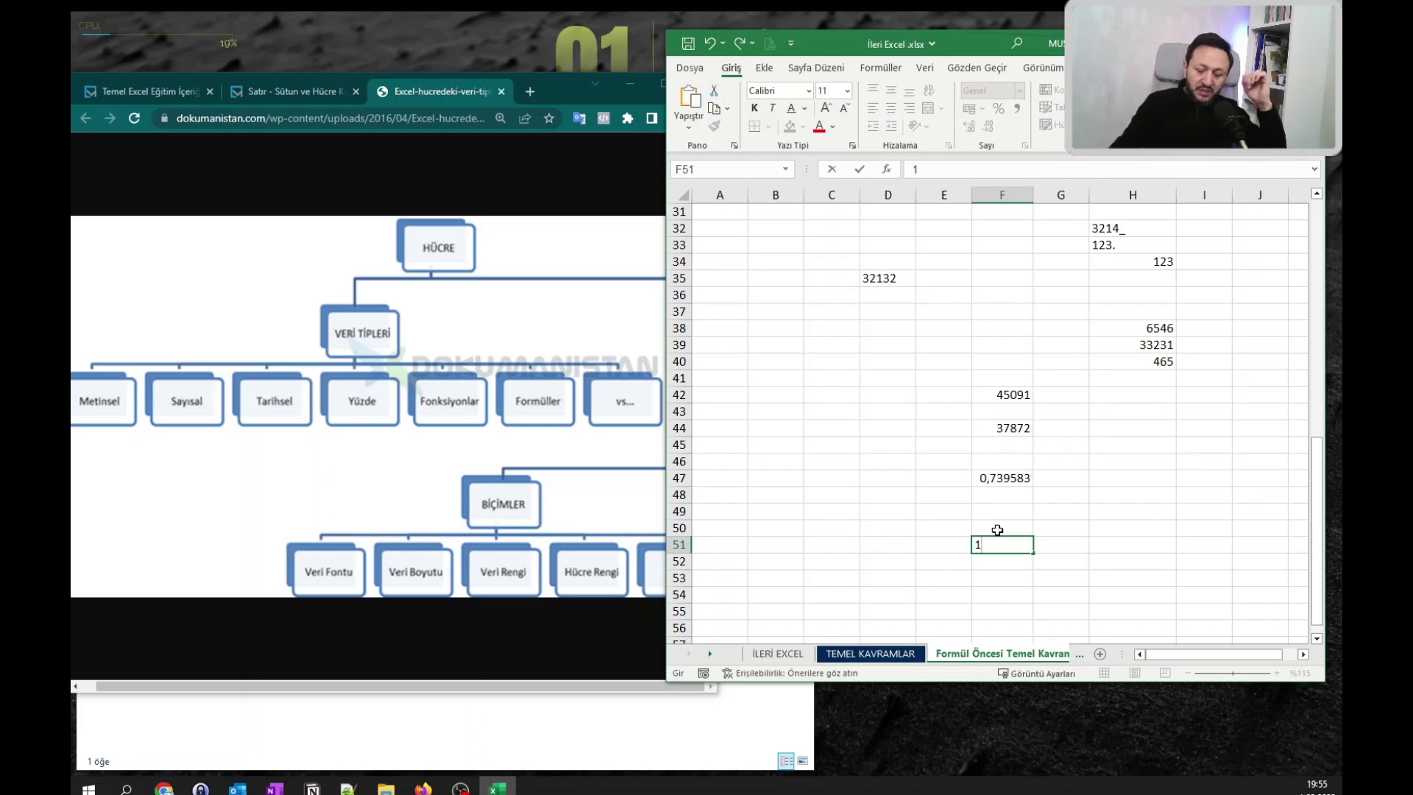
left_click(912, 531)
Enter 1/2 in F54 and keep that cell selected.
left_click(1021, 396)
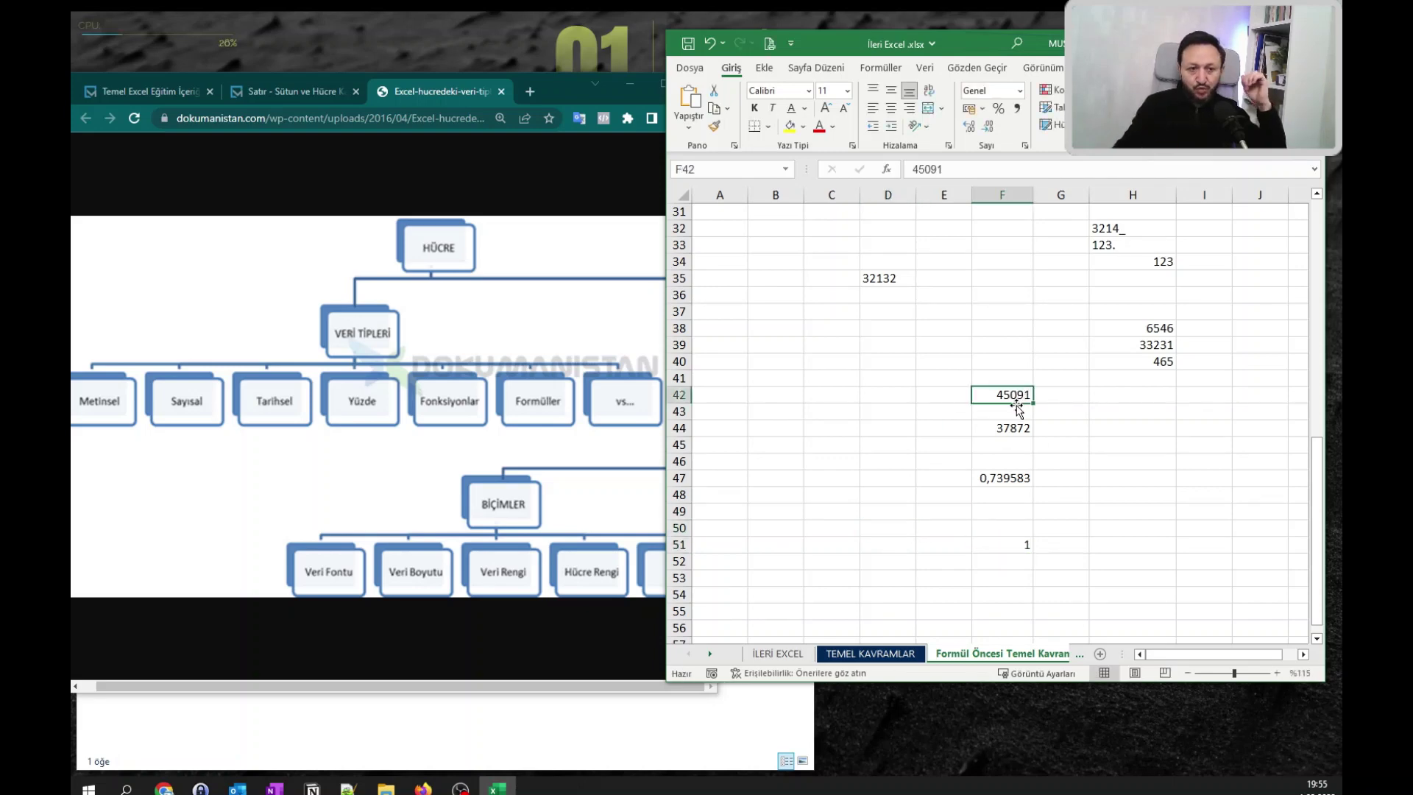
left_click(1003, 593)
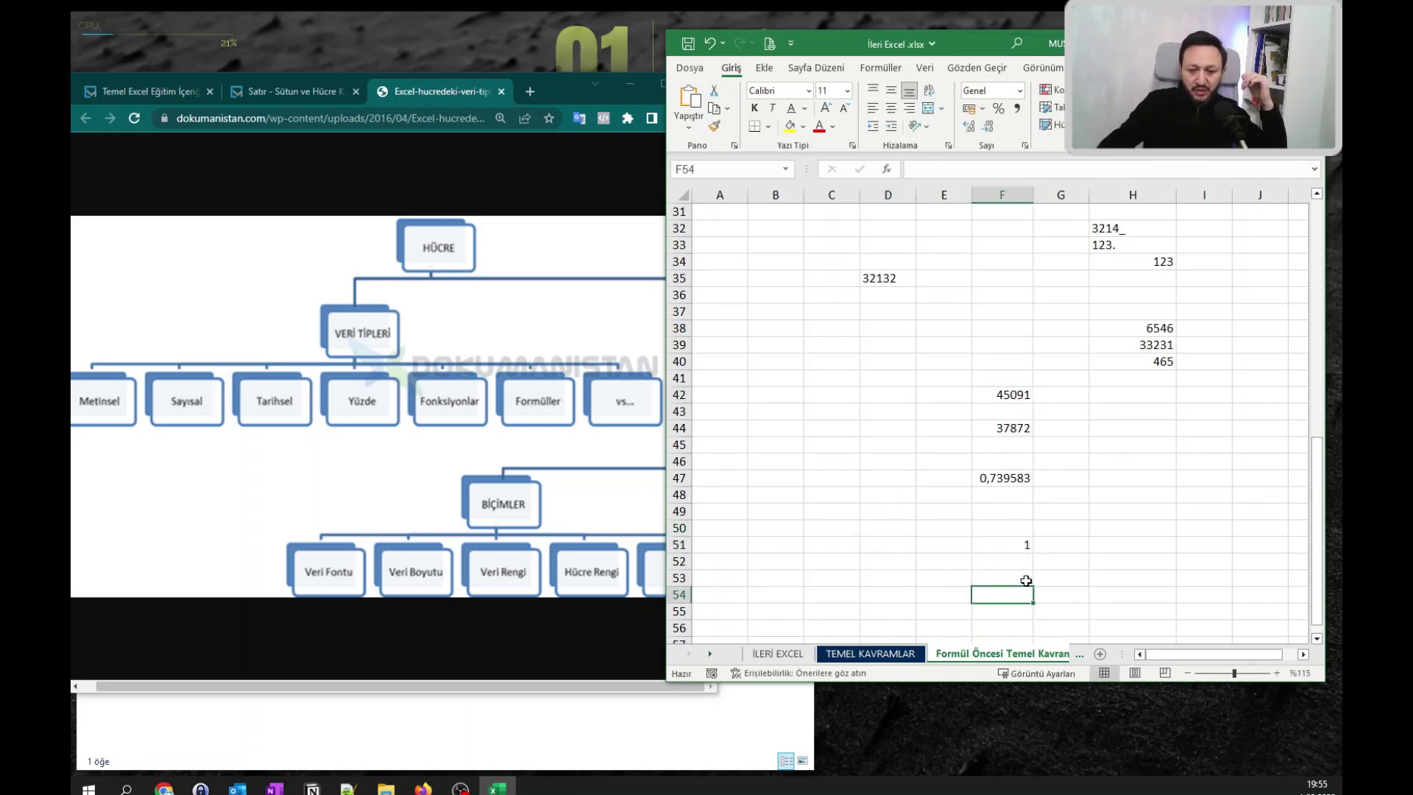
type("1/2")
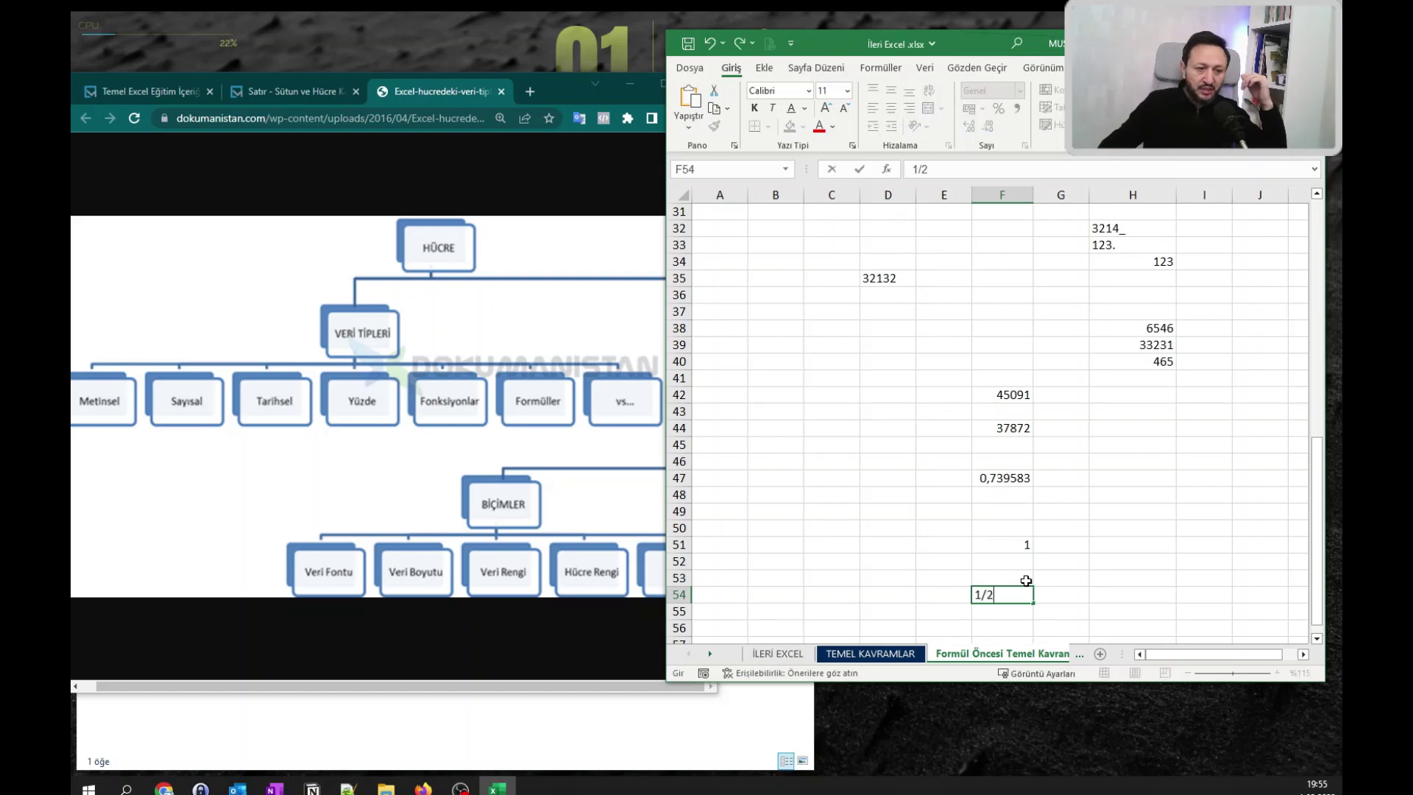
key("ctrl+Return")
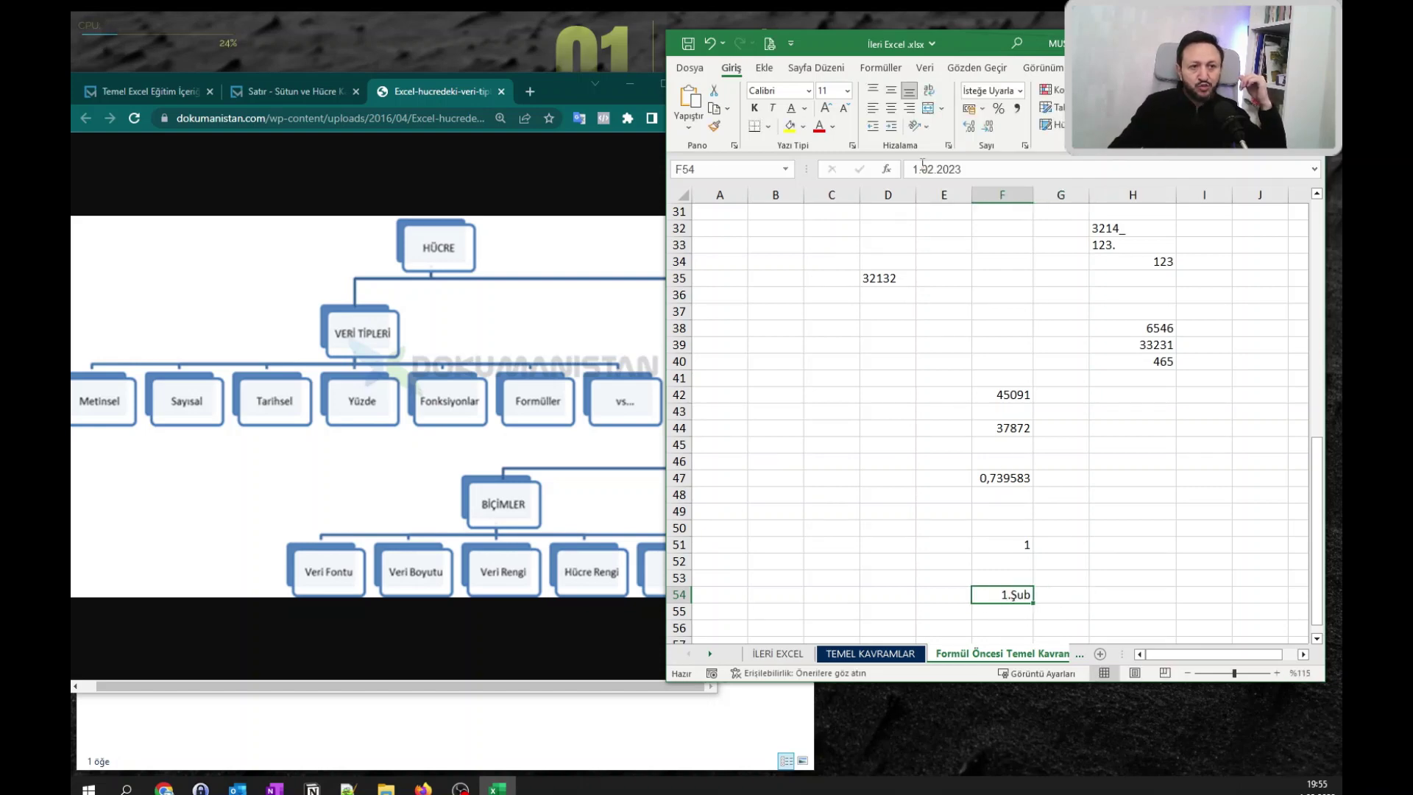
Format the date in F54 as Short Date, then clear only that cell's formats.
left_click(1020, 91)
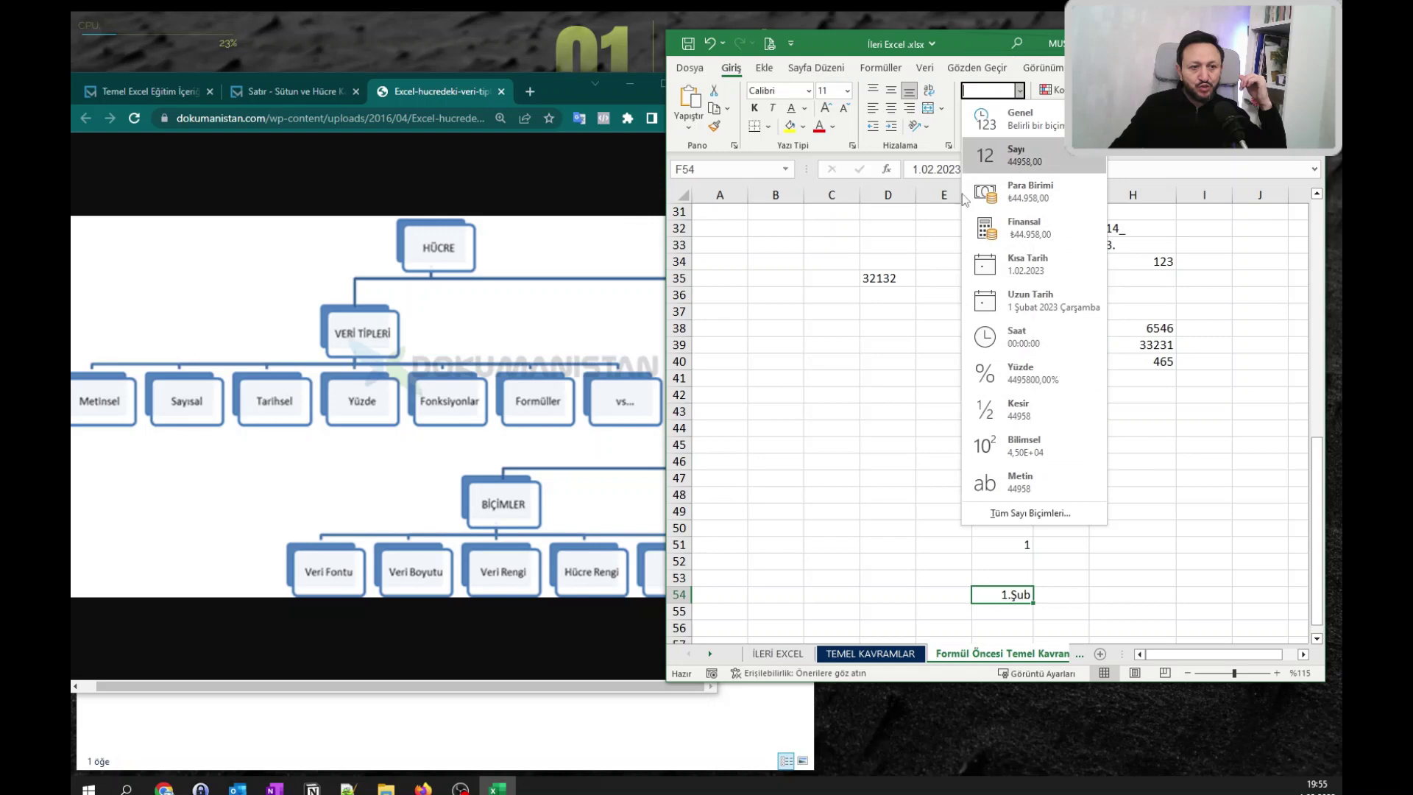
left_click(1001, 269)
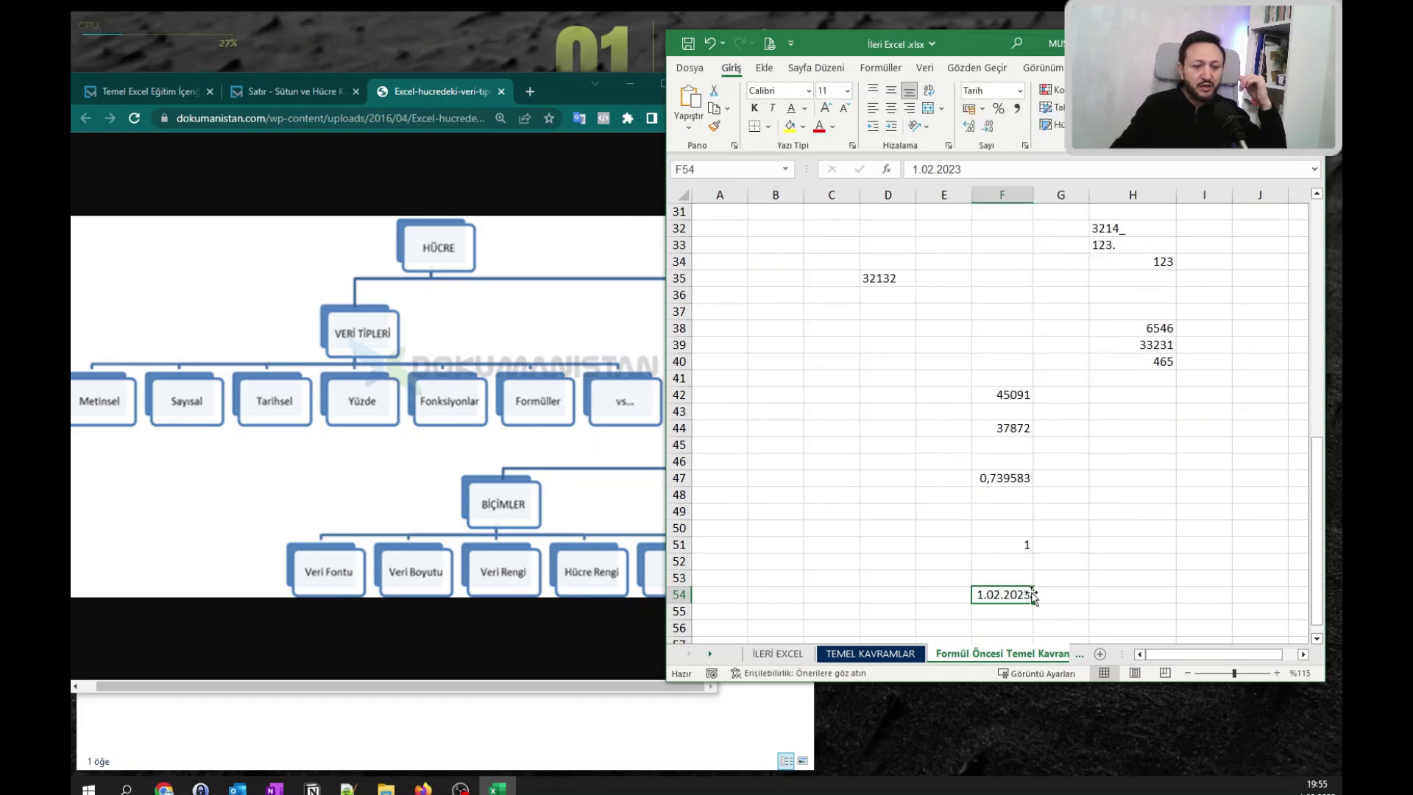
left_click(1196, 125)
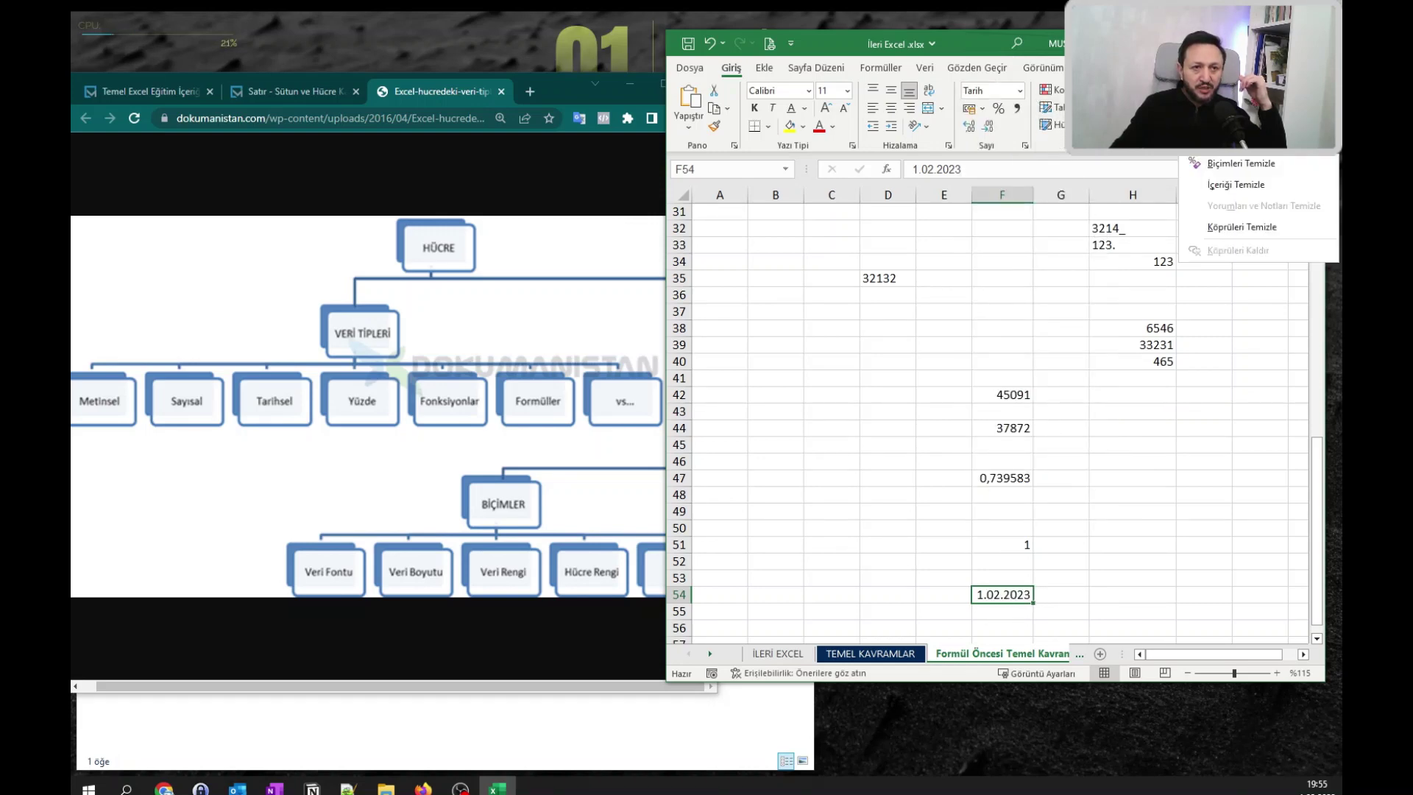
left_click(1243, 163)
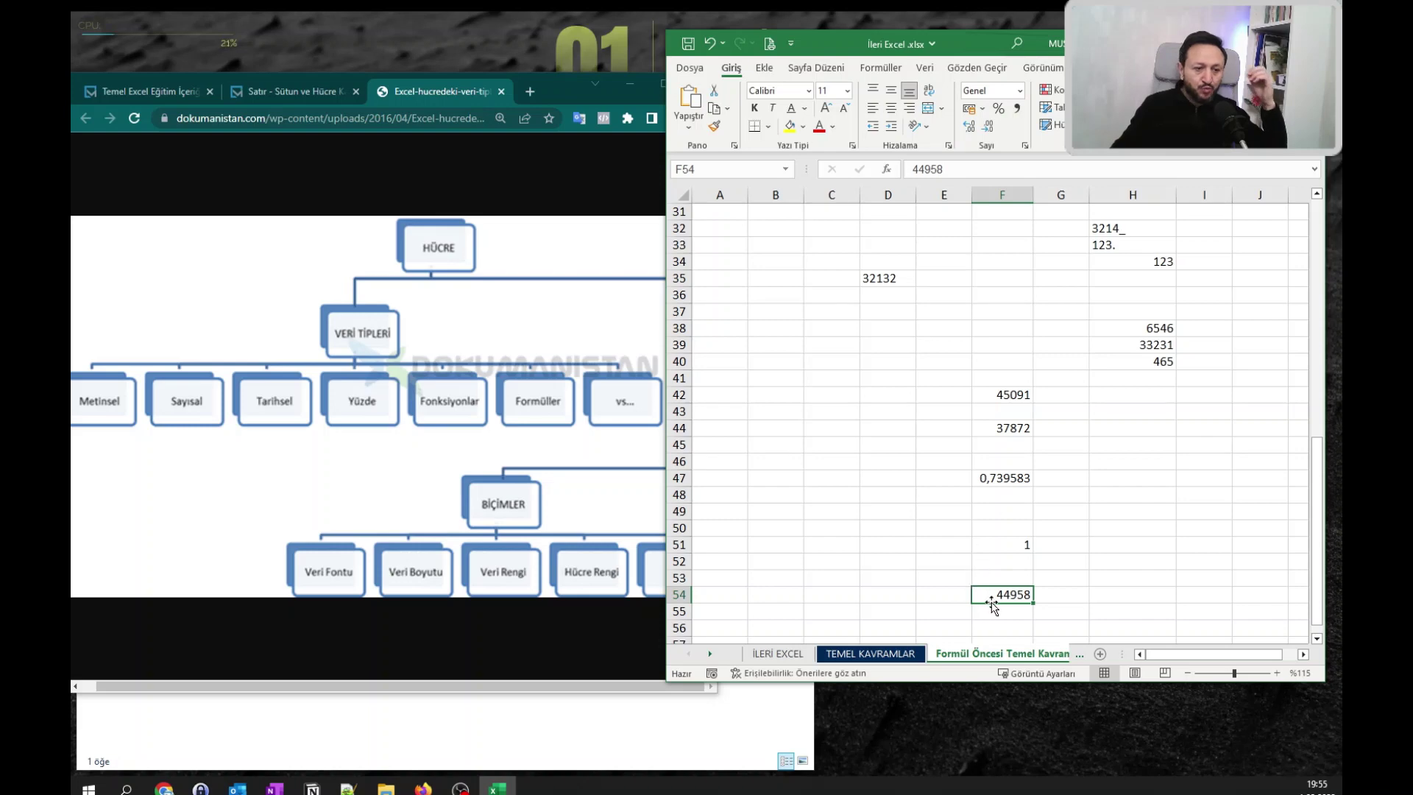
Format the number 1 in F51 as Short Date and keep that cell selected.
scroll(1020, 565, "down", 2)
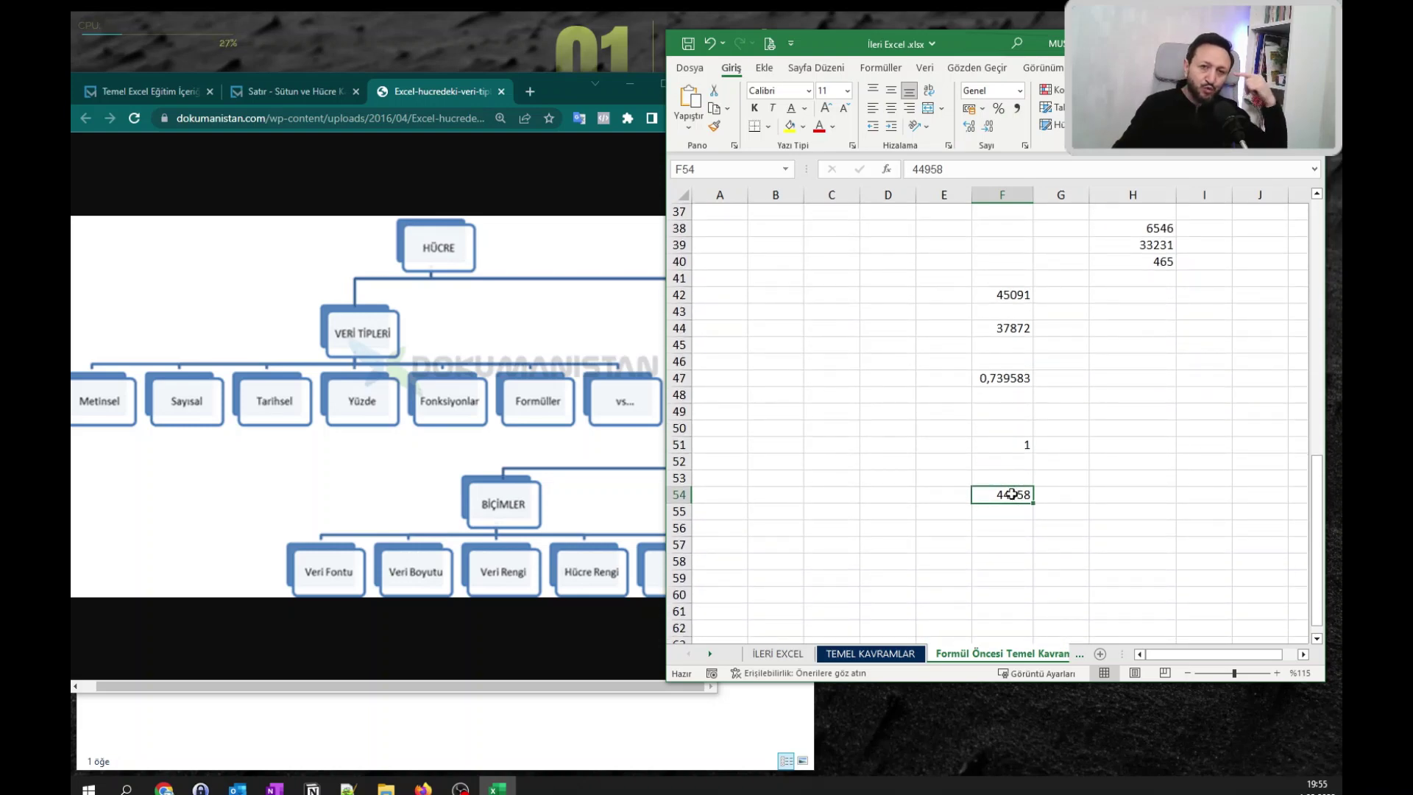
left_click(1027, 444)
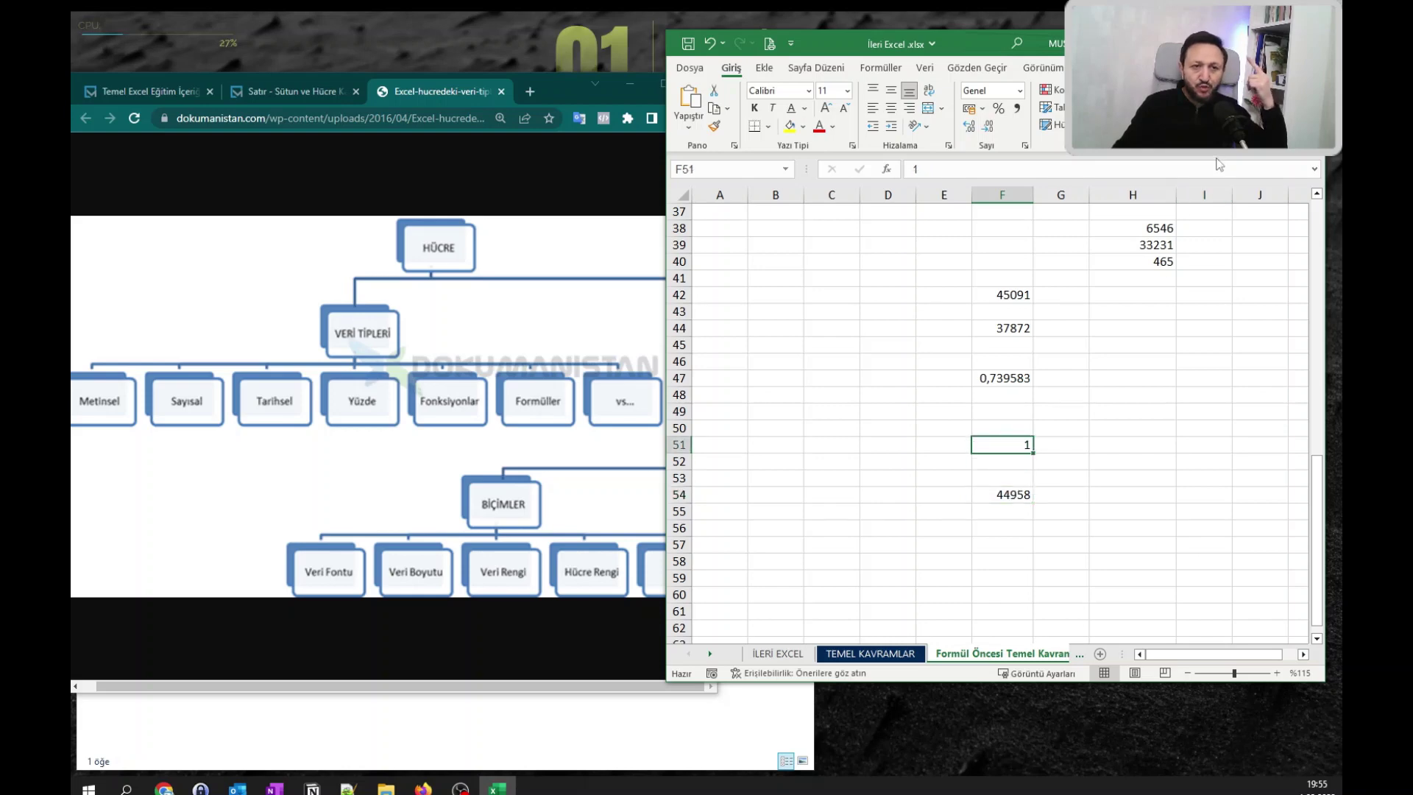
left_click(1020, 90)
left_click(1009, 276)
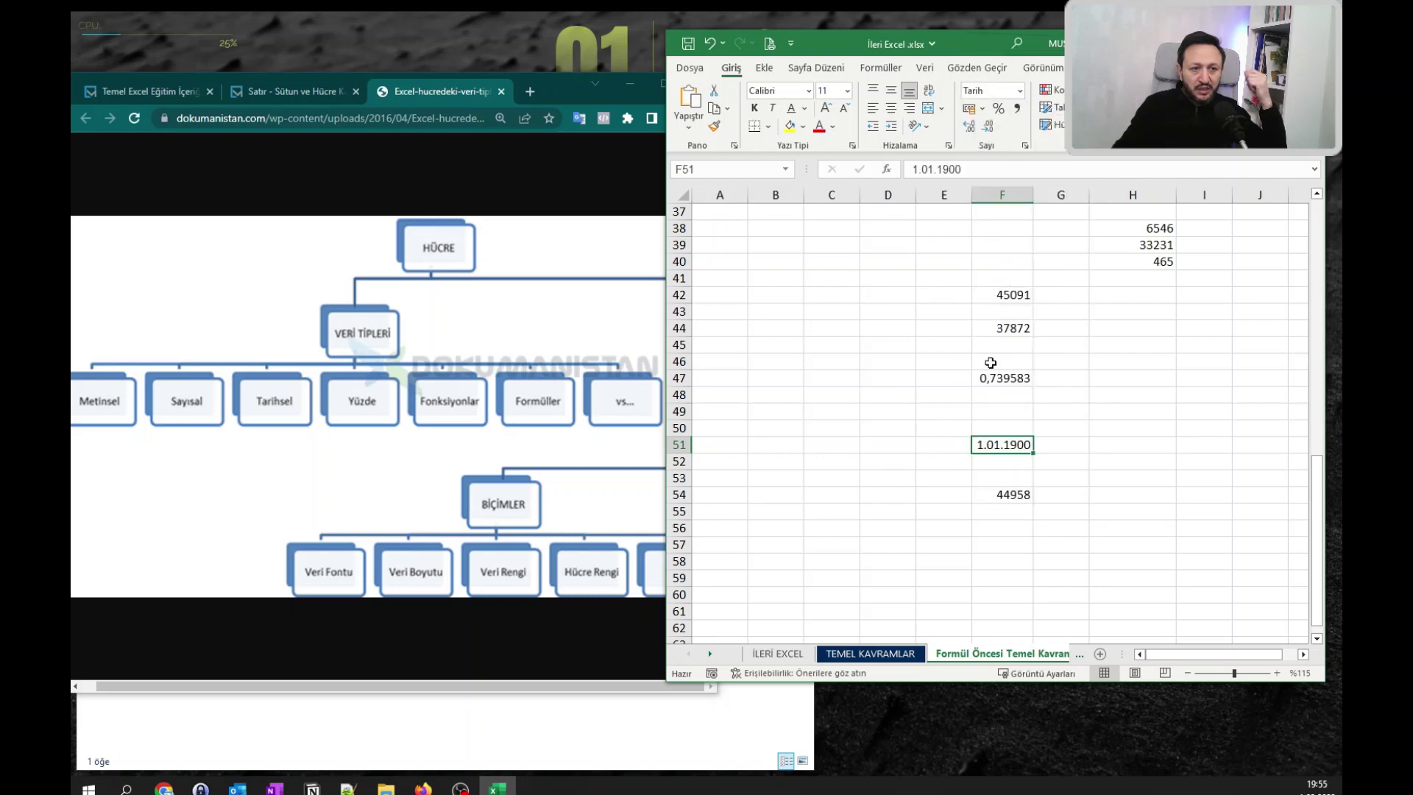
left_click(957, 563)
left_click(1005, 448)
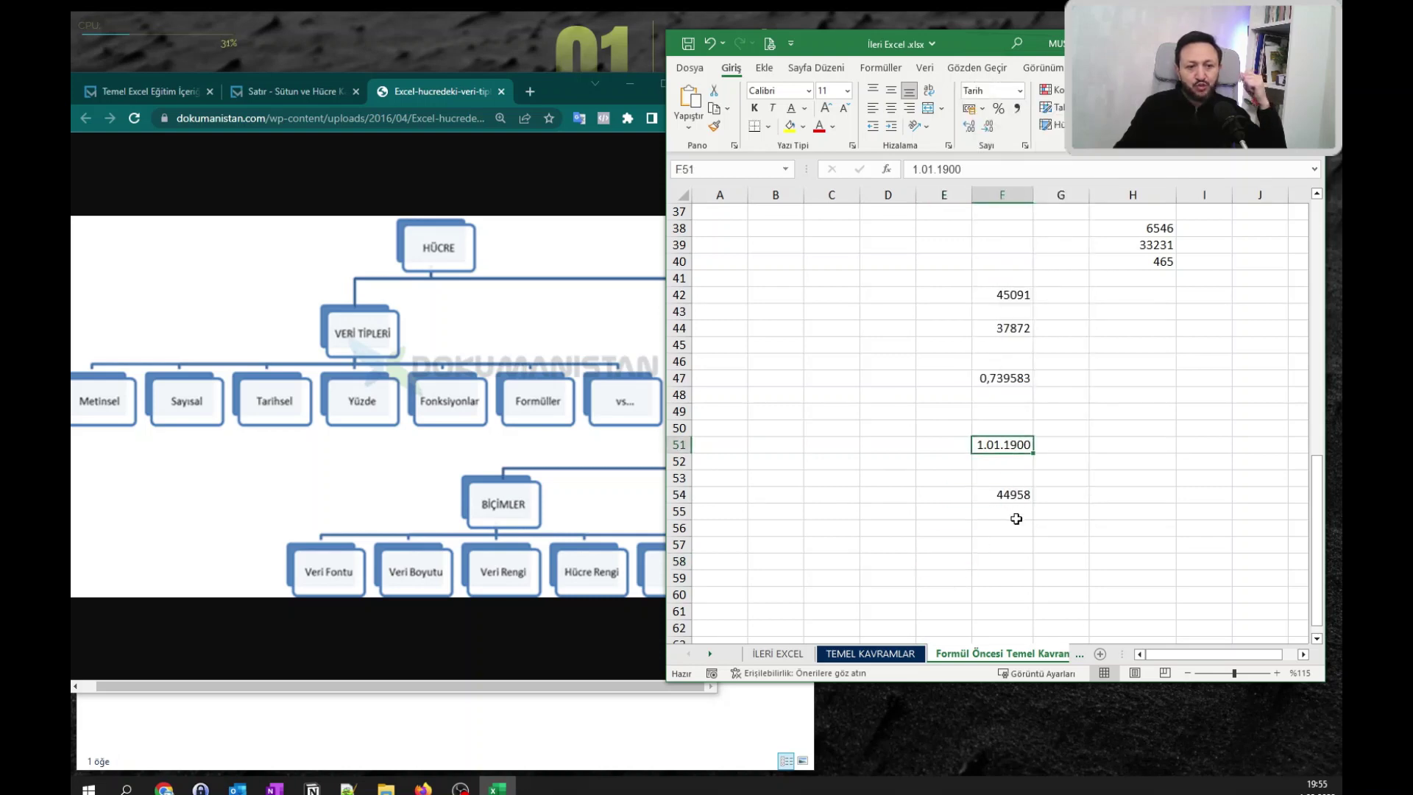
Format the number in F54 as Short Date and compare it with the date in F51.
left_click(1016, 495)
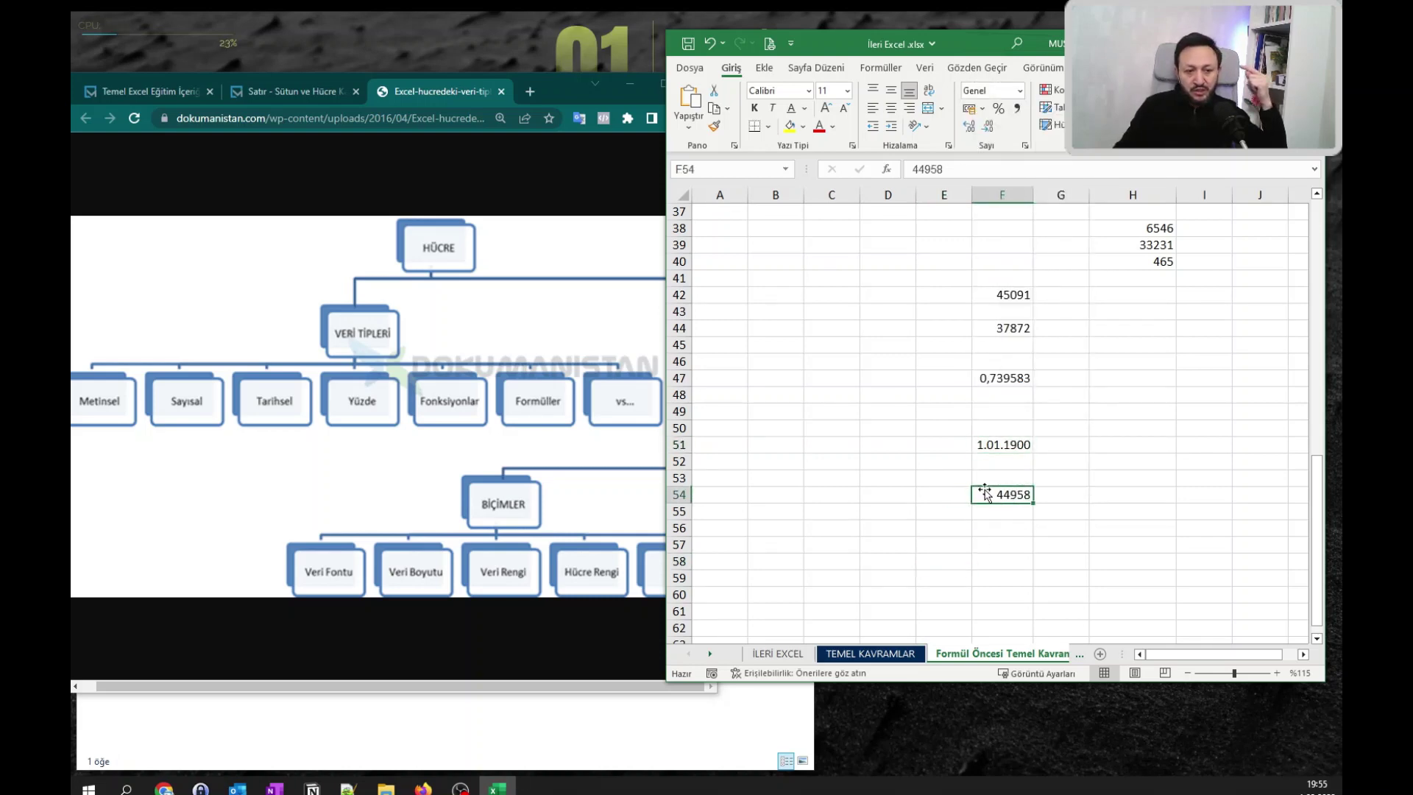
left_click(1020, 90)
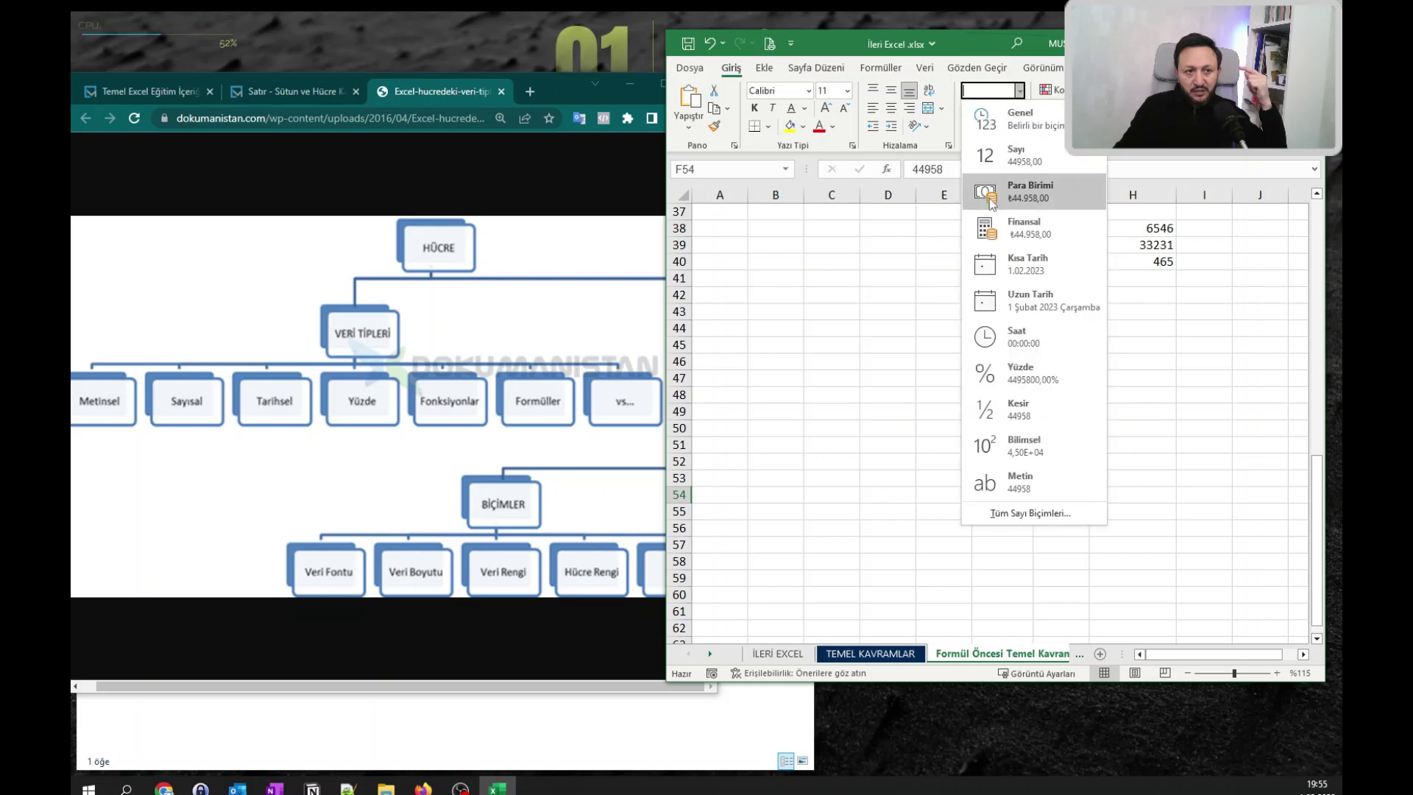
left_click(995, 271)
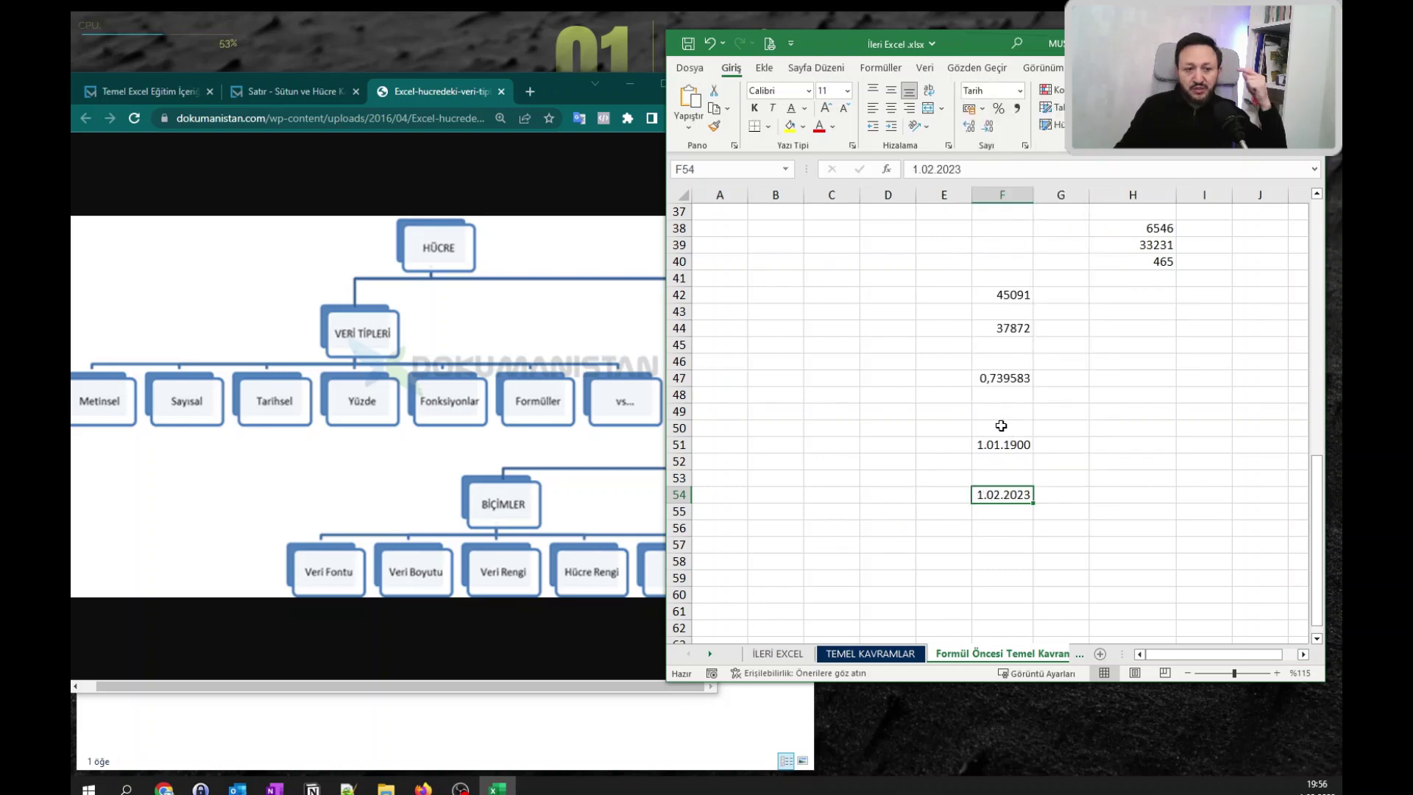
left_click_drag(1001, 426, 990, 542)
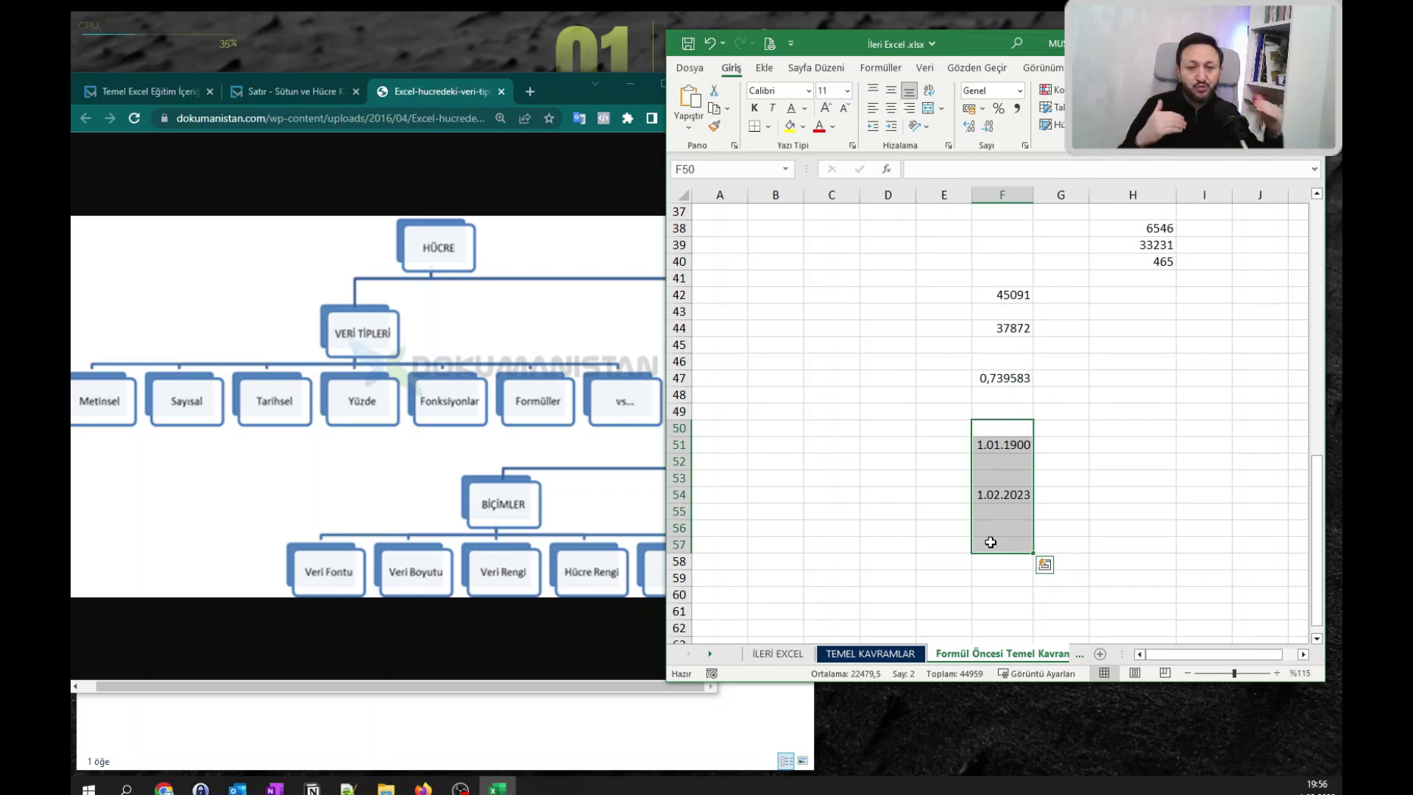
left_click(1113, 465)
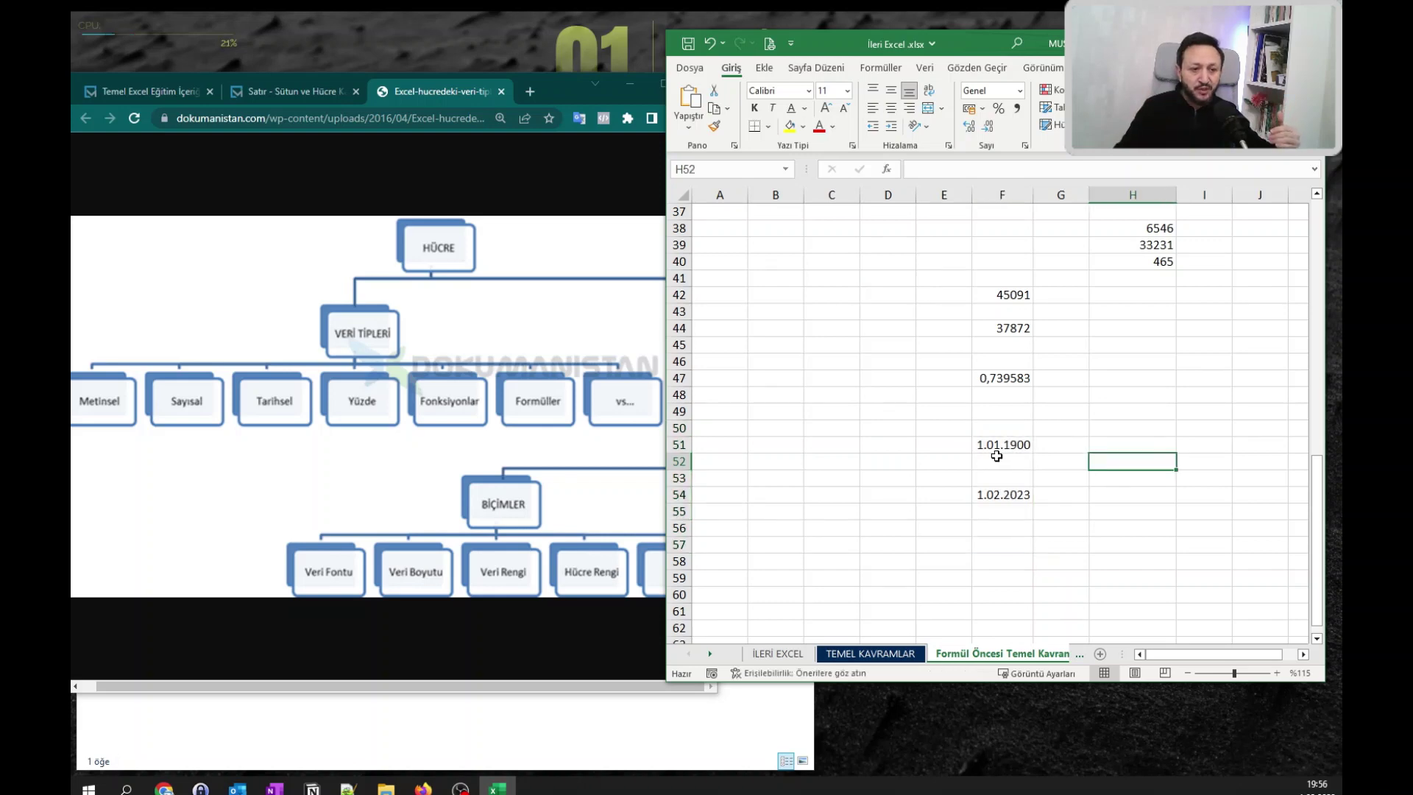
left_click(998, 448)
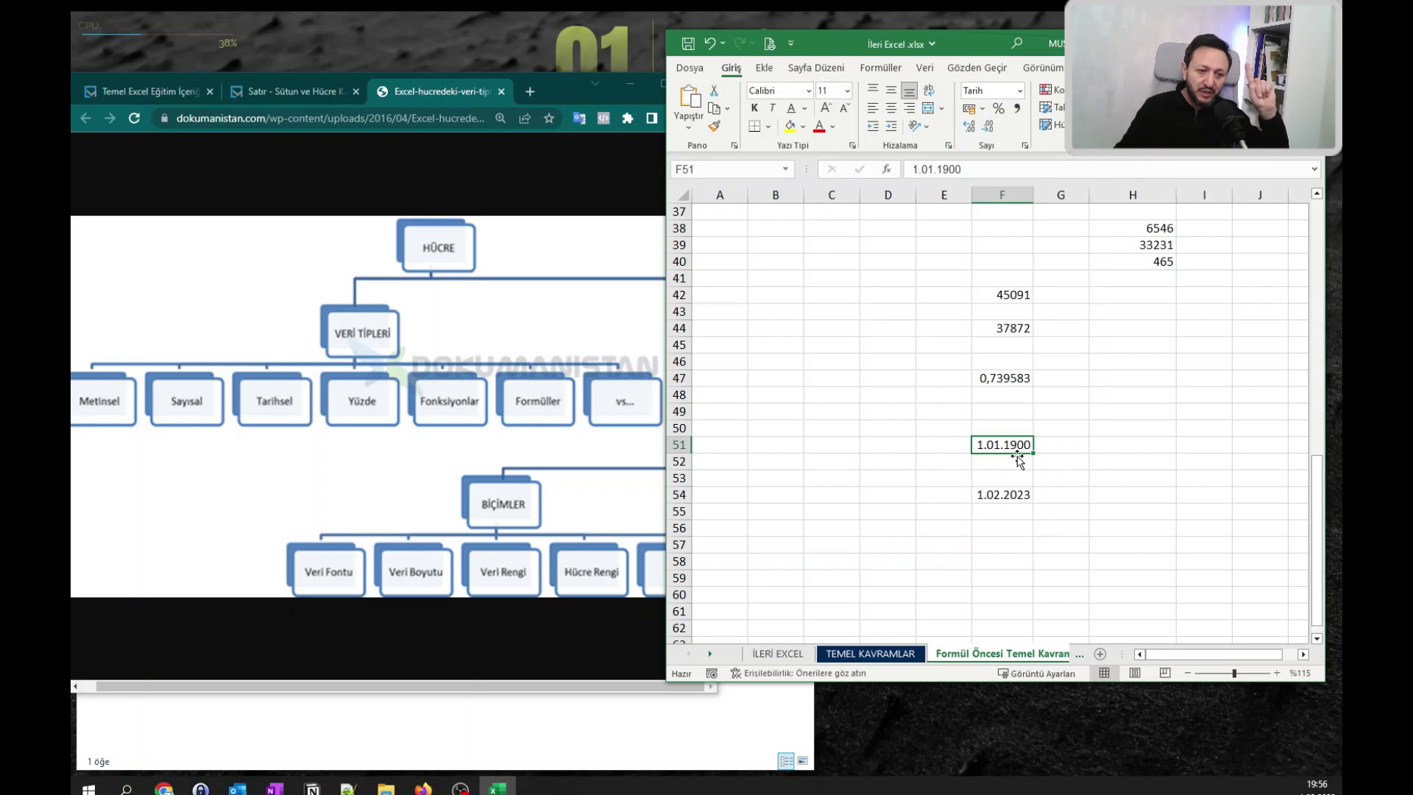
Clear only the formats of F54 again, then reapply the Short Date format.
left_click(1001, 494)
left_click(1255, 126)
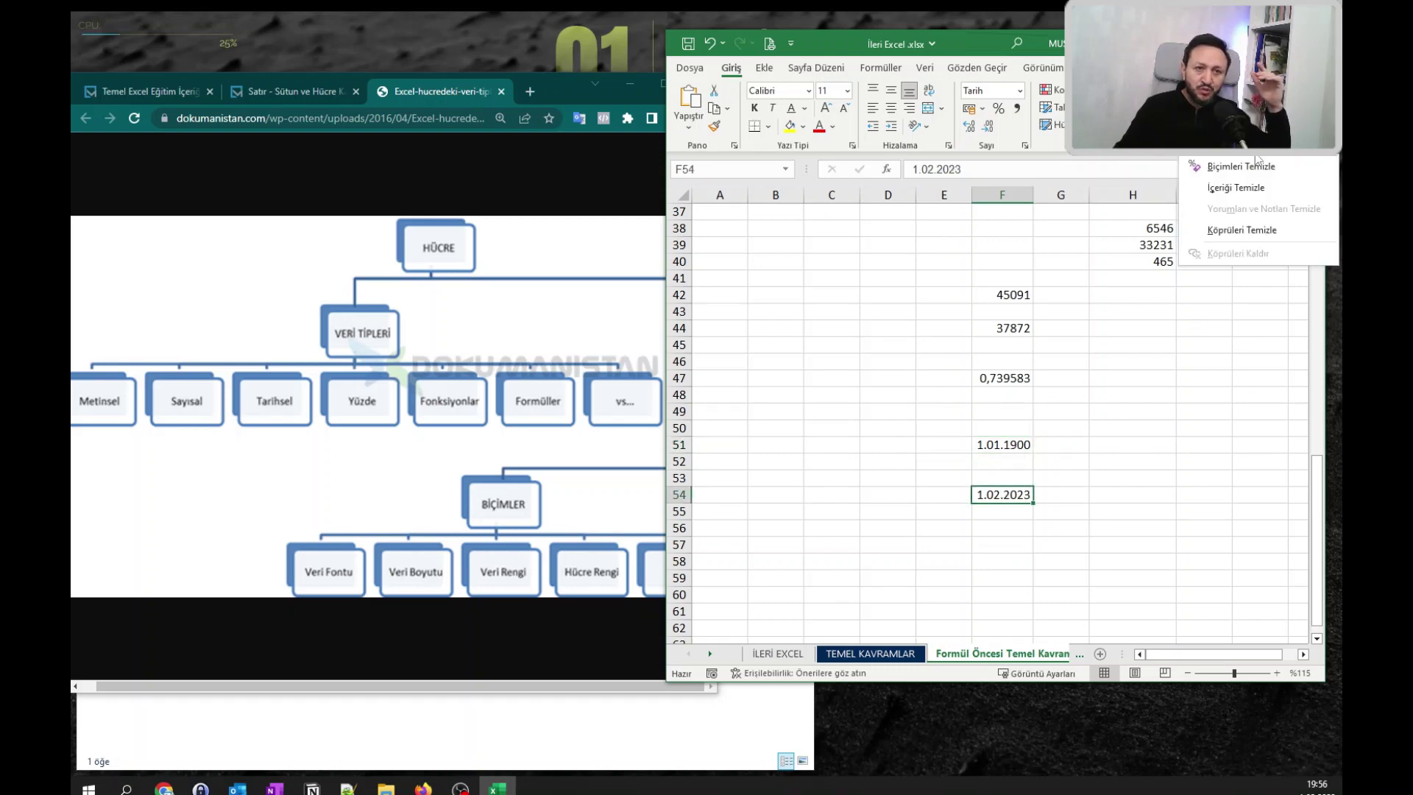
left_click(1243, 166)
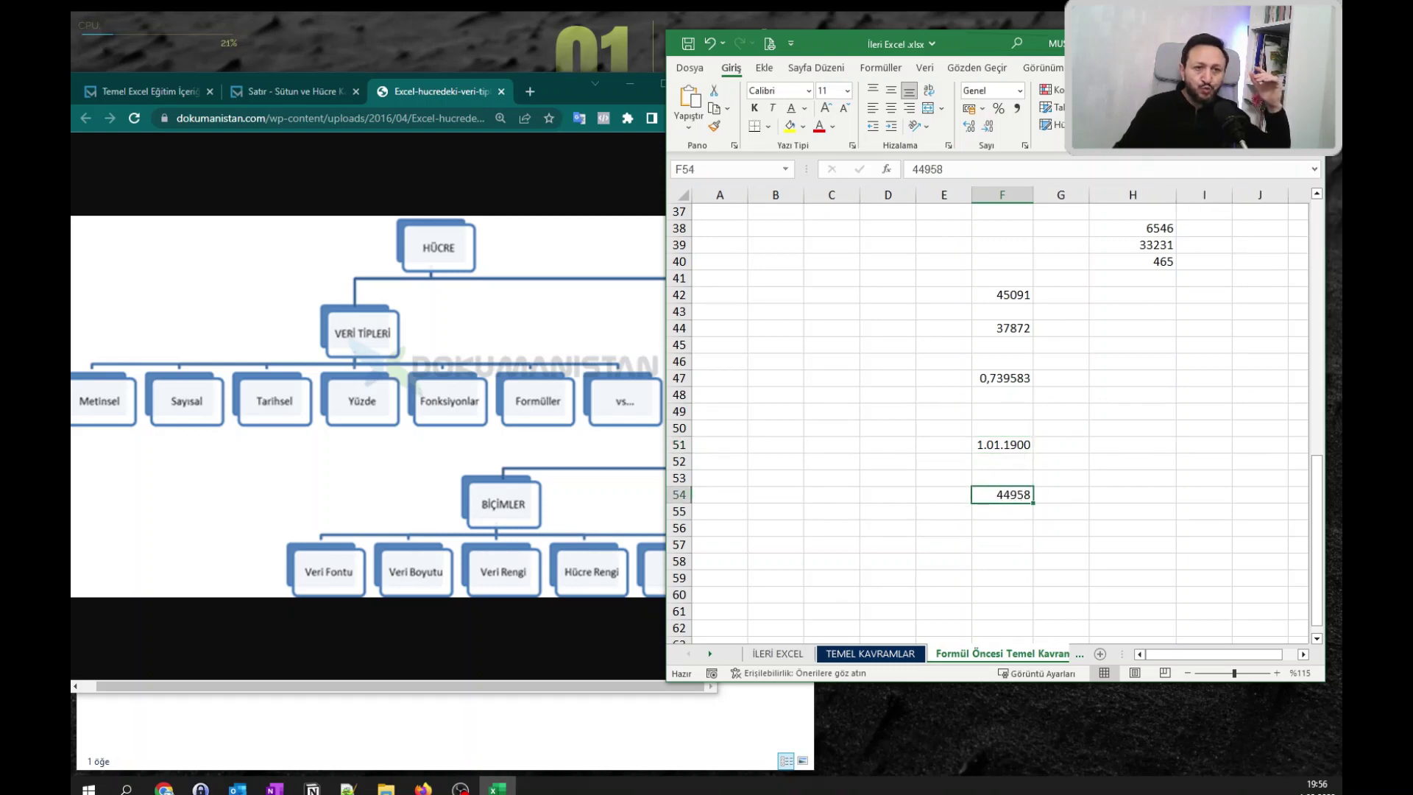
left_click(1019, 89)
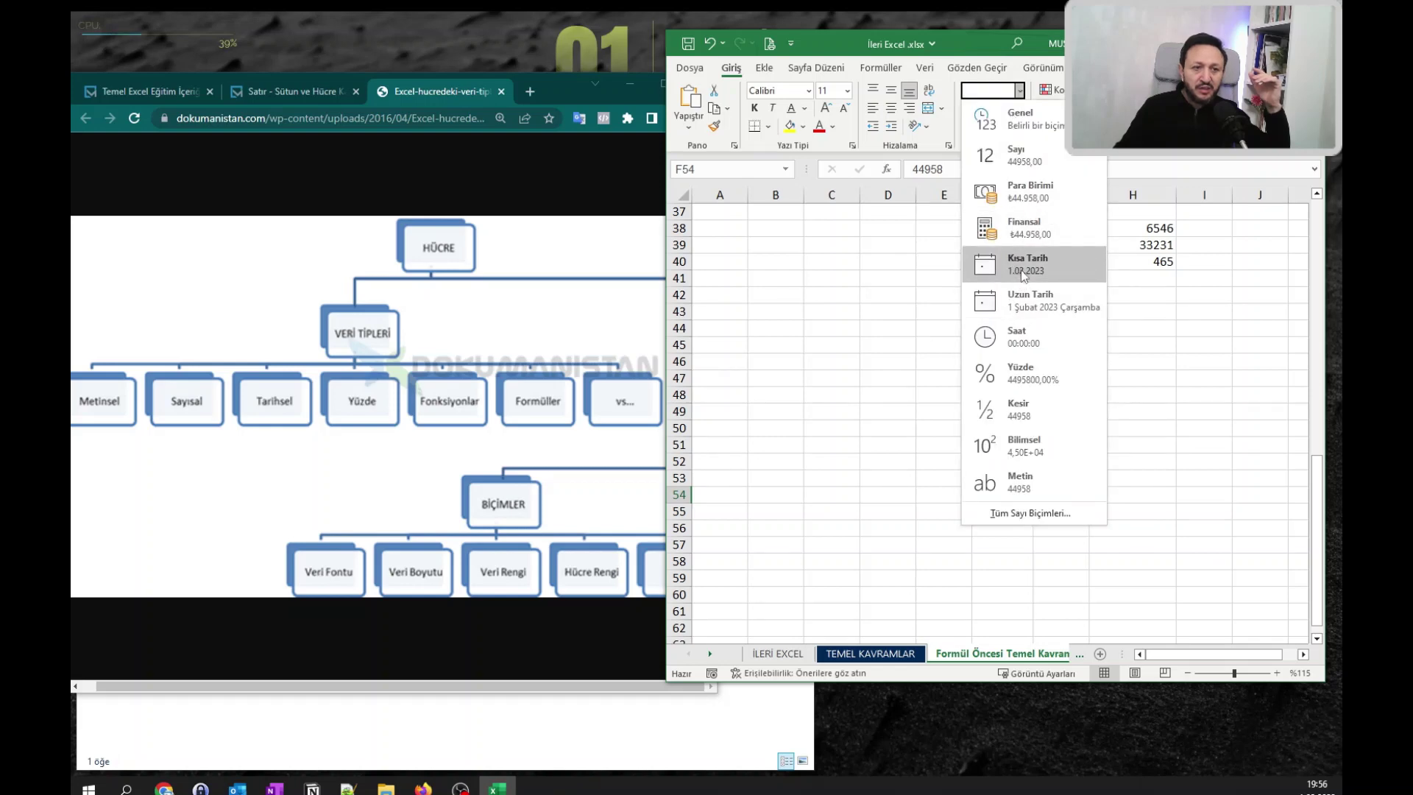
left_click(1022, 270)
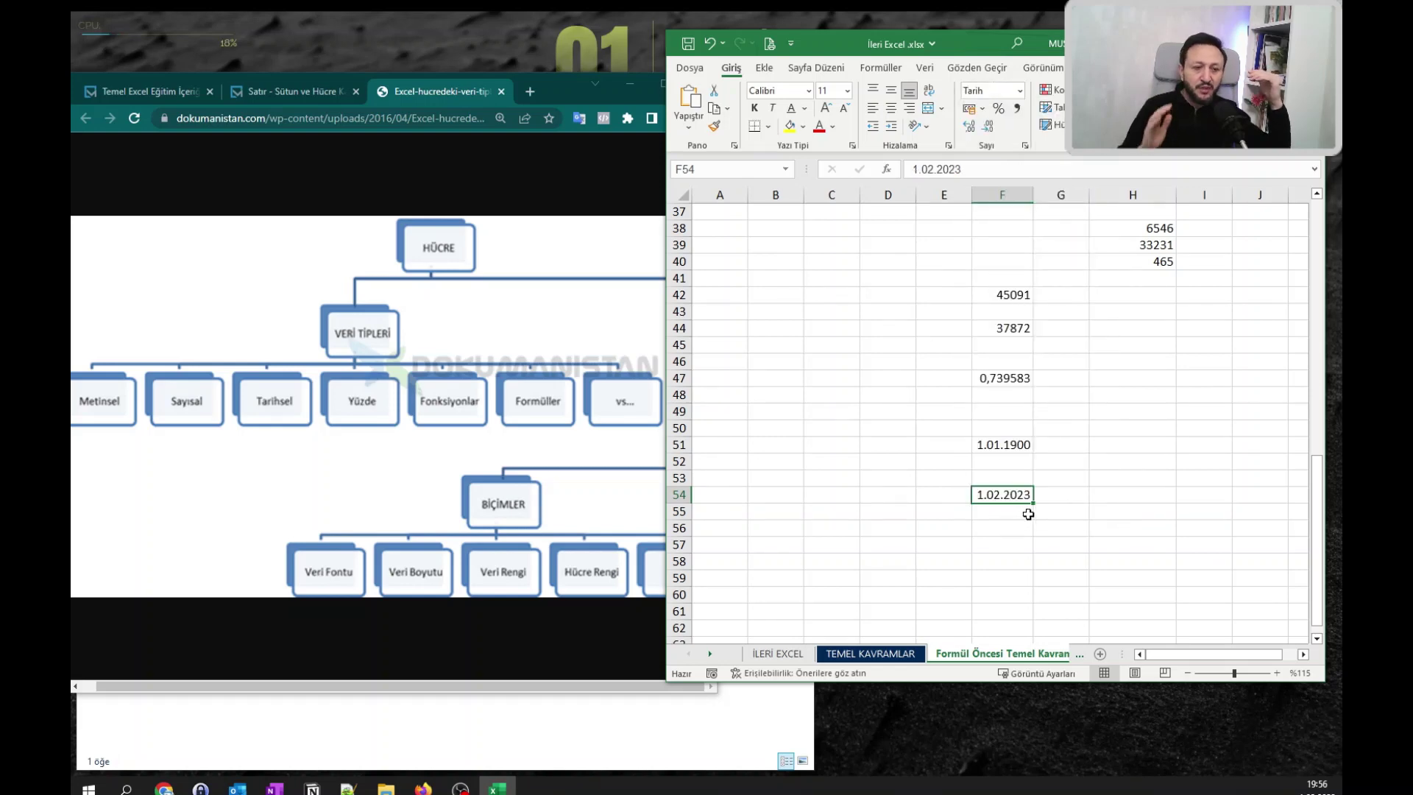
Enter the time 17:45 in F57, below the two formatted dates.
left_click(987, 562)
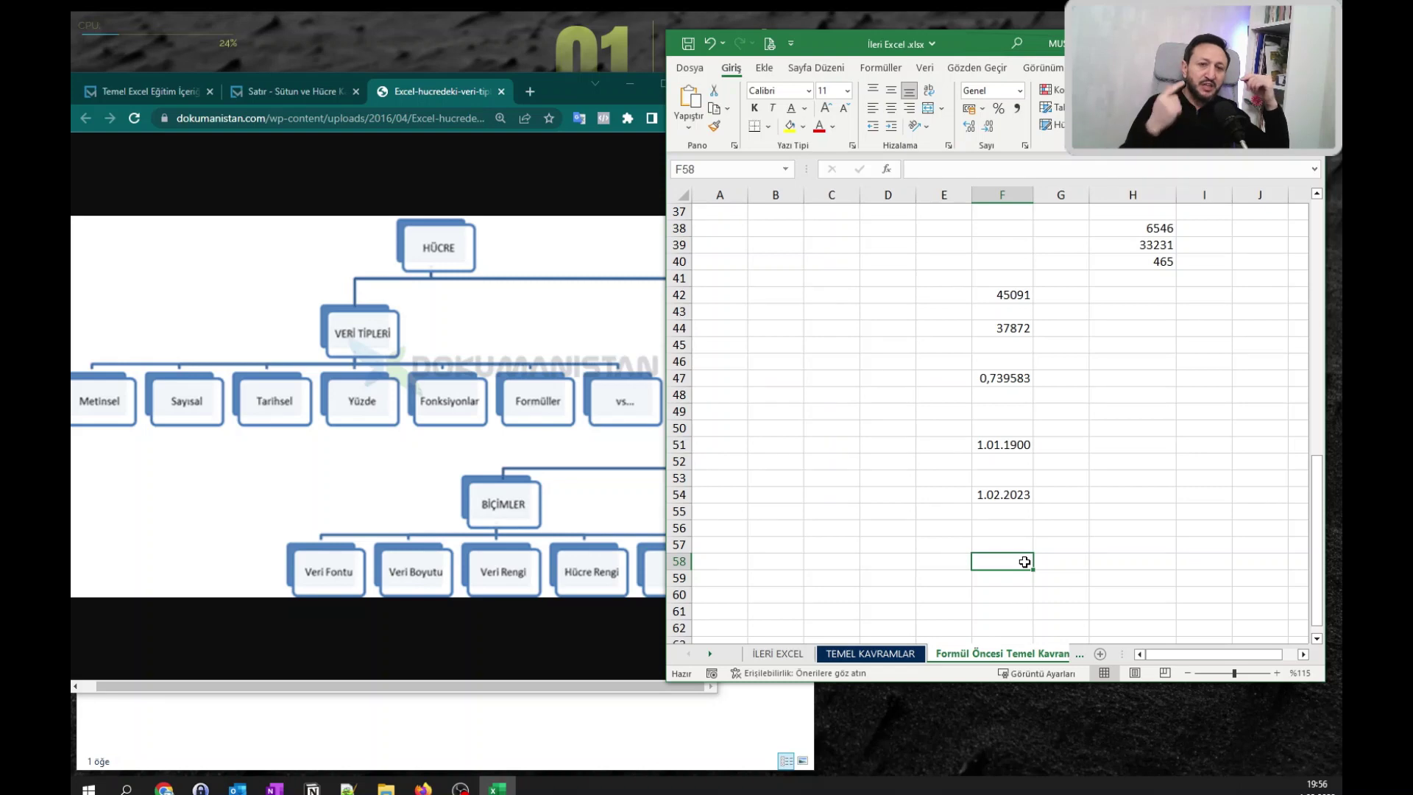
left_click(1028, 299)
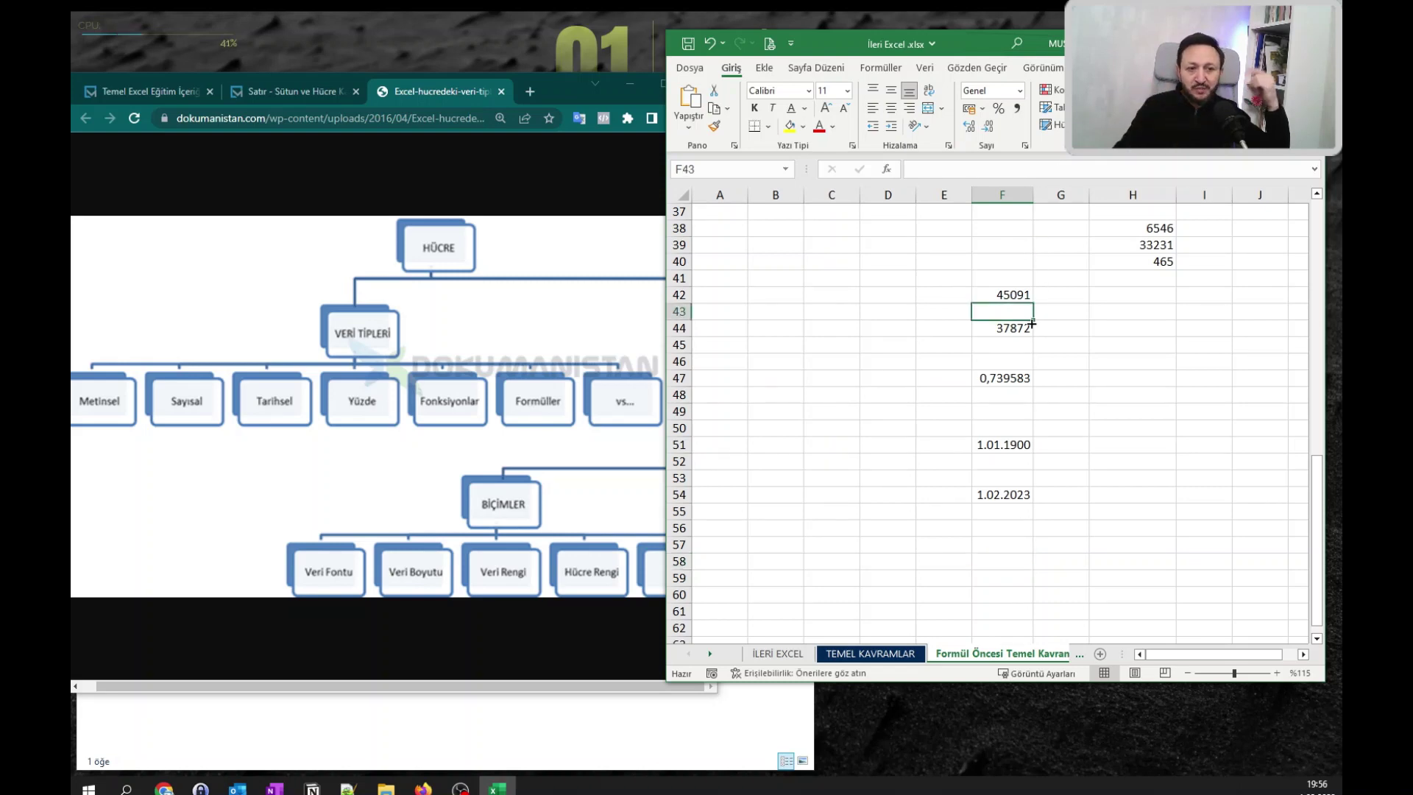
left_click(1012, 545)
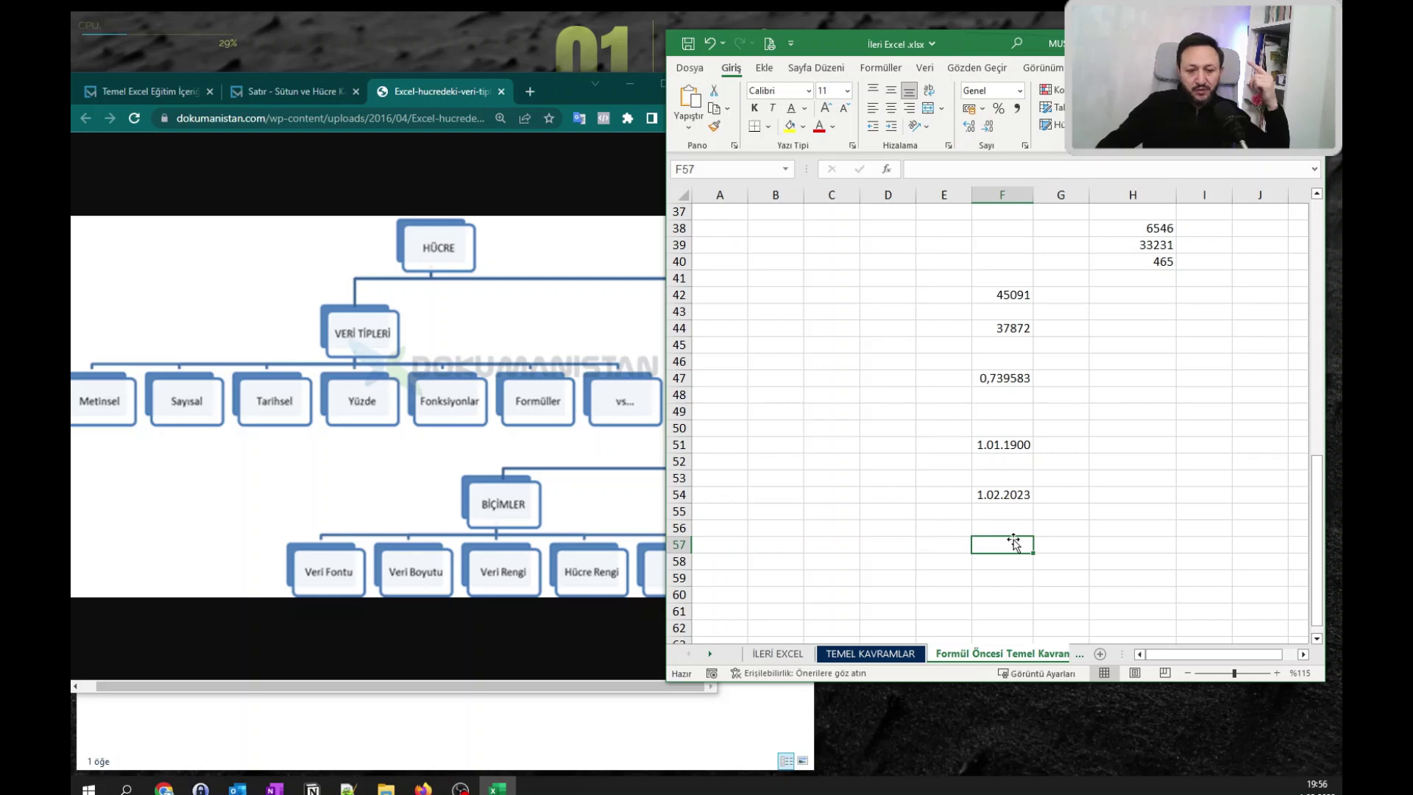
type("17:45")
key("Return")
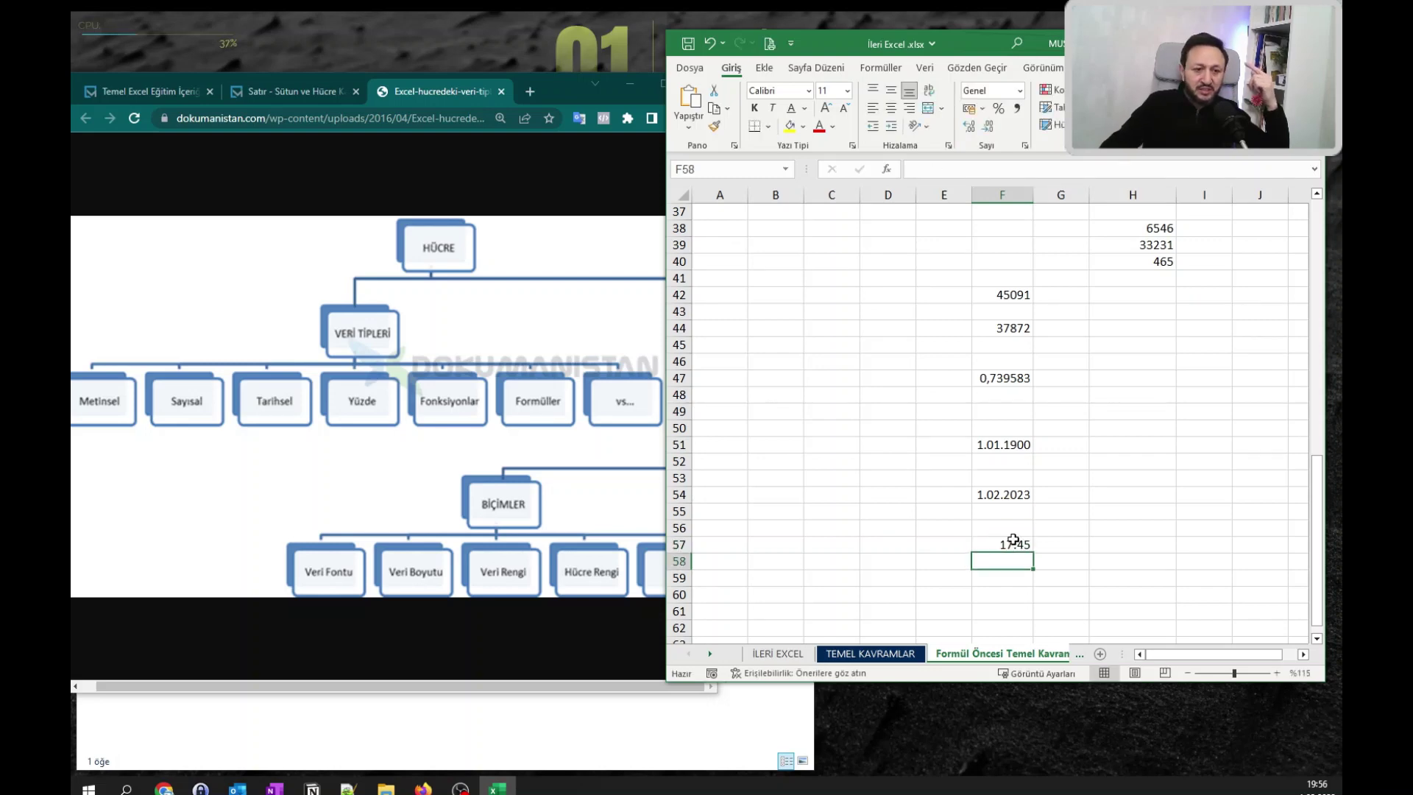
Clear only the formats of the time cell F57, keeping its content.
left_click(1013, 541)
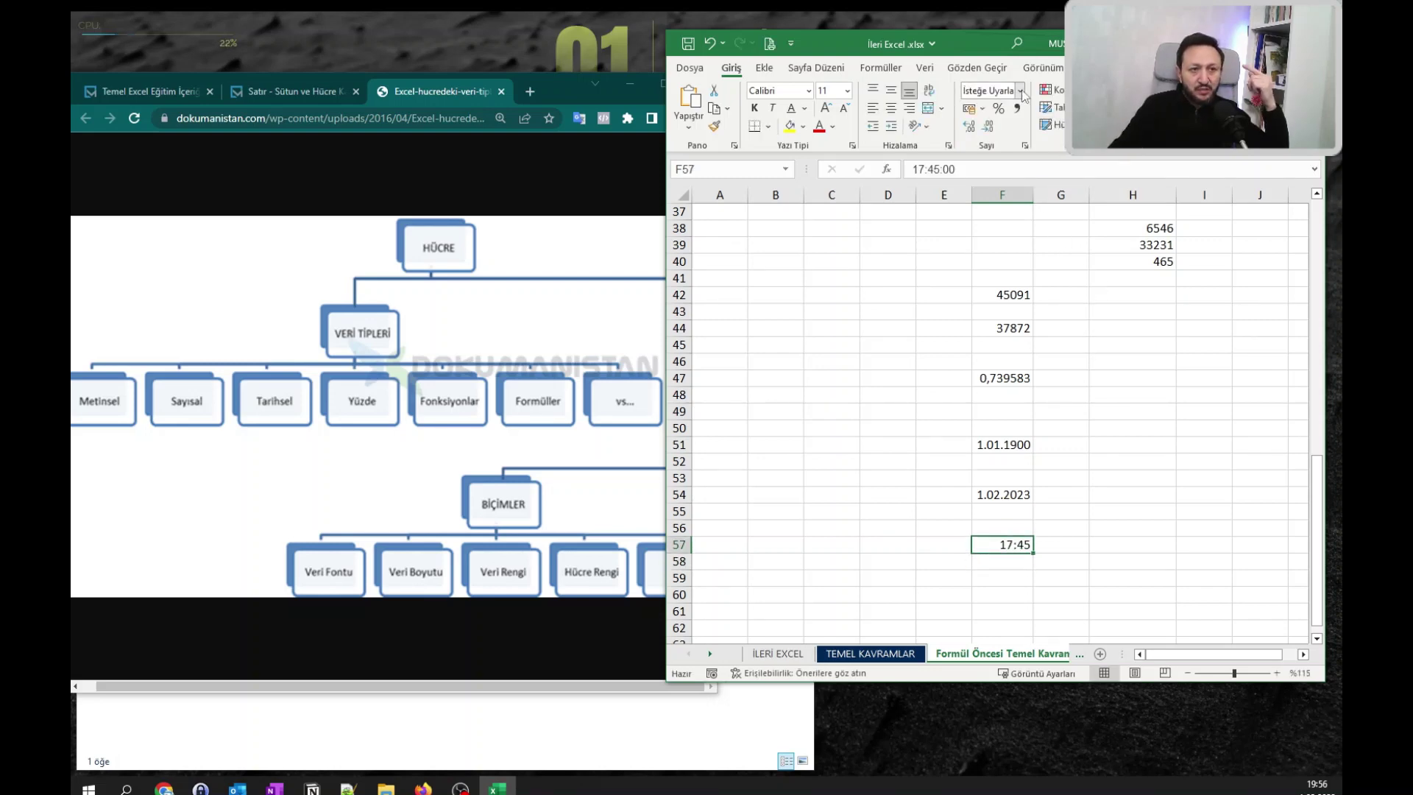
left_click(1186, 127)
left_click(1222, 187)
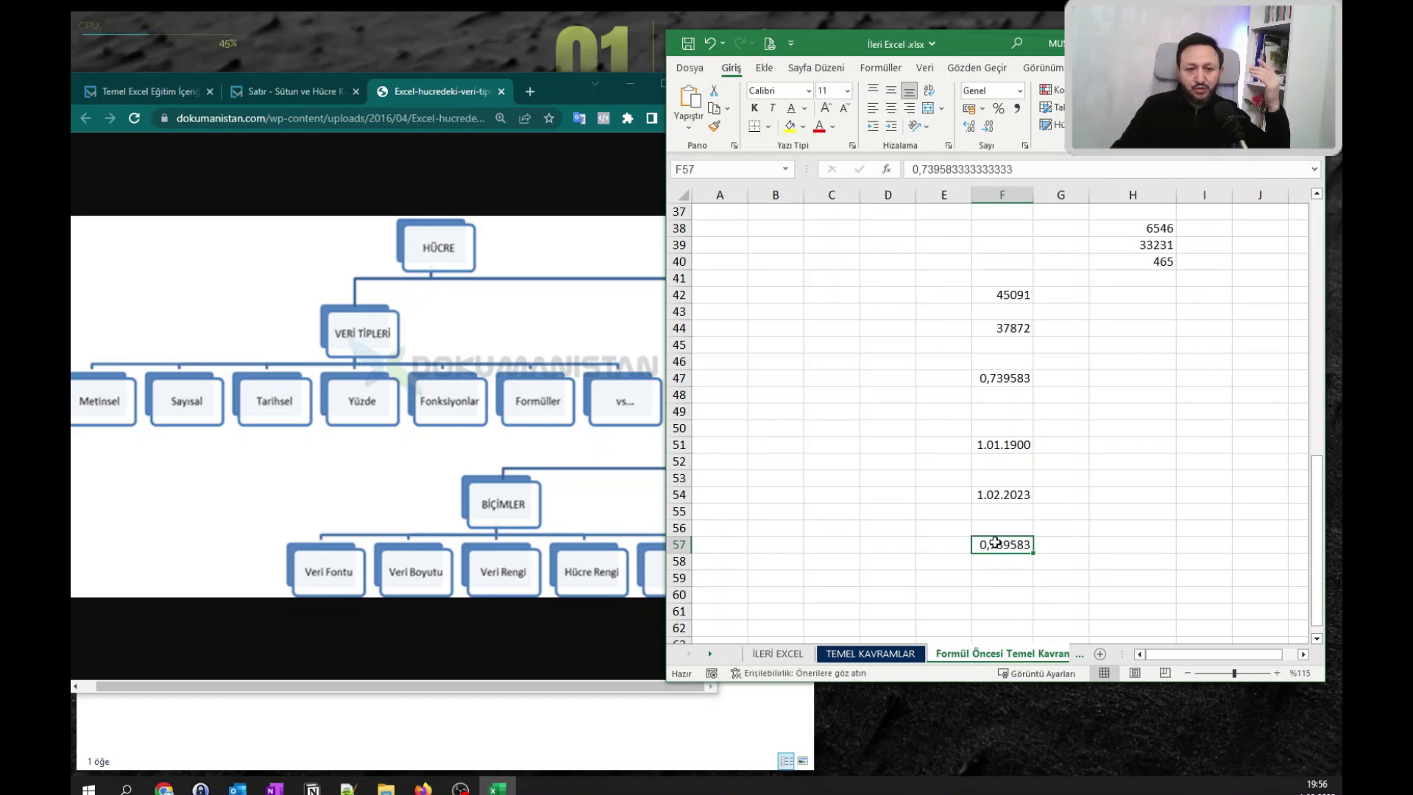
left_click(991, 579)
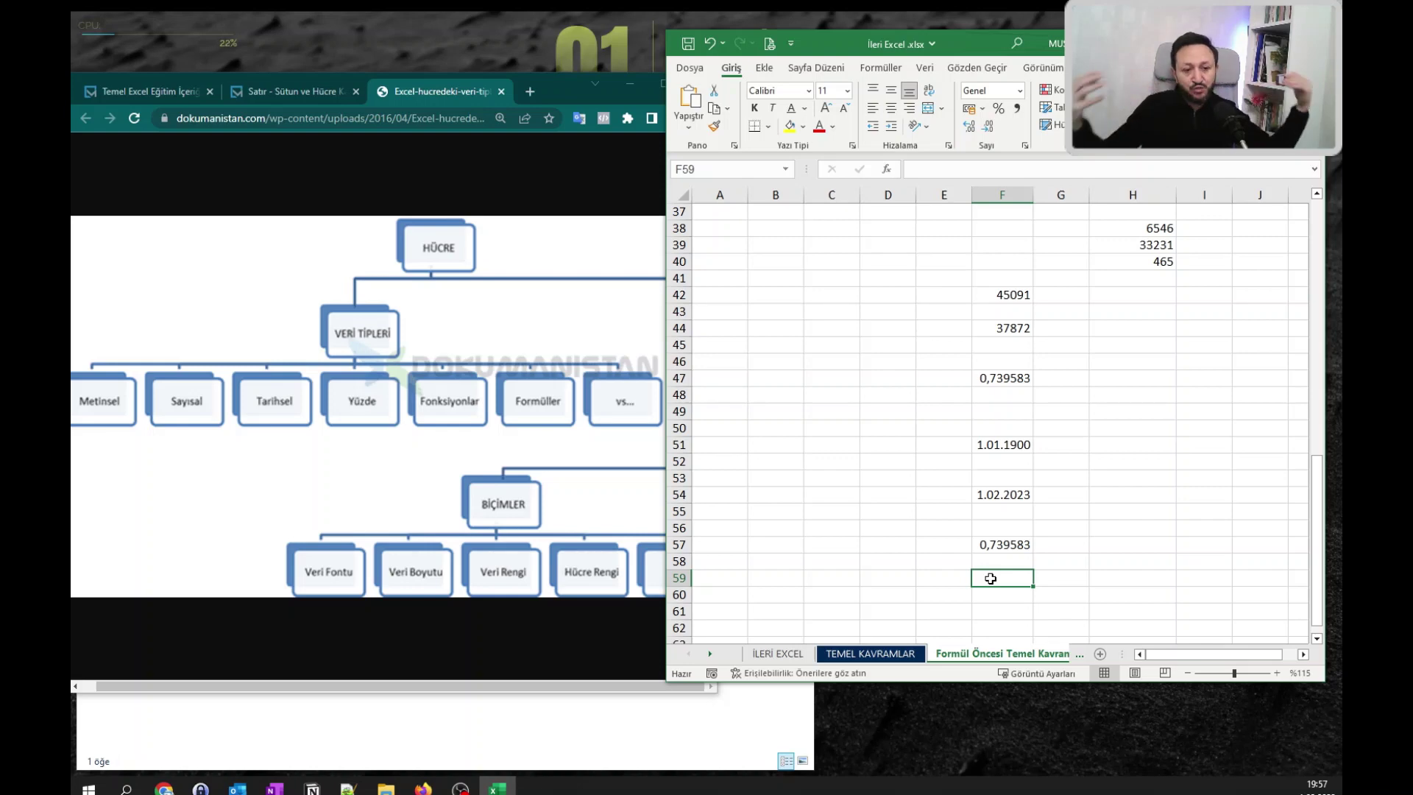
Apply the Time number format to the decimal value in F57.
left_click(1007, 548)
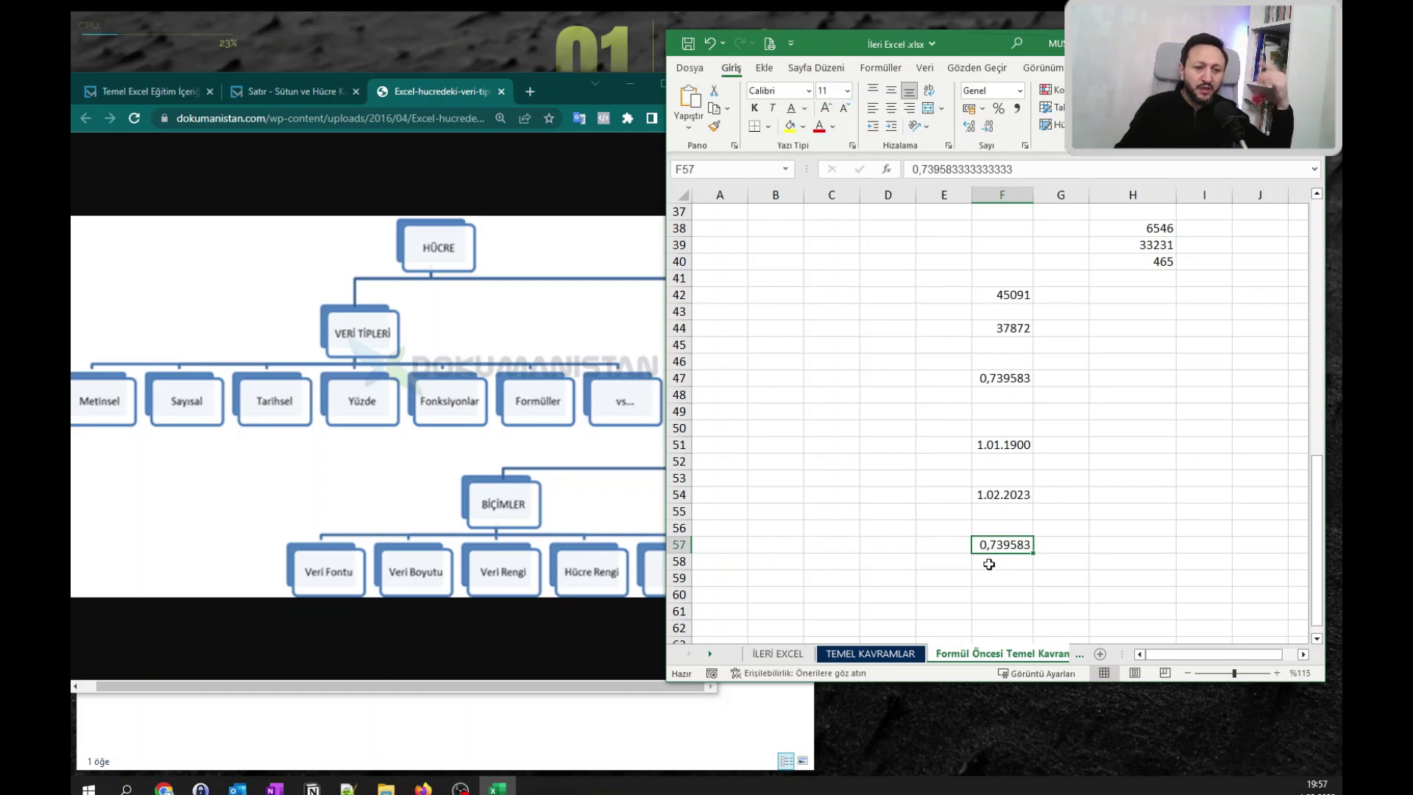
left_click(1019, 91)
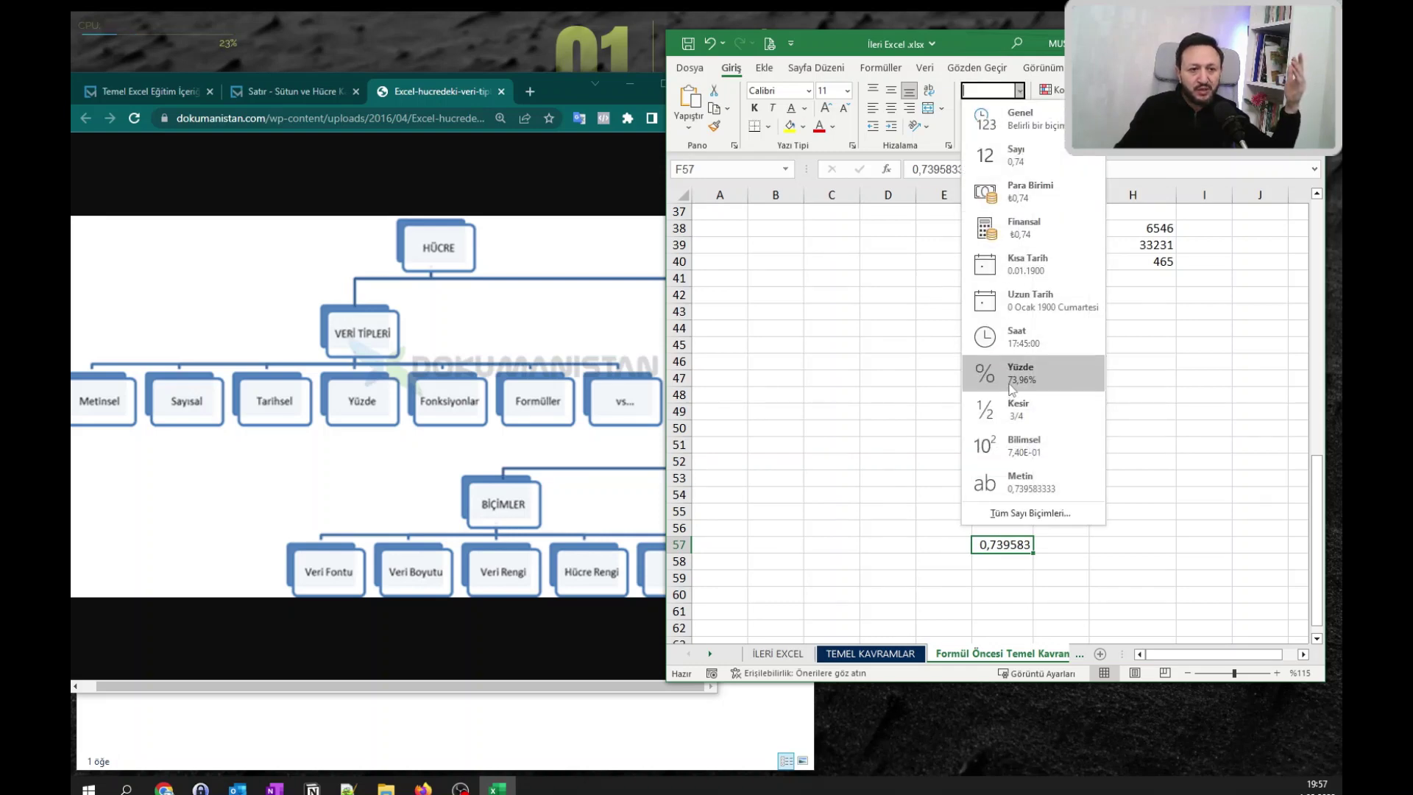
left_click(1020, 337)
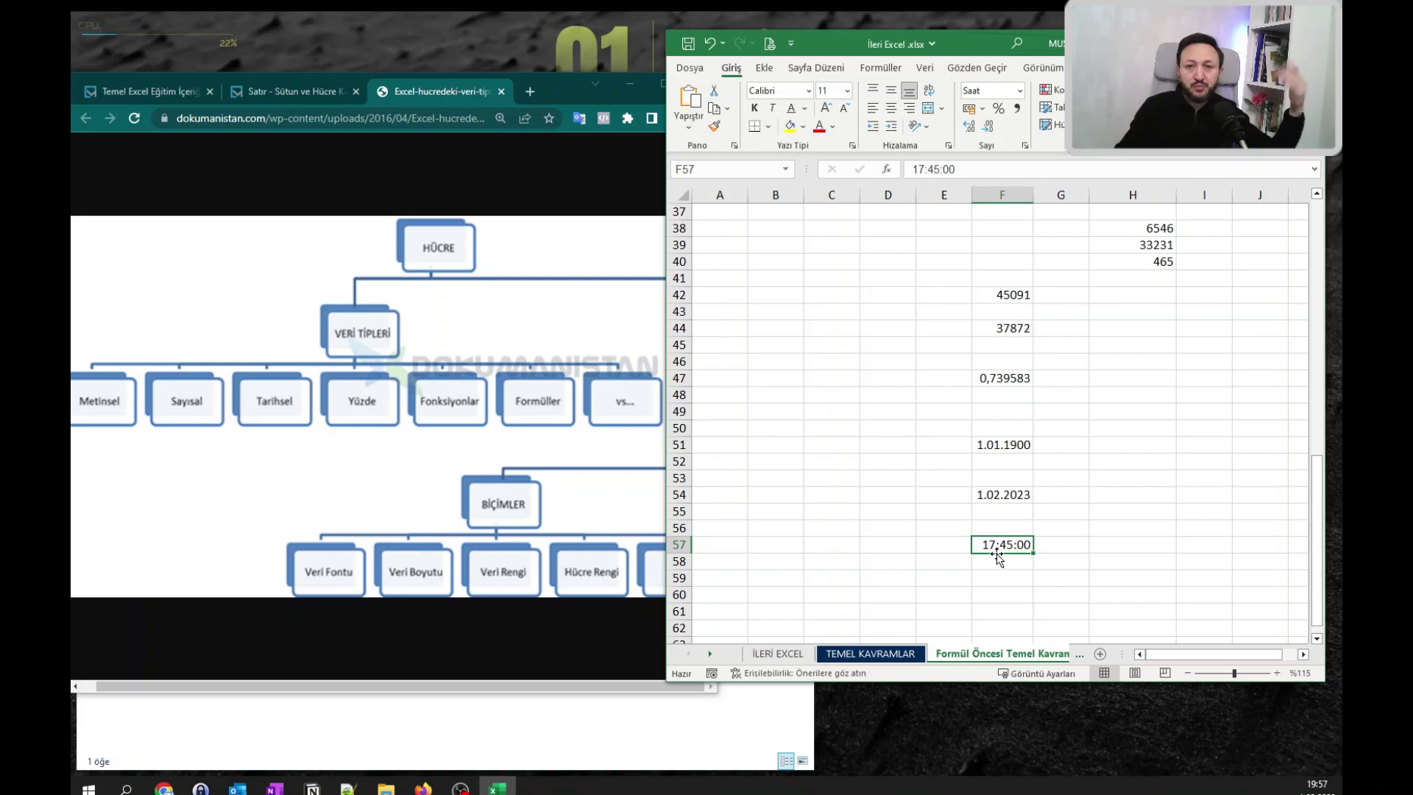
Enter 0,5 in F61 and apply the Time number format to it.
scroll(994, 568, "down", 1)
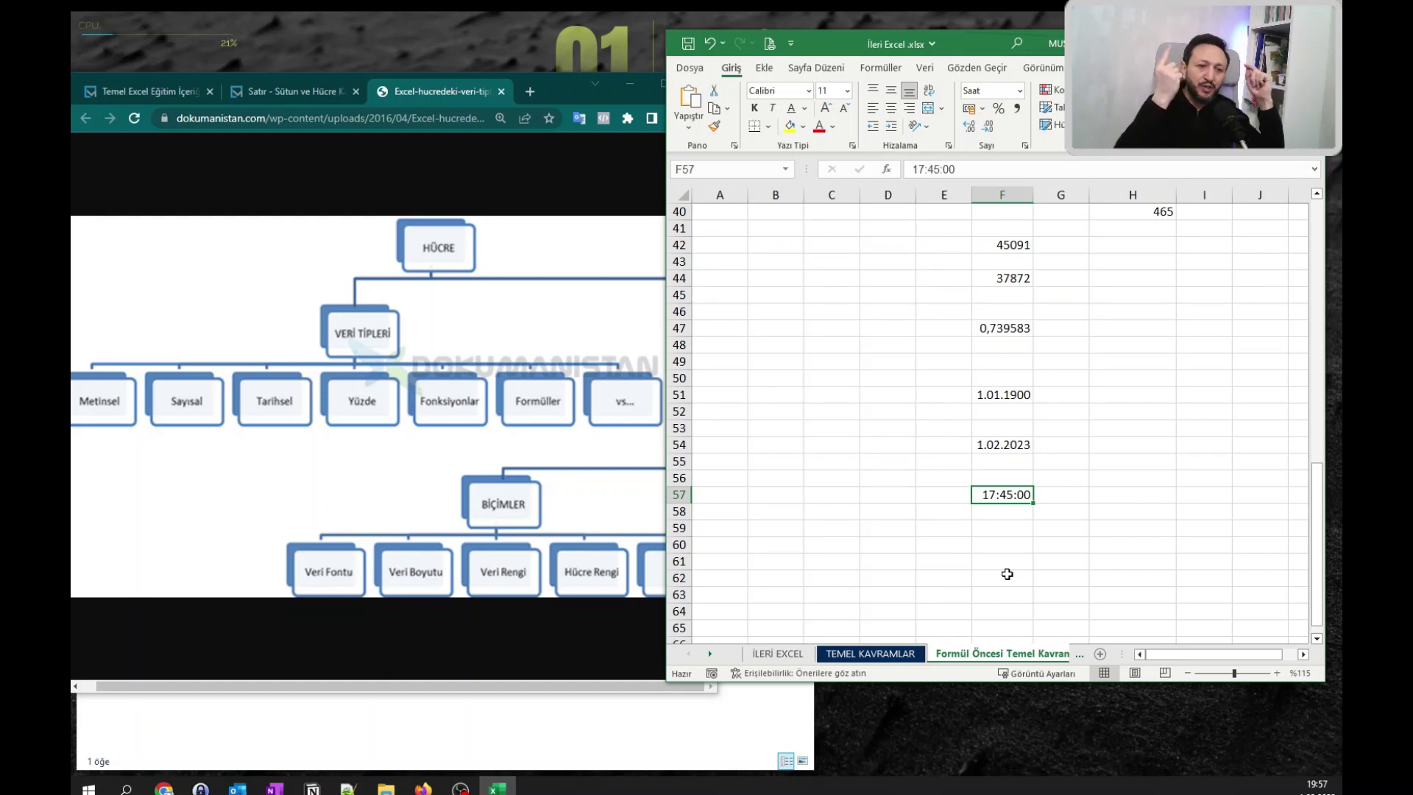
left_click(1005, 562)
type("0,")
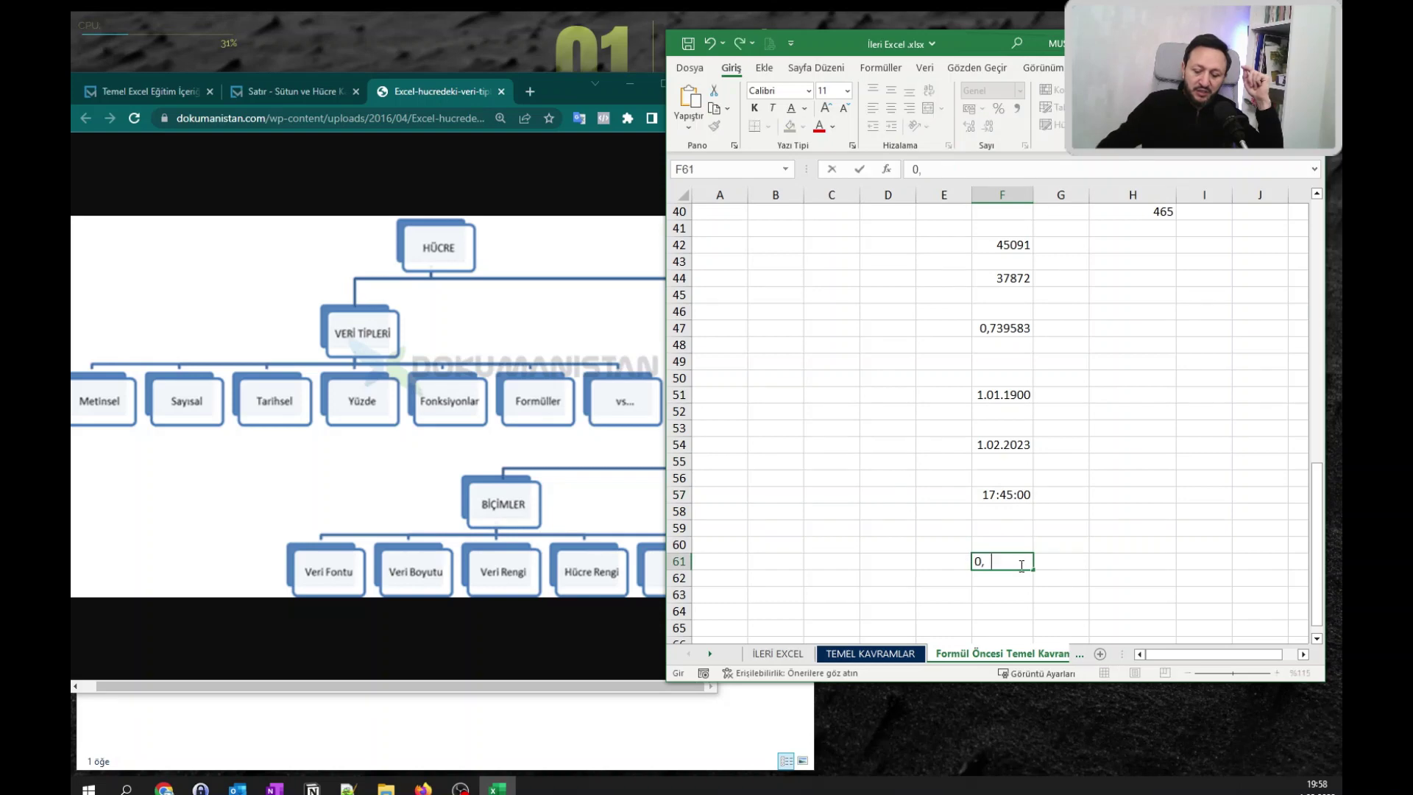
type("5")
key("Return")
left_click(1022, 563)
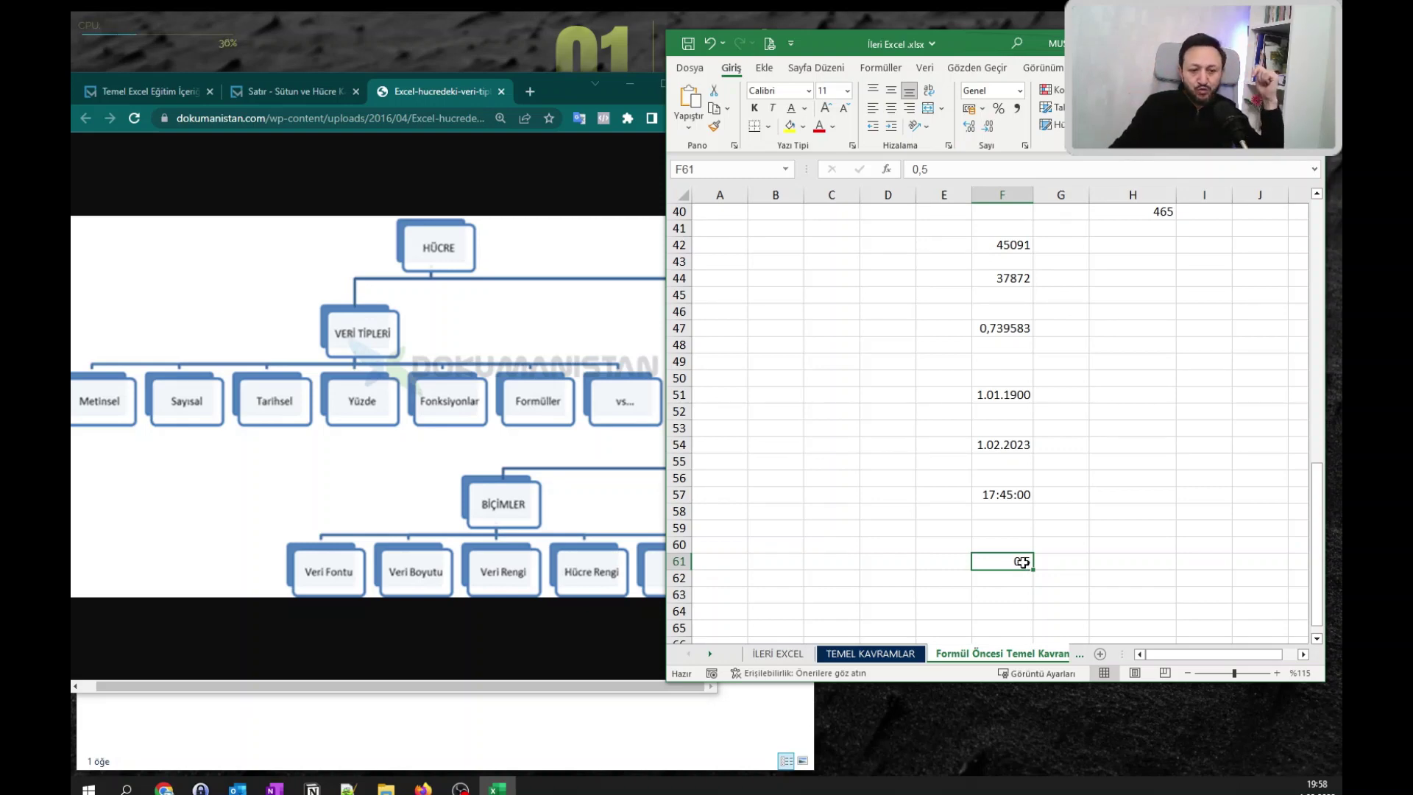
left_click(1019, 90)
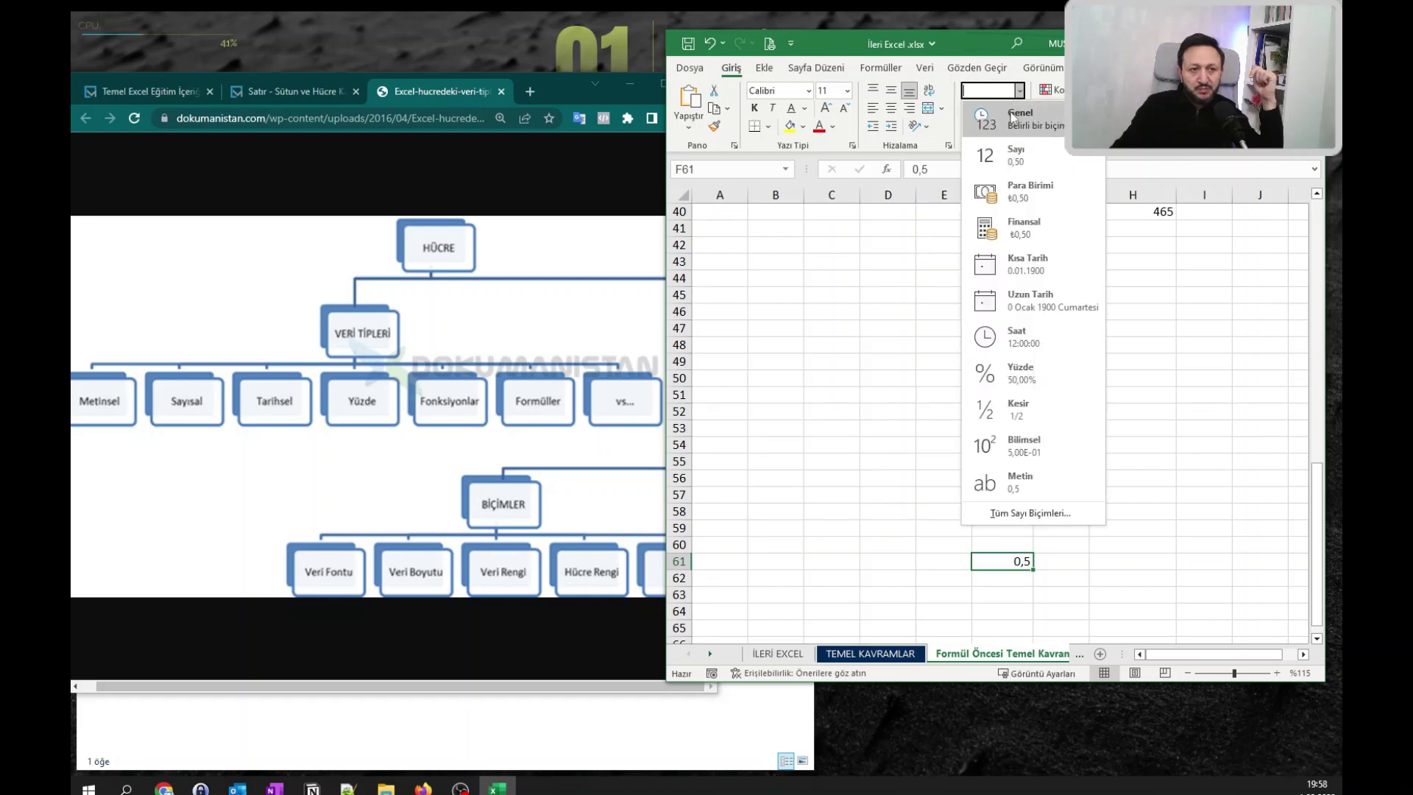
left_click(1045, 337)
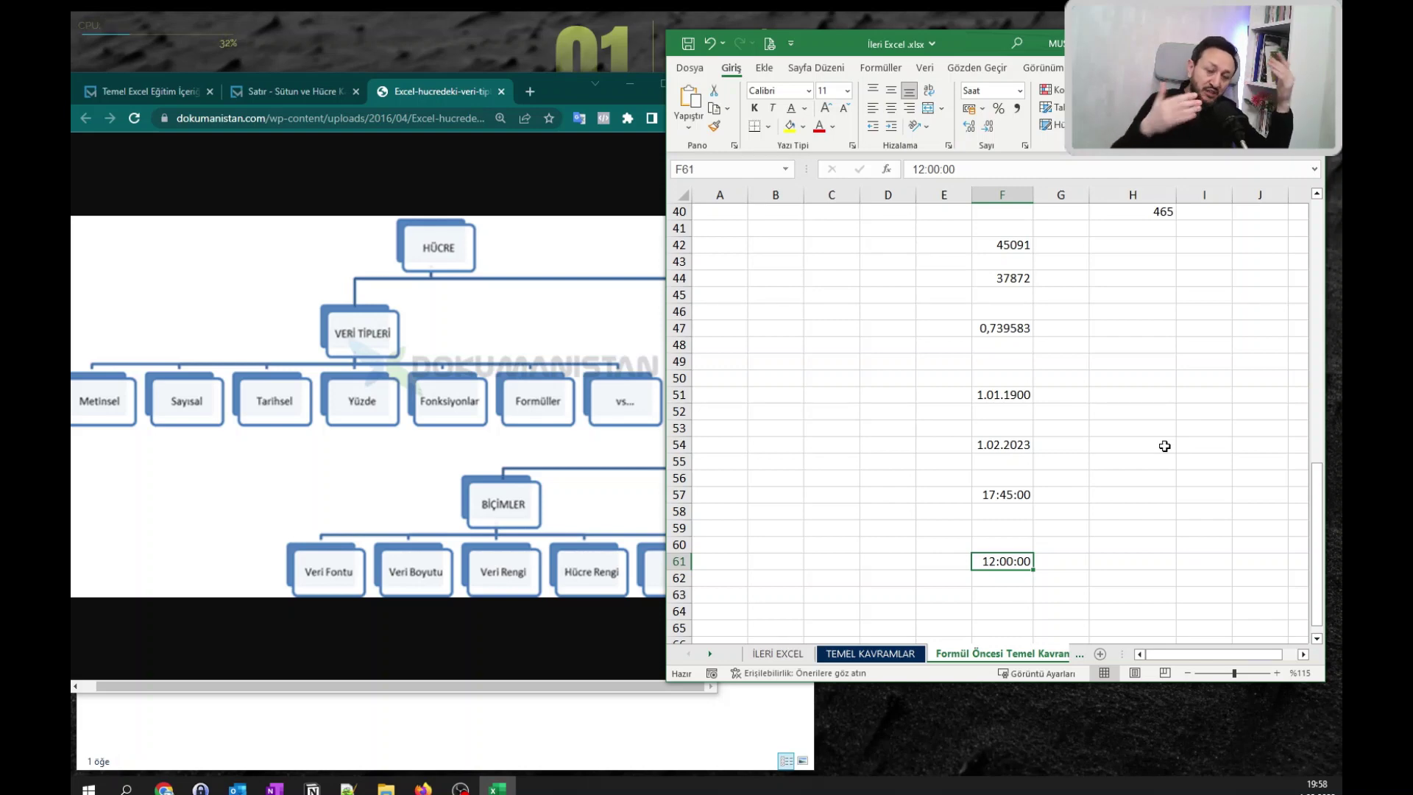
scroll(879, 357, "down", 7)
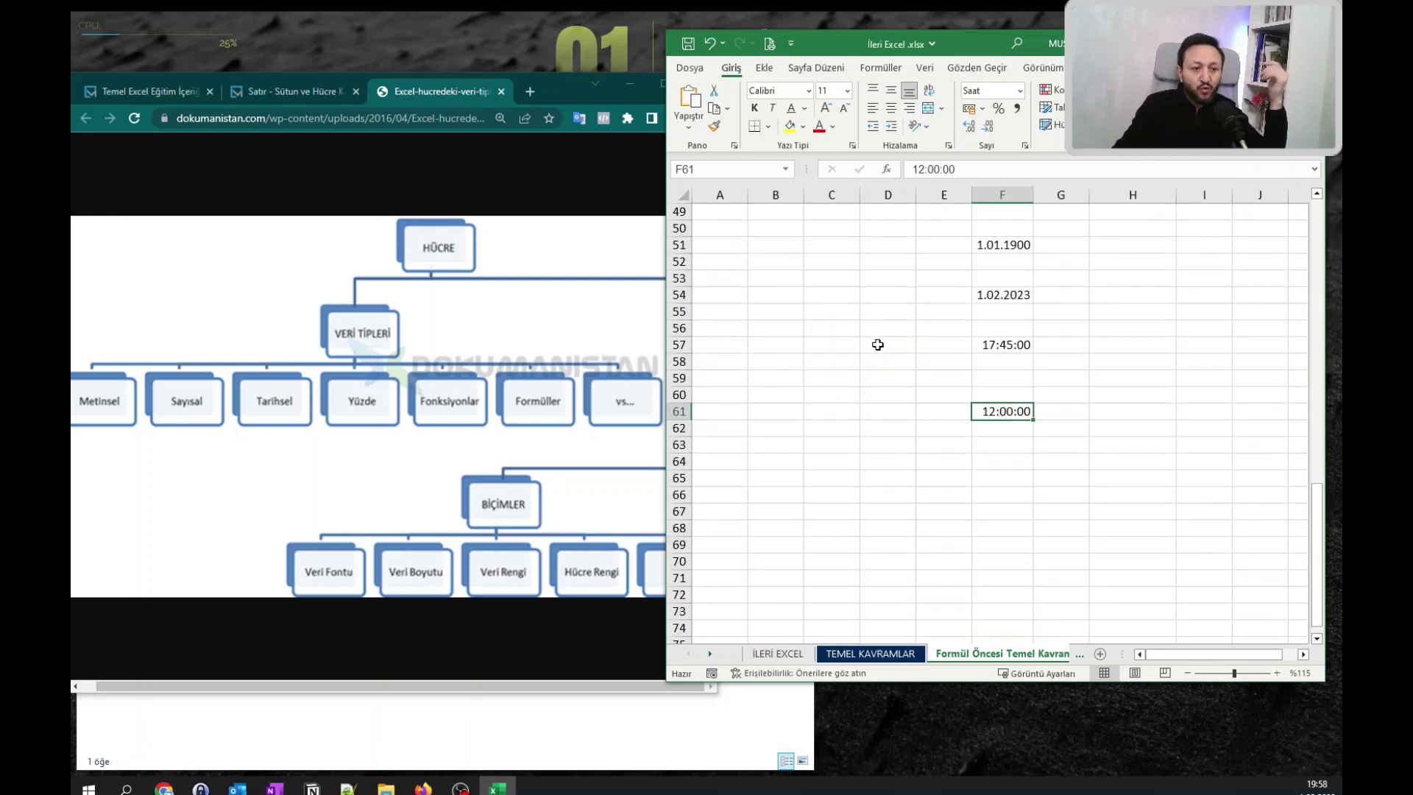
scroll(879, 357, "up", 1)
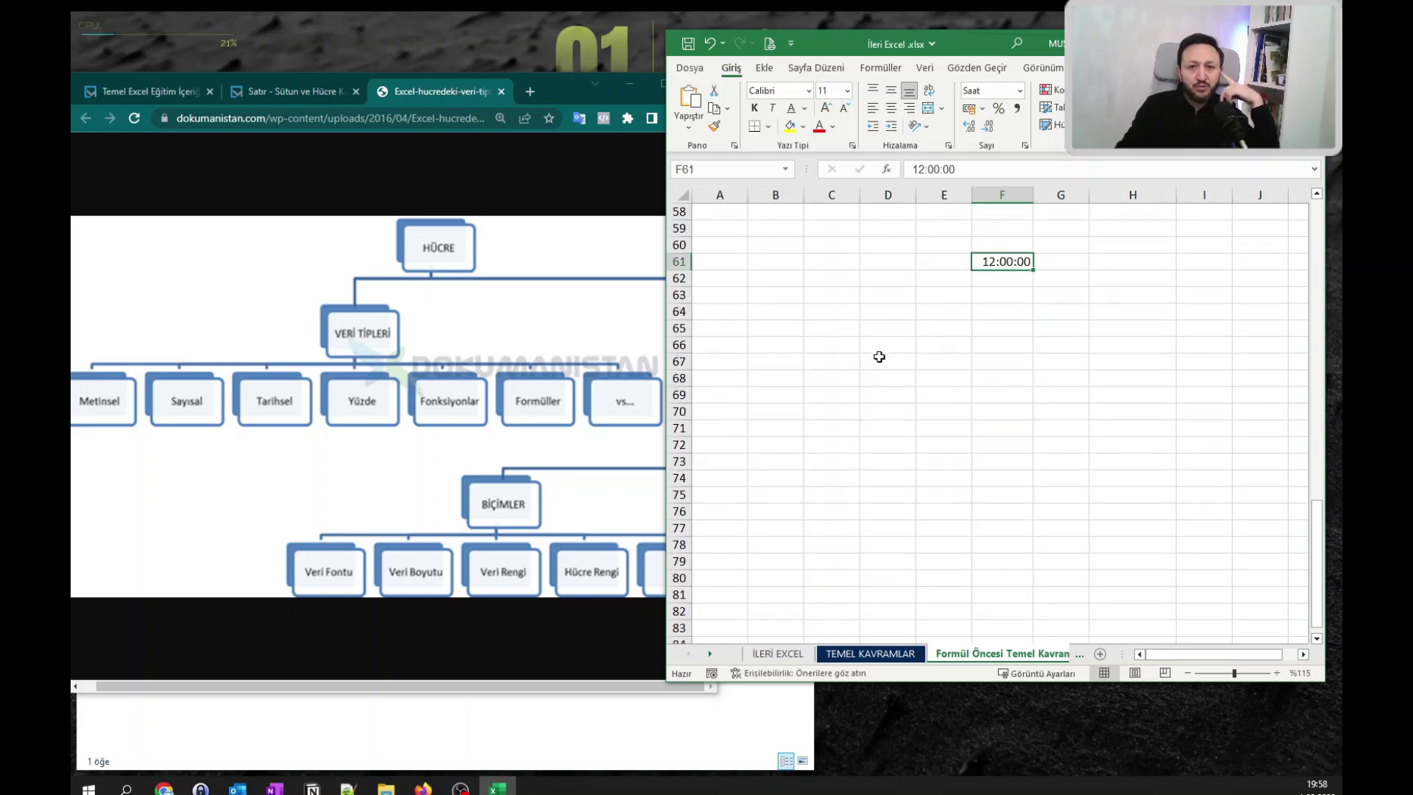
Enter the date 1/2/2023 in the empty cell D73 further down the sheet.
scroll(879, 357, "down", 3)
left_click(886, 312)
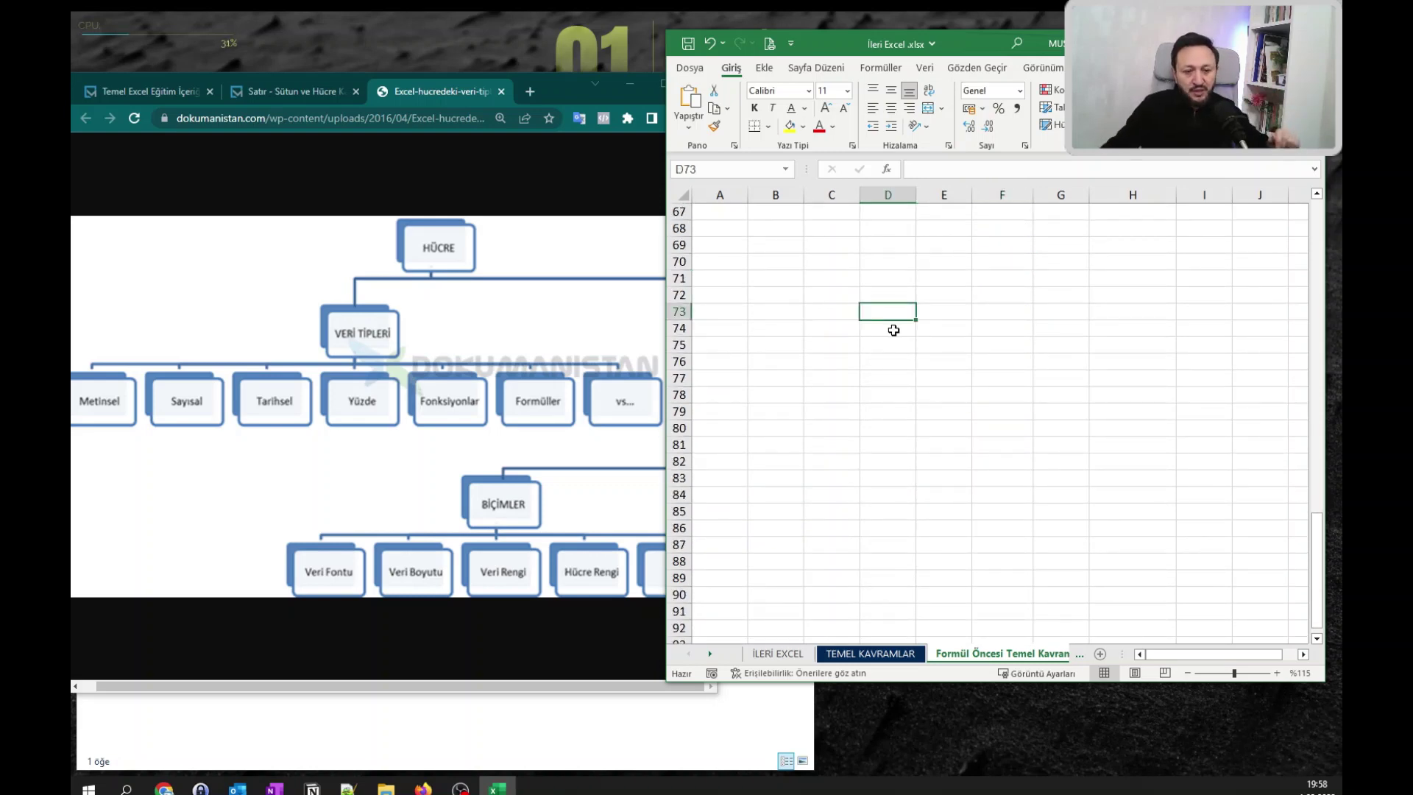
type("12")
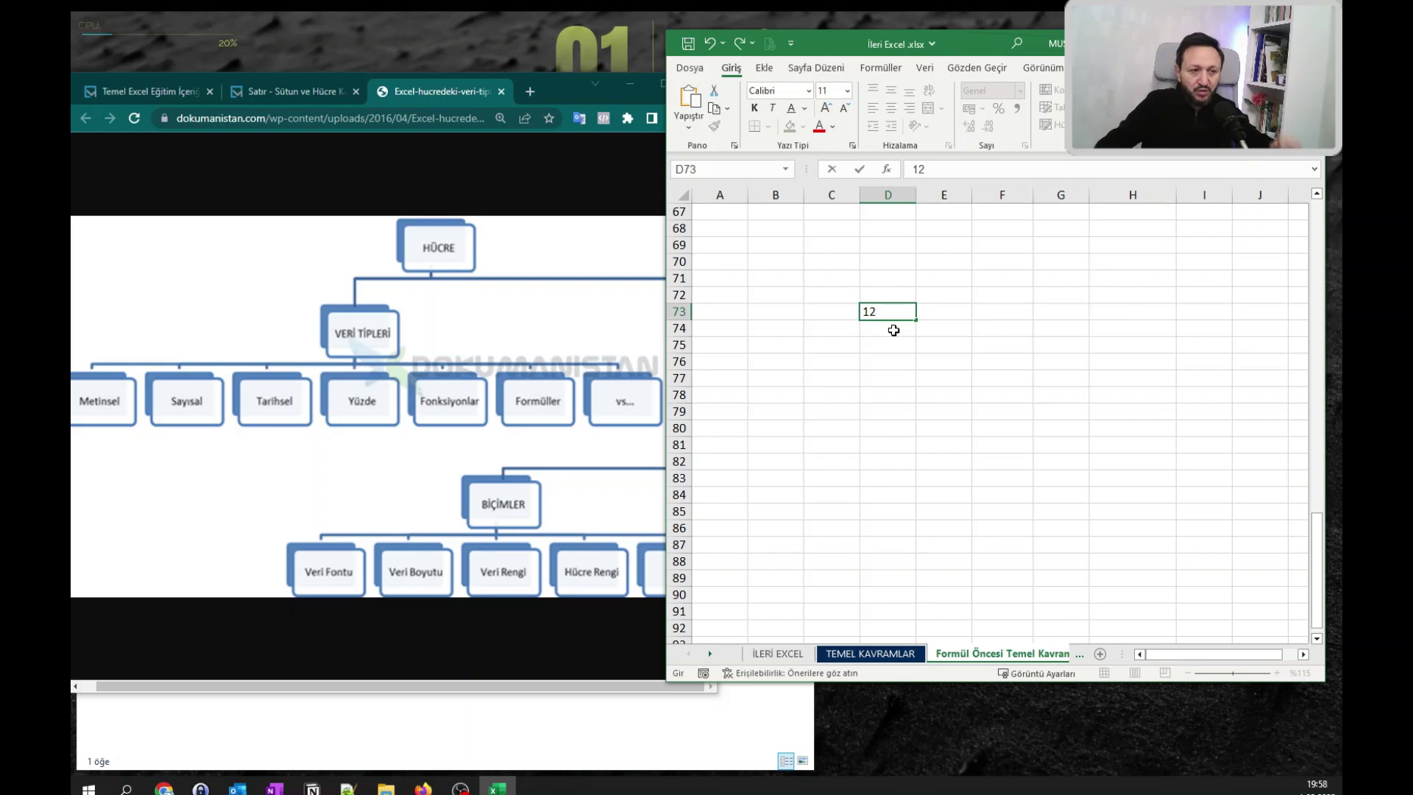
key("Escape")
type("1/2/203")
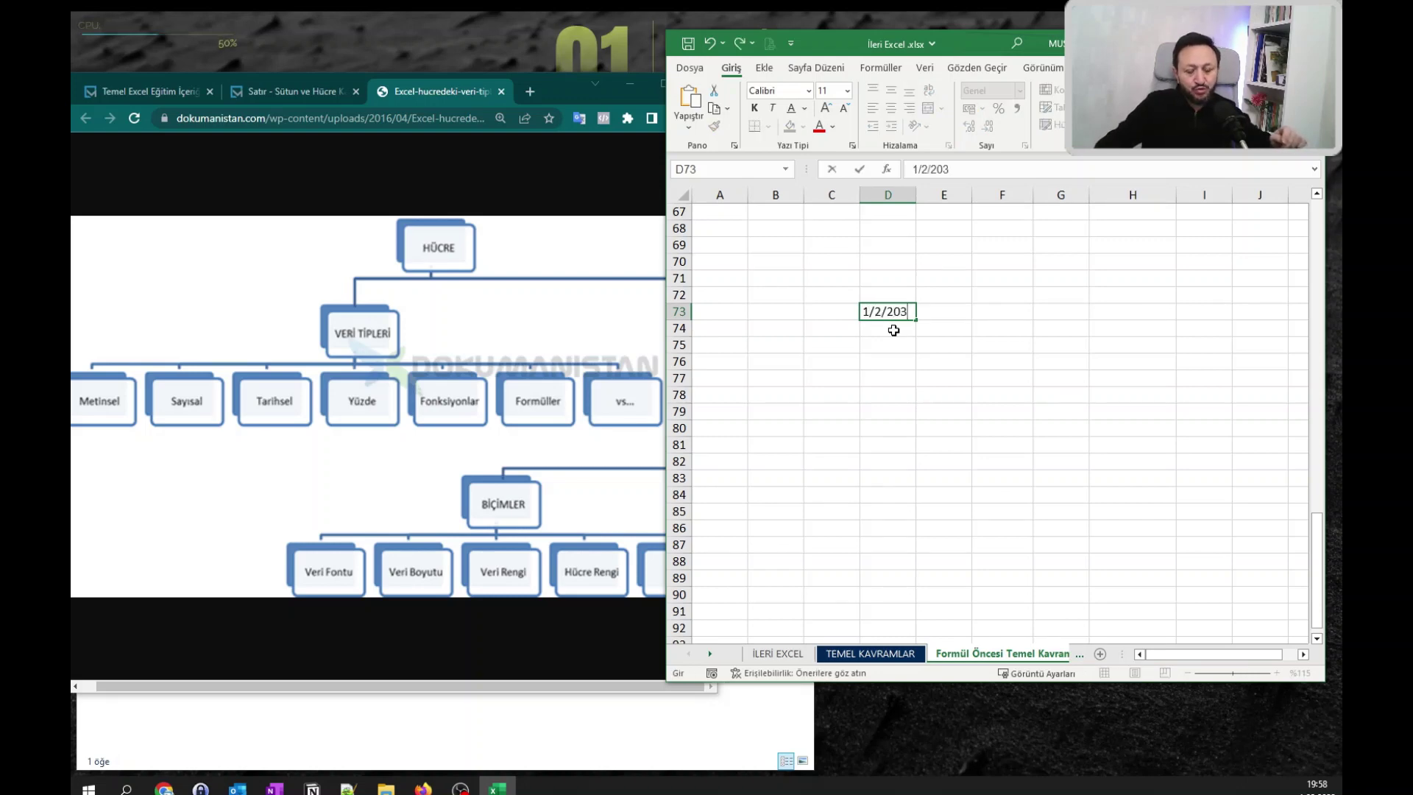
key("BackSpace")
type("23")
key("Return")
key("Up")
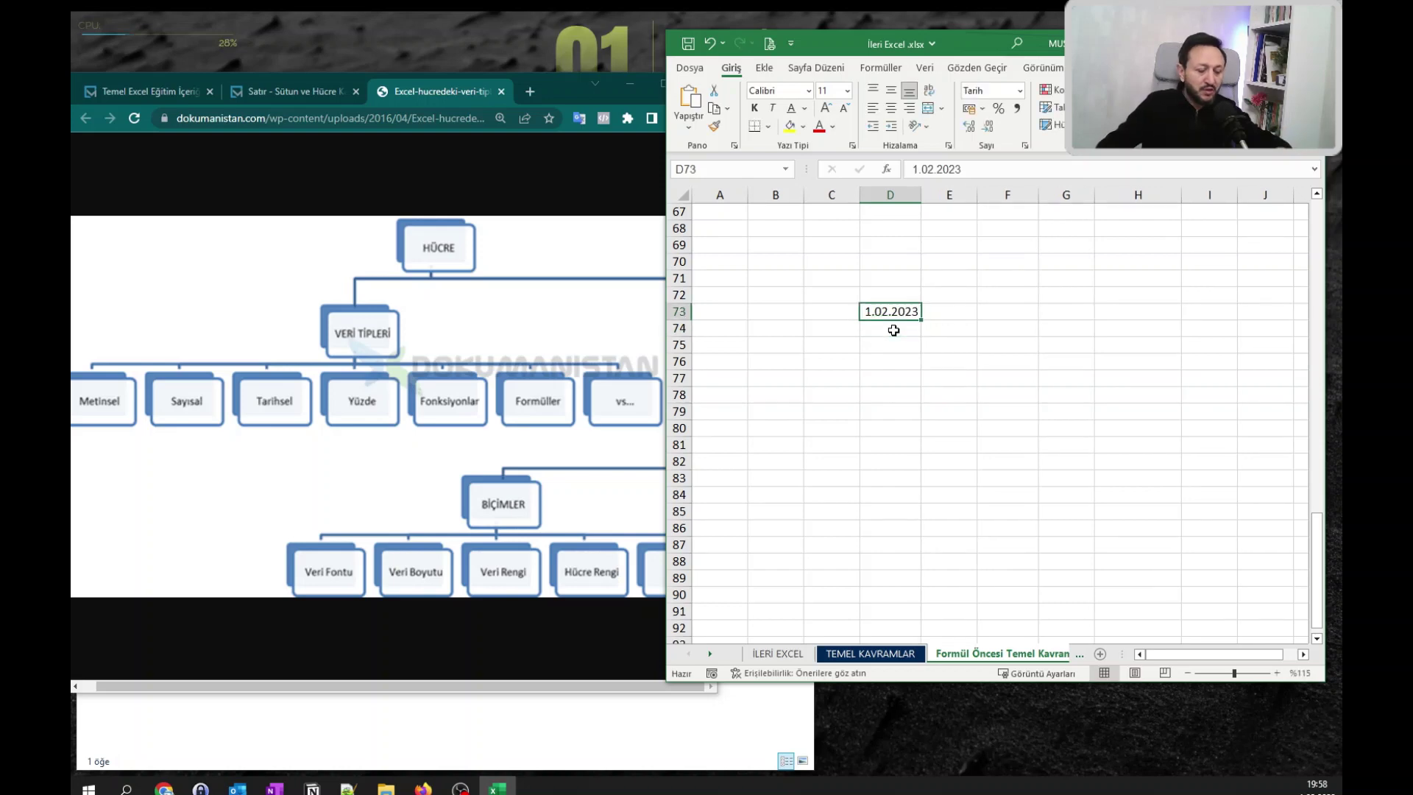
Add the time 19:58 after the date in D73.
key("F2")
type("19")
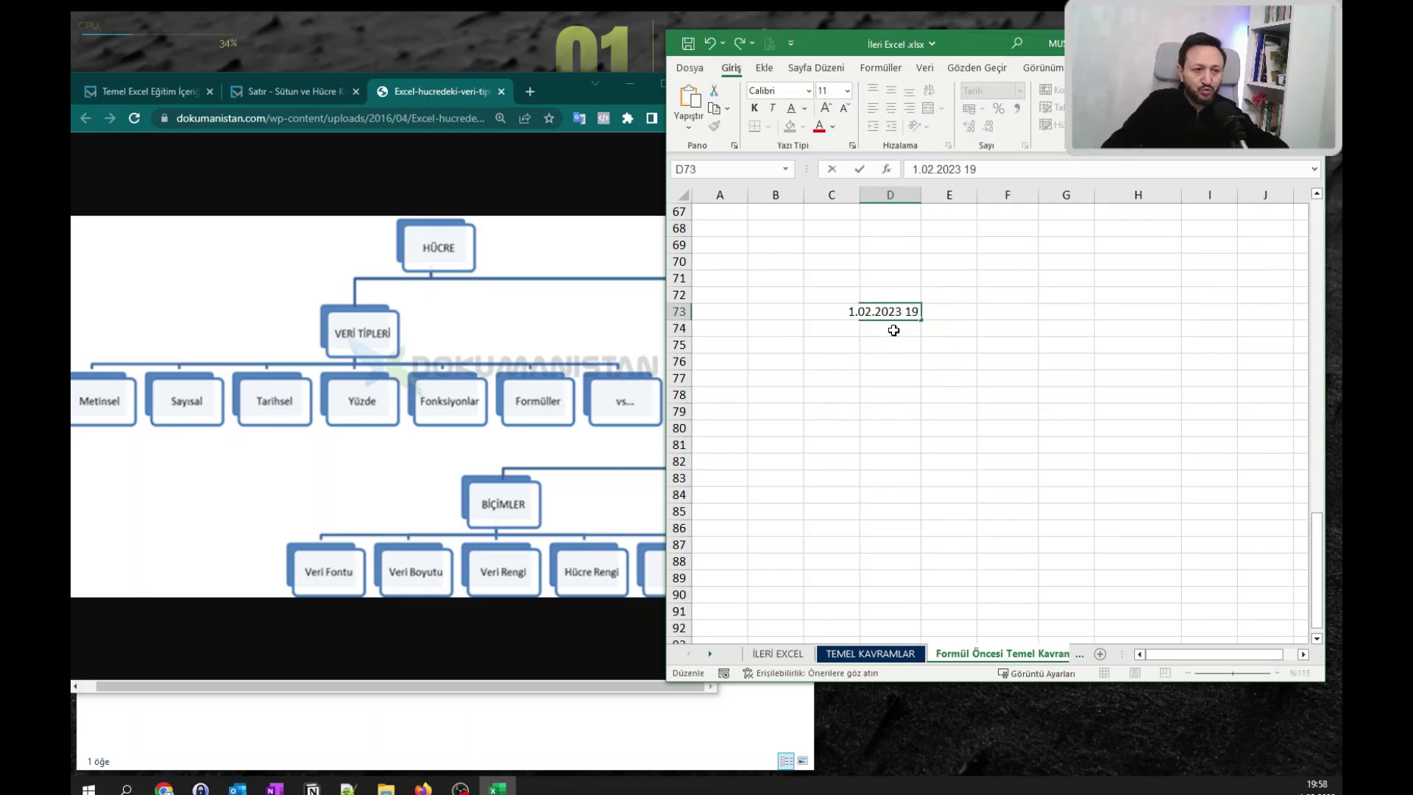
type(":58")
key("Return")
key("Up")
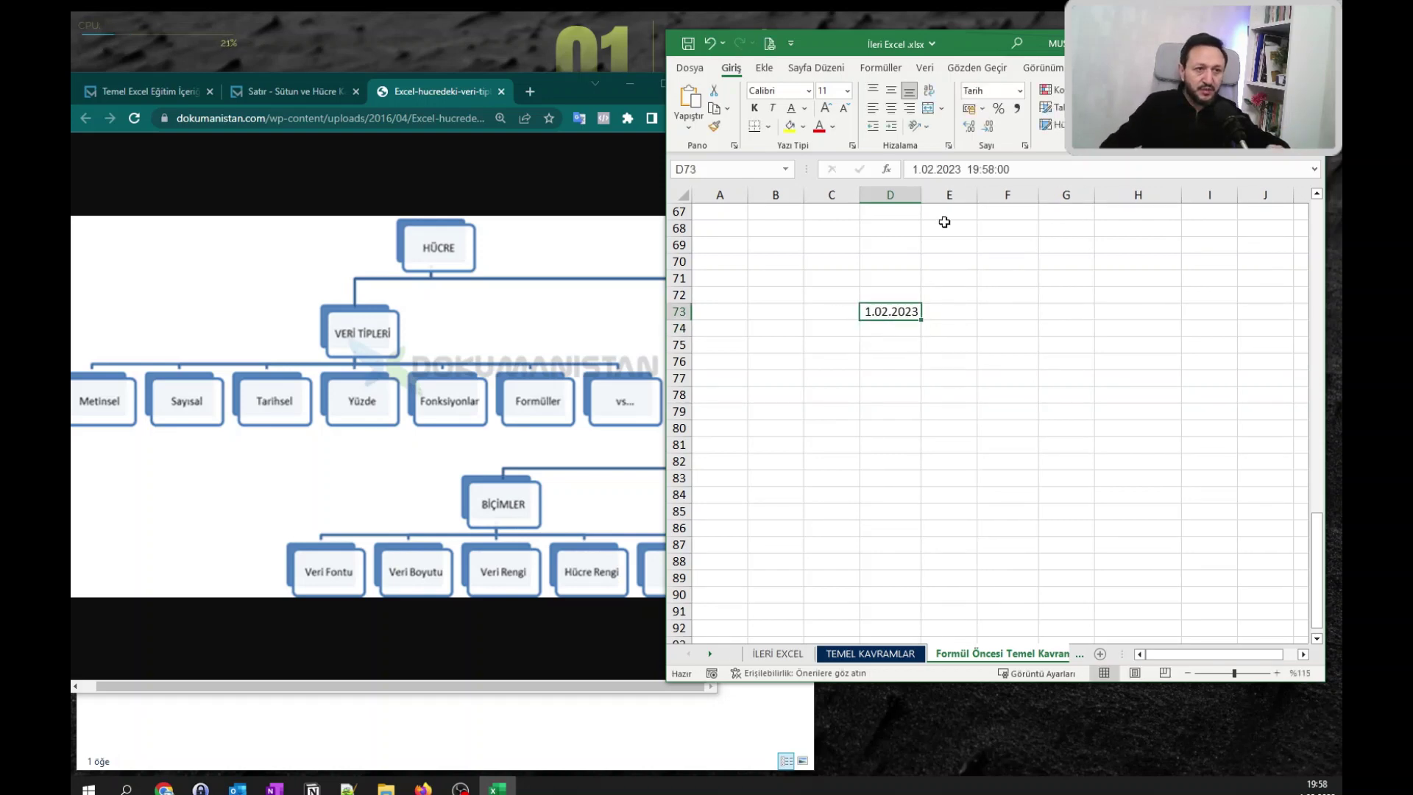
Format D73 with the date type 14 Mart 2012 13:30, which combines the long date and the time.
left_click(1019, 90)
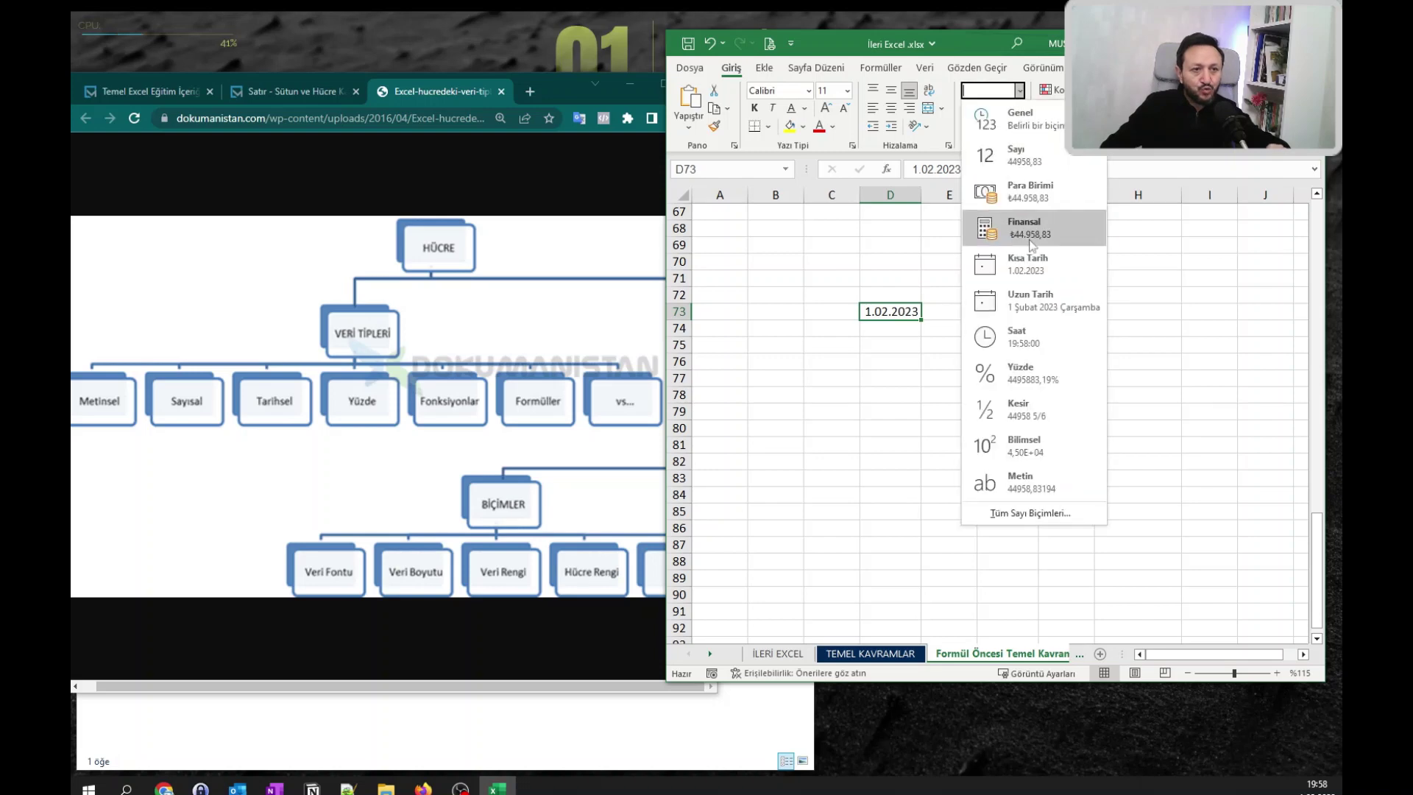
left_click(1045, 303)
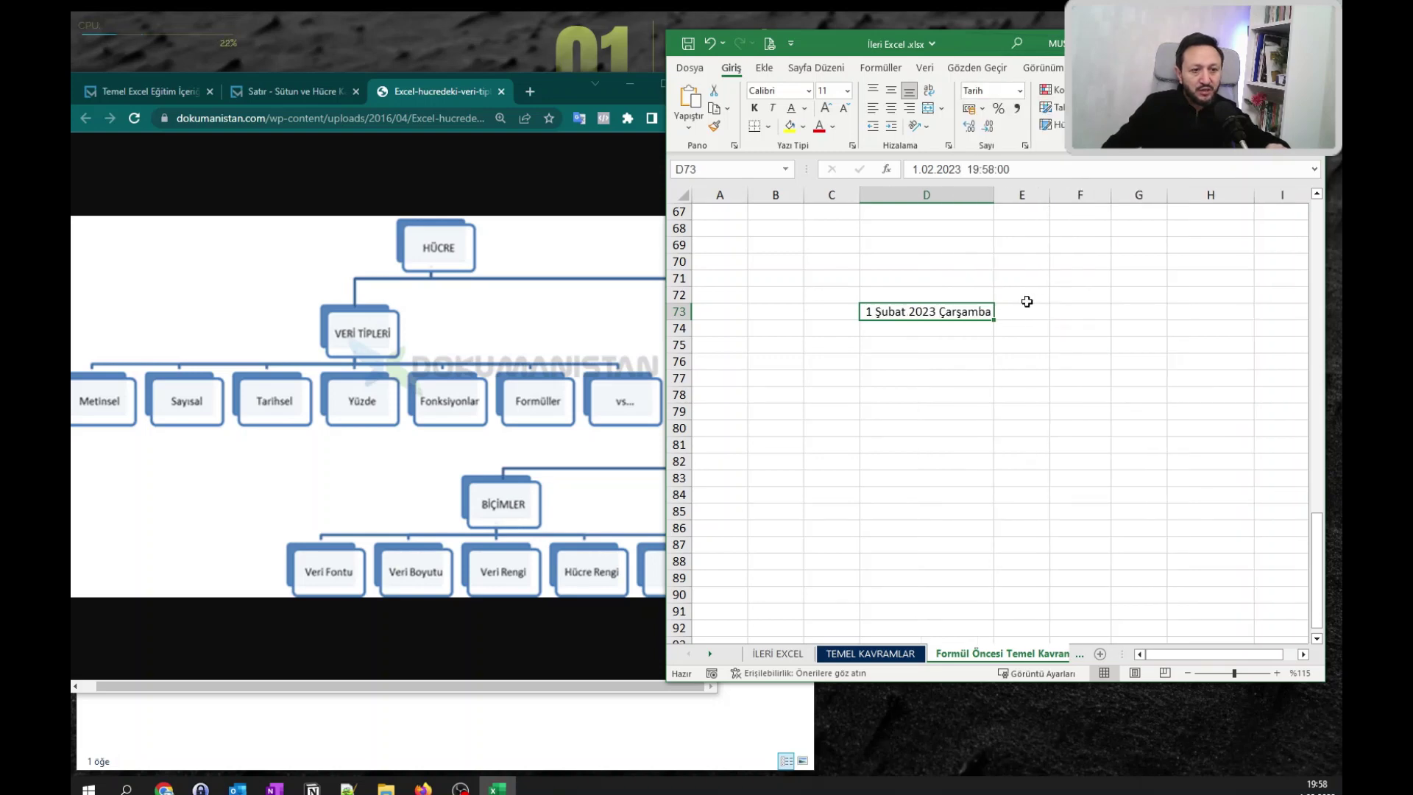
right_click(957, 310)
left_click(1030, 684)
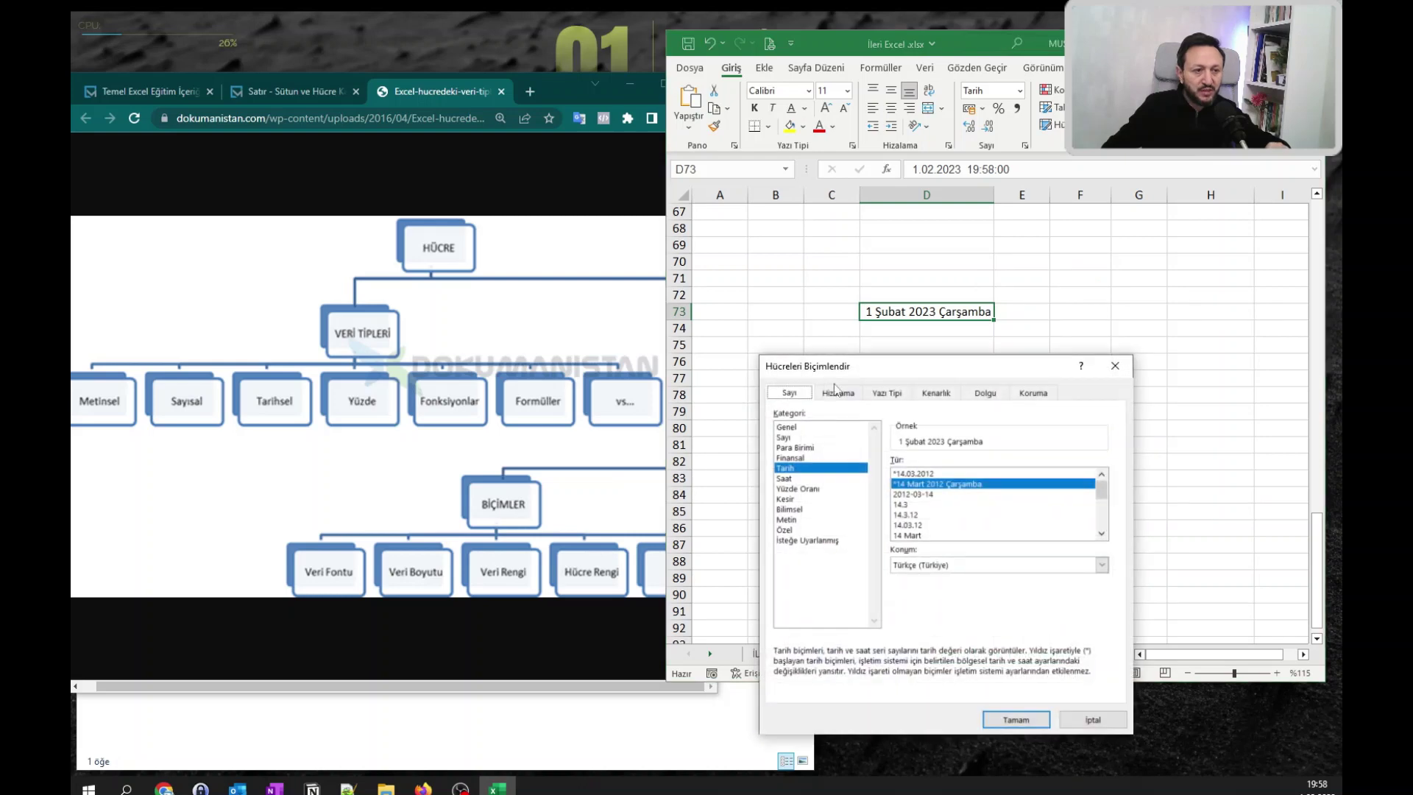
scroll(1096, 536, "down", 4)
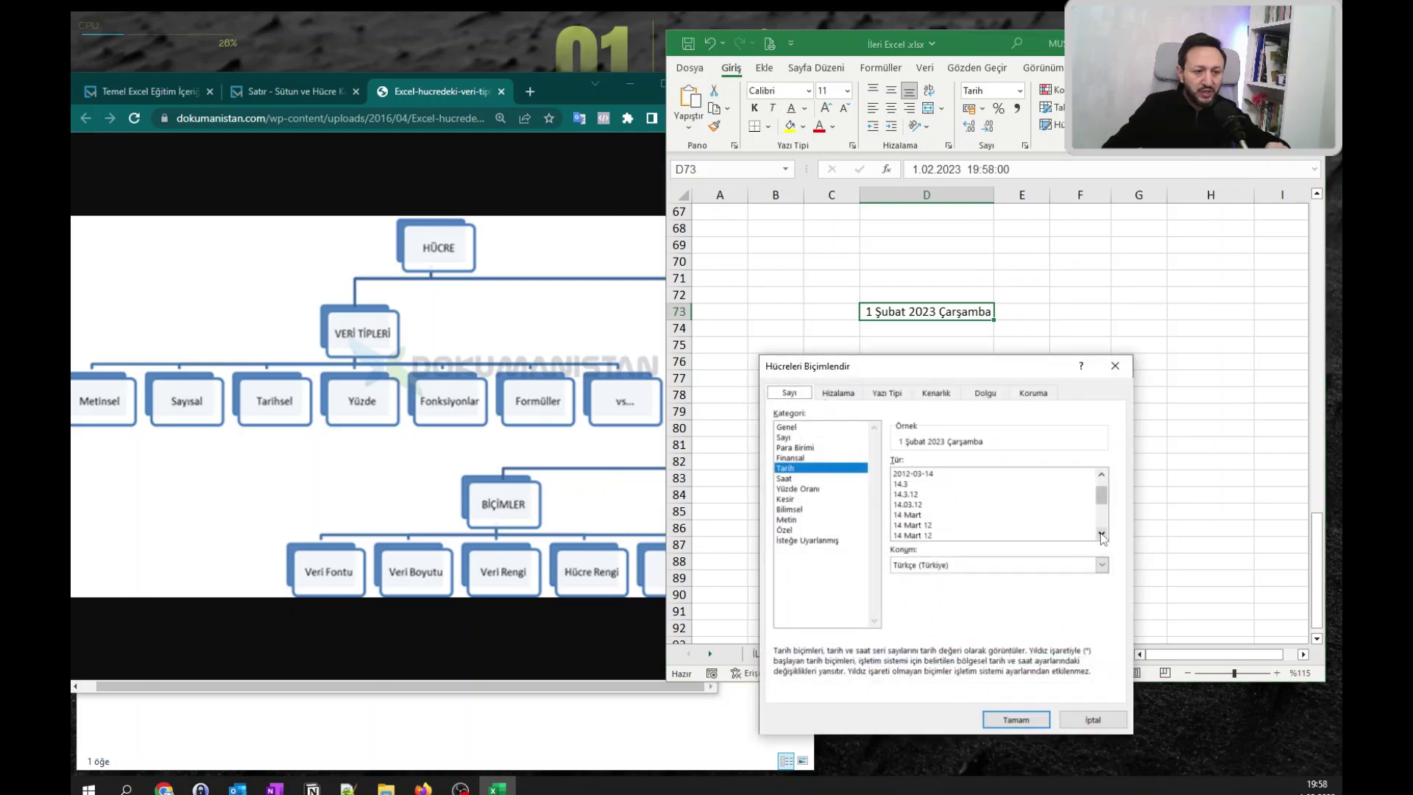
left_click(953, 515)
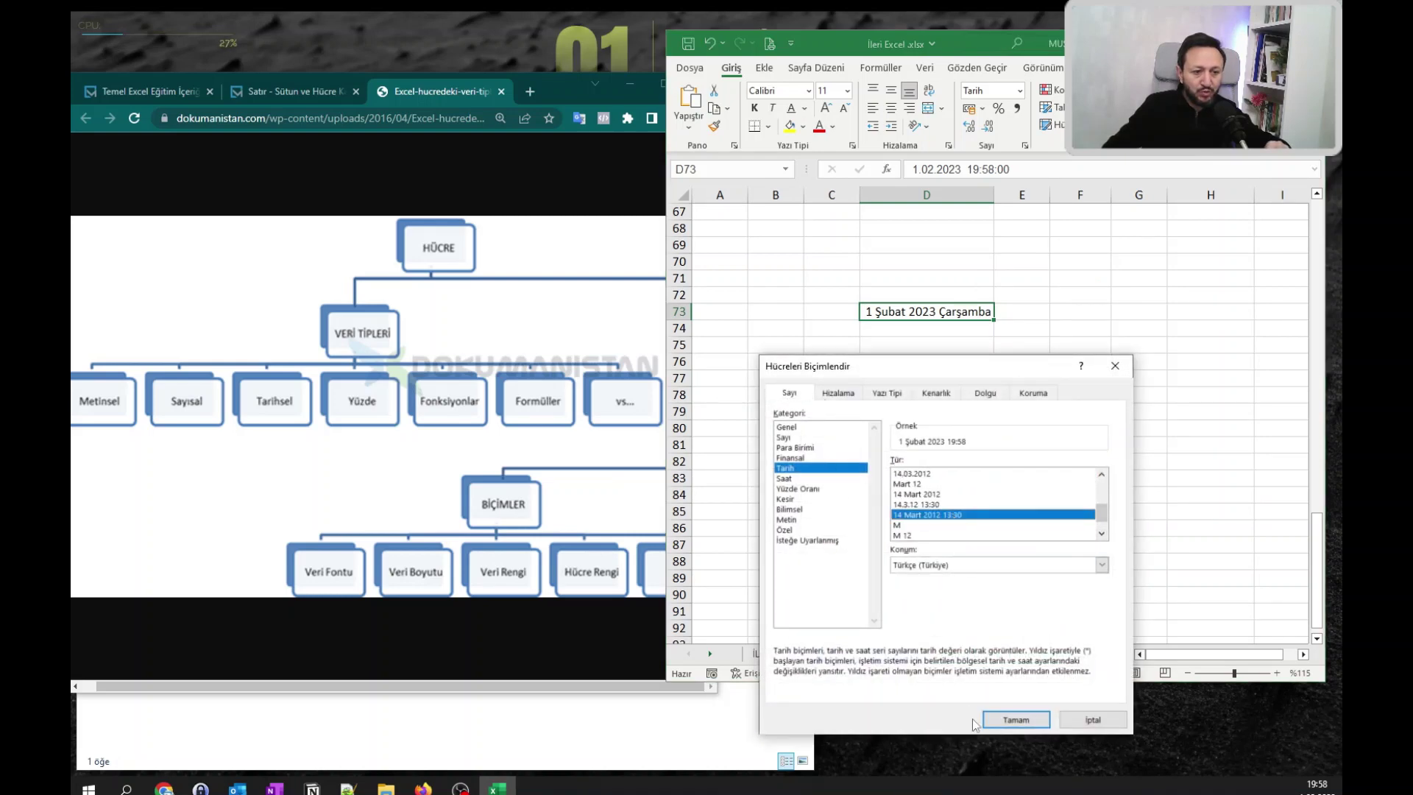
left_click(1015, 719)
Copy the formatted date and time from D73 into D72 directly above it.
key("ctrl+c")
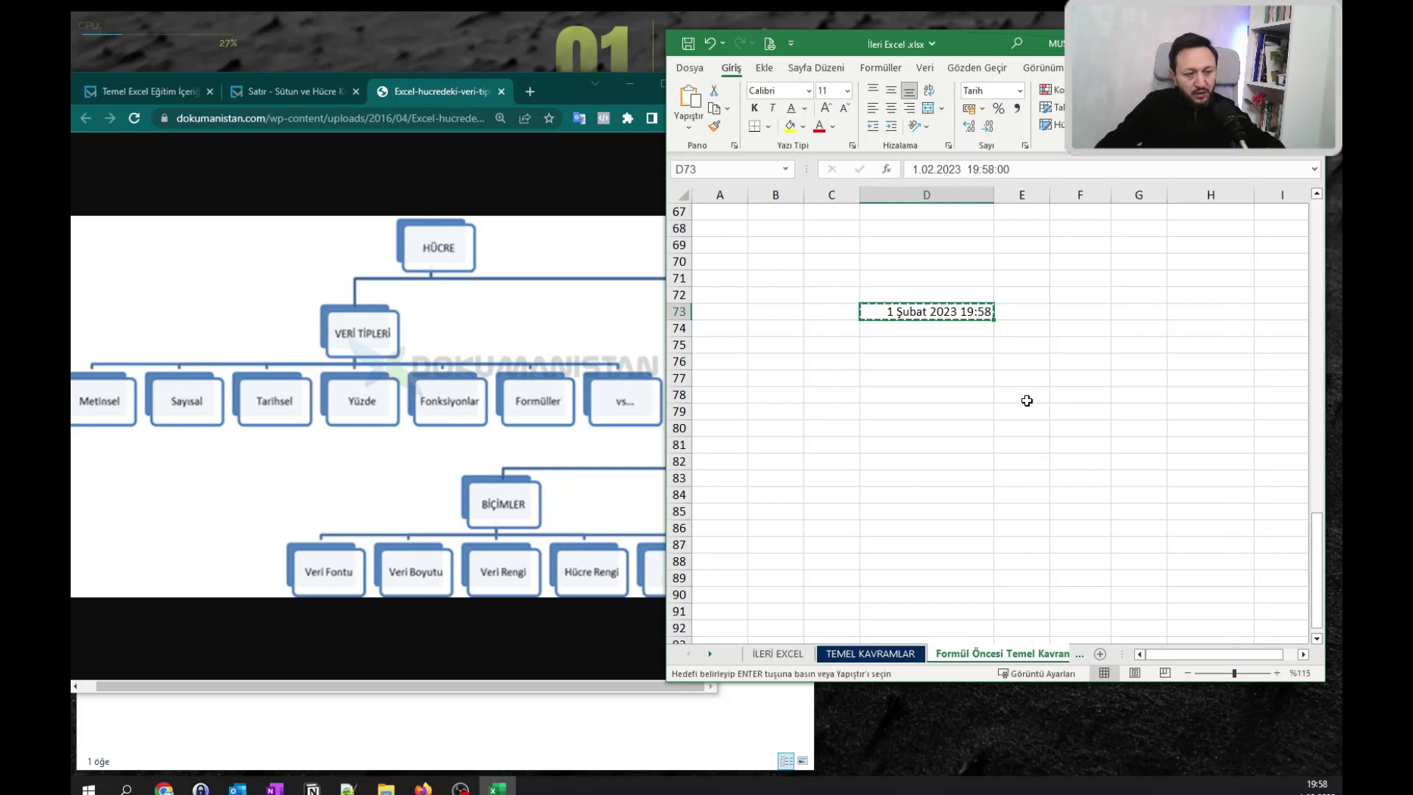
key("Up")
key("ctrl+v")
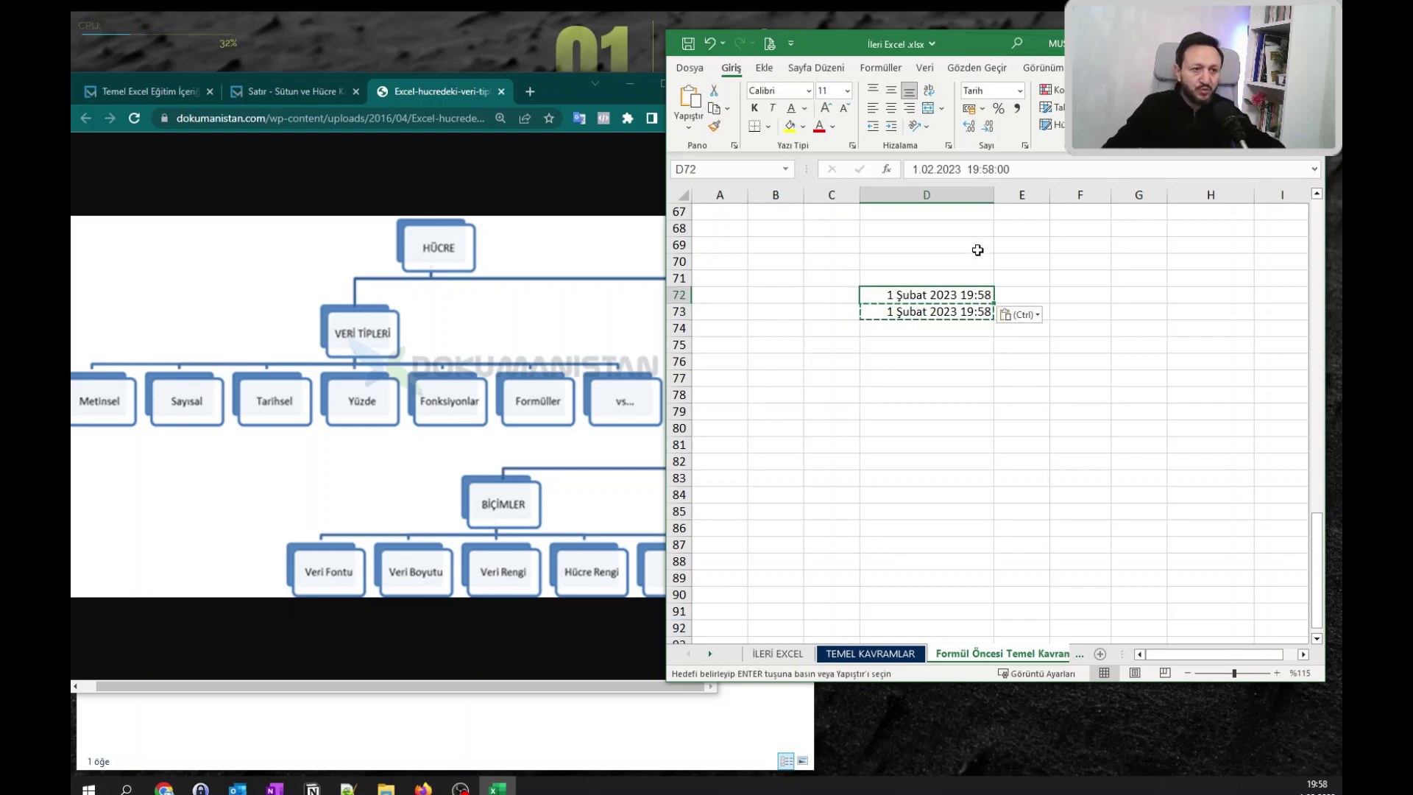
key("Escape")
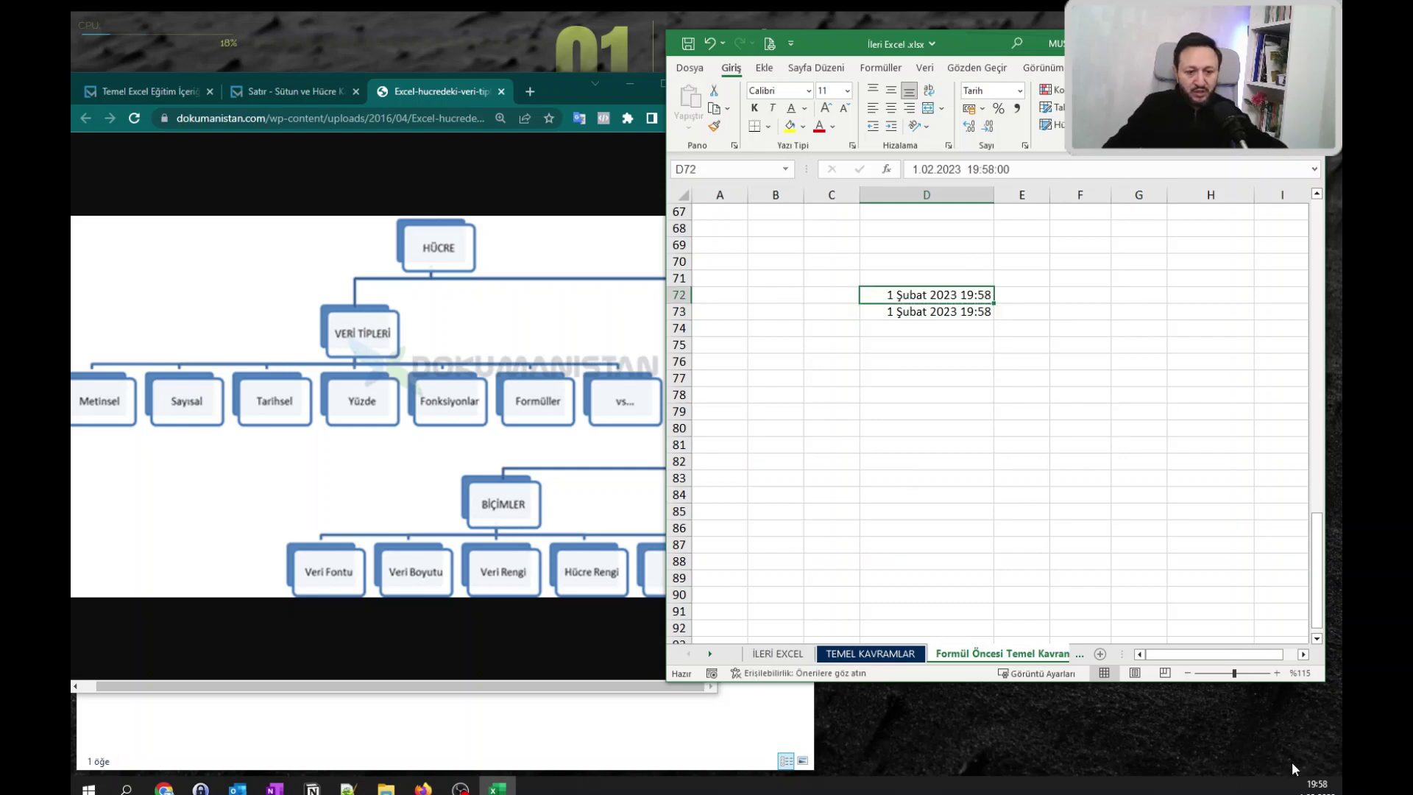
Check January 2023 in the system calendar and replace the content of D72 with the date 11/1/23.
left_click(1316, 784)
scroll(1139, 395, "up", 2)
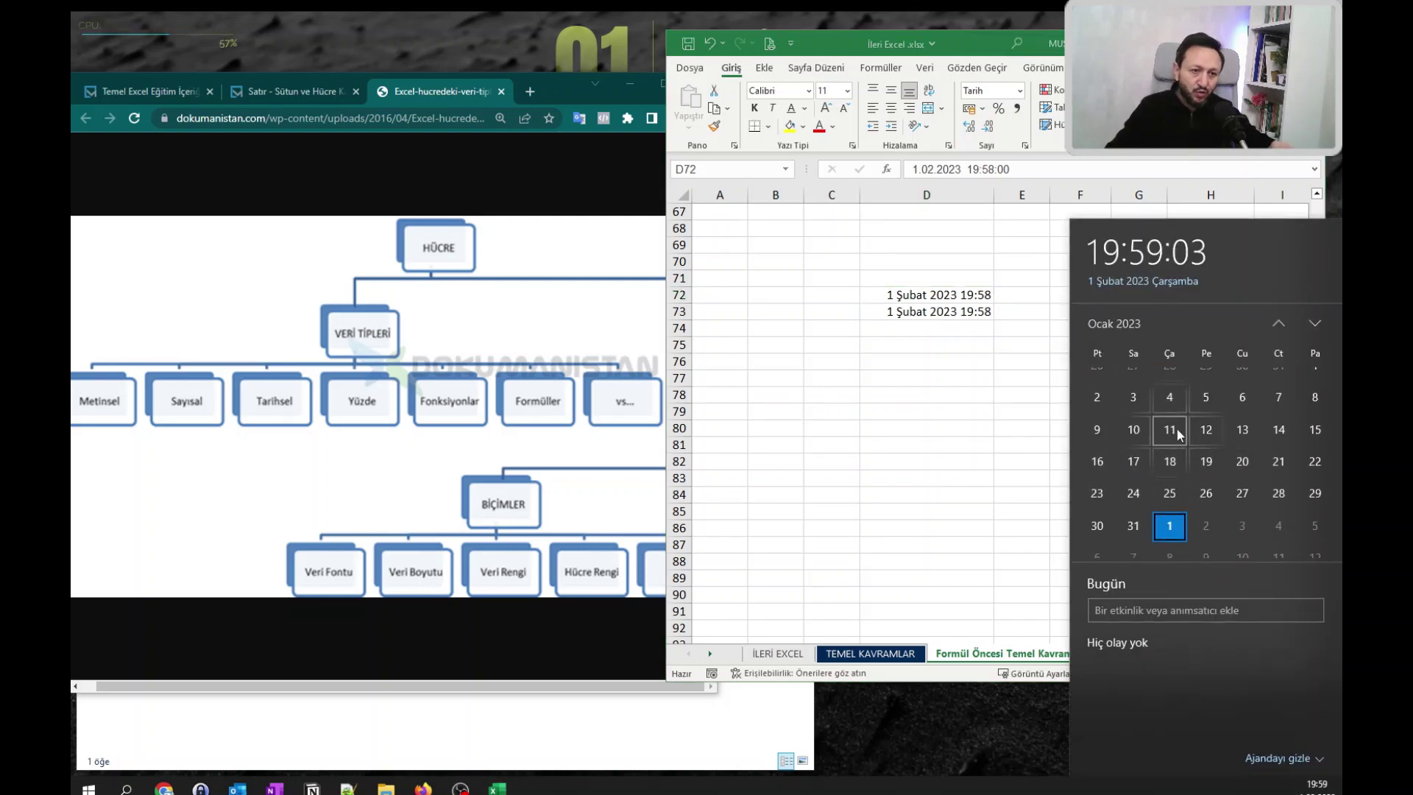
left_click(957, 294)
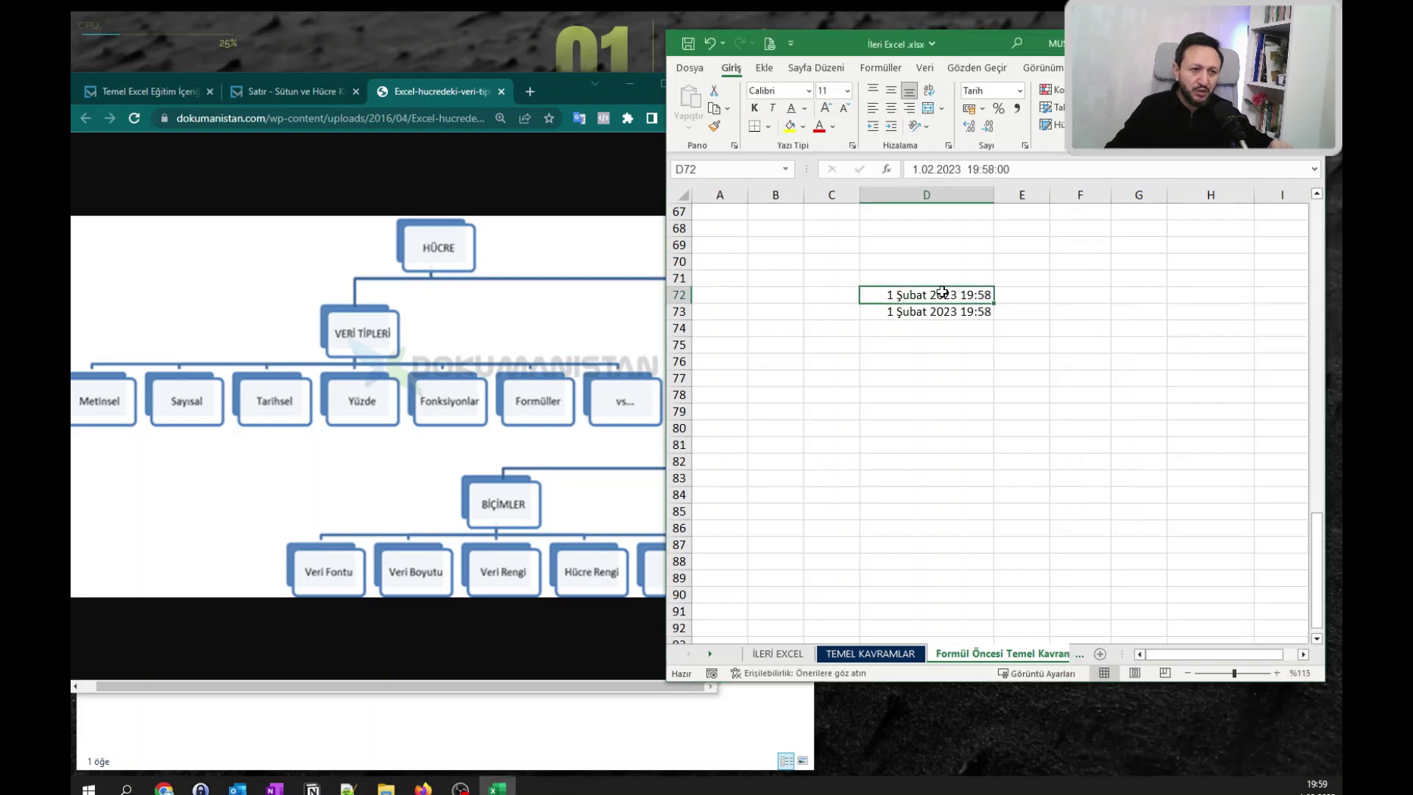
type("11/1/23")
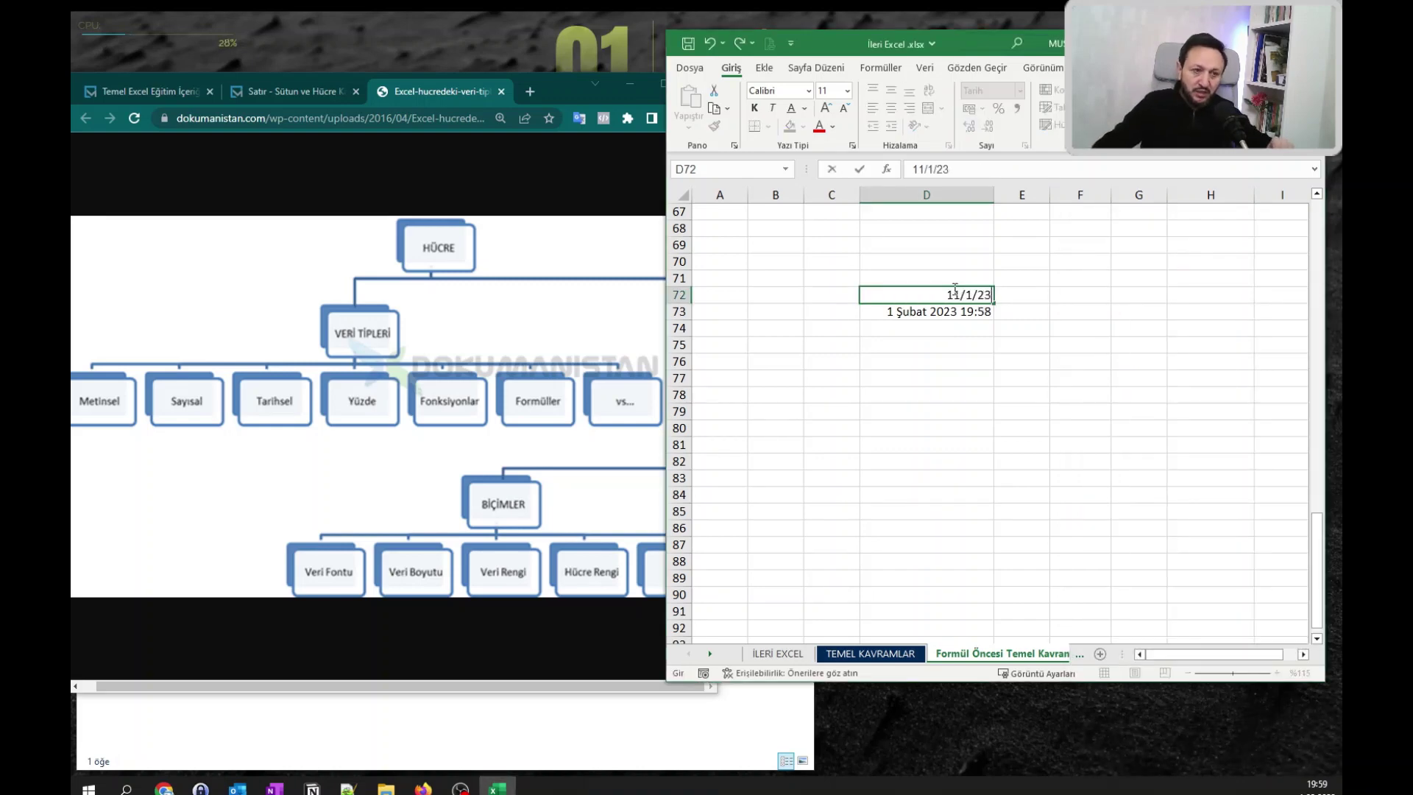
key("Return")
left_click(954, 292)
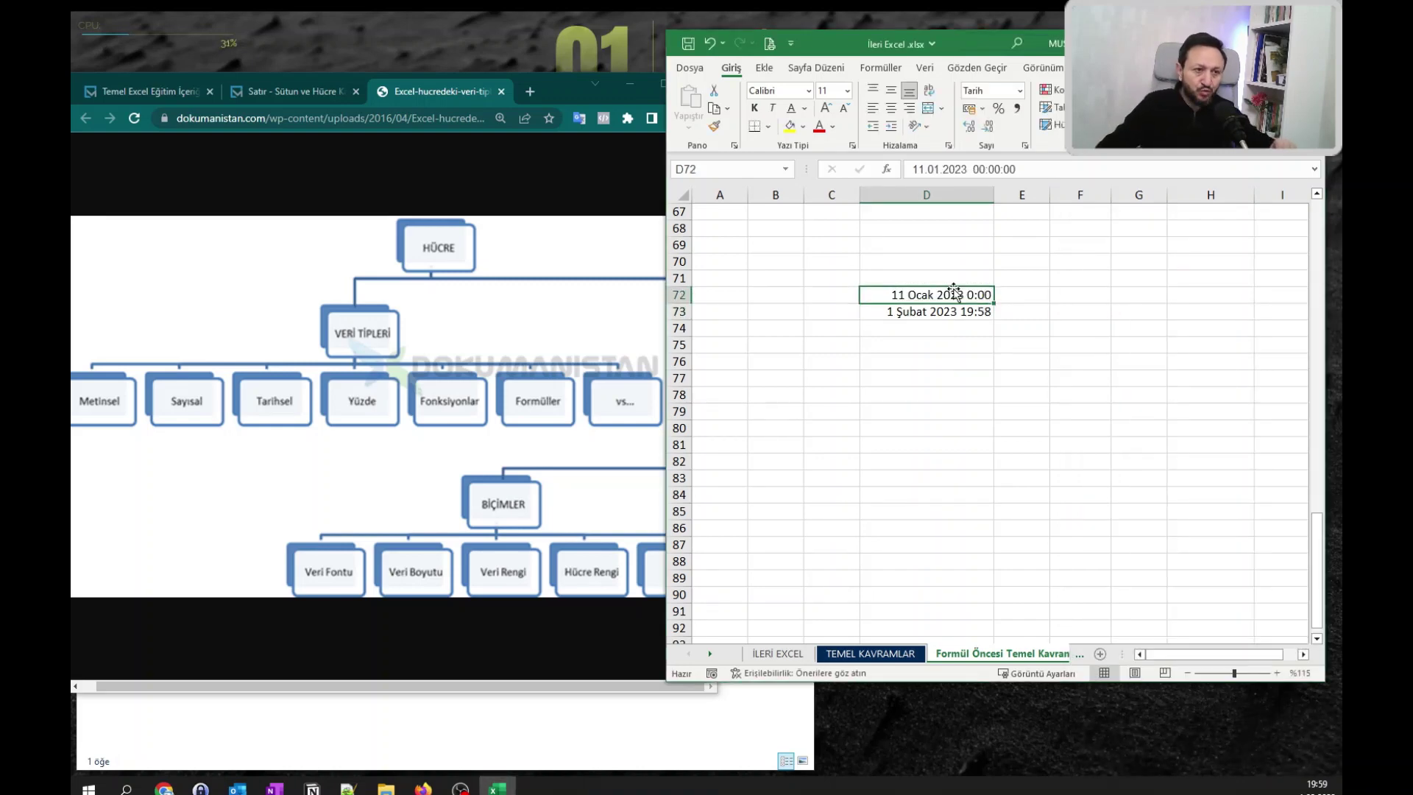
Set the time part of the date in D72 to 07:45:38.
double_click(975, 169)
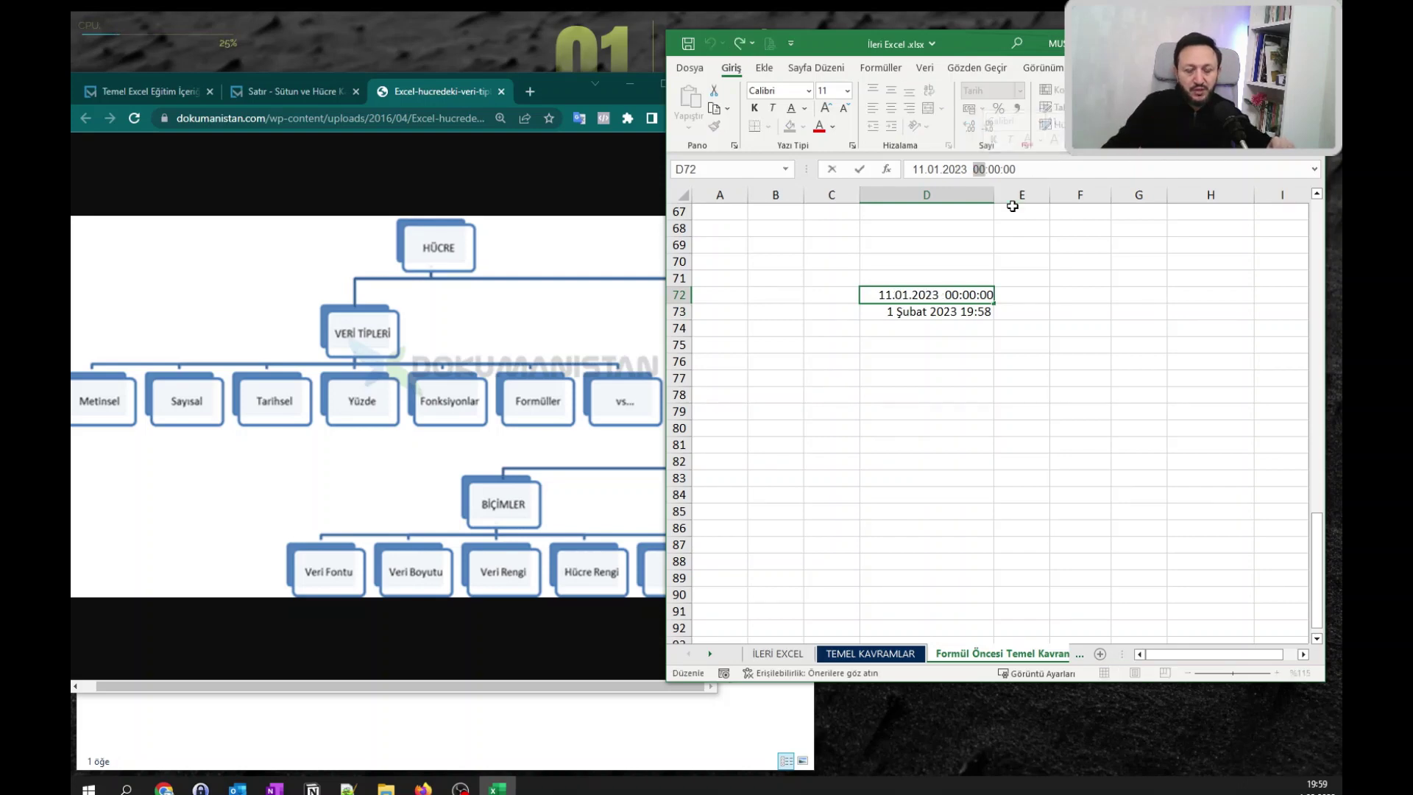
type("07")
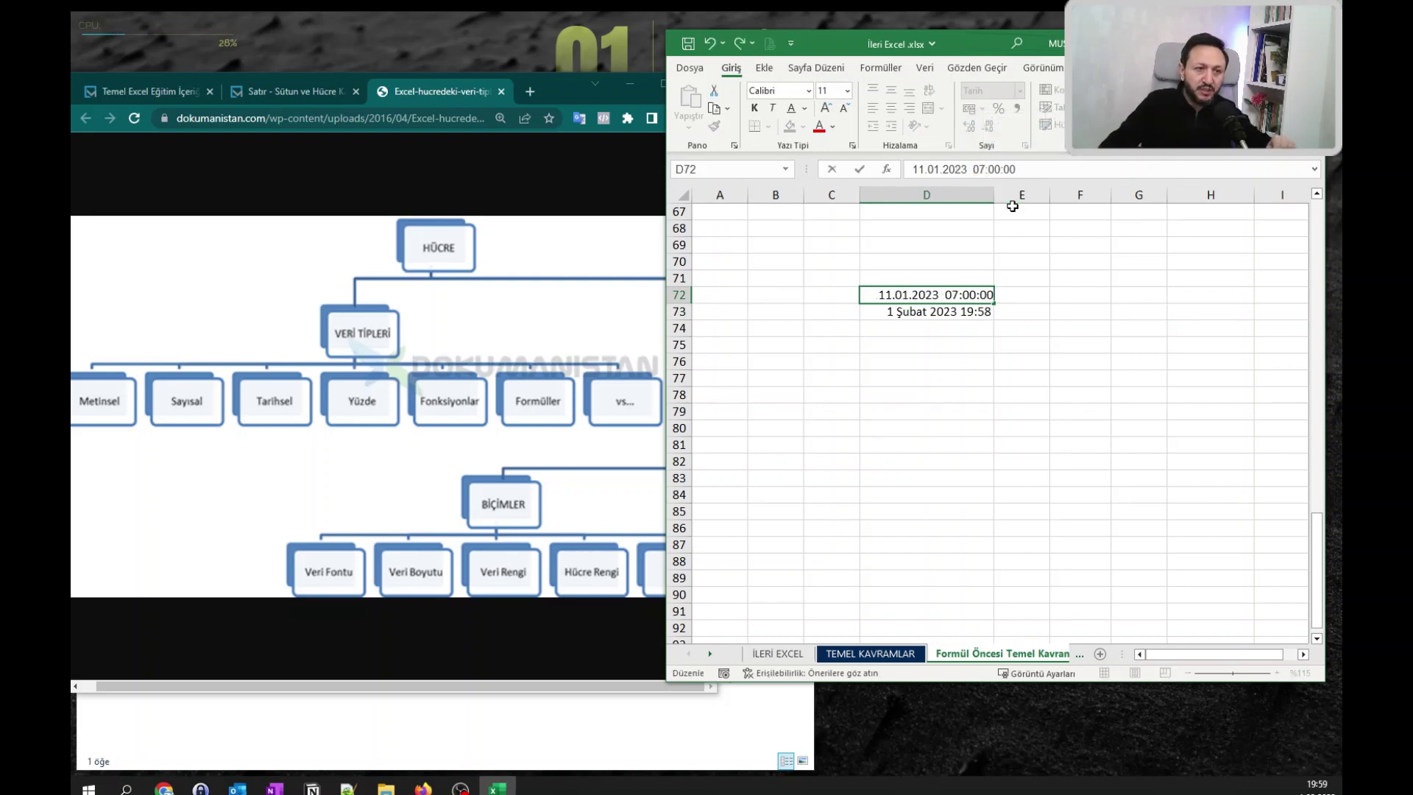
key("Right")
key("shift+Right")
key("shift+Right")
type("45")
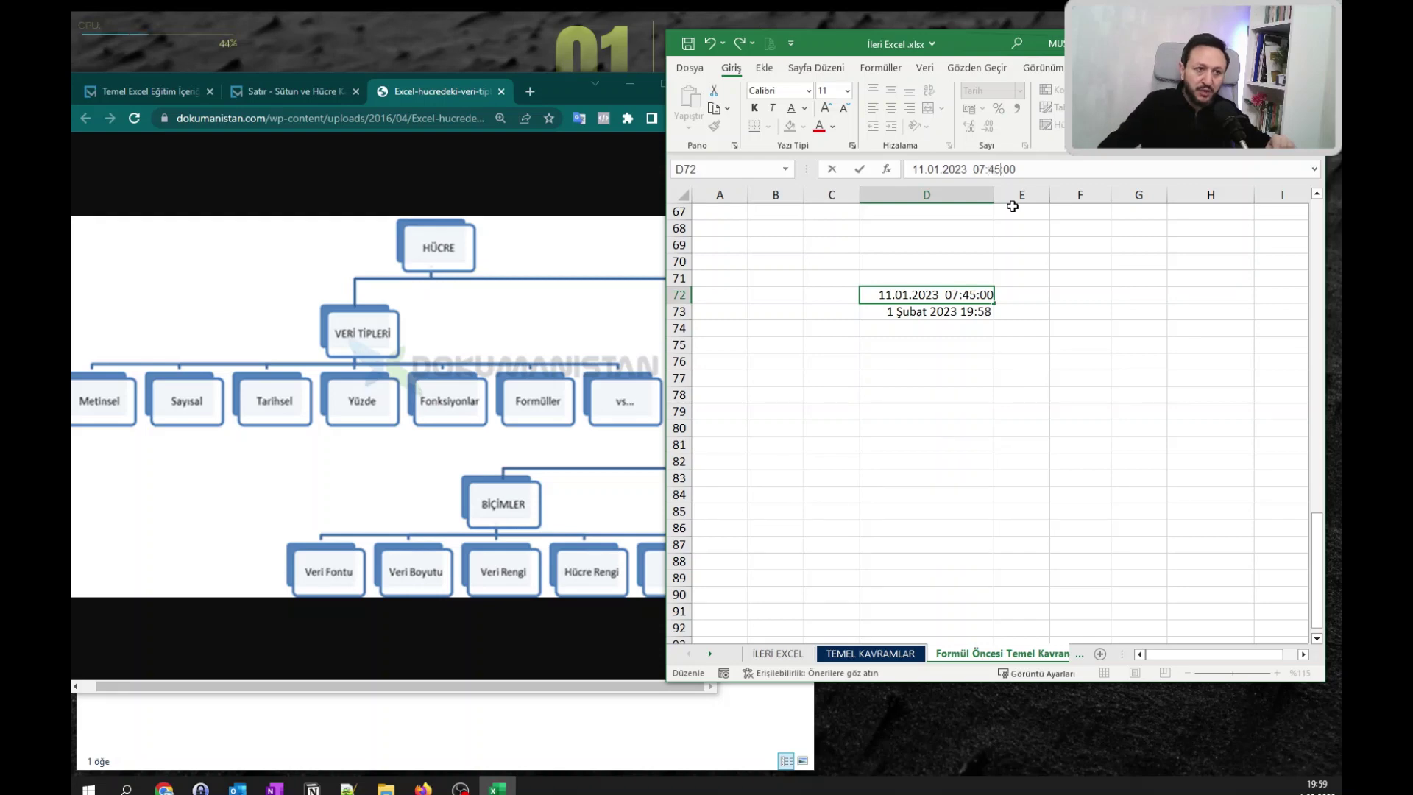
key("Right")
key("shift+Right")
key("shift+Right")
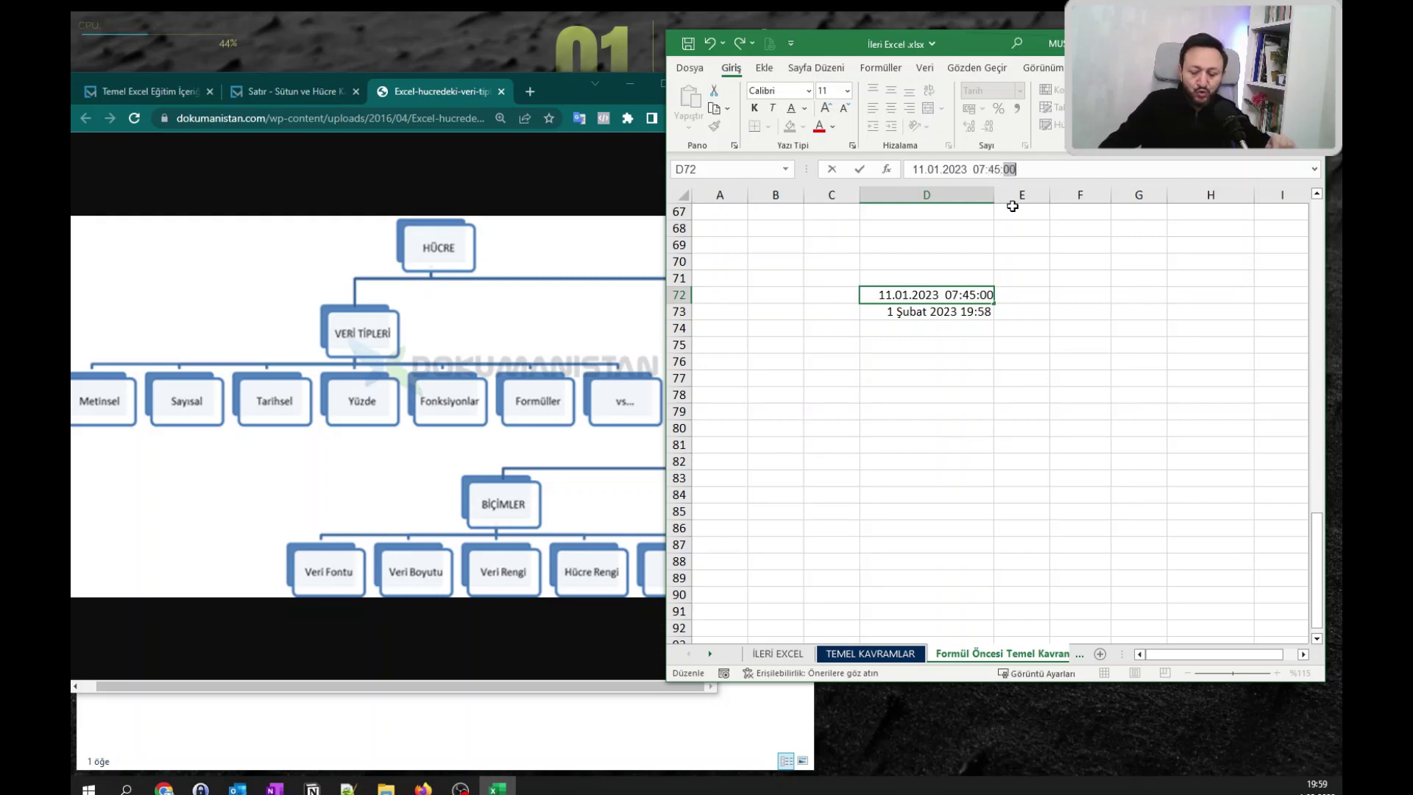
key("Return")
Set the seconds of the time in D73 to 23.
key("F2")
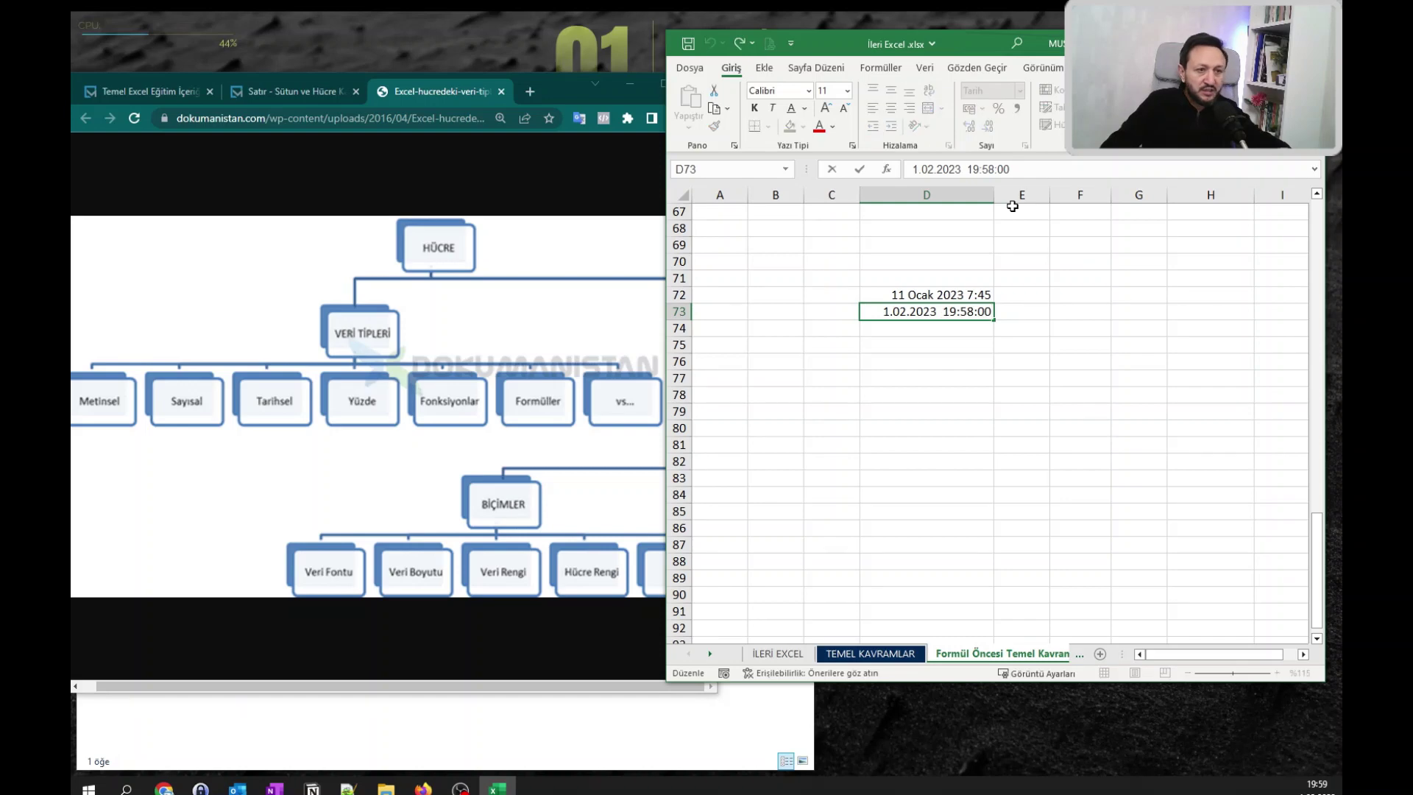
key("Return")
key("Return")
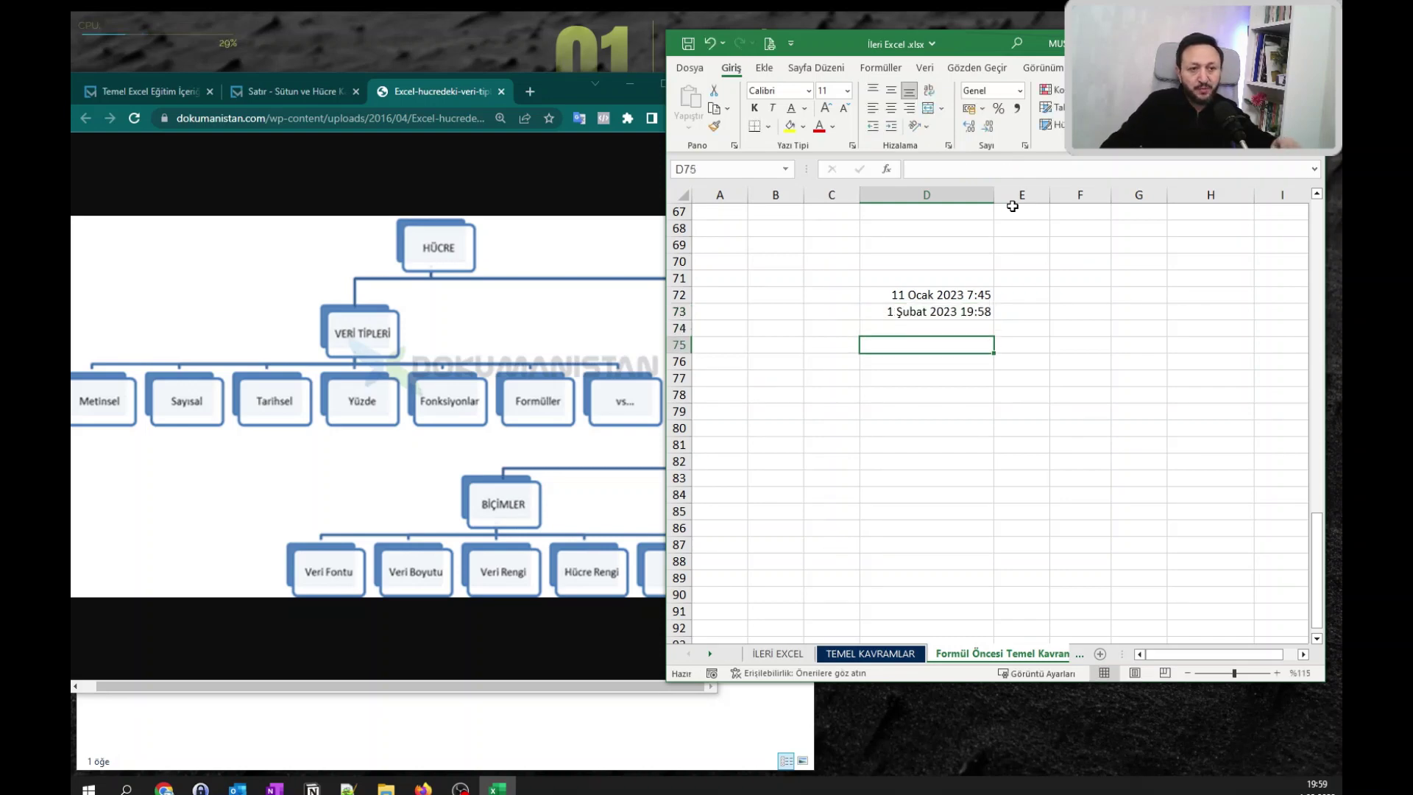
Copy the two date-time values in D72:D73 to E72:E73 and widen column E to fit them.
left_click_drag(976, 293, 978, 309)
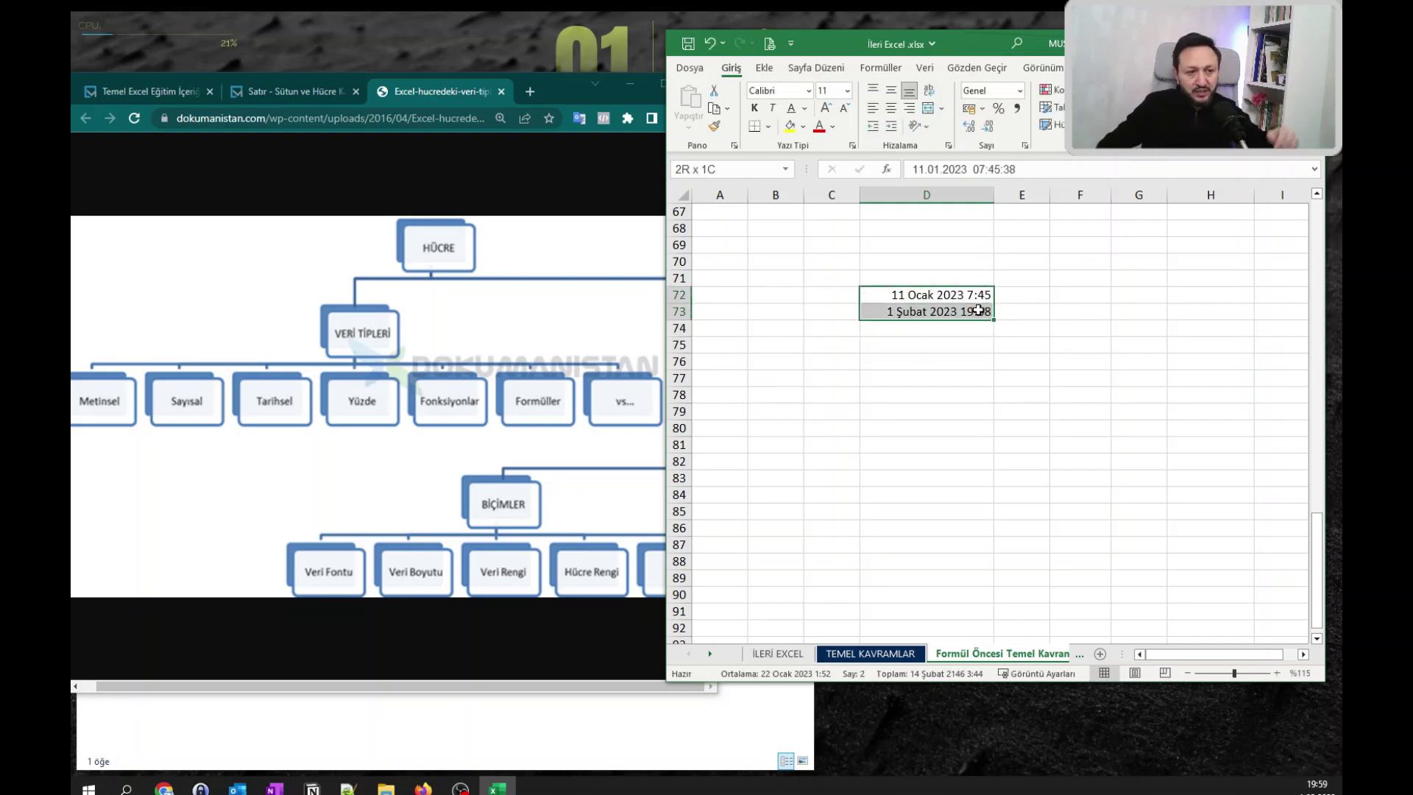
key("ctrl+c")
left_click(1039, 292)
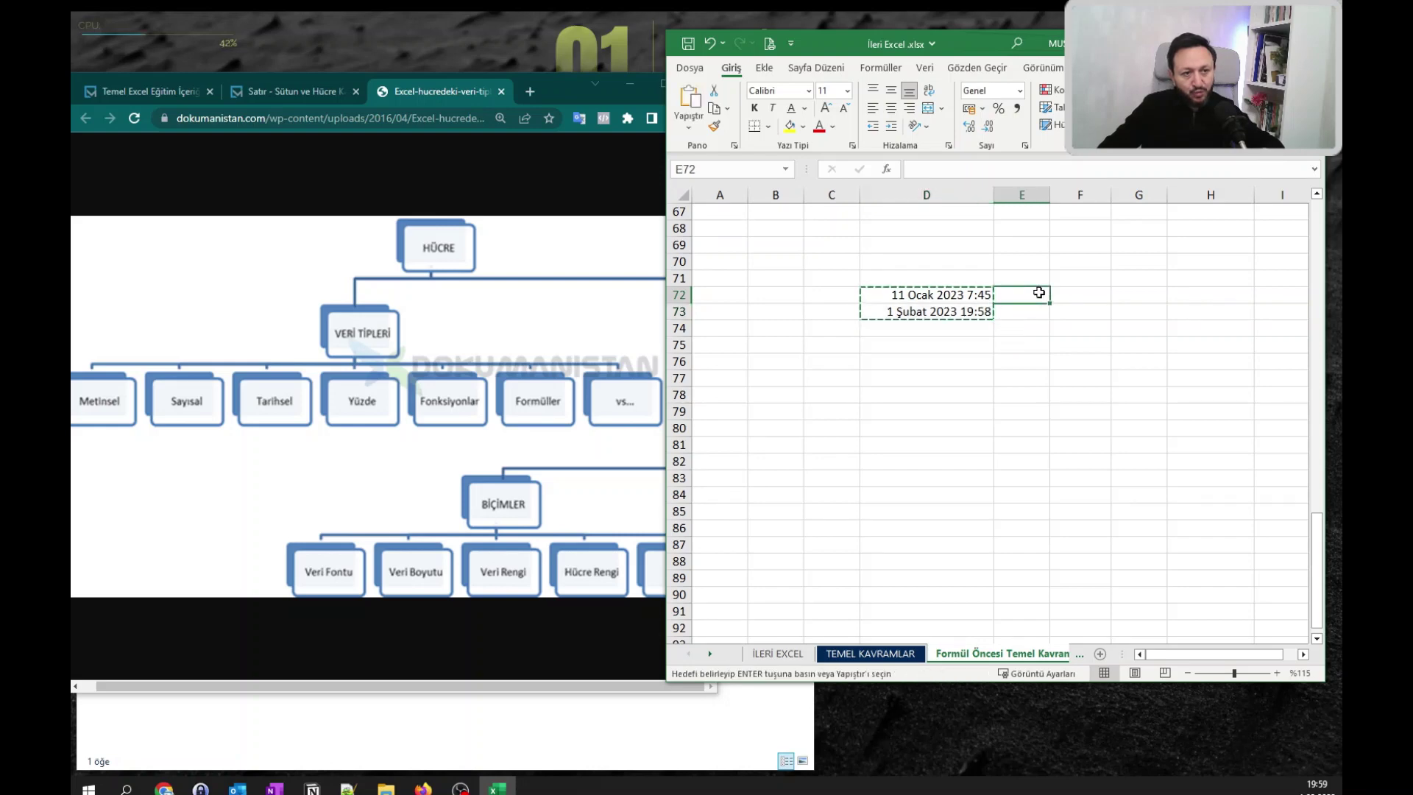
key("ctrl+v")
left_click_drag(1050, 194, 1115, 194)
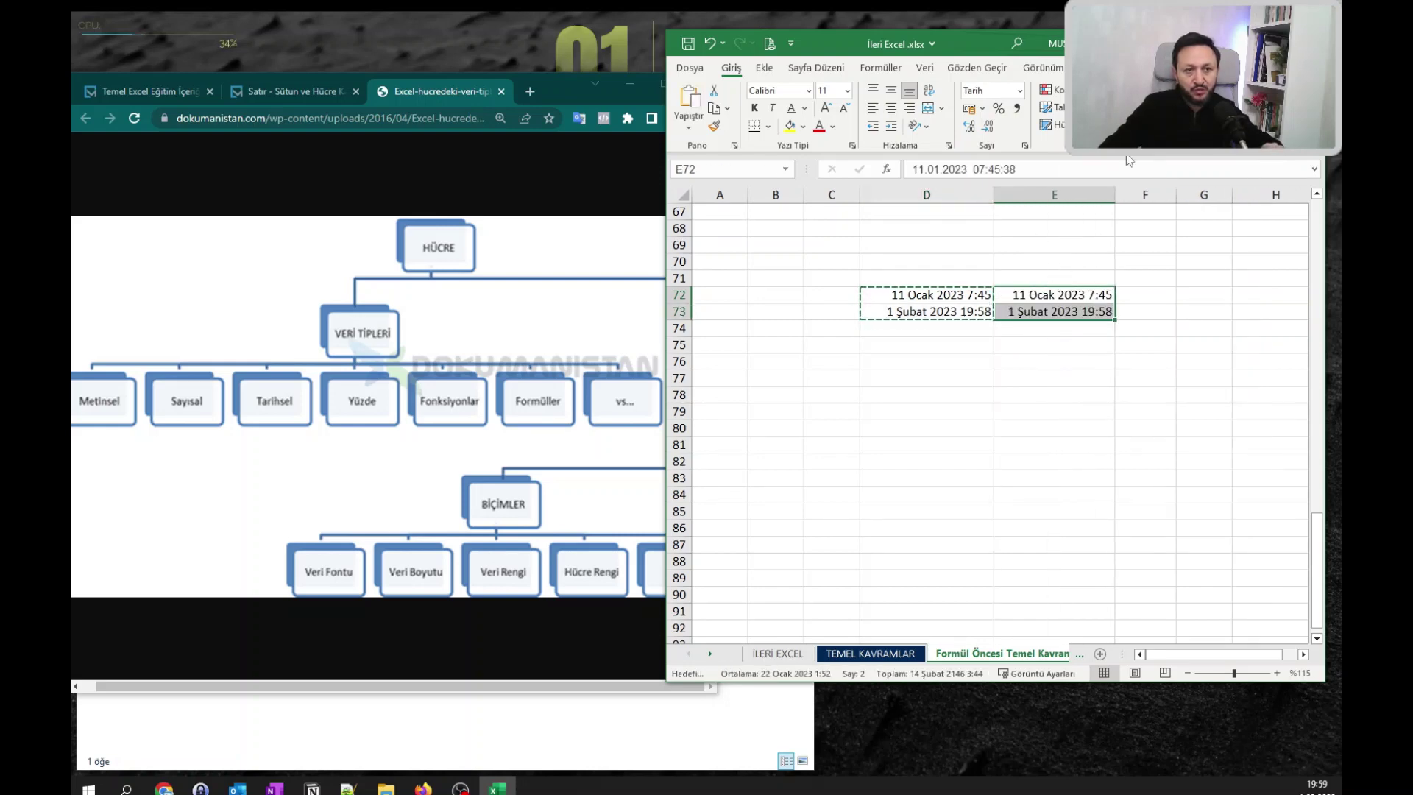
Clear only the formats of the copied date-time cells E72:E73, keeping their content.
left_click(1192, 125)
left_click(1261, 162)
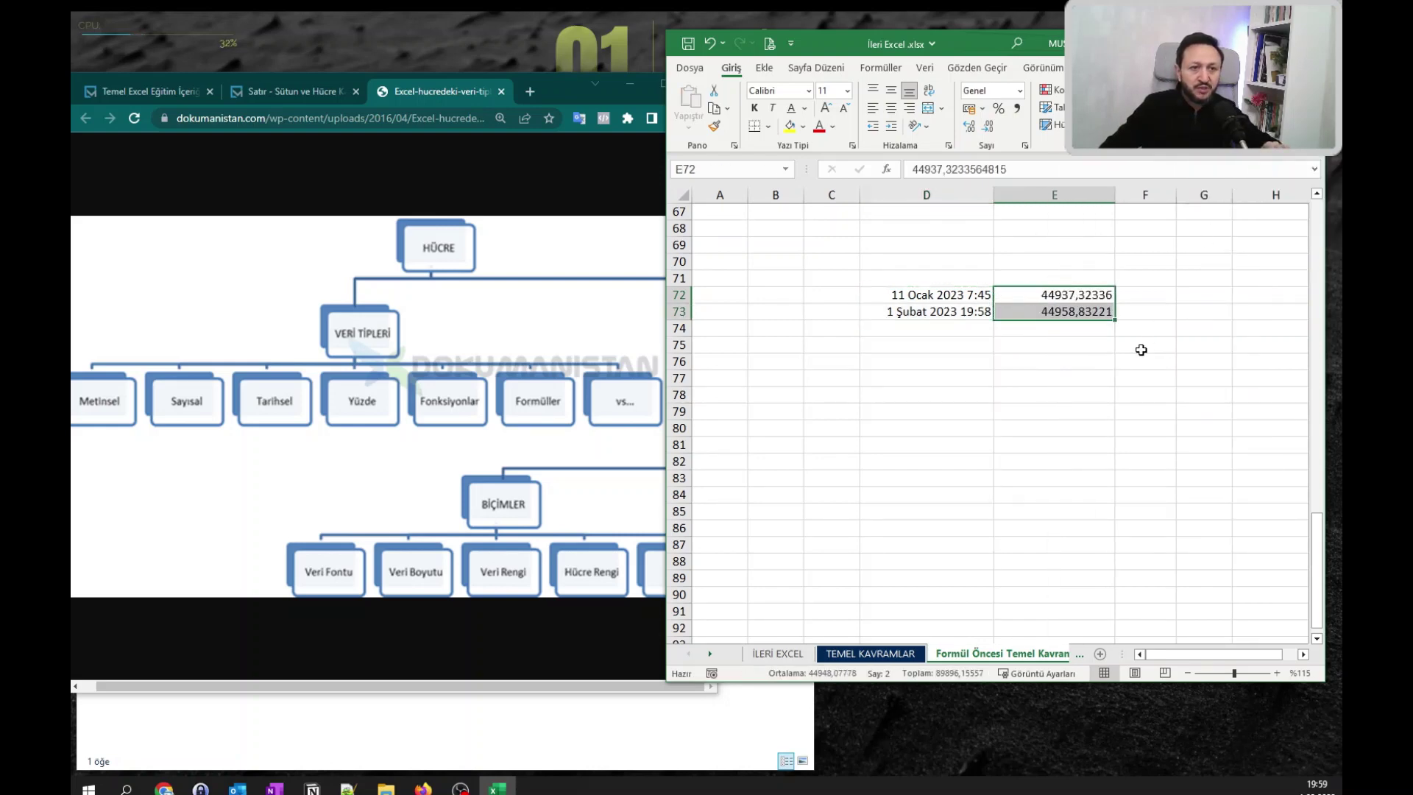
left_click(1141, 350)
left_click_drag(1054, 294, 1087, 311)
left_click(963, 296)
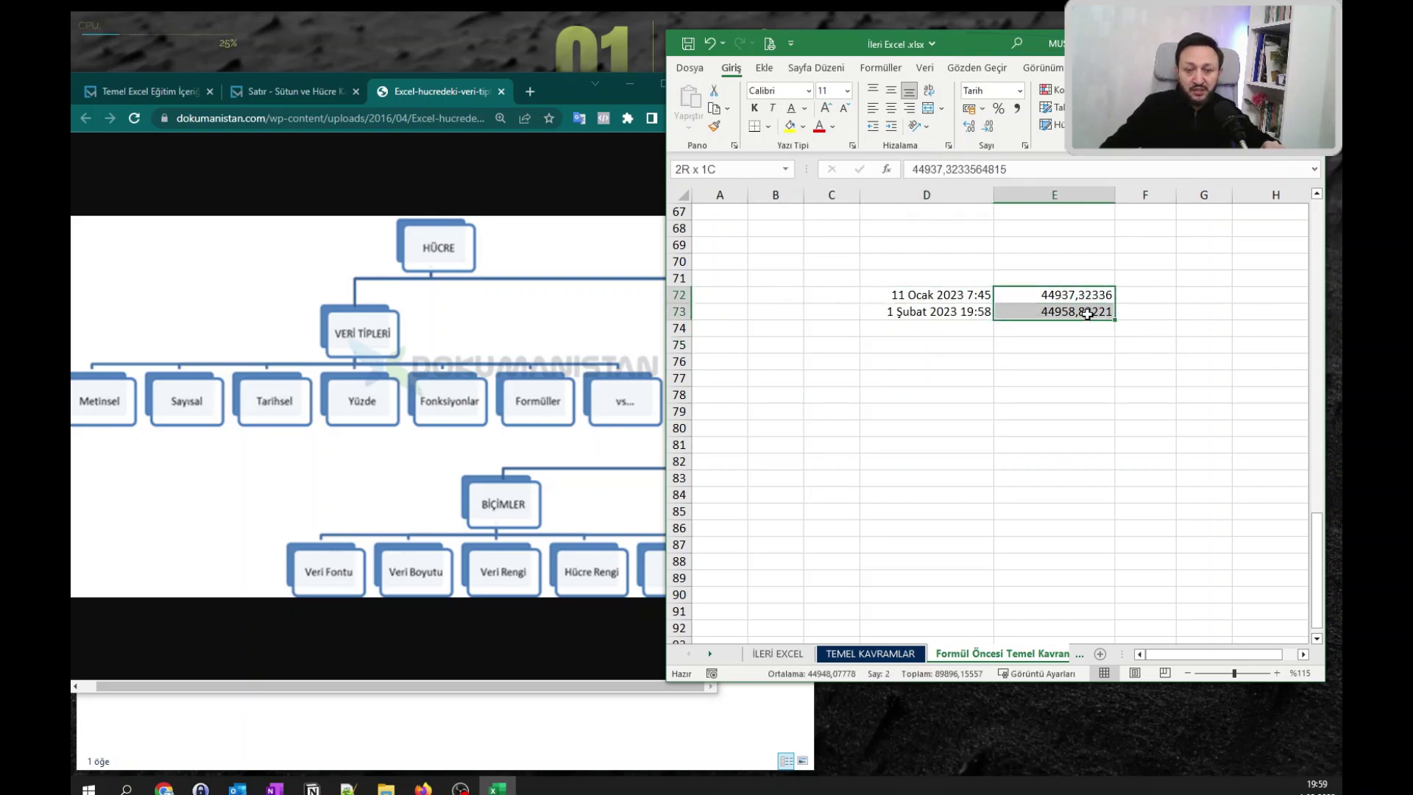
left_click(986, 328)
left_click(978, 315)
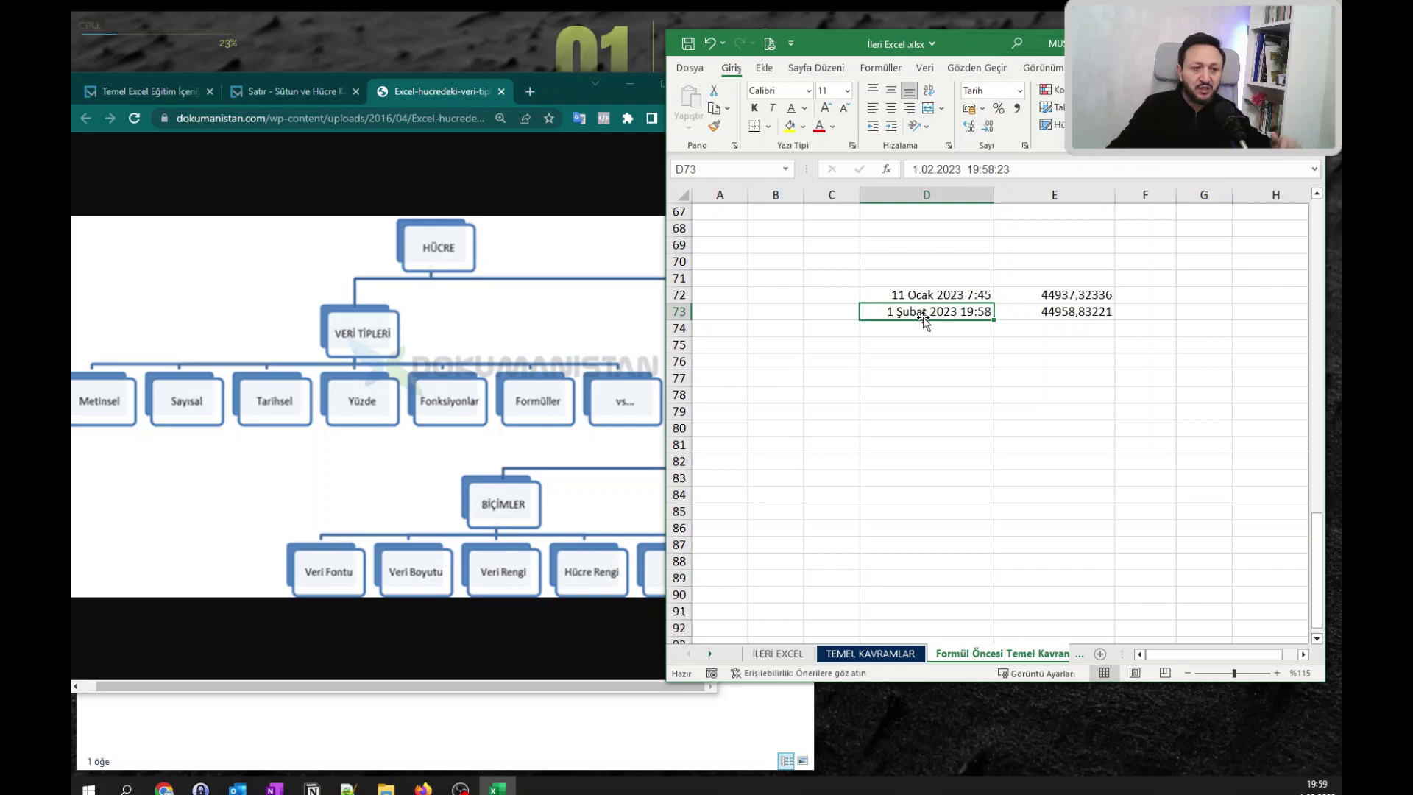
key("Up")
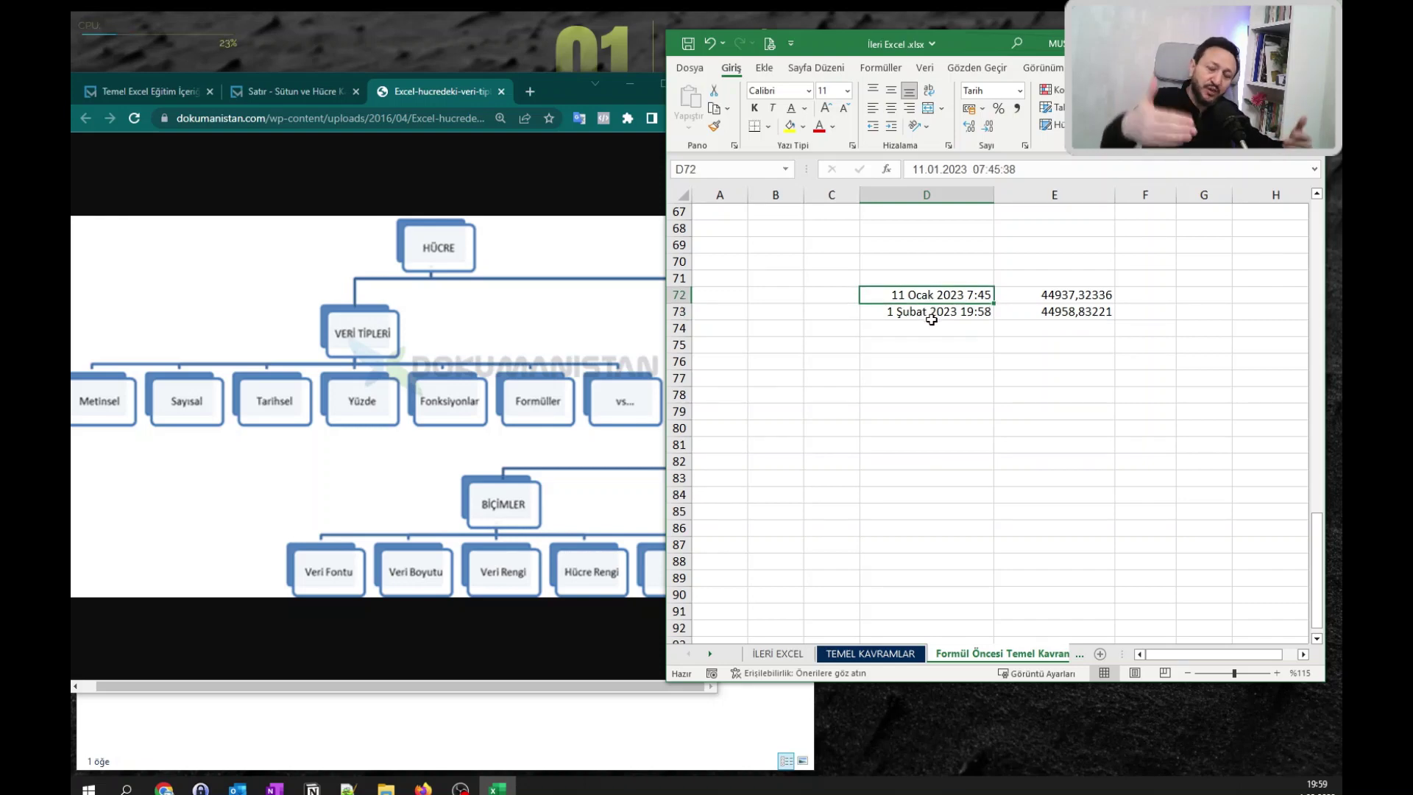
Calculate the difference between the two date-time values in D76 with the formula =D73-D72.
left_click(930, 362)
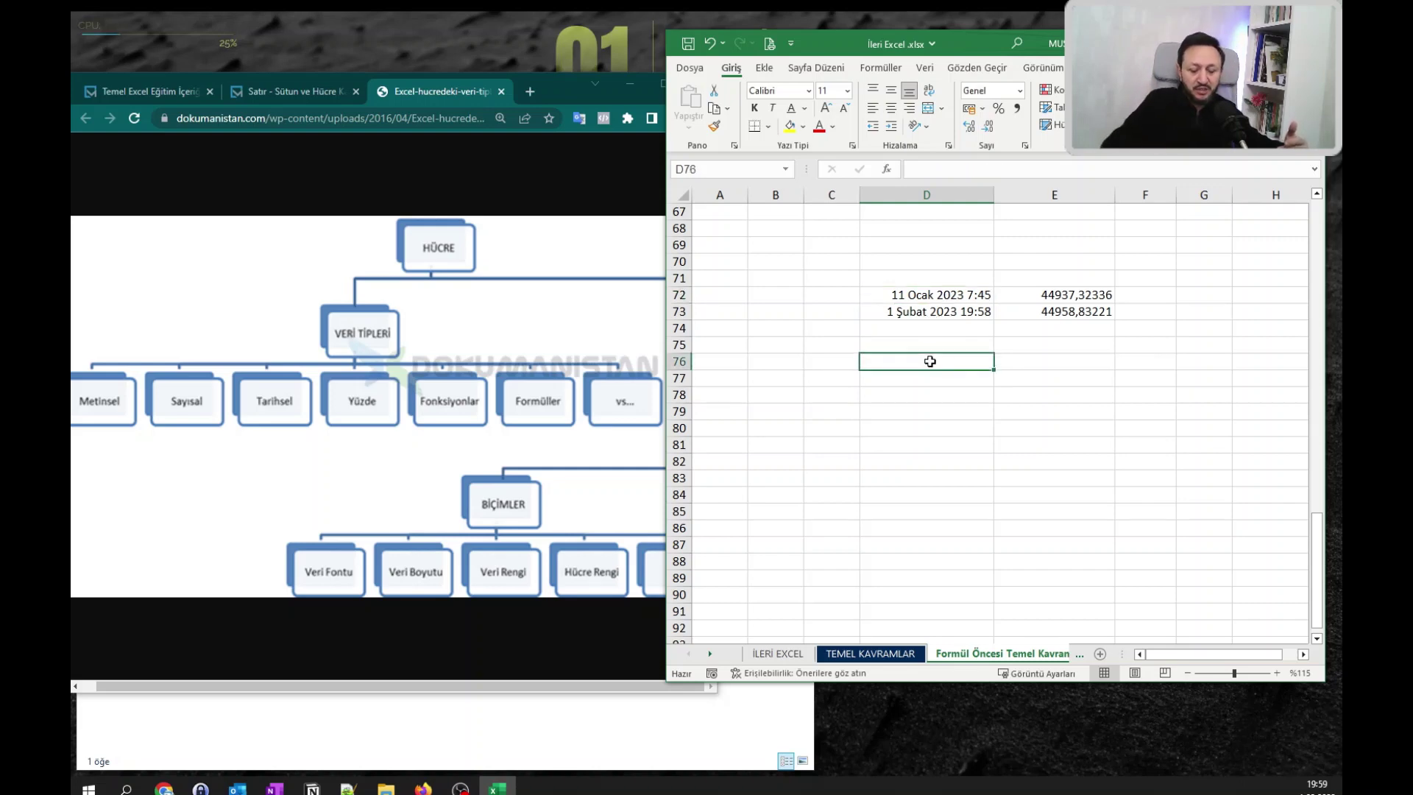
type("=")
key("Up")
key("Up")
key("Up")
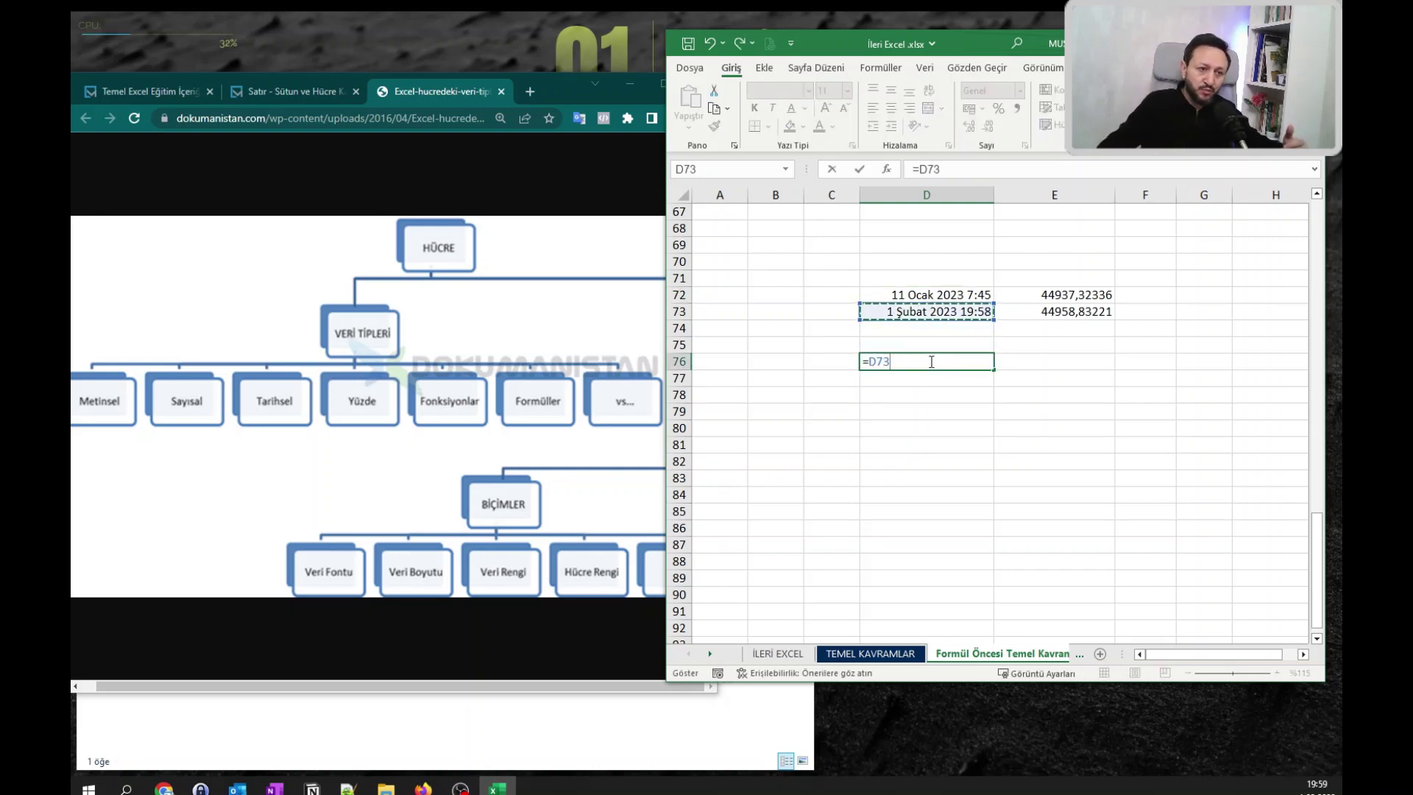
type("-")
key("Up")
key("Up")
key("Up")
key("Up")
key("Return")
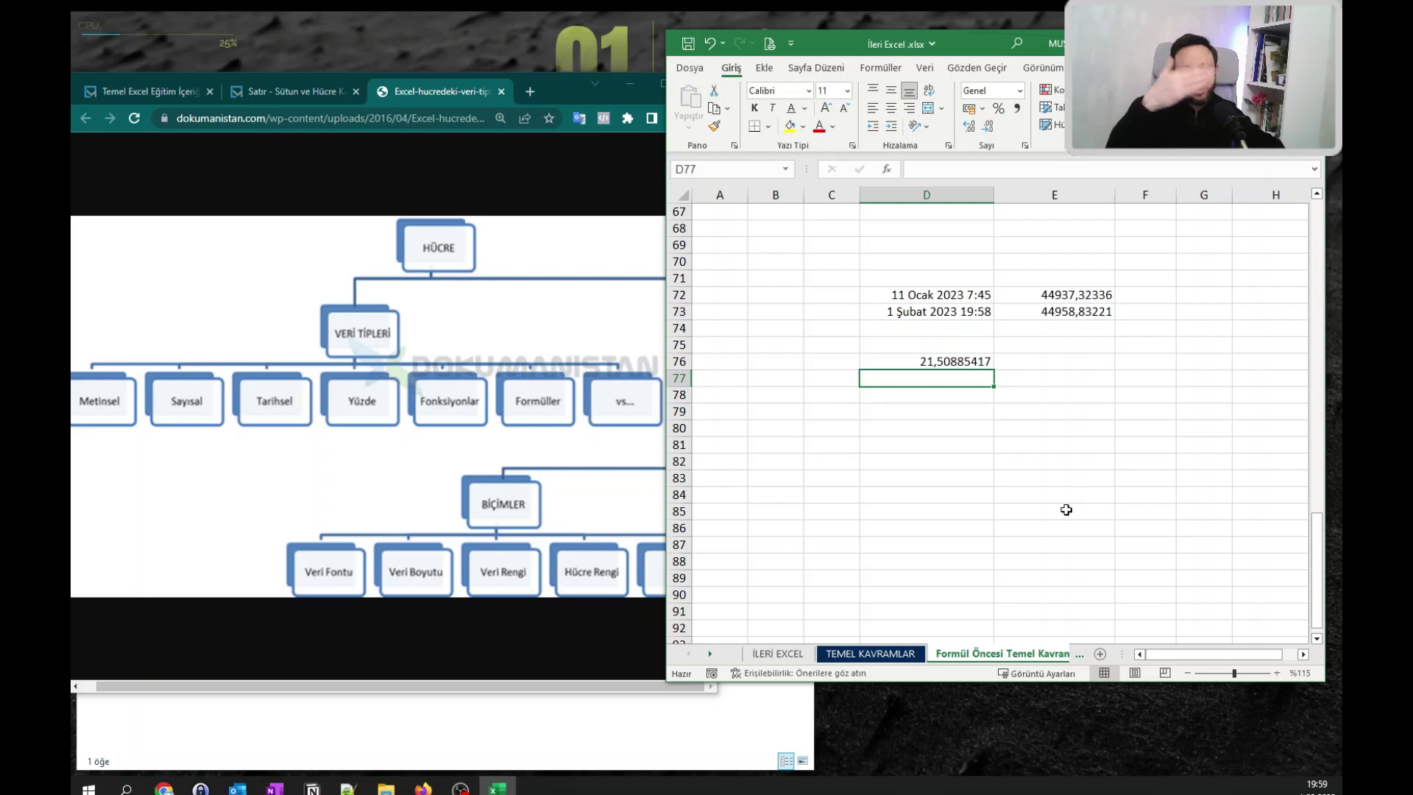
left_click(943, 366)
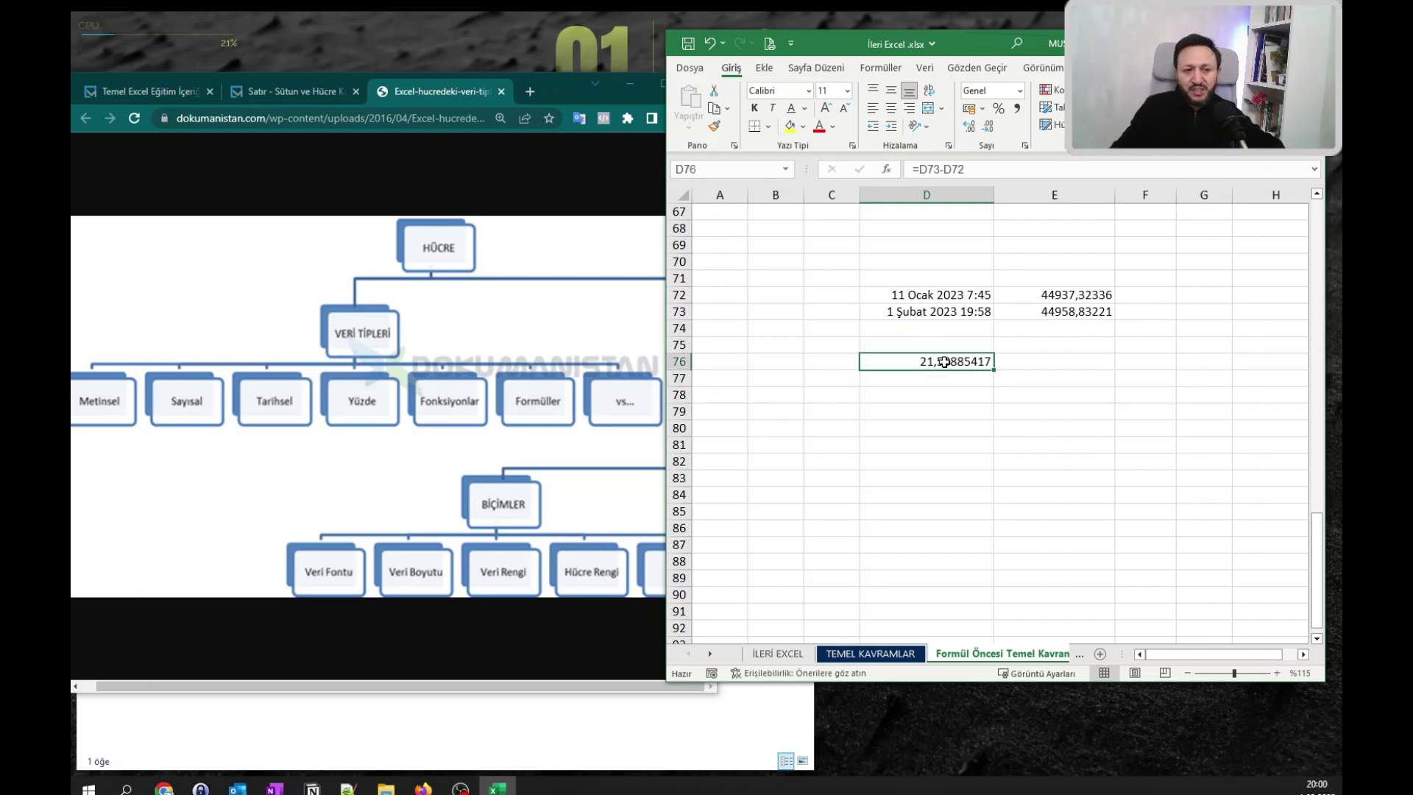
Extract the whole number of days from the date-time difference in D78 with the formula =TAMSAYI(D76).
left_click(933, 392)
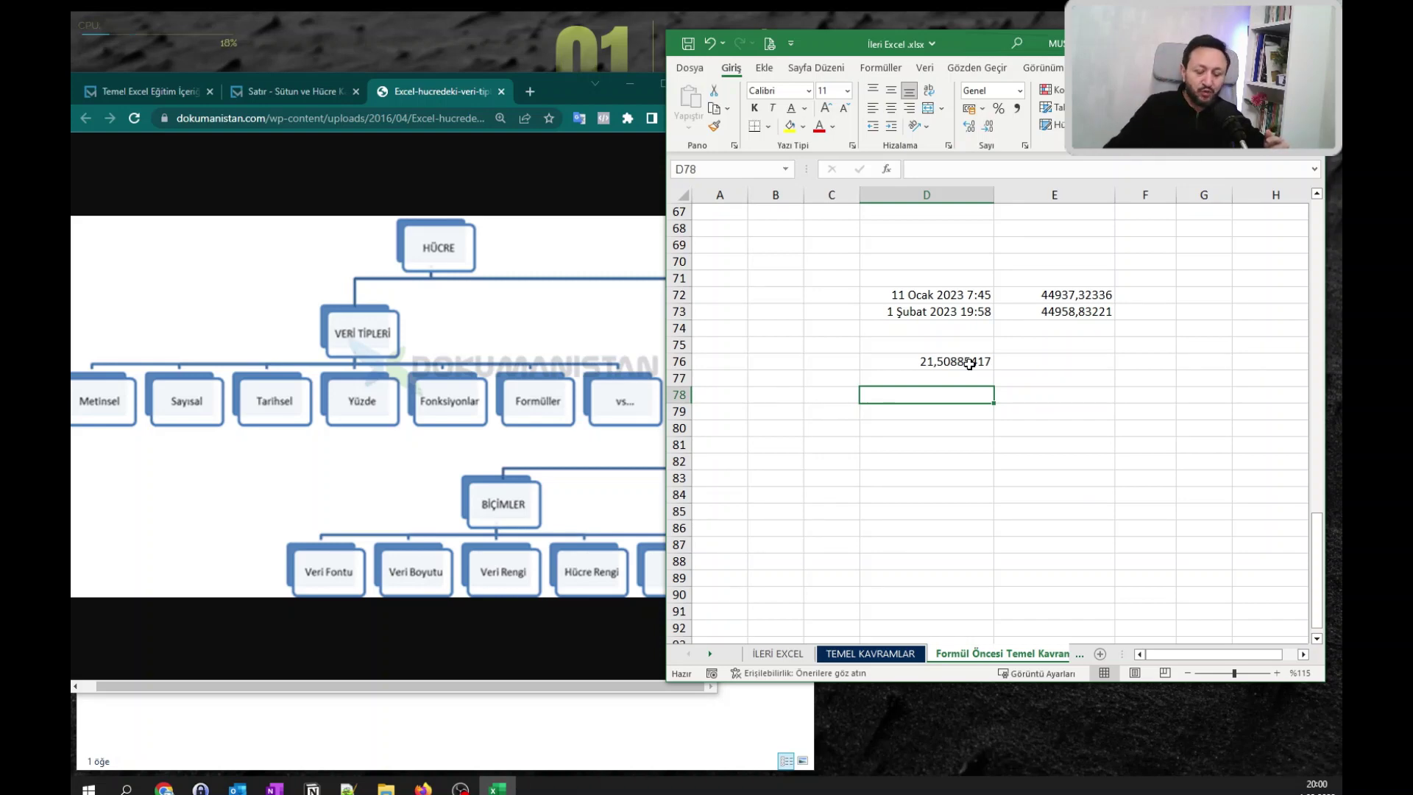
type("=")
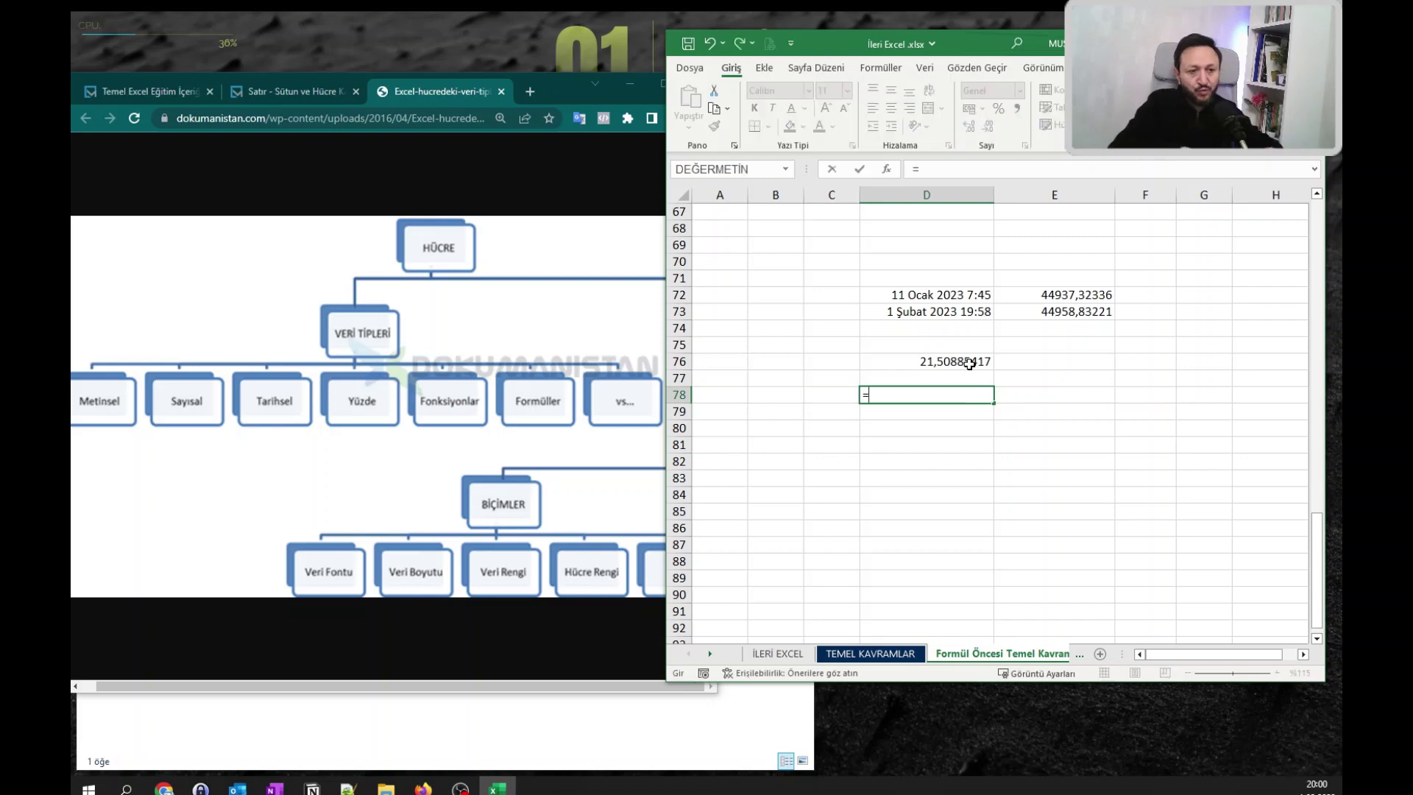
type("tam")
key("Down")
key("Down")
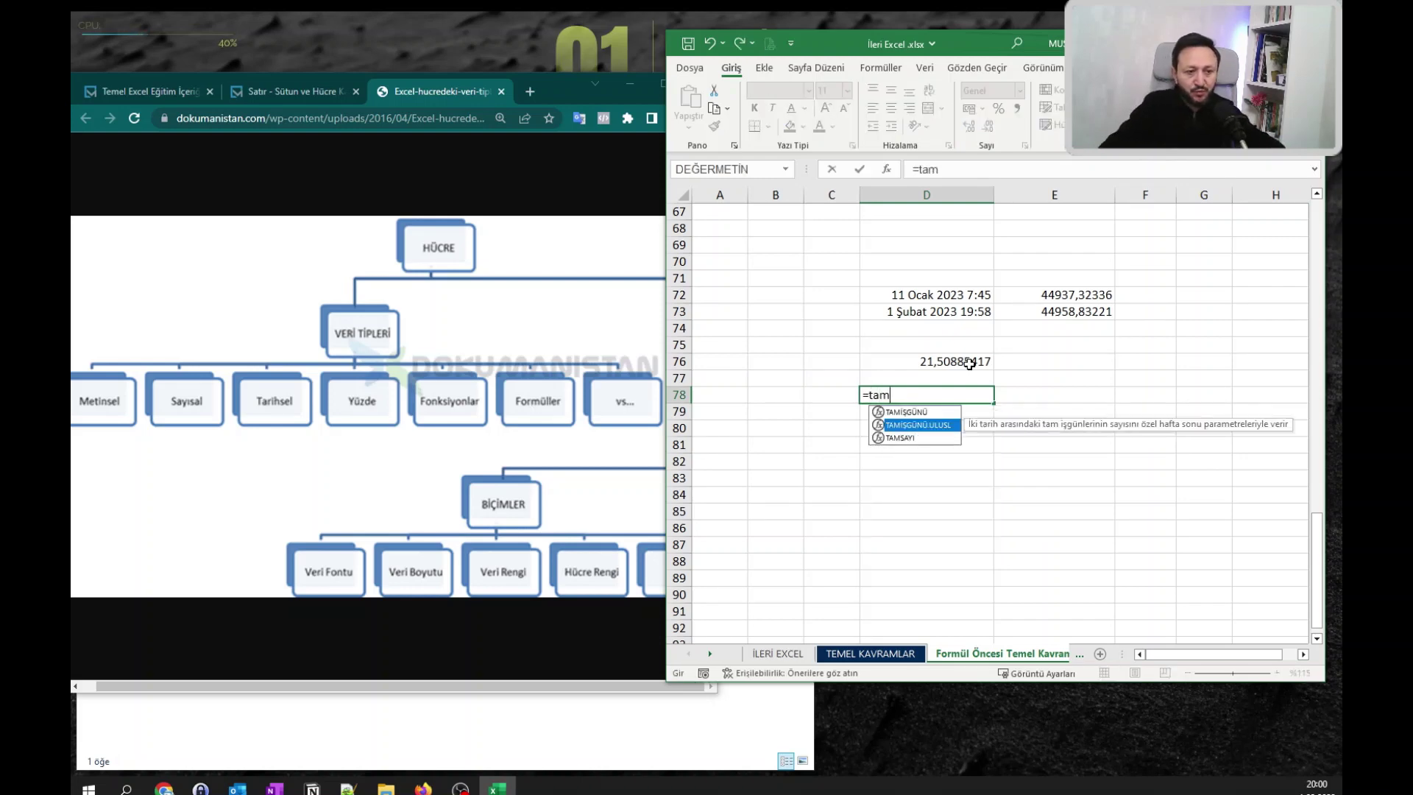
key("Tab")
left_click(955, 360)
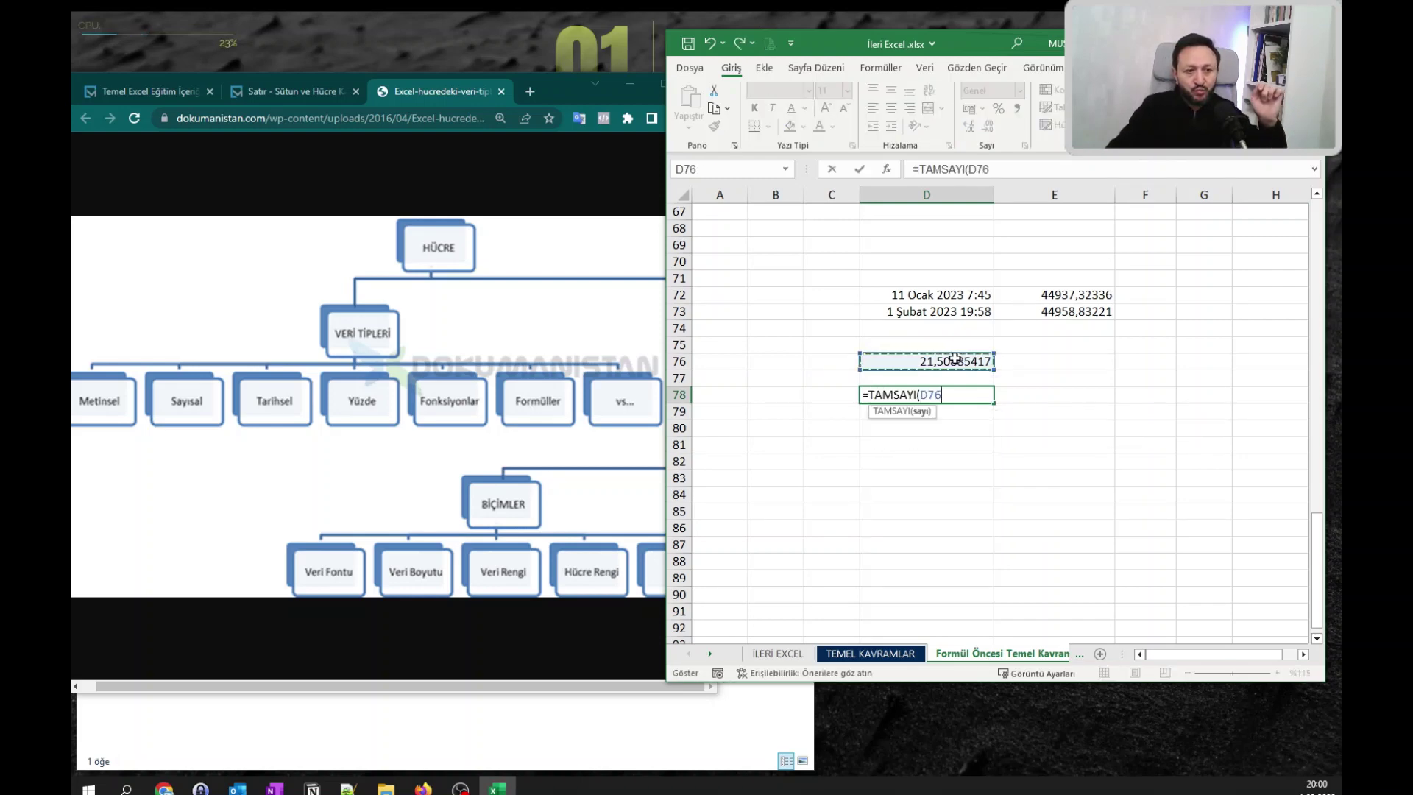
key("Return")
left_click(955, 362)
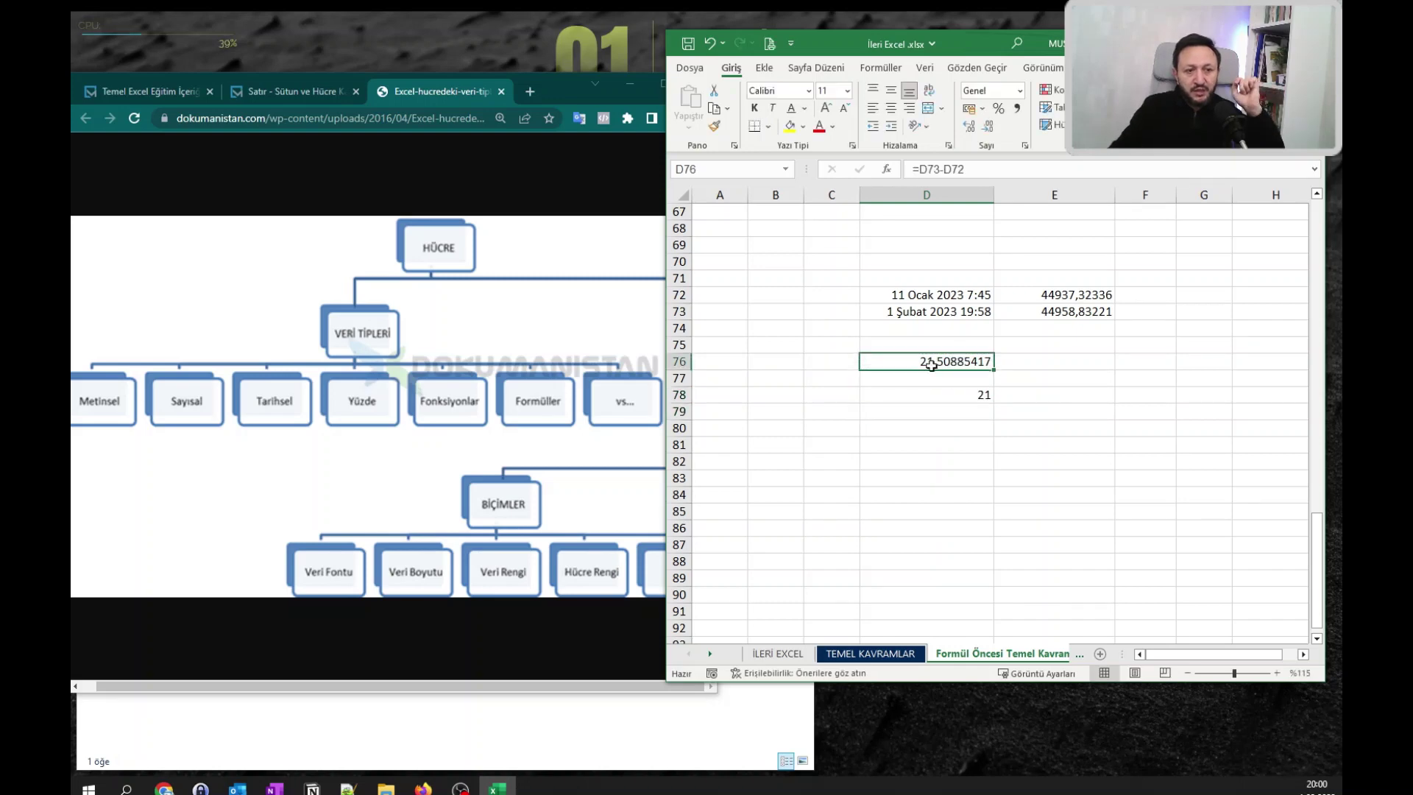
left_click(992, 396)
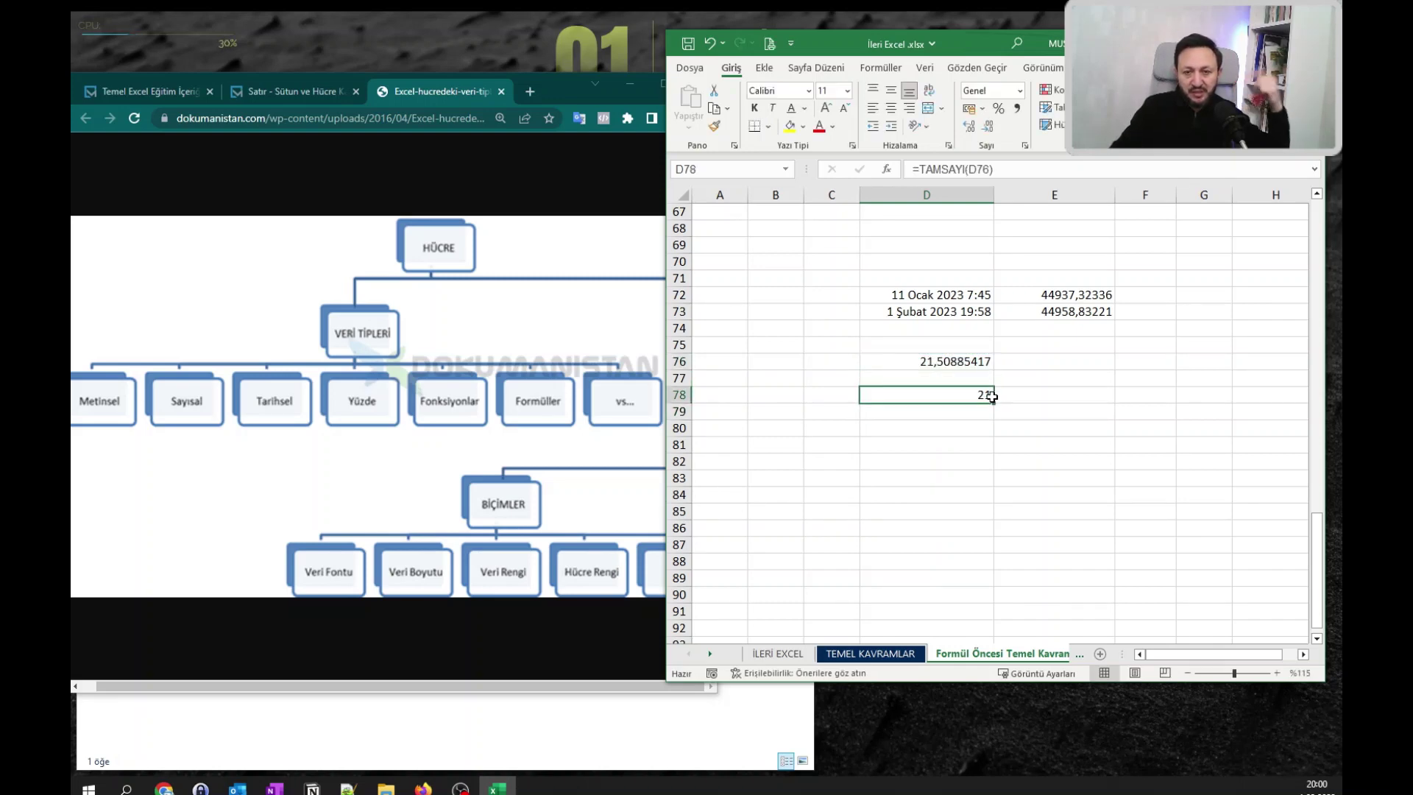
Calculate the fractional part of the difference in D80 with the formula =D76-D78.
left_click(970, 430)
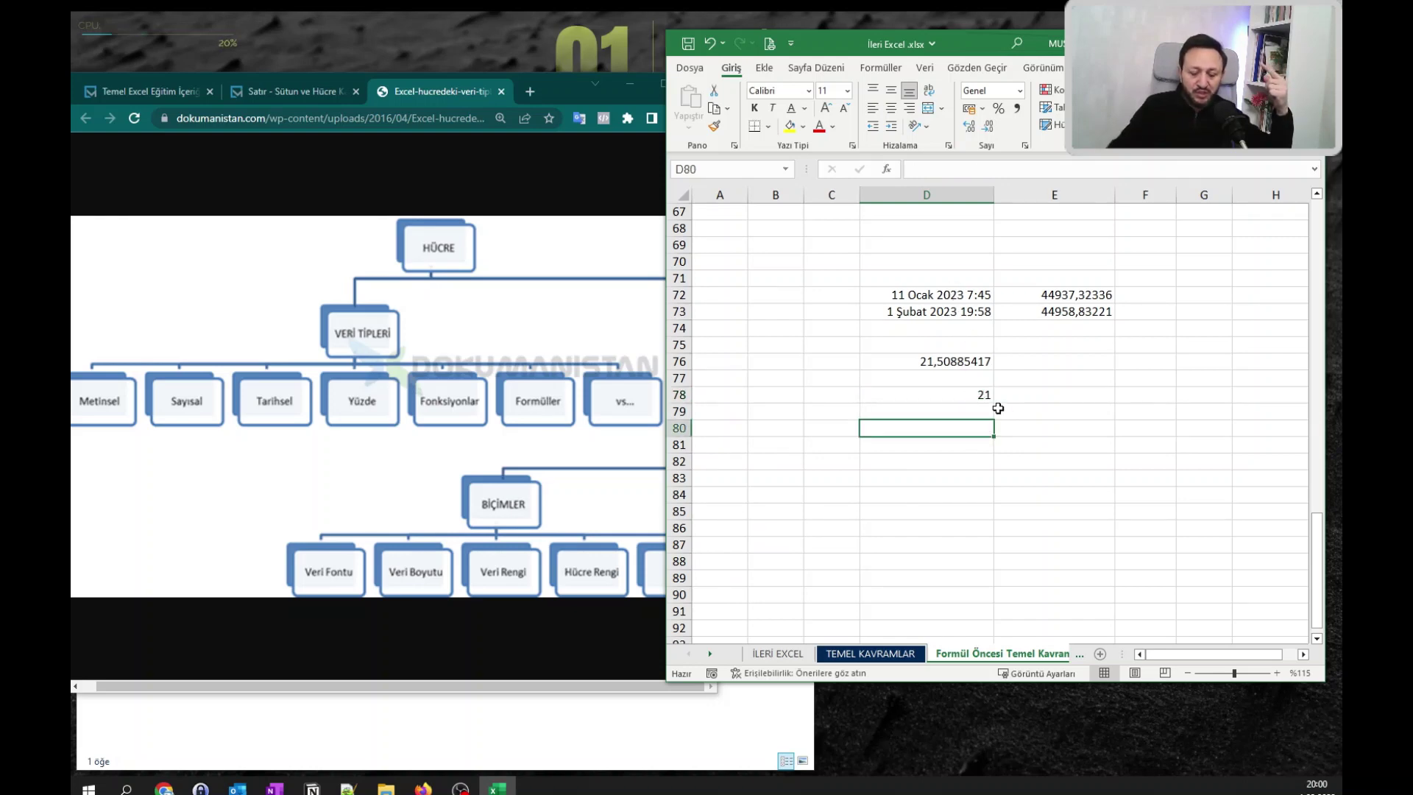
type("=")
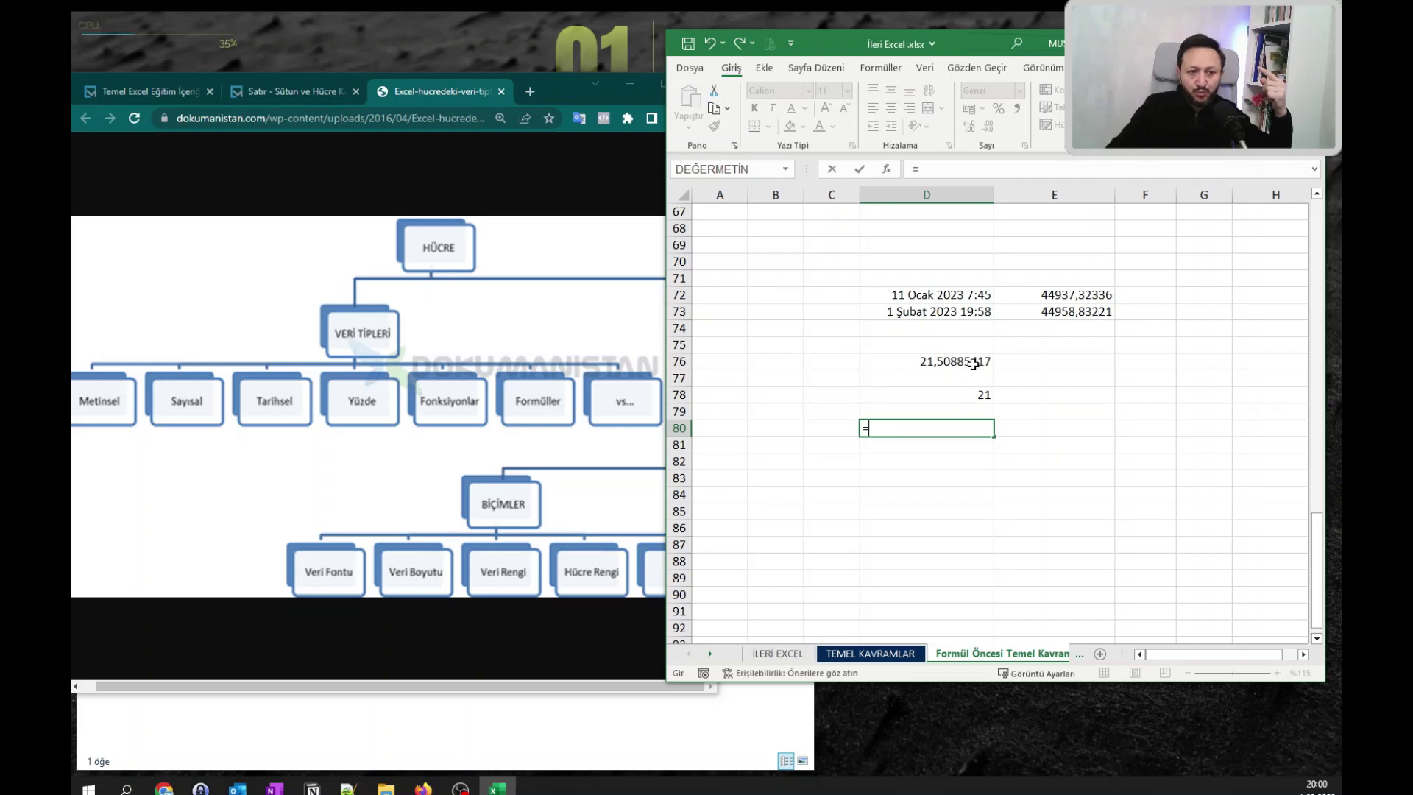
left_click(976, 363)
type("-")
left_click(973, 395)
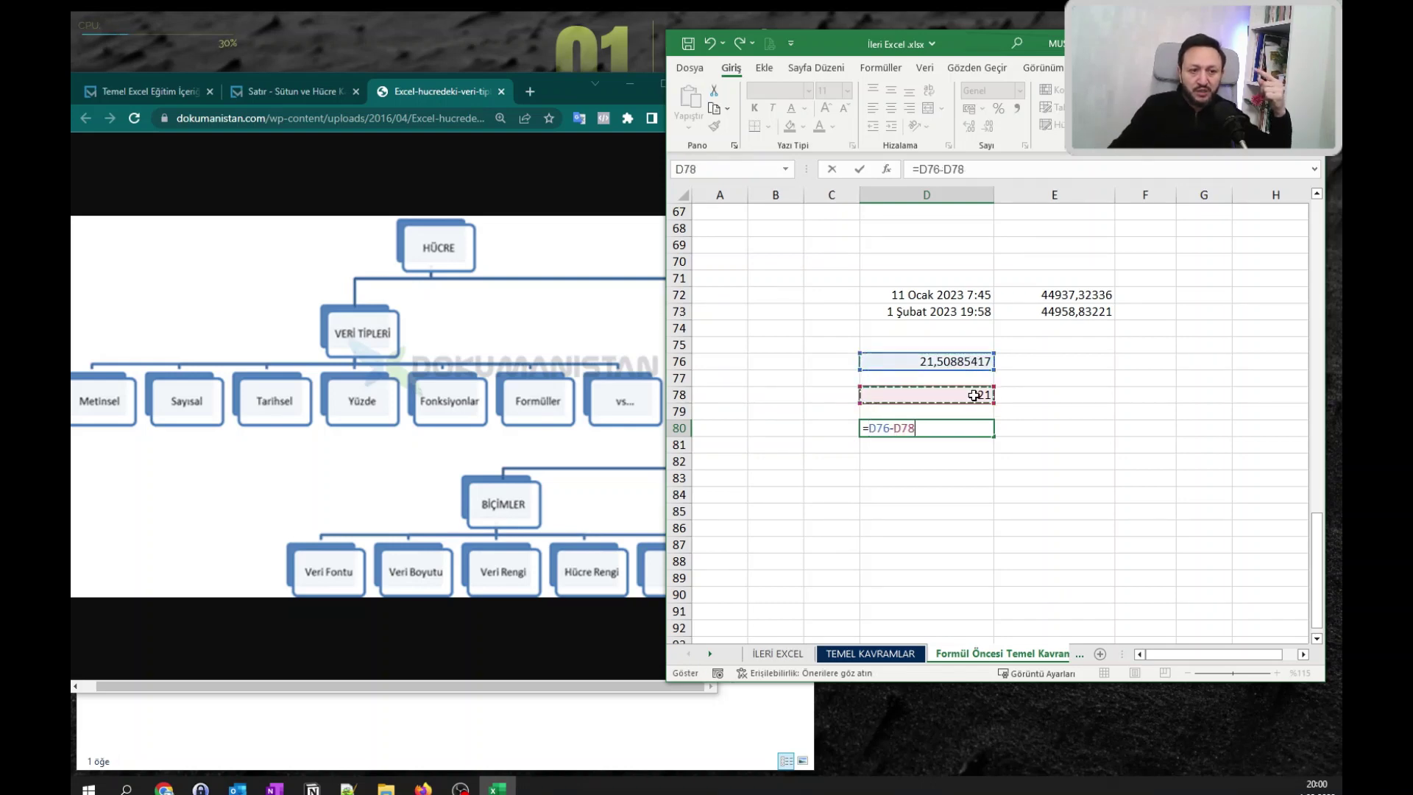
key("Return")
Format the fractional day value in D80 as time (Saat).
left_click(952, 432)
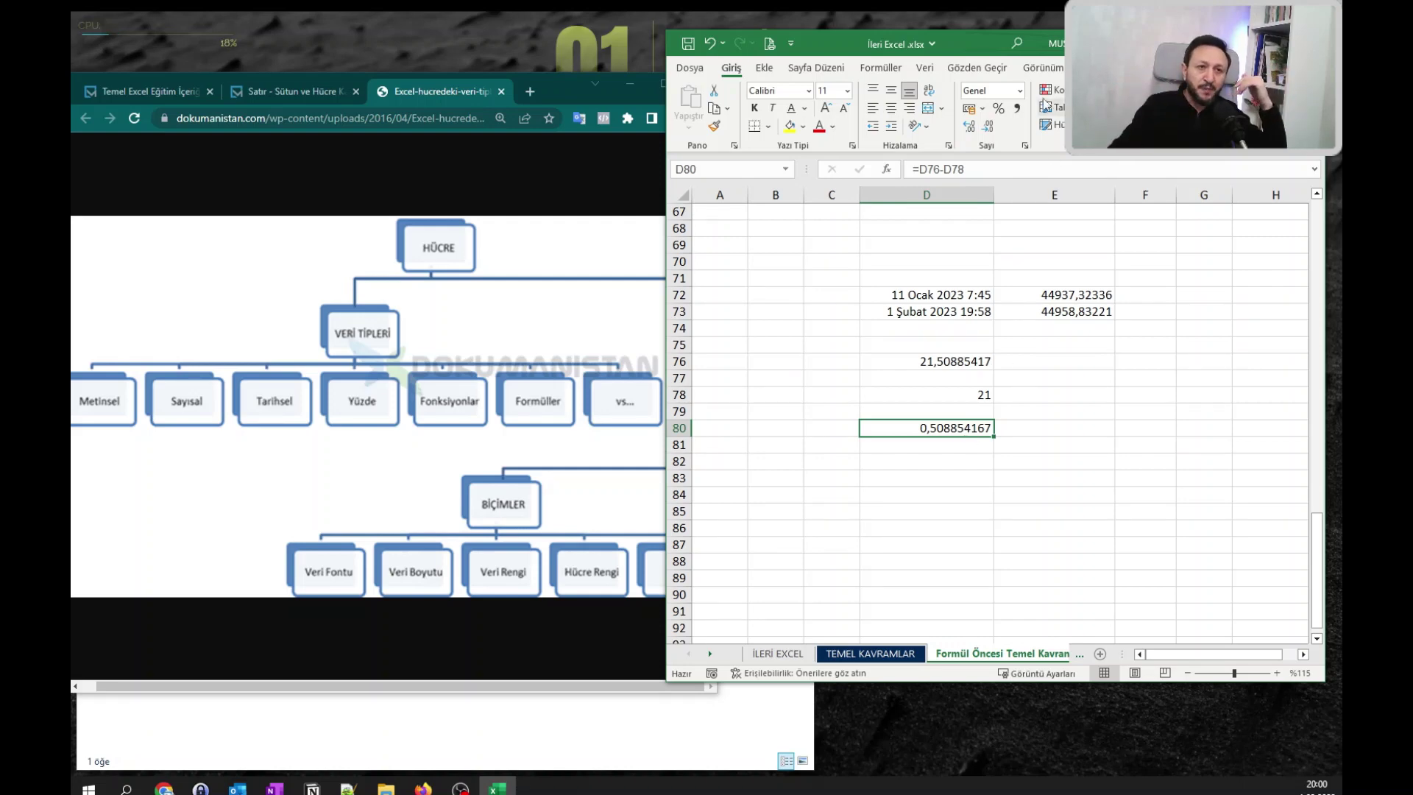
left_click(1019, 91)
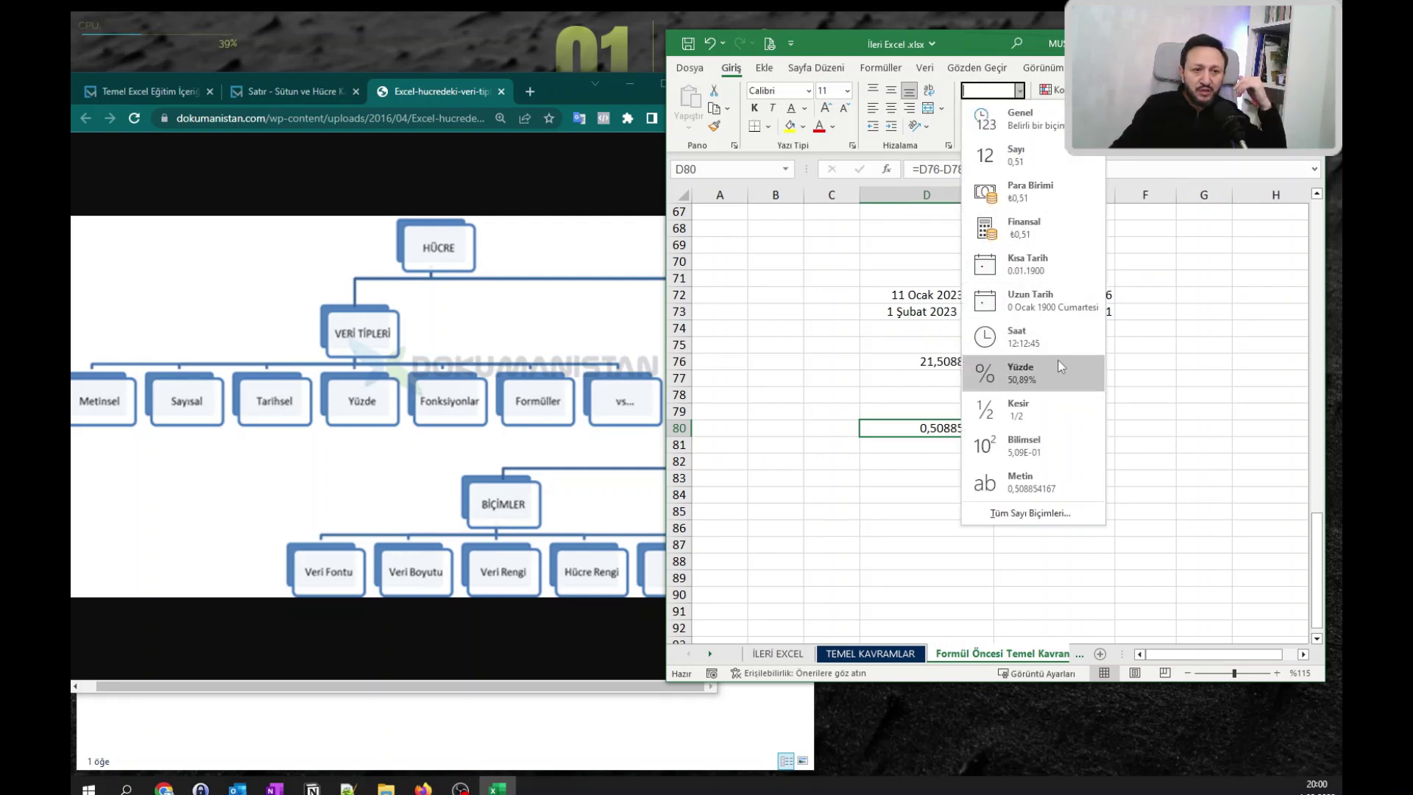
left_click(1031, 342)
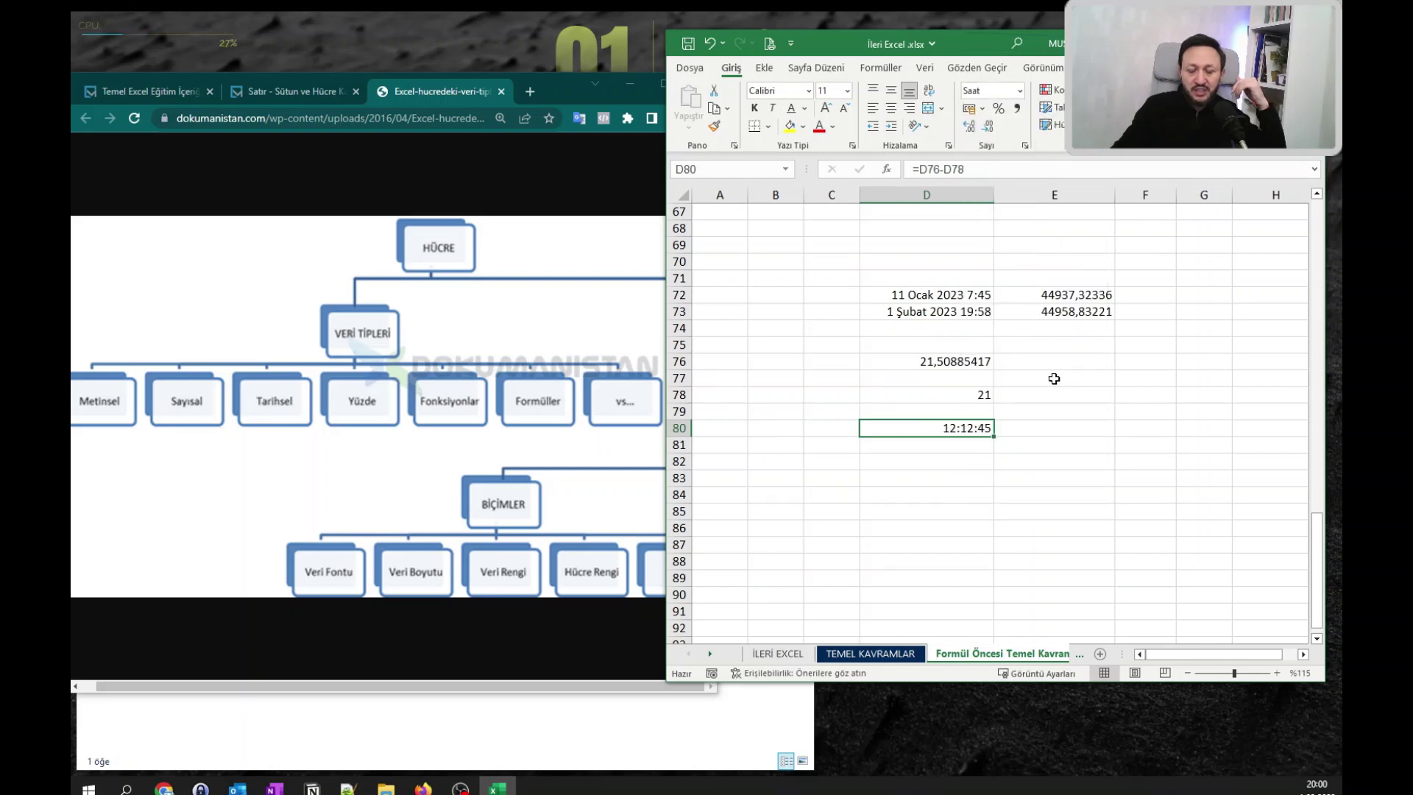
left_click_drag(959, 313, 958, 295)
left_click(976, 395)
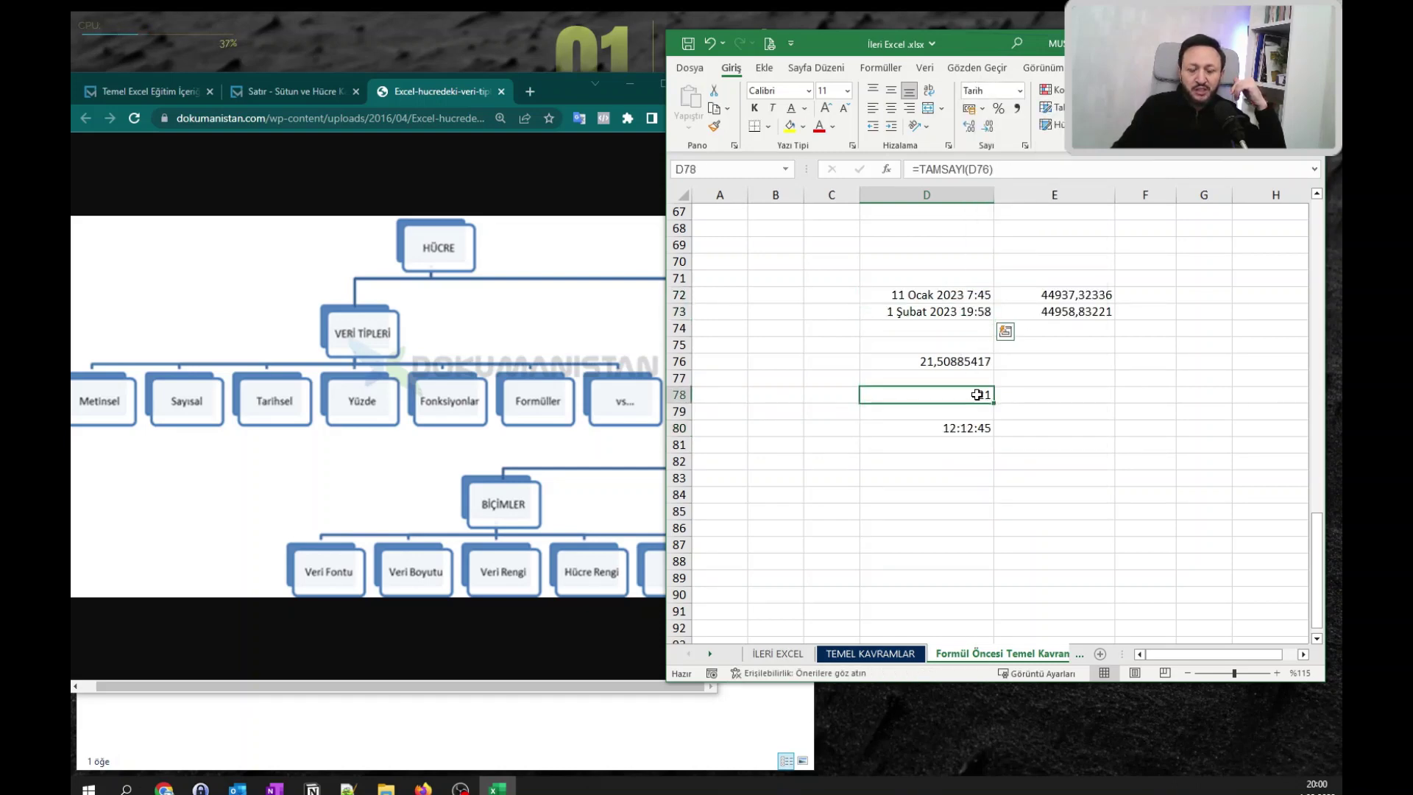
left_click(963, 425)
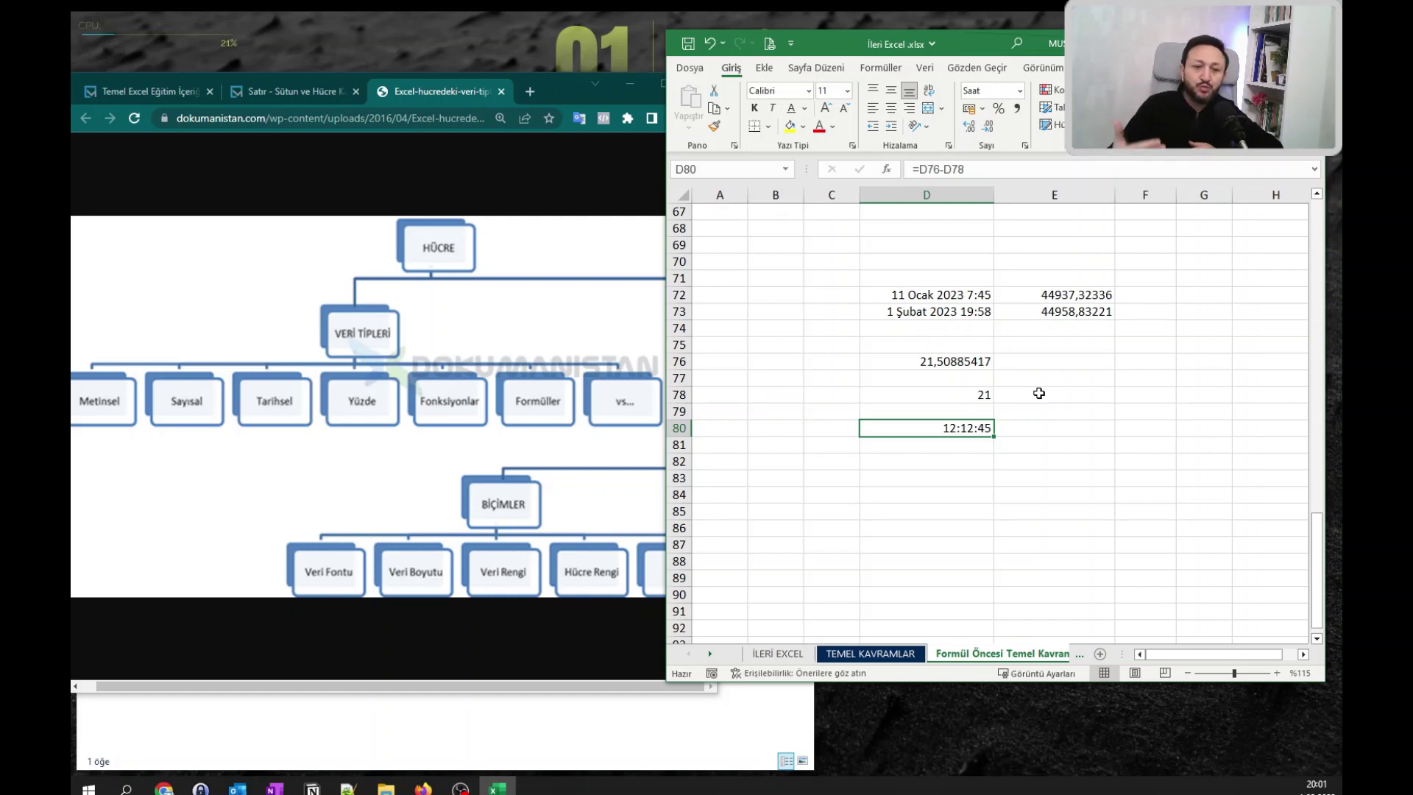
left_click(341, 374)
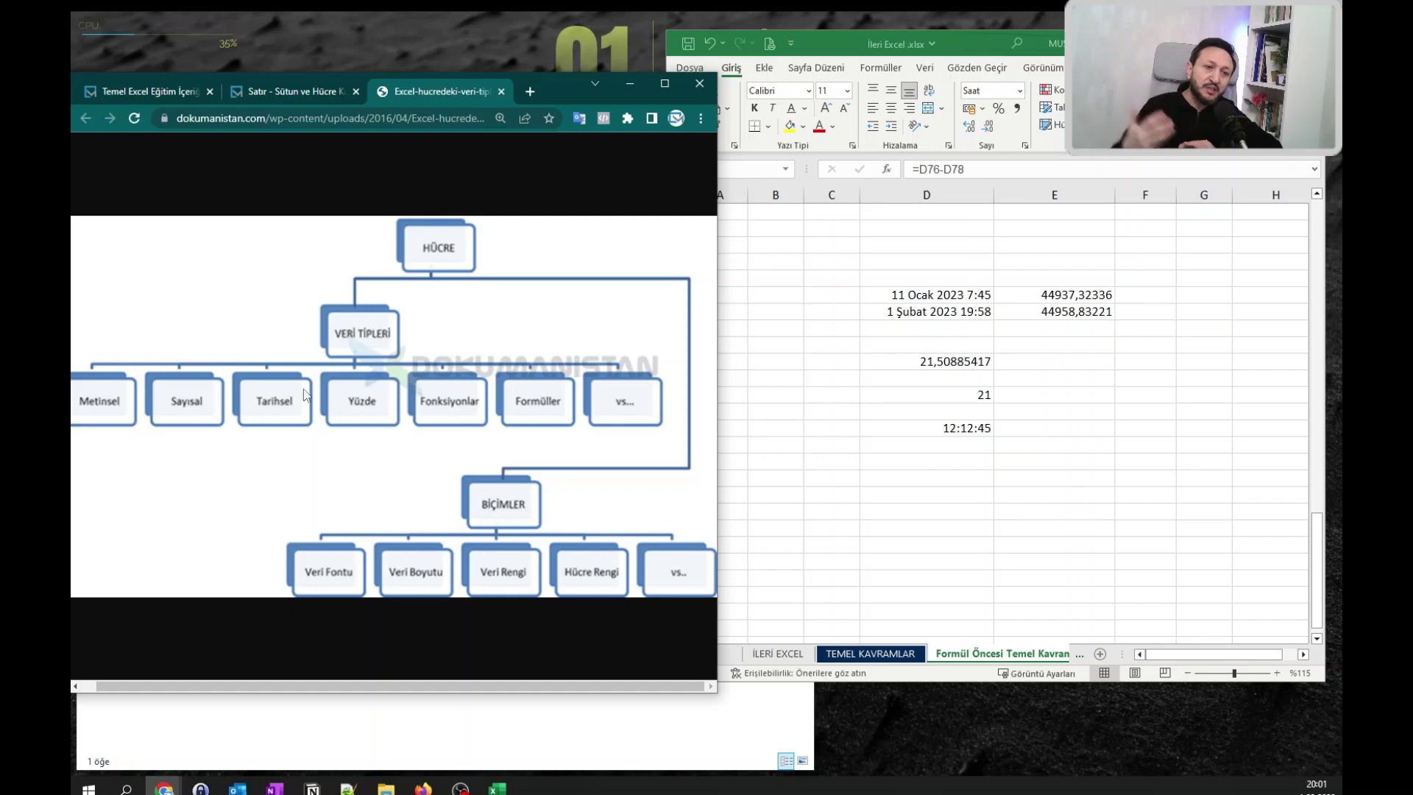
Enter the date 1/2/2023 in D83.
left_click(1076, 428)
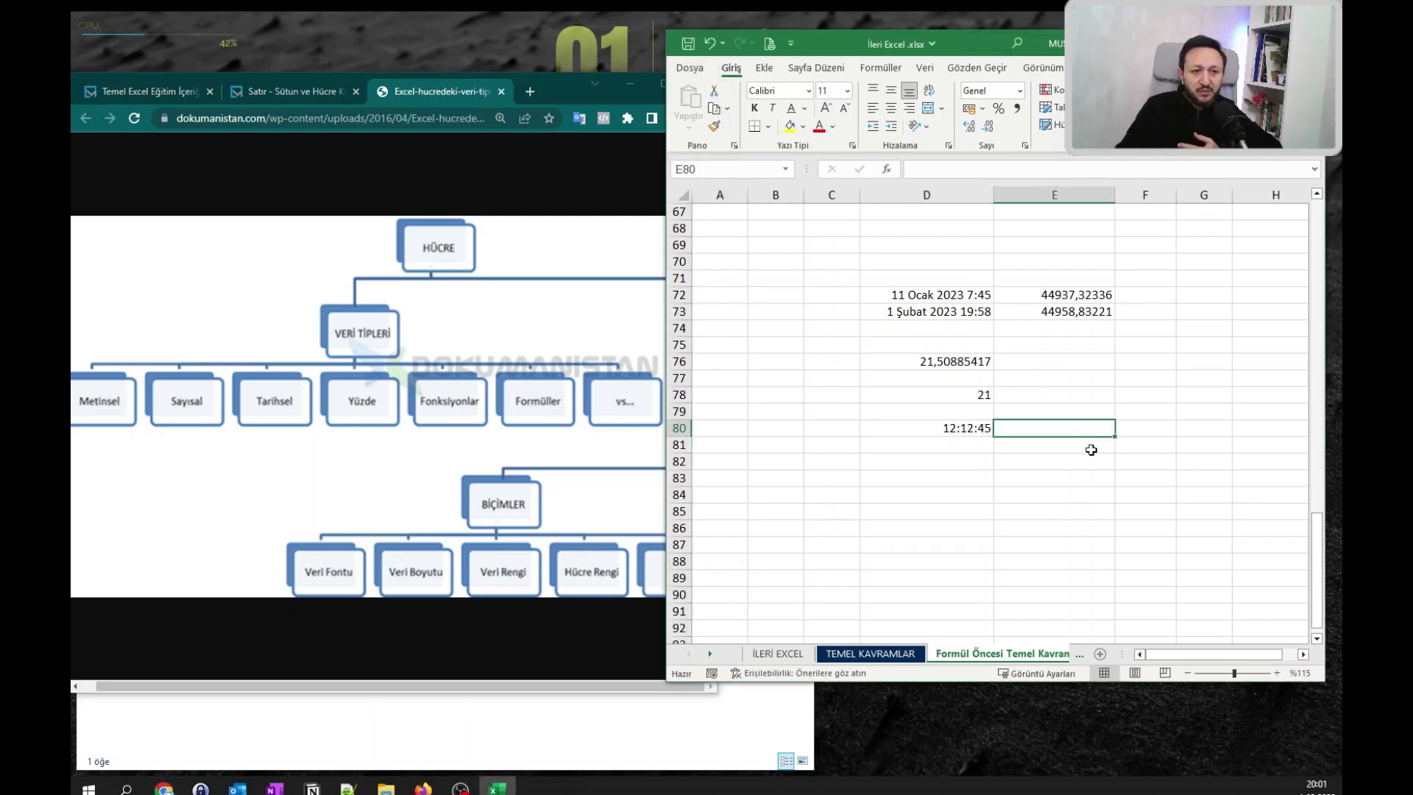
key("Left")
key("Down")
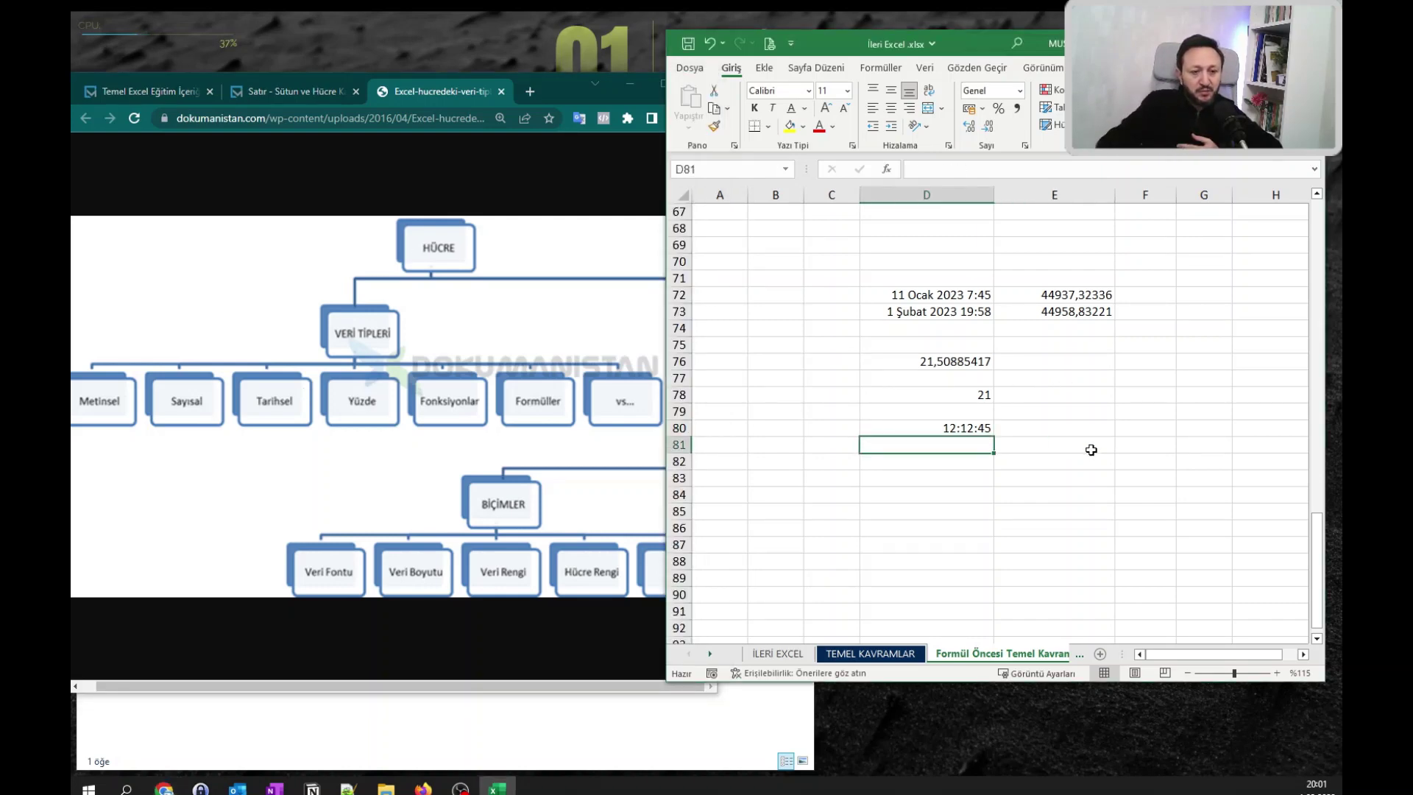
key("Down")
key("Down")
type("1/")
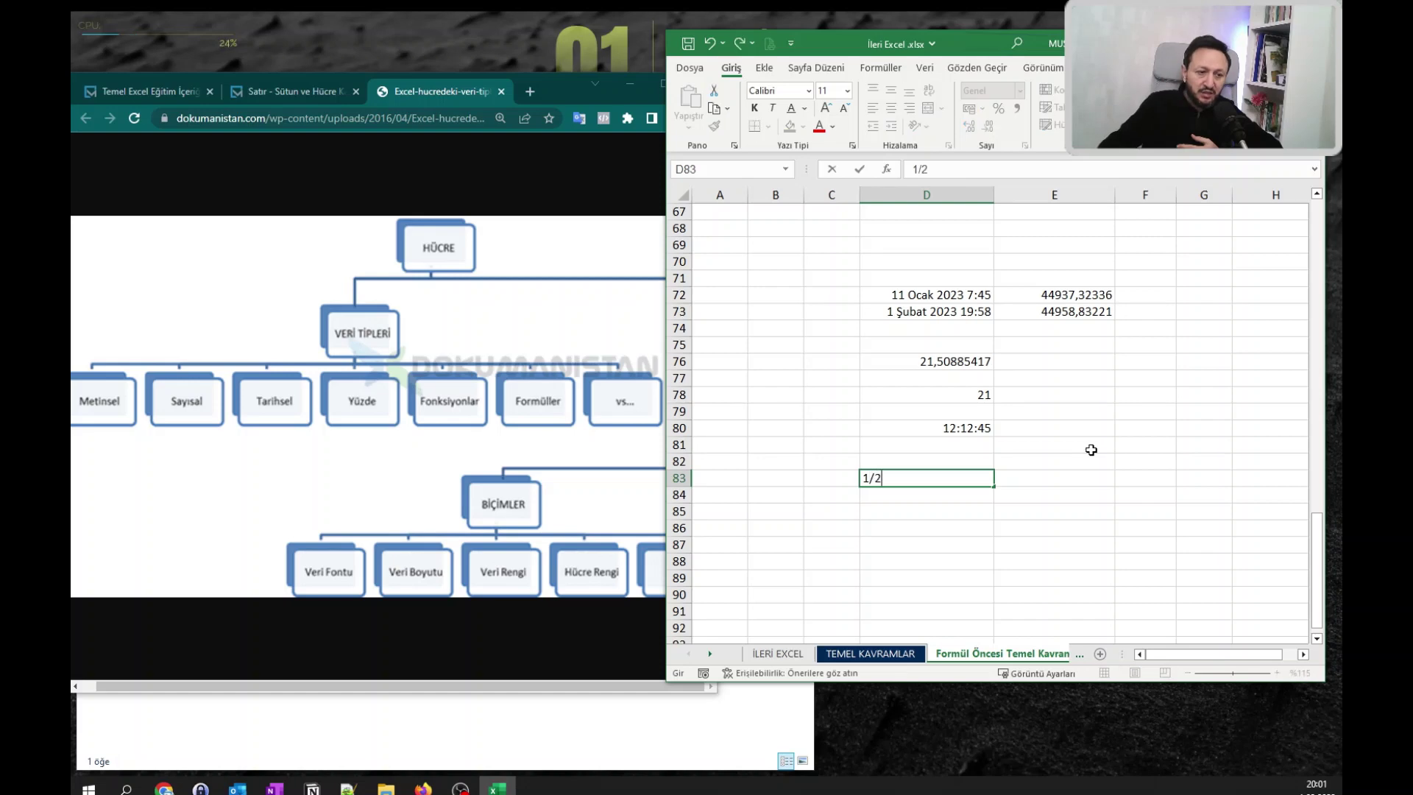
type("2/2023")
key("Right")
Subtract 15 days from the date in D83 with the formula =D83-15 in F83.
key("Right")
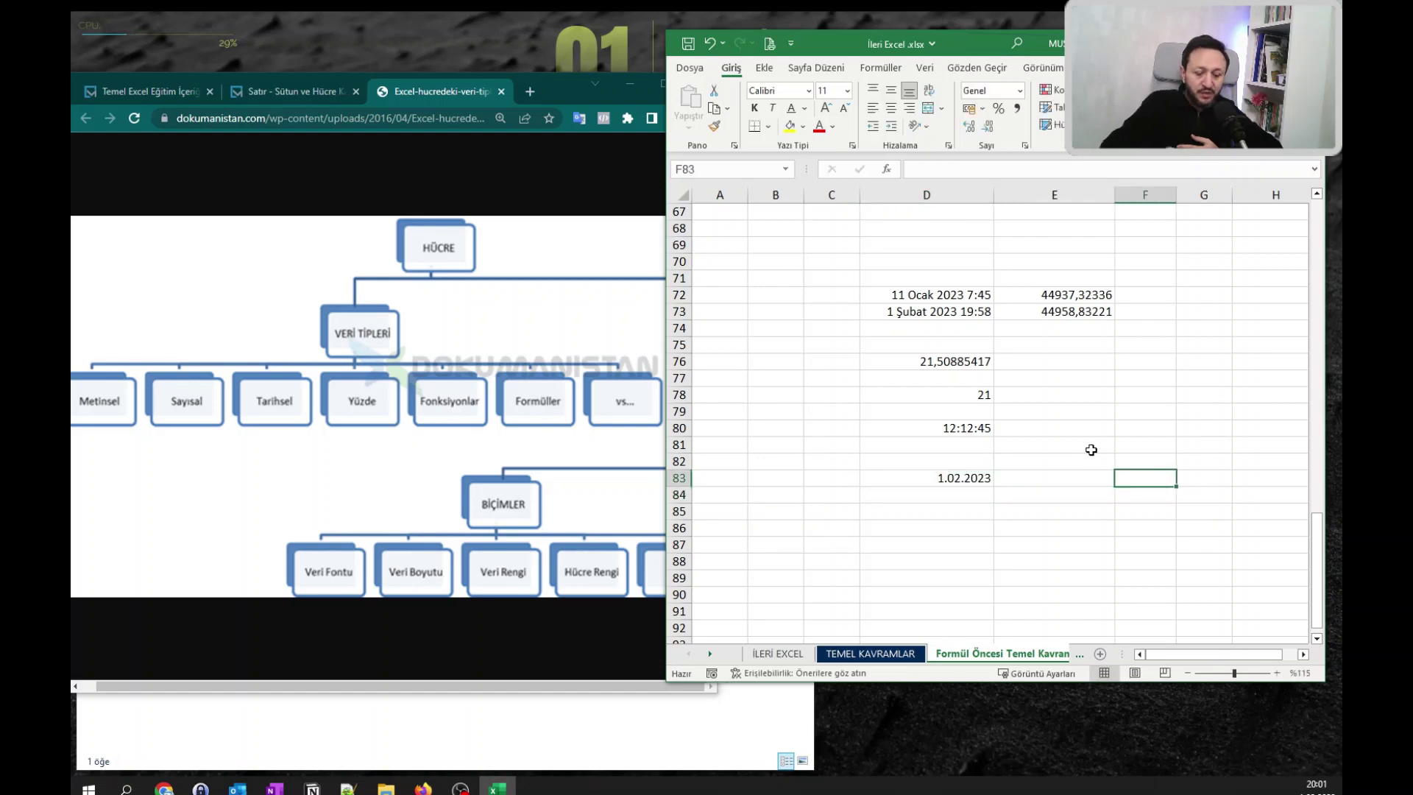
type("=")
key("Left")
key("Left")
type("-15")
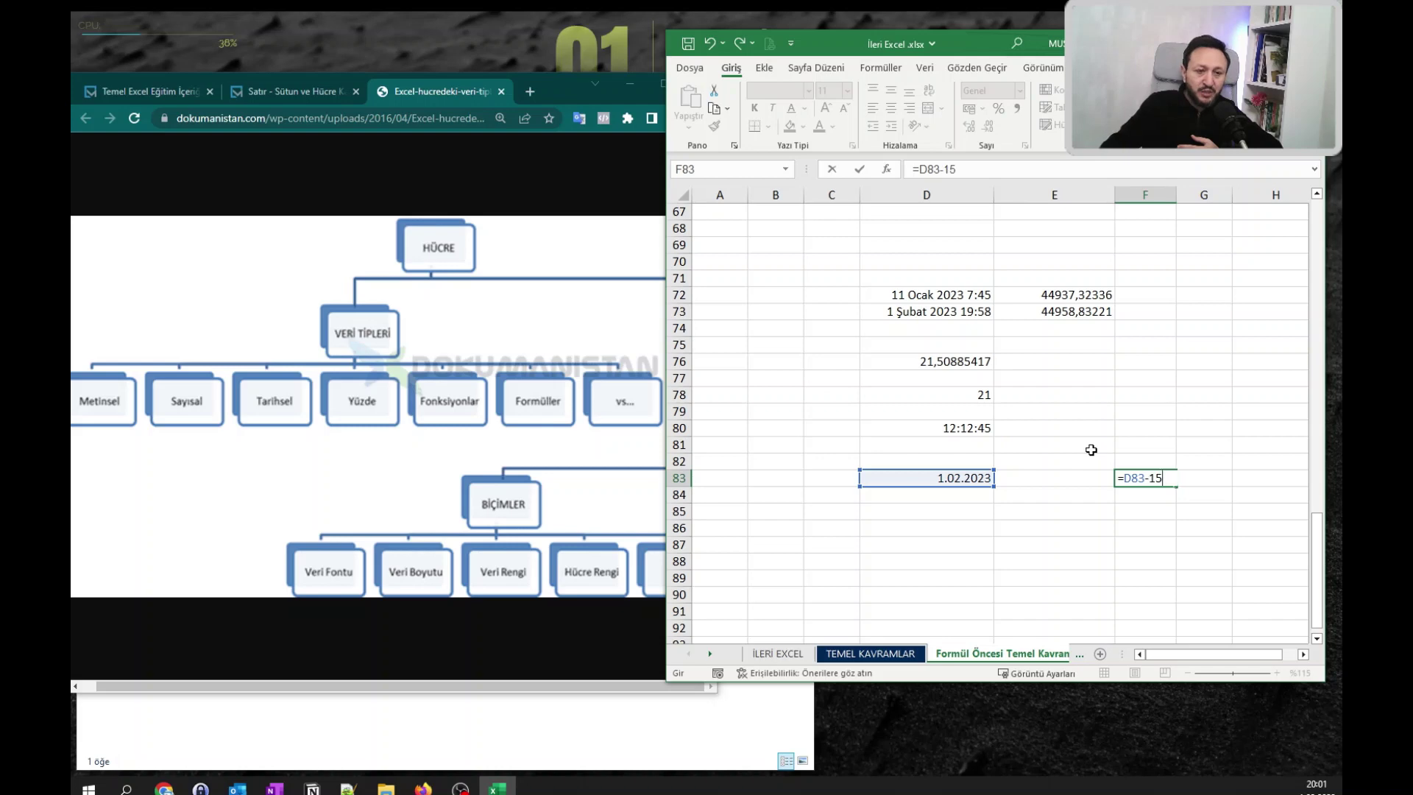
key("Return")
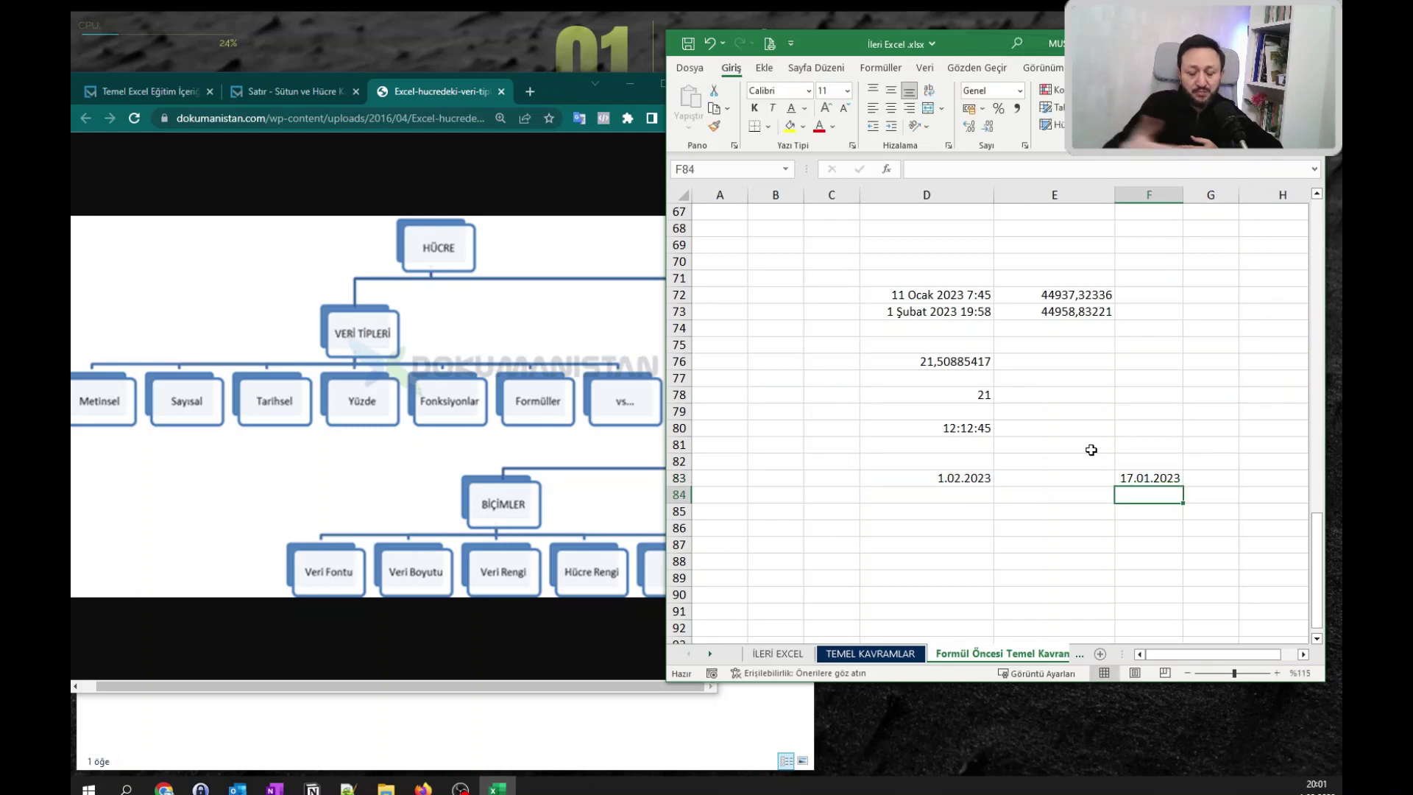
Enter the text "excel" in E85.
type("=")
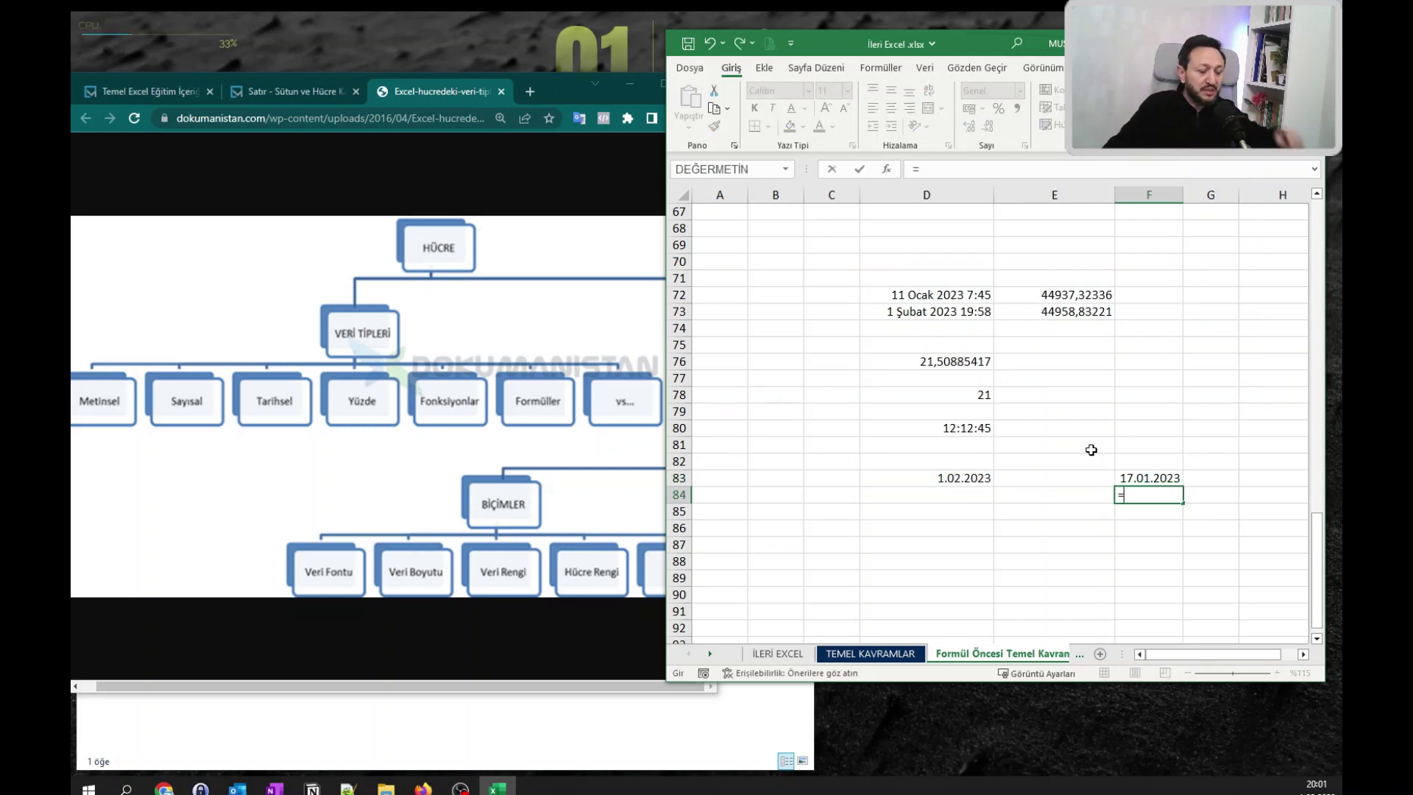
key("Escape")
key("Down")
key("Left")
type("re")
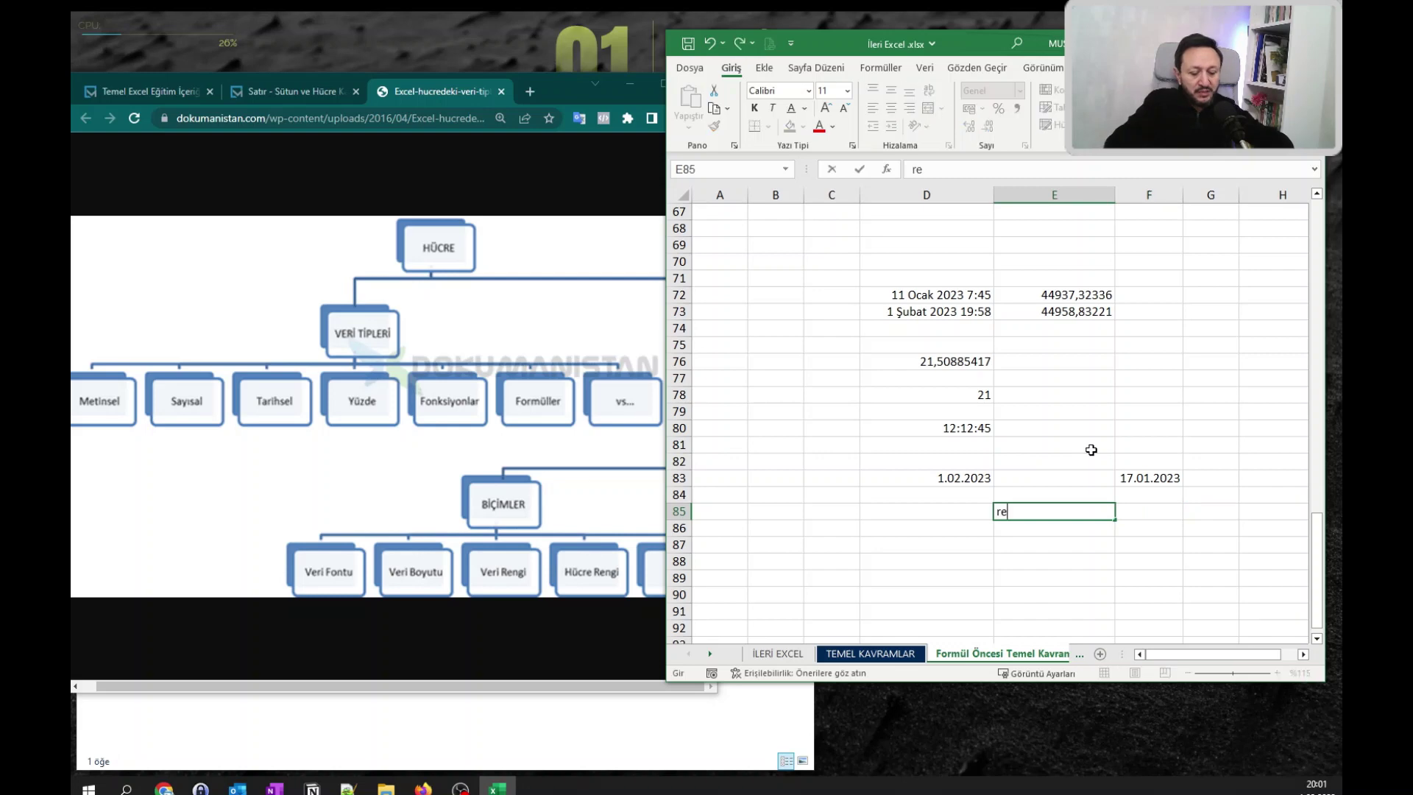
key("BackSpace")
key("BackSpace")
key("BackSpace")
type("excel")
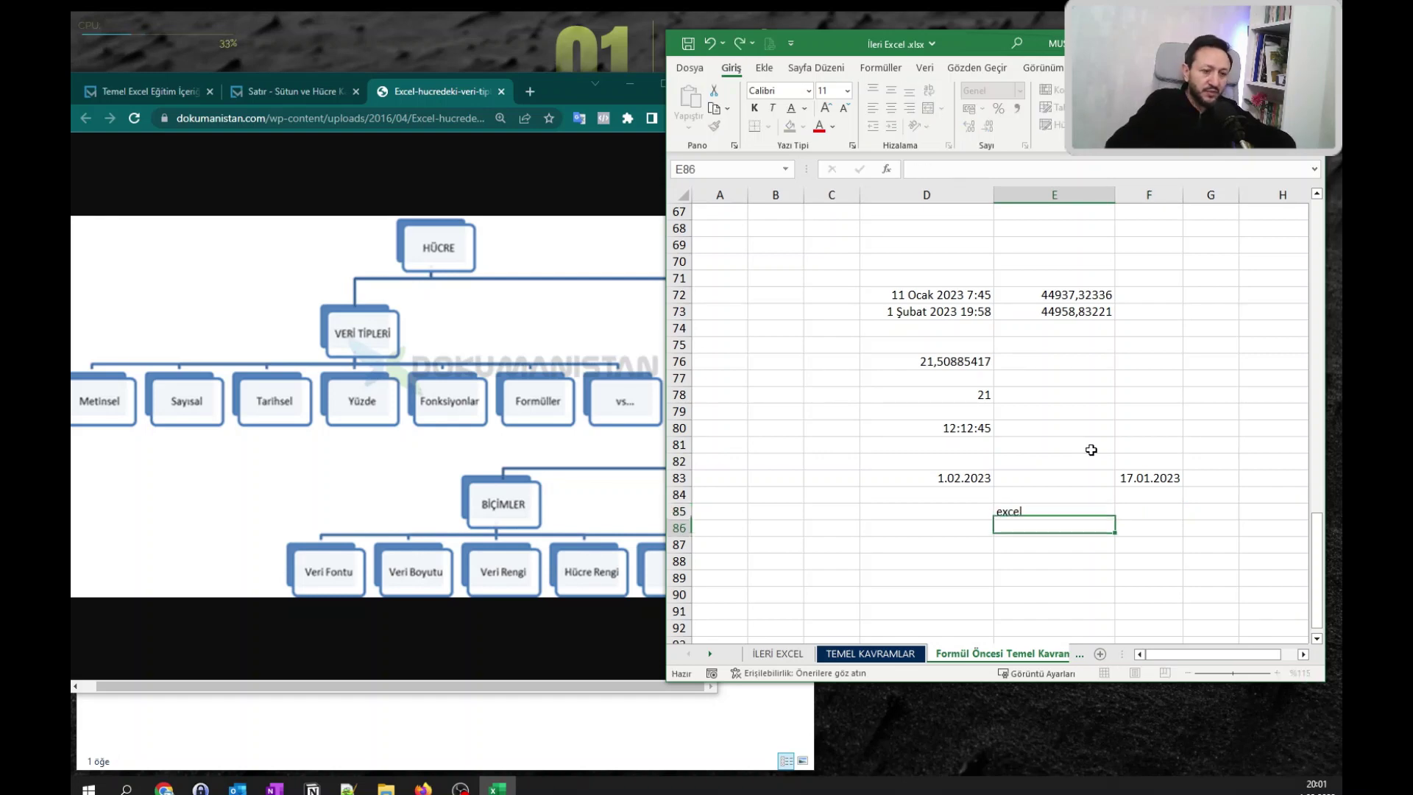
Try adding a number to the text in E85 with the formula =E85+1 in F85.
key("Tab")
type("=E85+1")
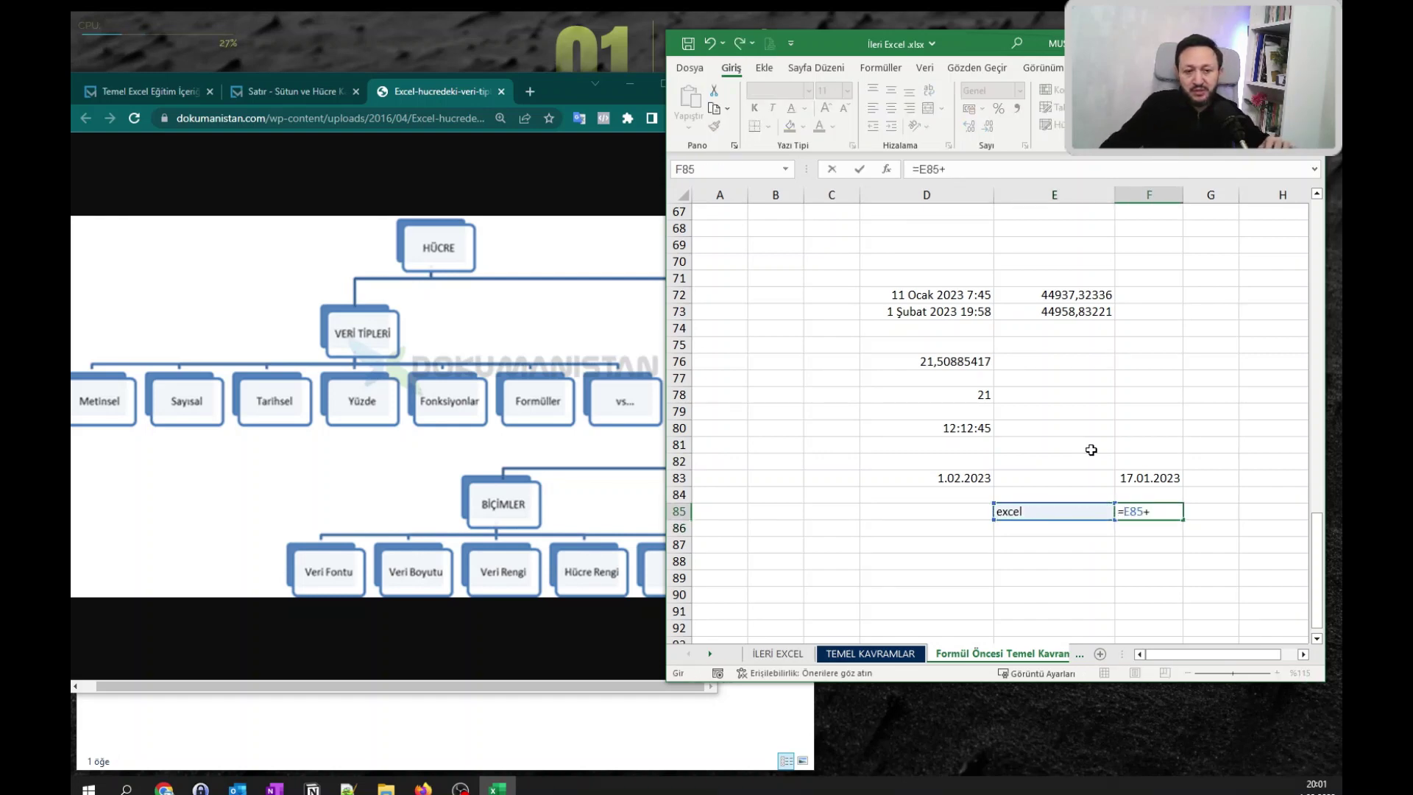
key("Return")
Add 365 days to the date in D83 with the formula =D83+365 in D88.
key("Left")
key("Down")
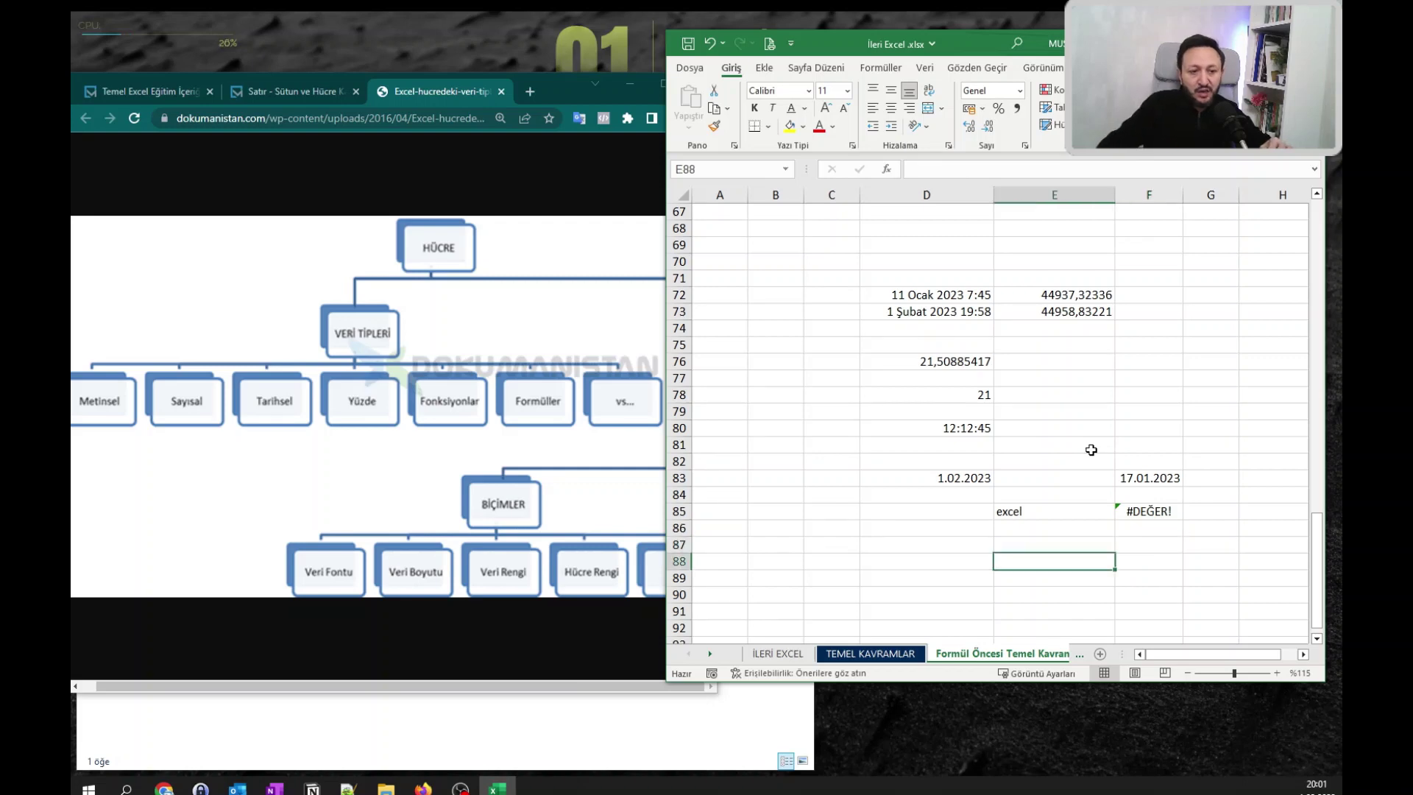
key("Up")
key("Up")
key("Left")
key("Up")
key("Up")
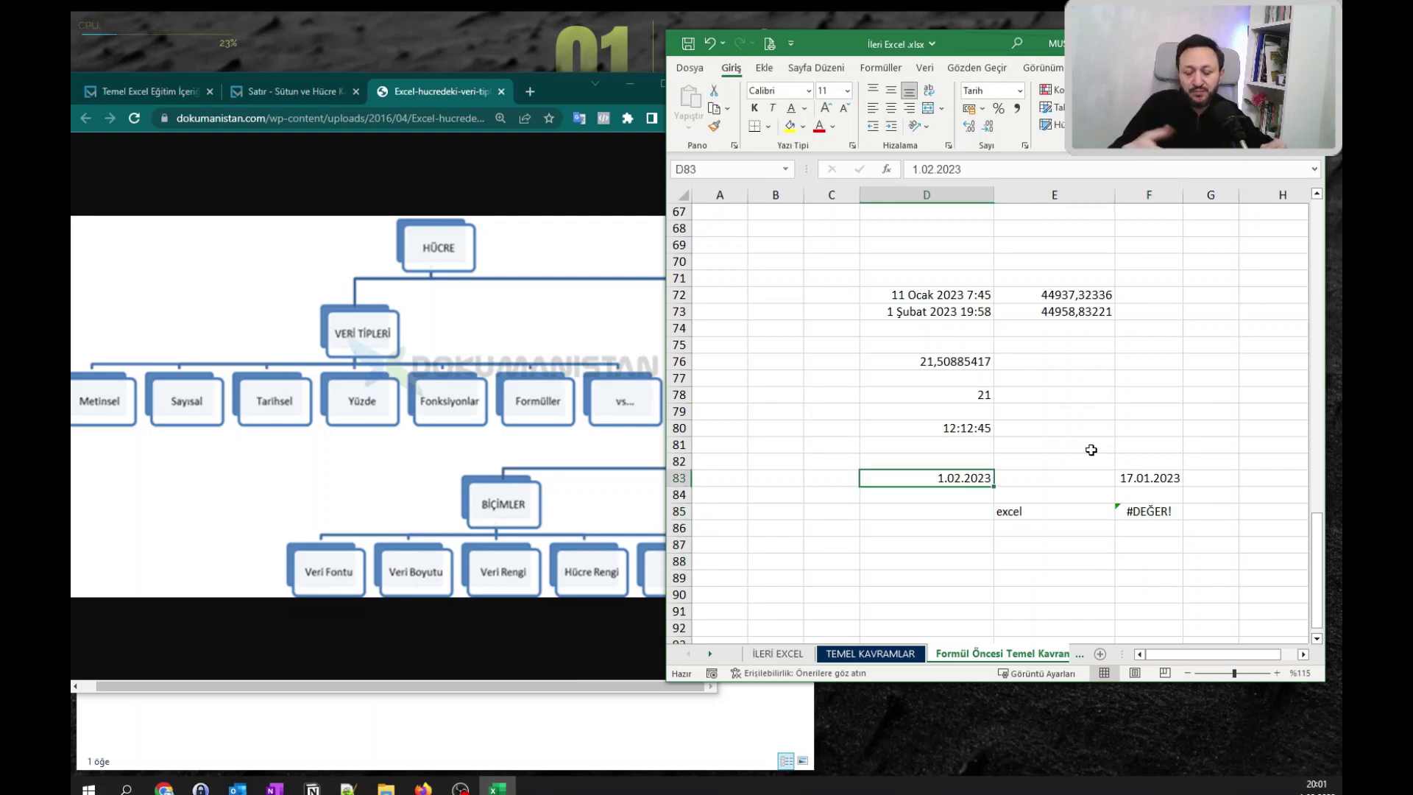
key("Down")
key("Down")
key("Down")
key("Down")
key("Down")
type("=")
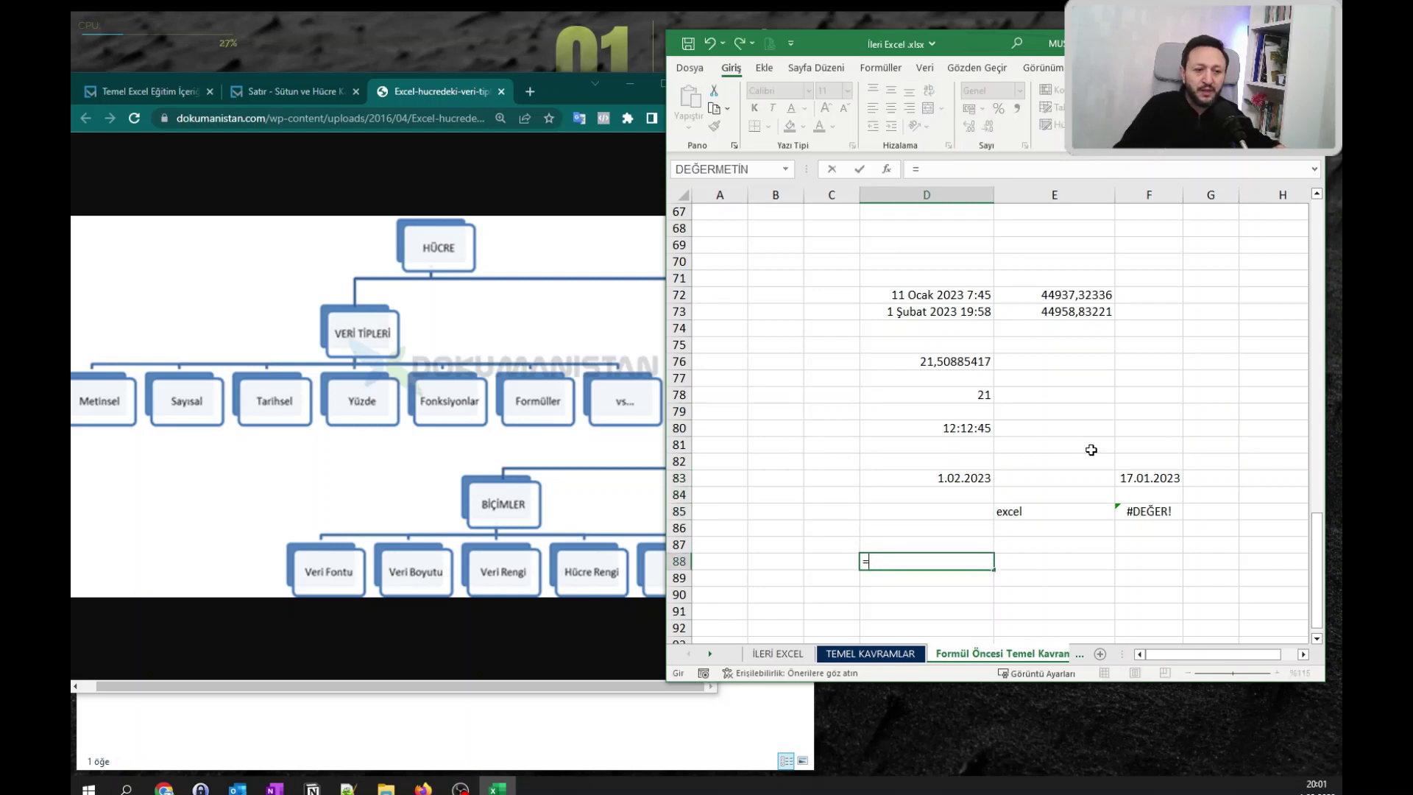
key("Up")
key("Up")
key("Up")
key("Up")
key("Up")
type("+")
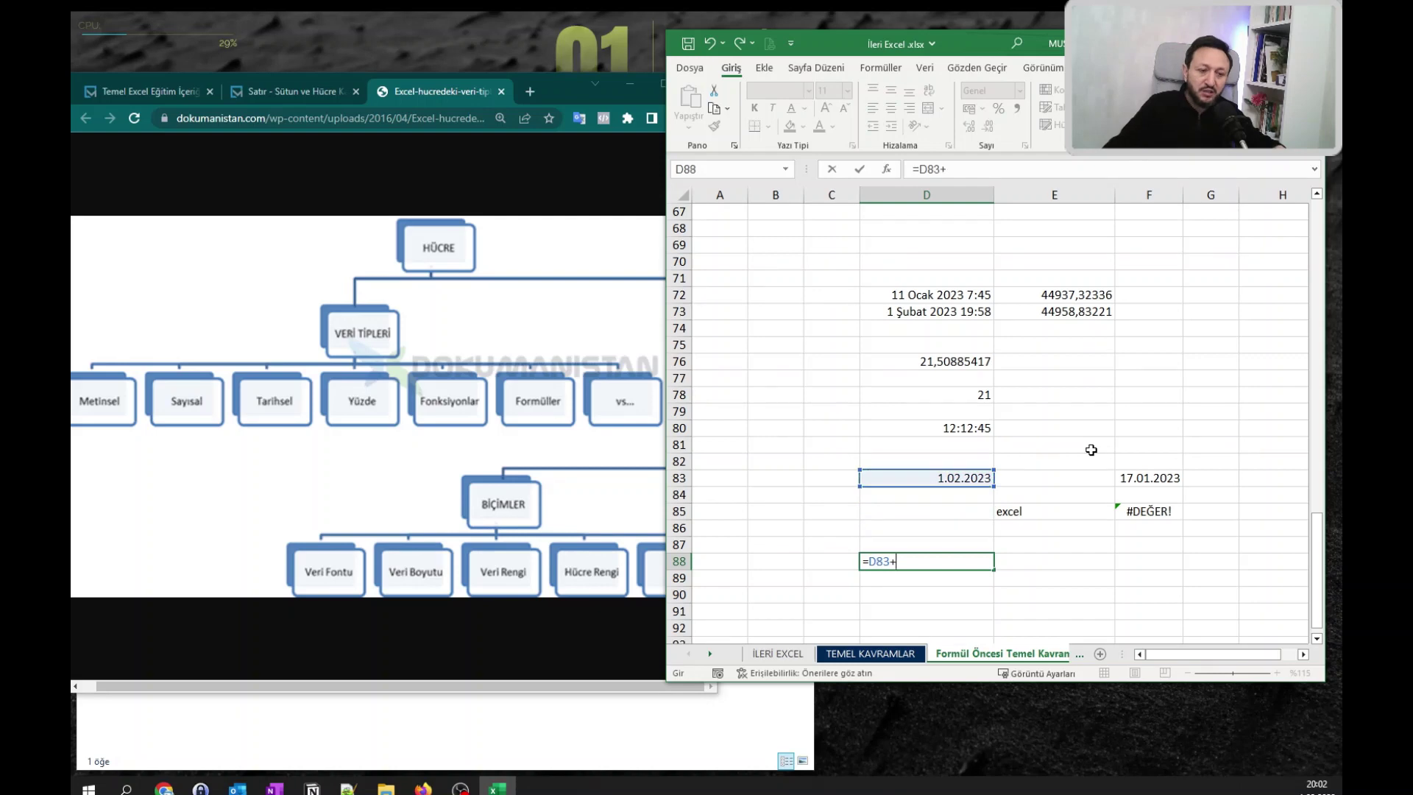
type("365")
key("Return")
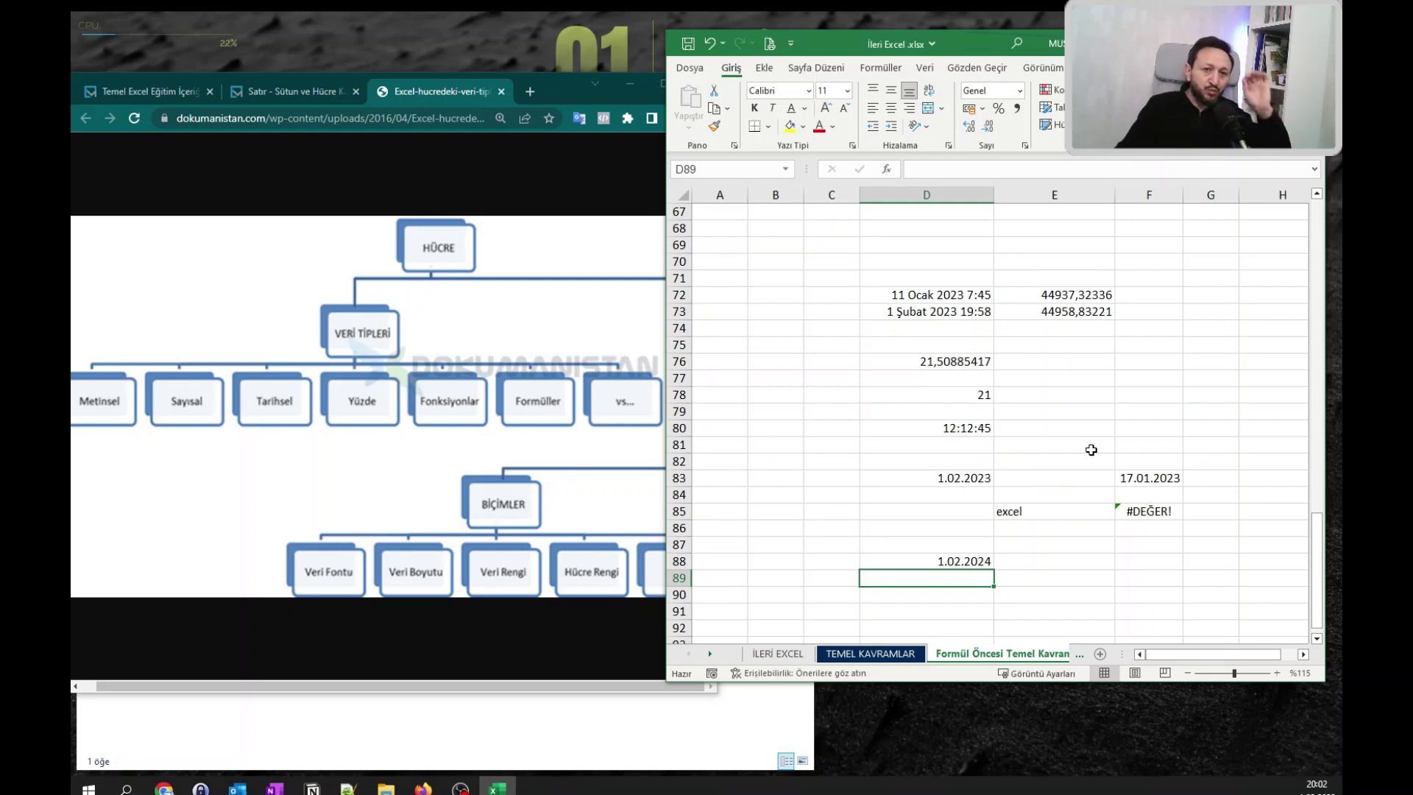
Enter 20 in D94 and apply the percentage format to it.
scroll(1060, 453, "down", 1)
scroll(1008, 464, "down", 2)
left_click(968, 514)
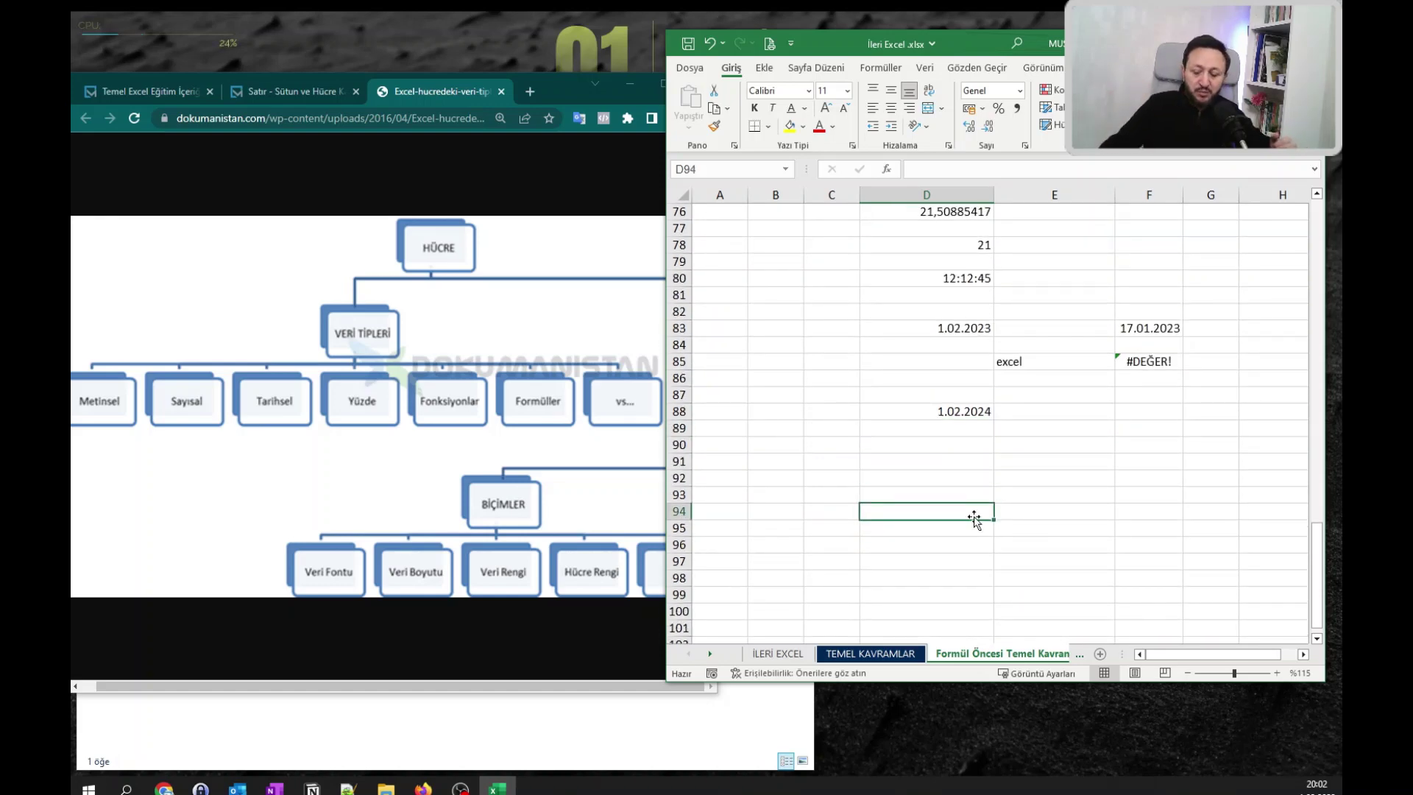
type("10")
key("Return")
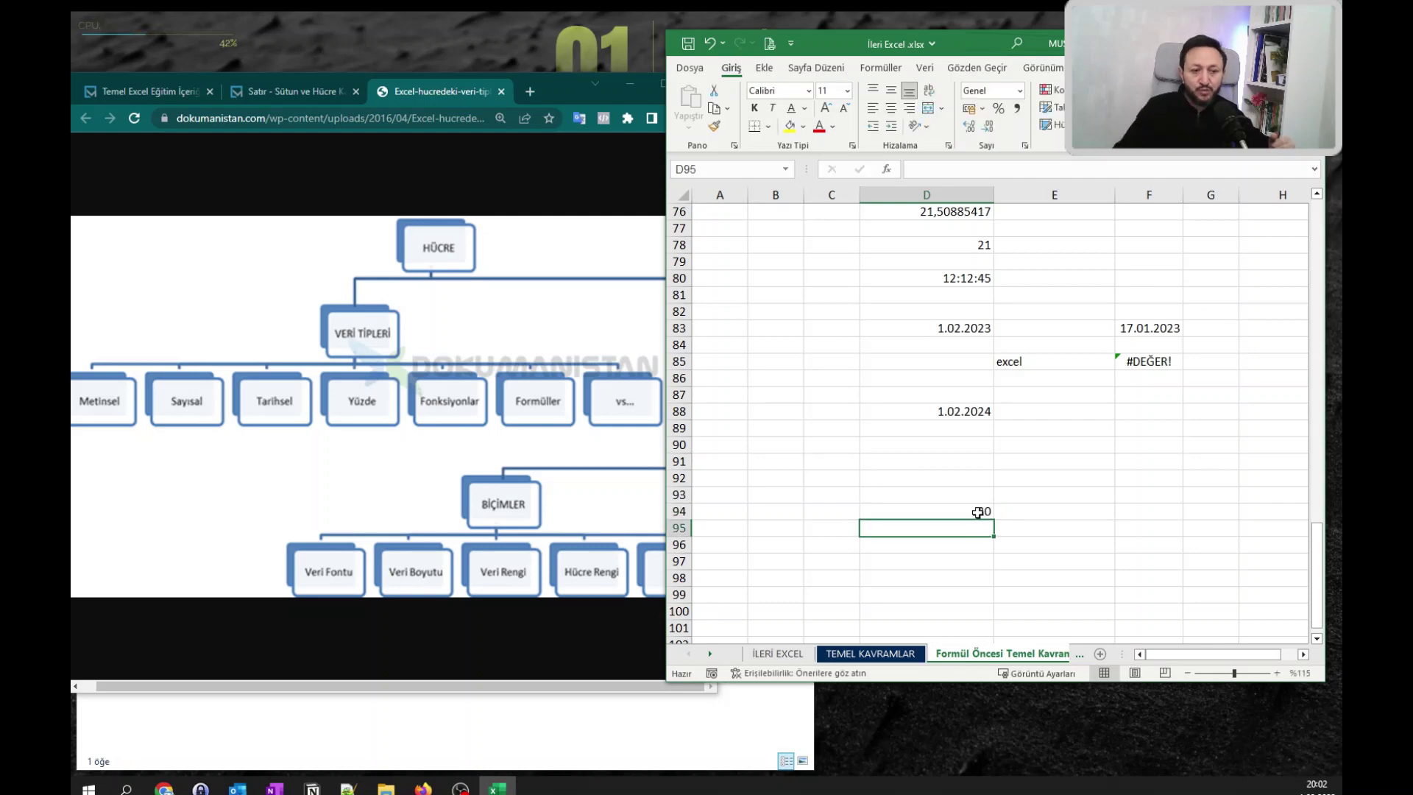
left_click(977, 511)
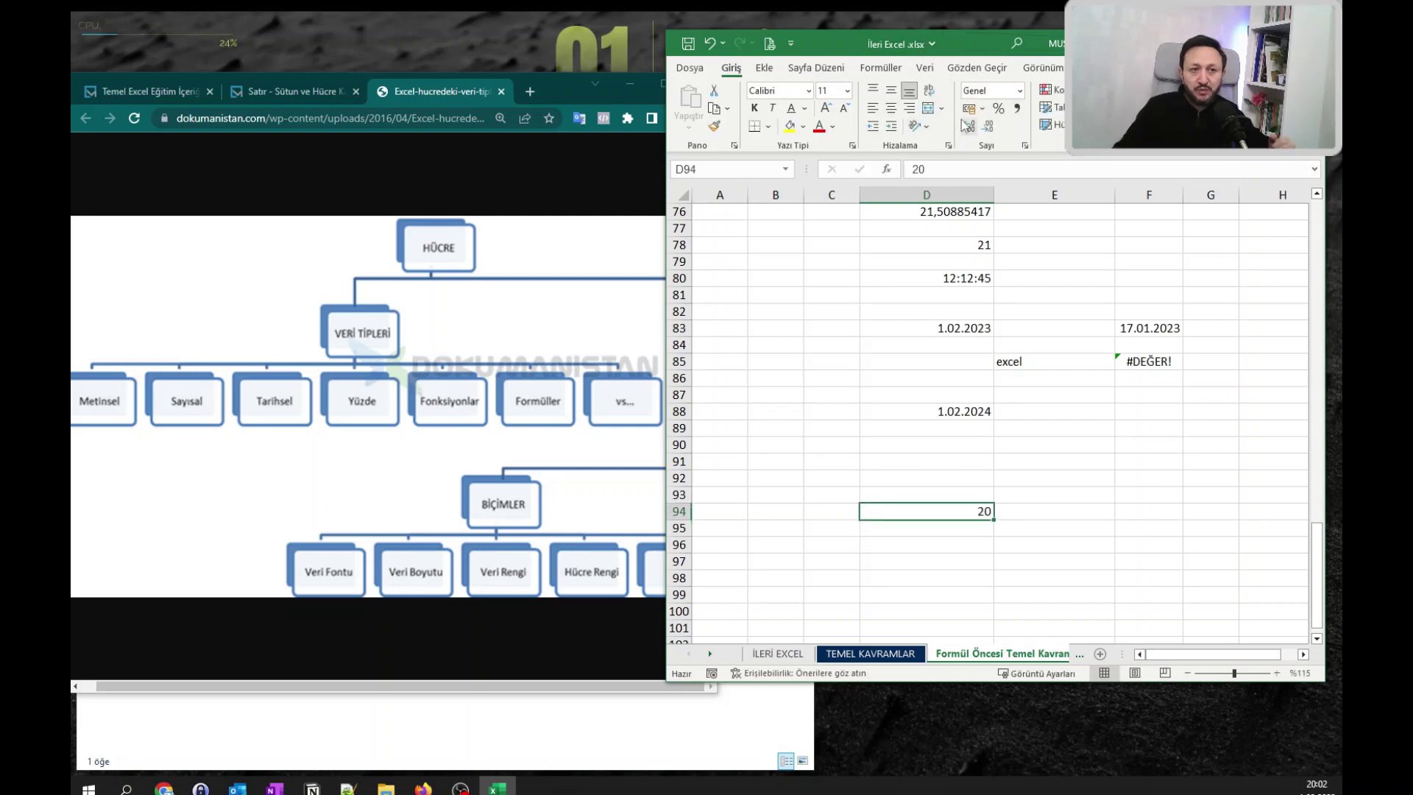
left_click(998, 109)
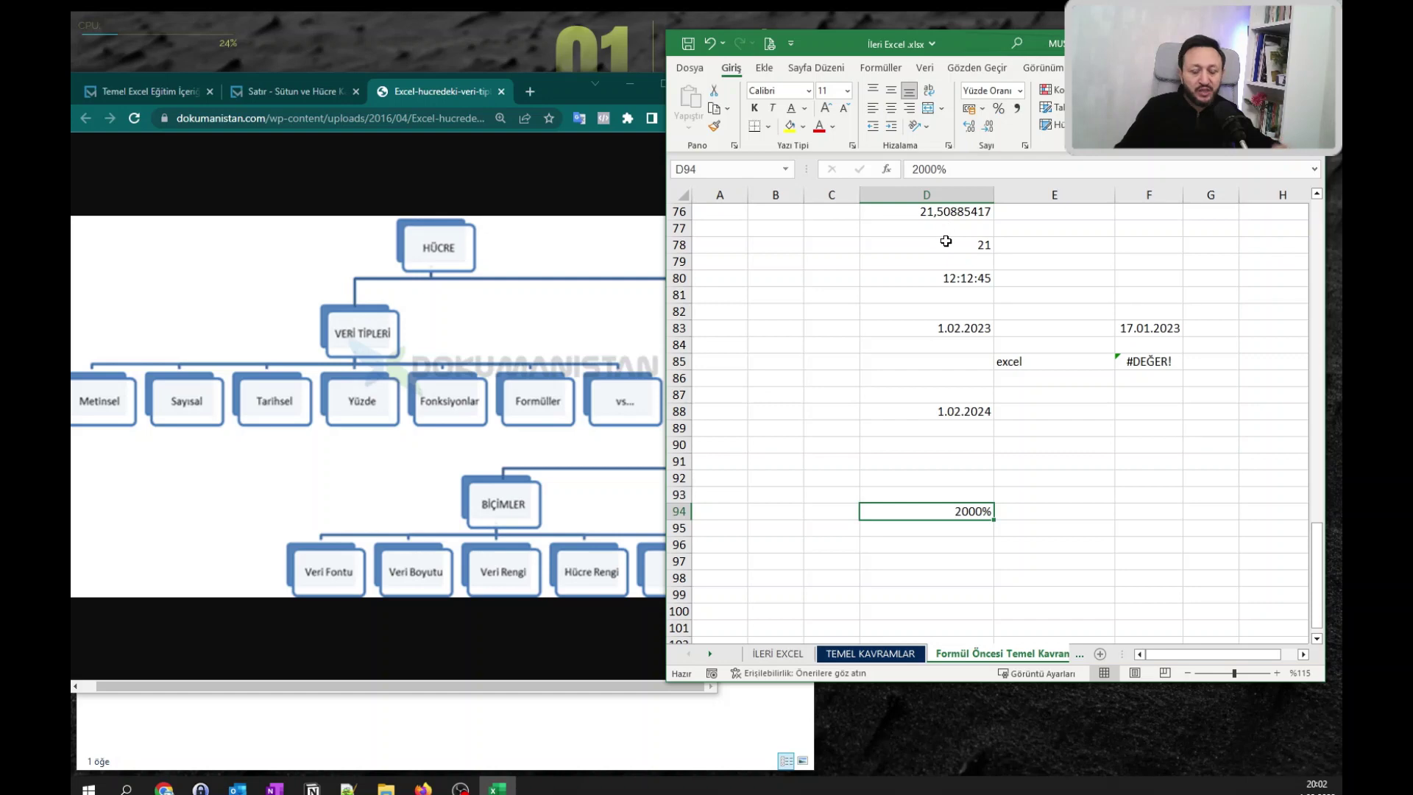
Enter the percentage 20% in D97 and, with the sign in front, %20 in D98.
key("Down")
key("Down")
key("Down")
type("20%")
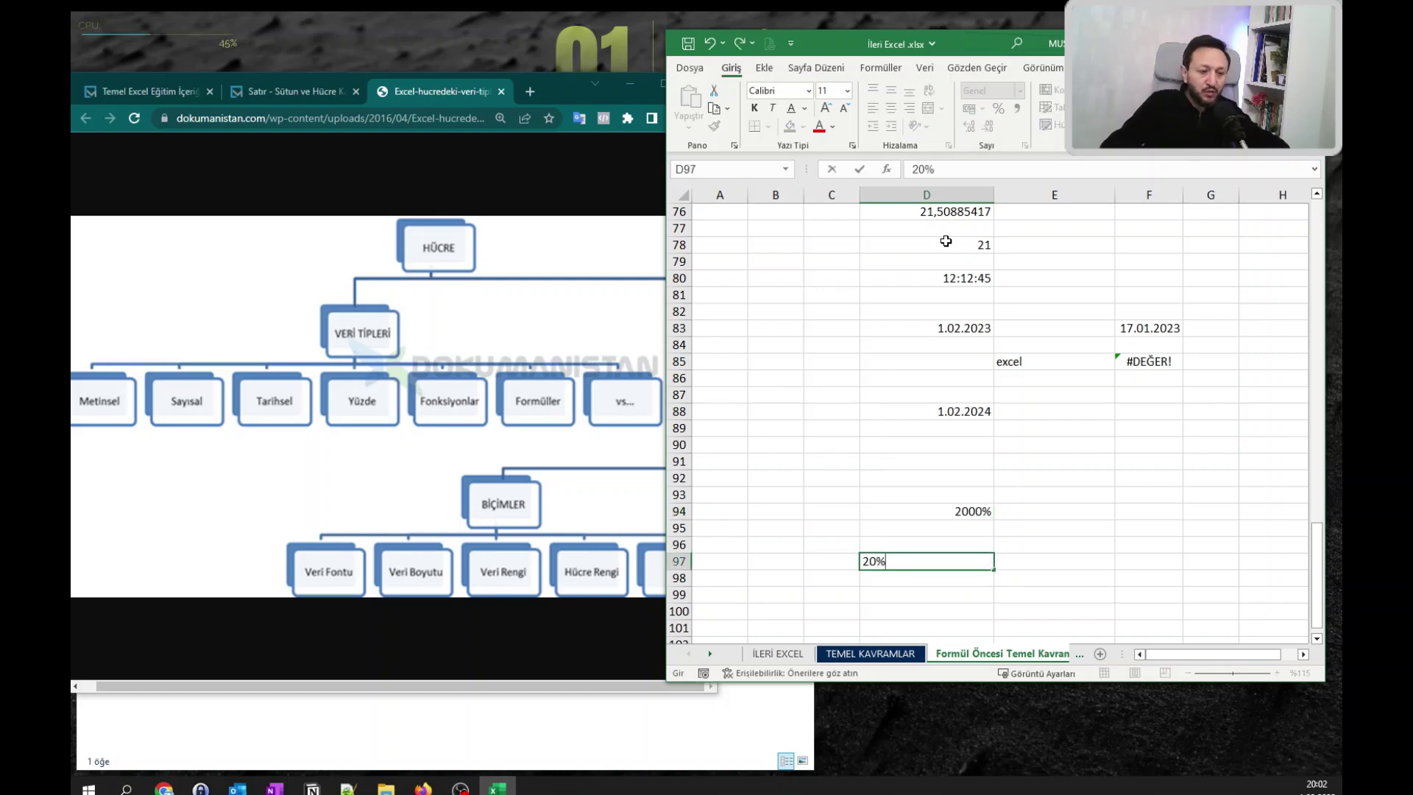
key("Return")
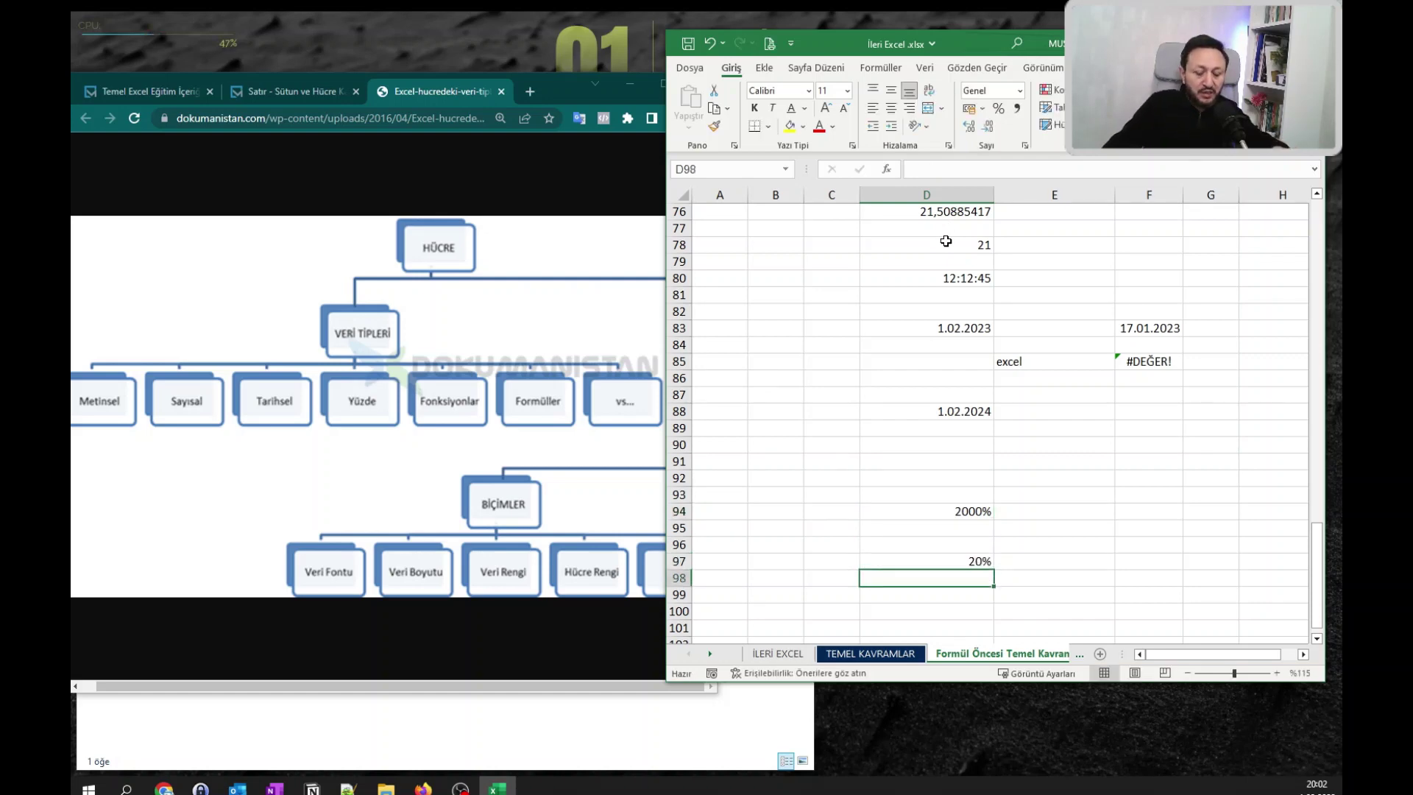
type("%20")
key("Return")
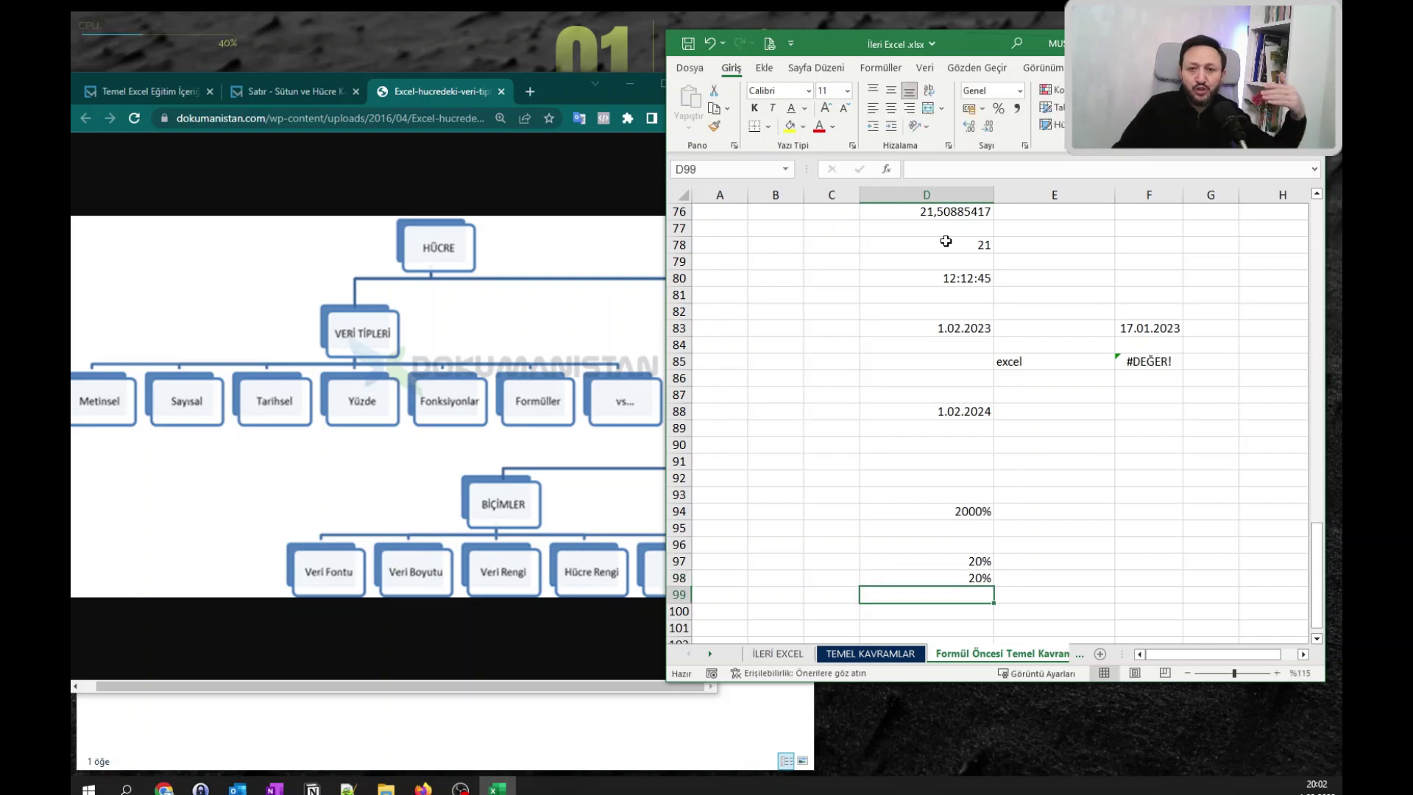
Clear the formatting of D97:D98 so only the underlying numbers are shown.
left_click_drag(933, 557, 937, 577)
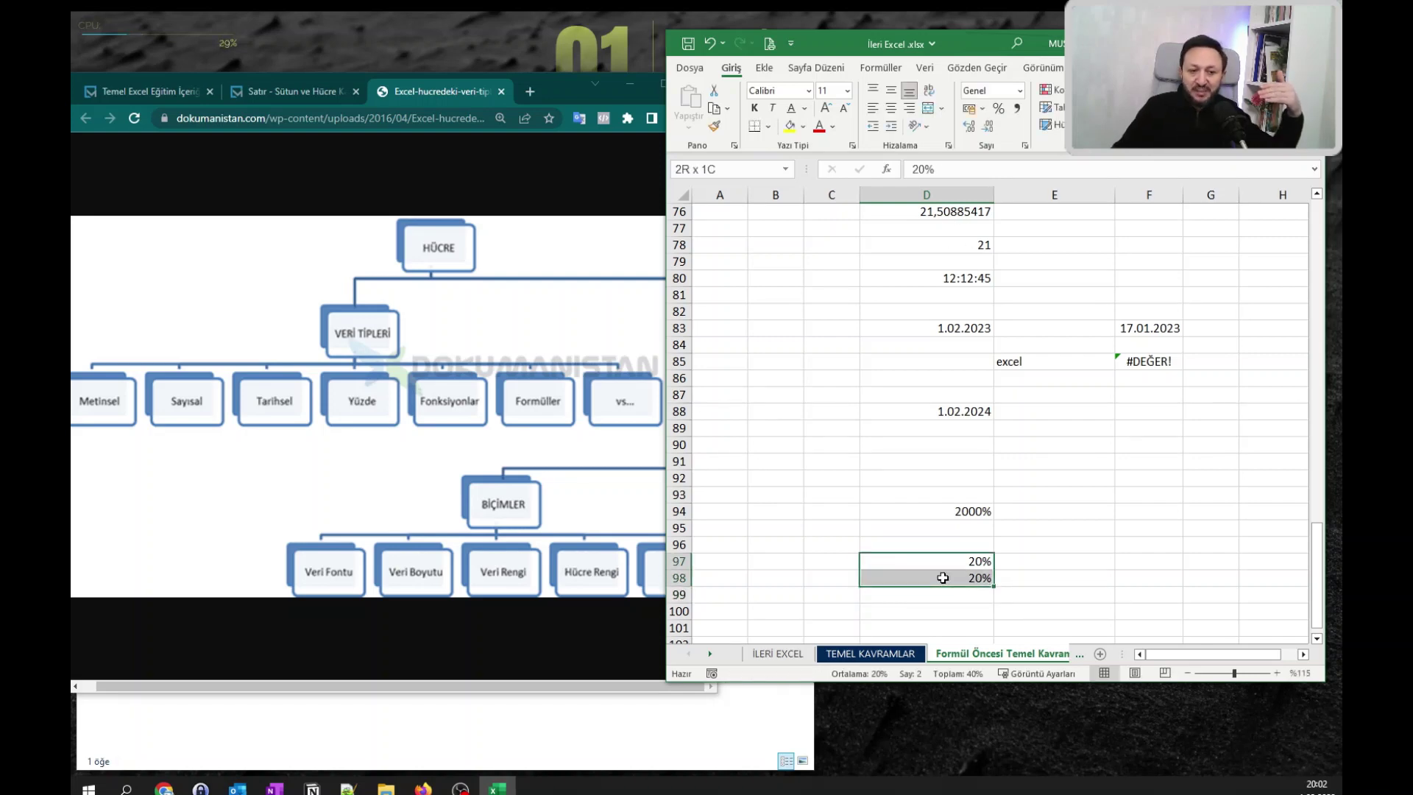
left_click(1214, 125)
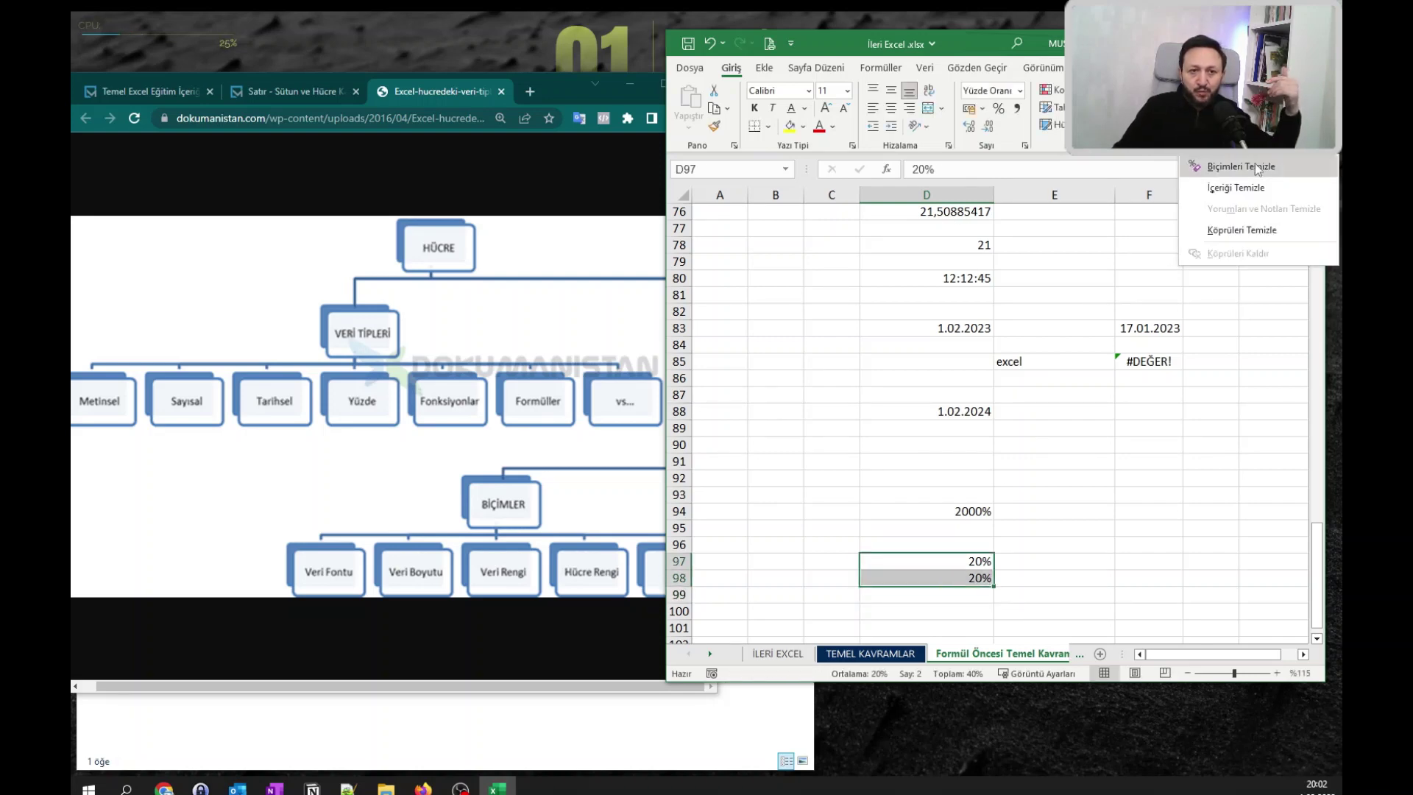
left_click(1257, 168)
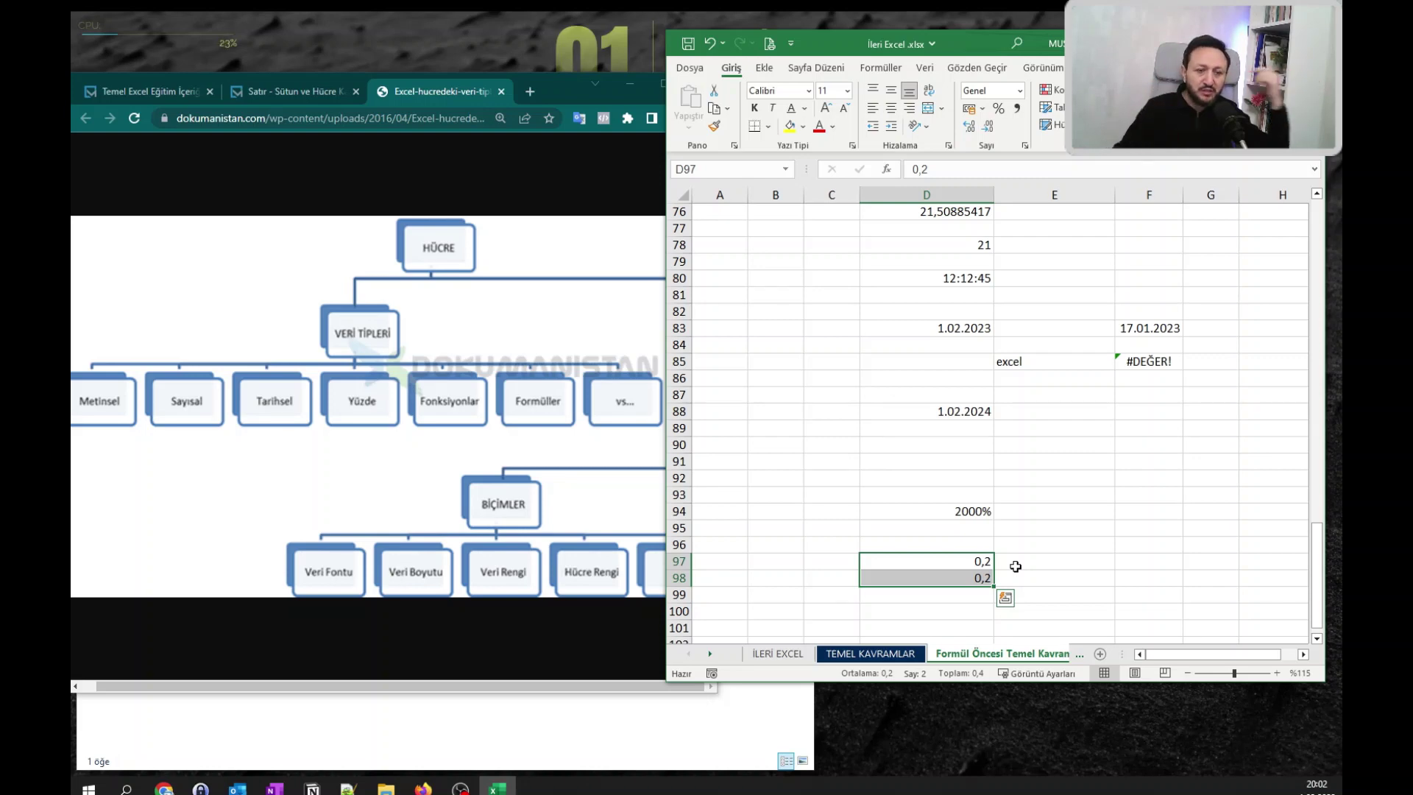
left_click_drag(971, 546, 974, 576)
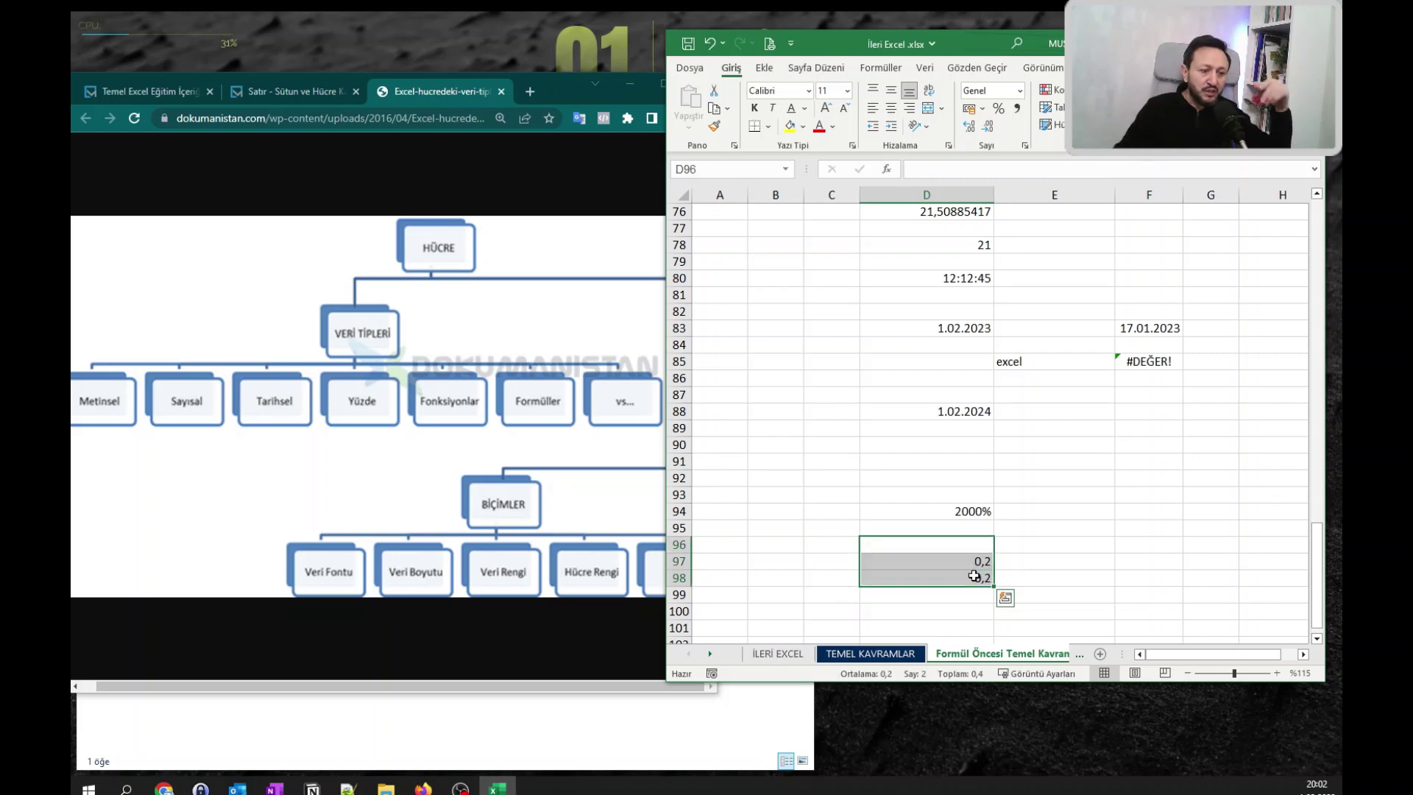
left_click(981, 562)
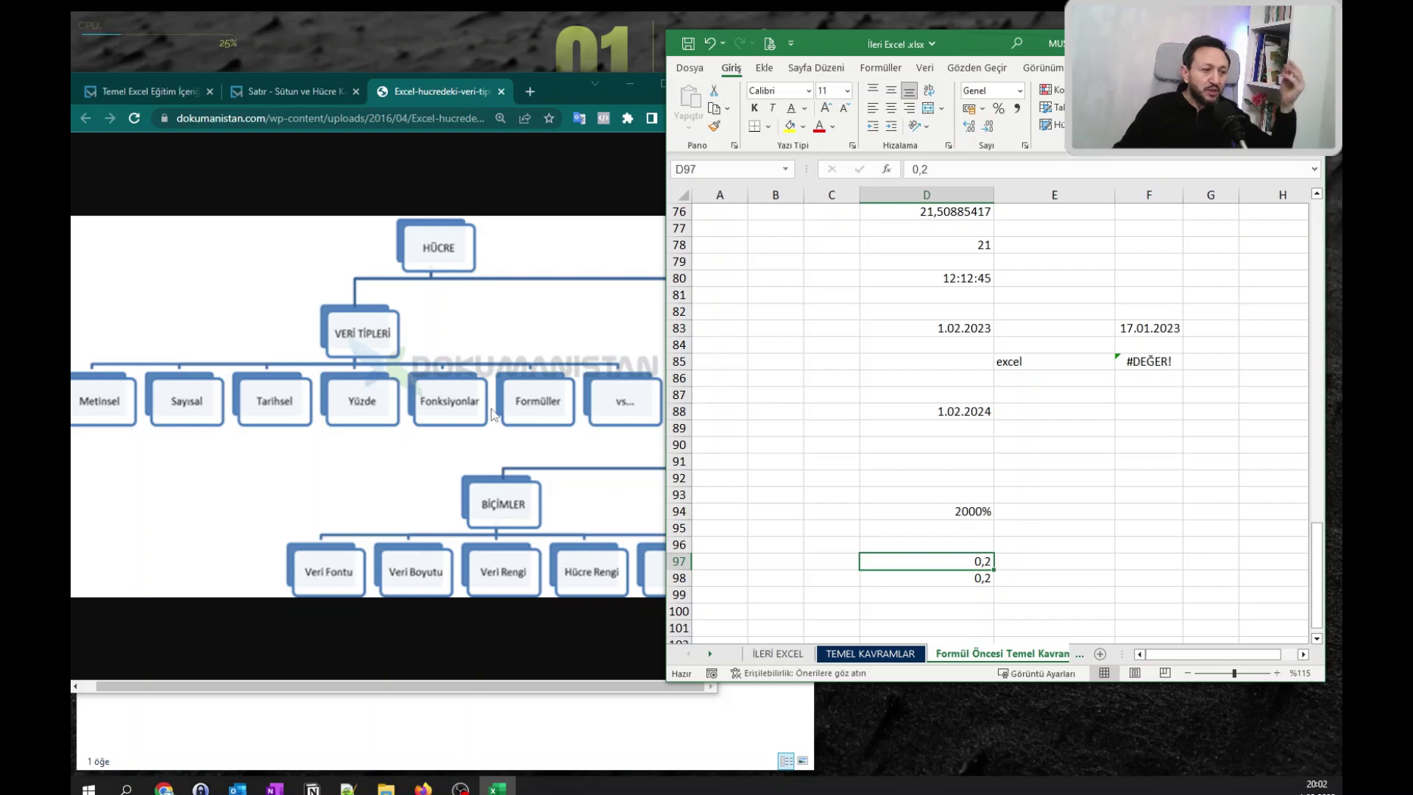
Narrow the Excel window to uncover the browser diagram and enter the text "Excel Eğitimi" in D106.
left_click(791, 435)
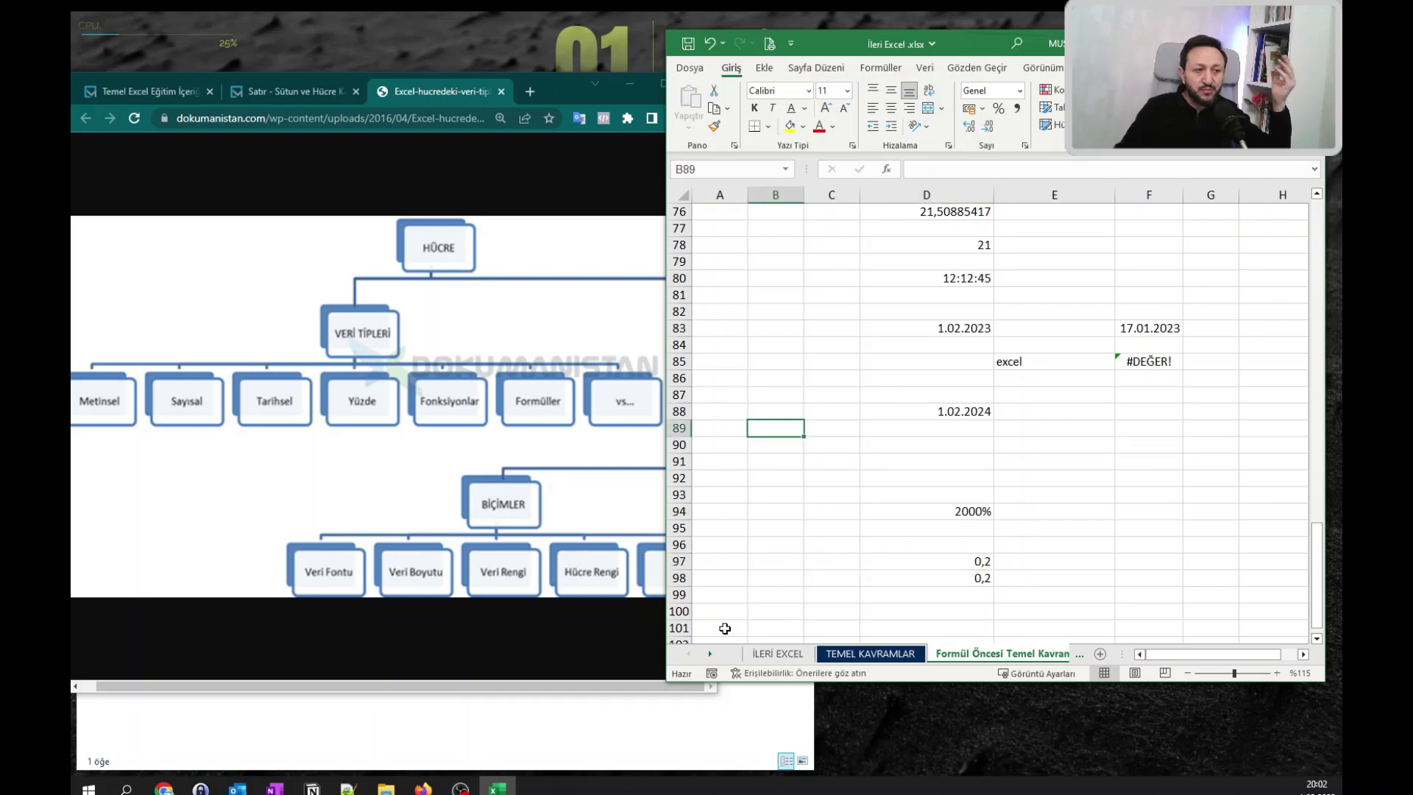
left_click_drag(674, 683, 725, 684)
scroll(890, 584, "down", 4)
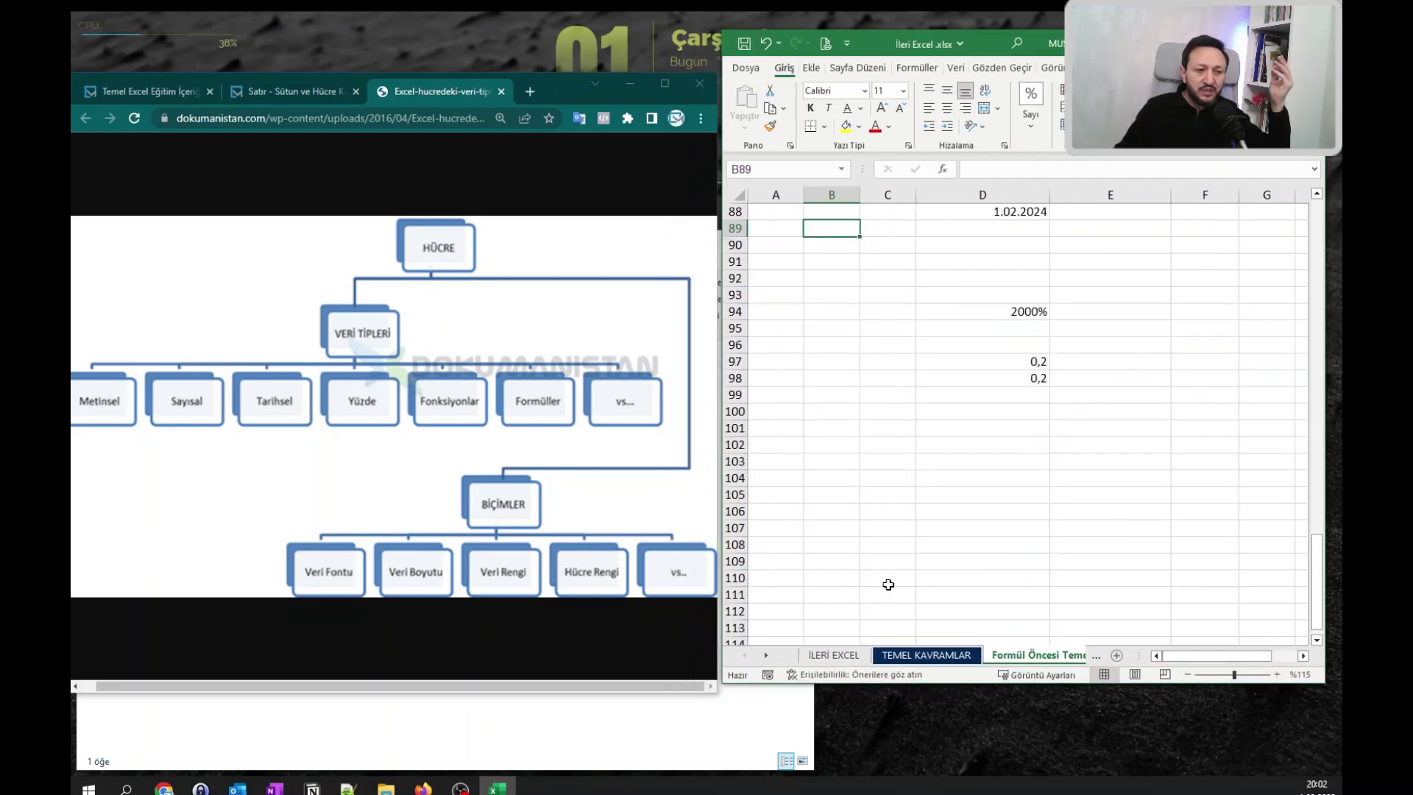
left_click(1009, 510)
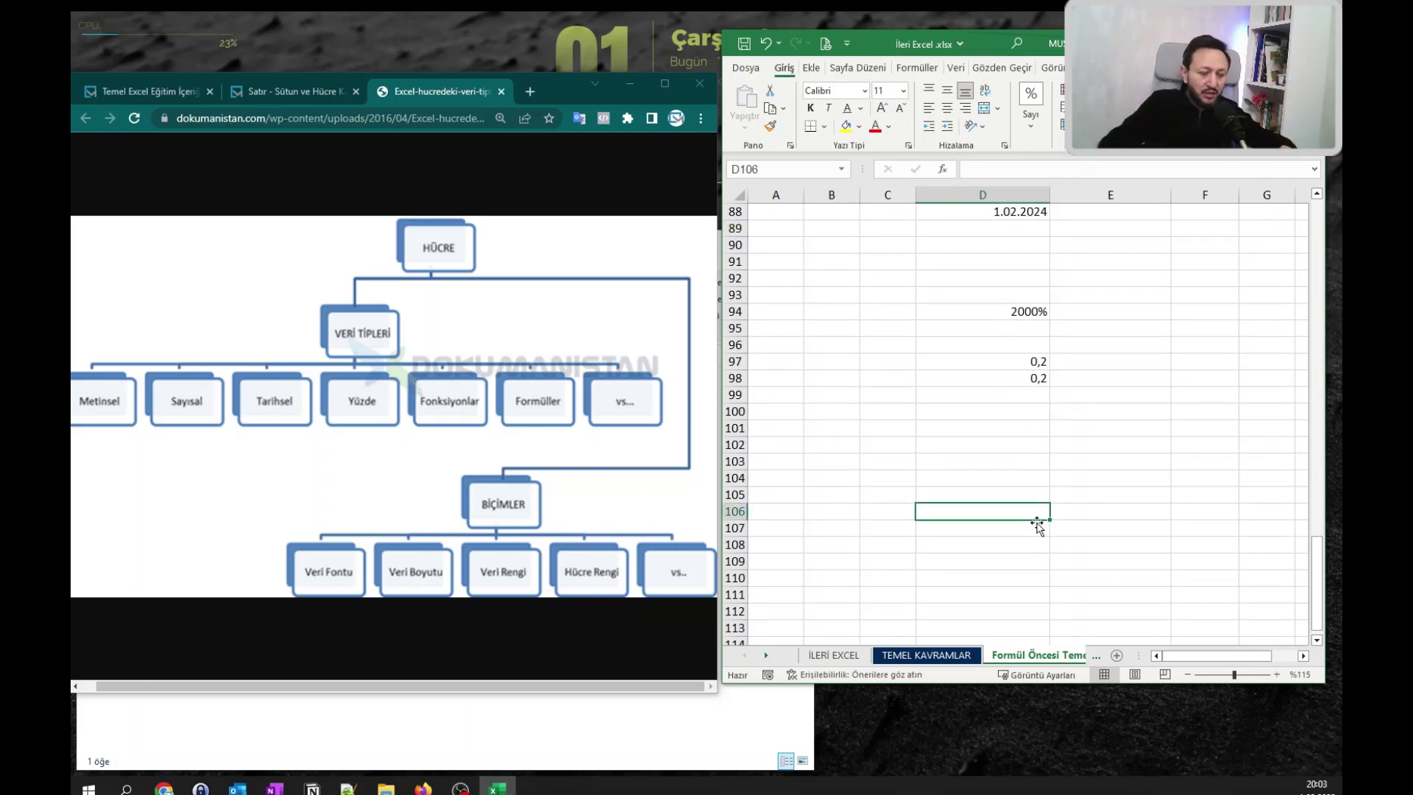
type("Excel Eğitimi")
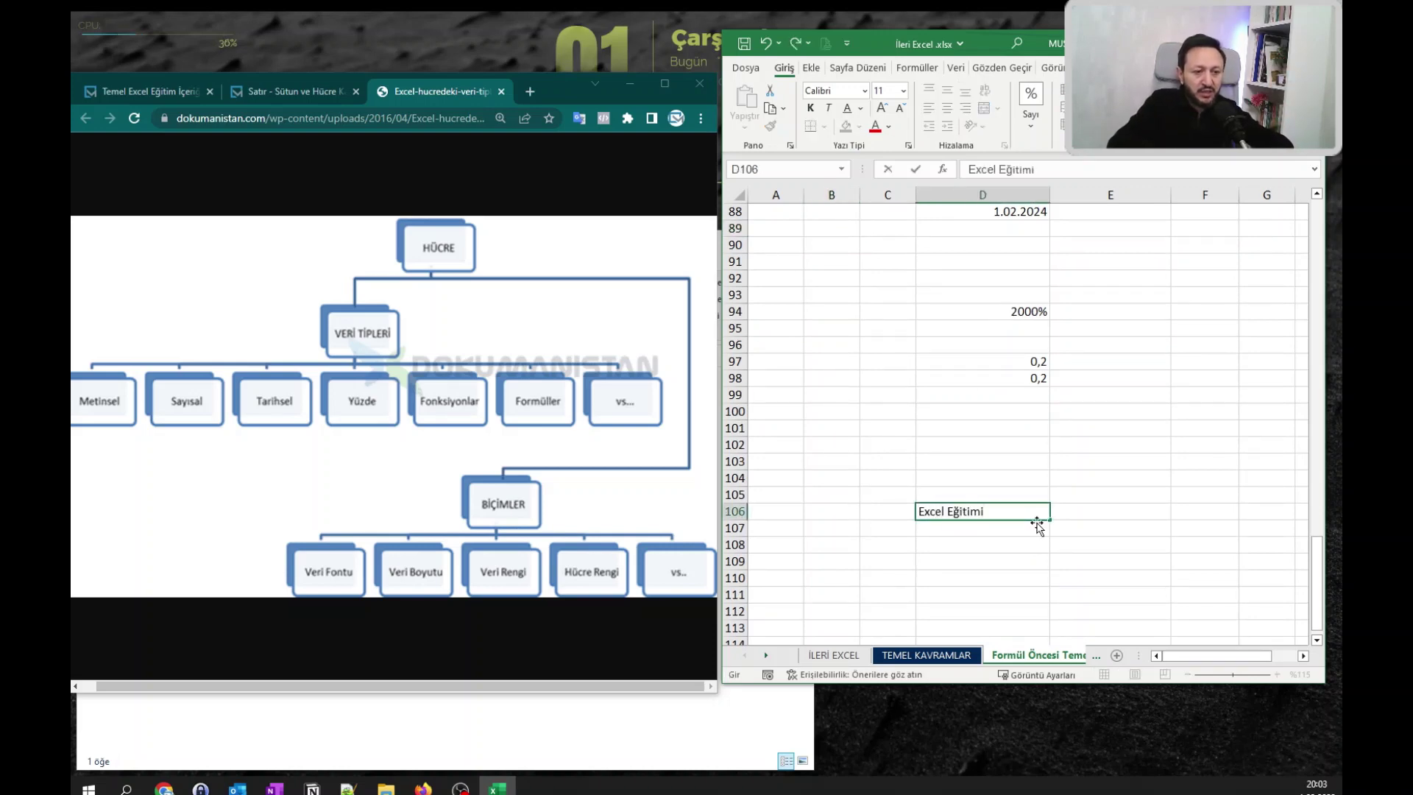
key("Tab")
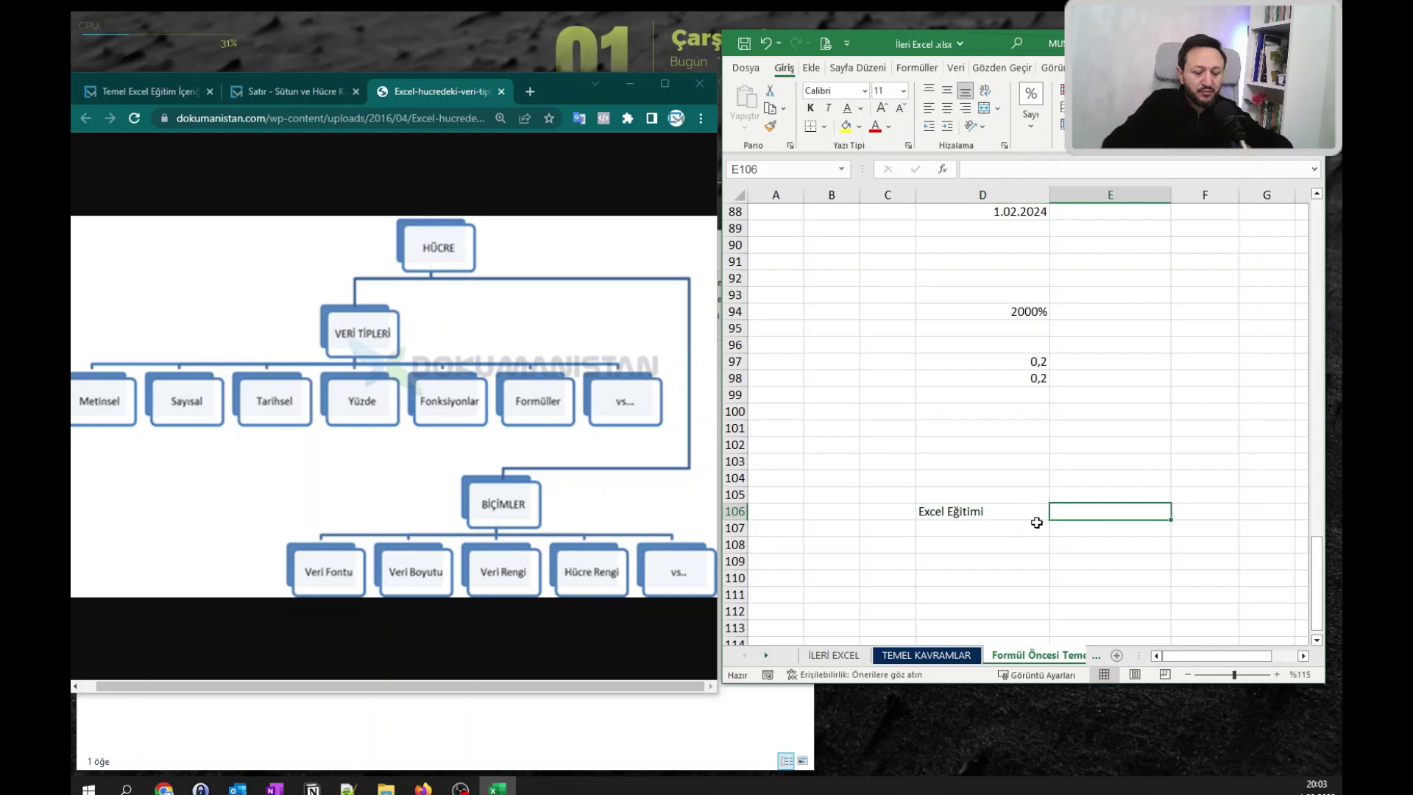
Extract the last 5 characters of D106 with the formula =SAĞDAN(D106;5) in E106.
type("=sağ")
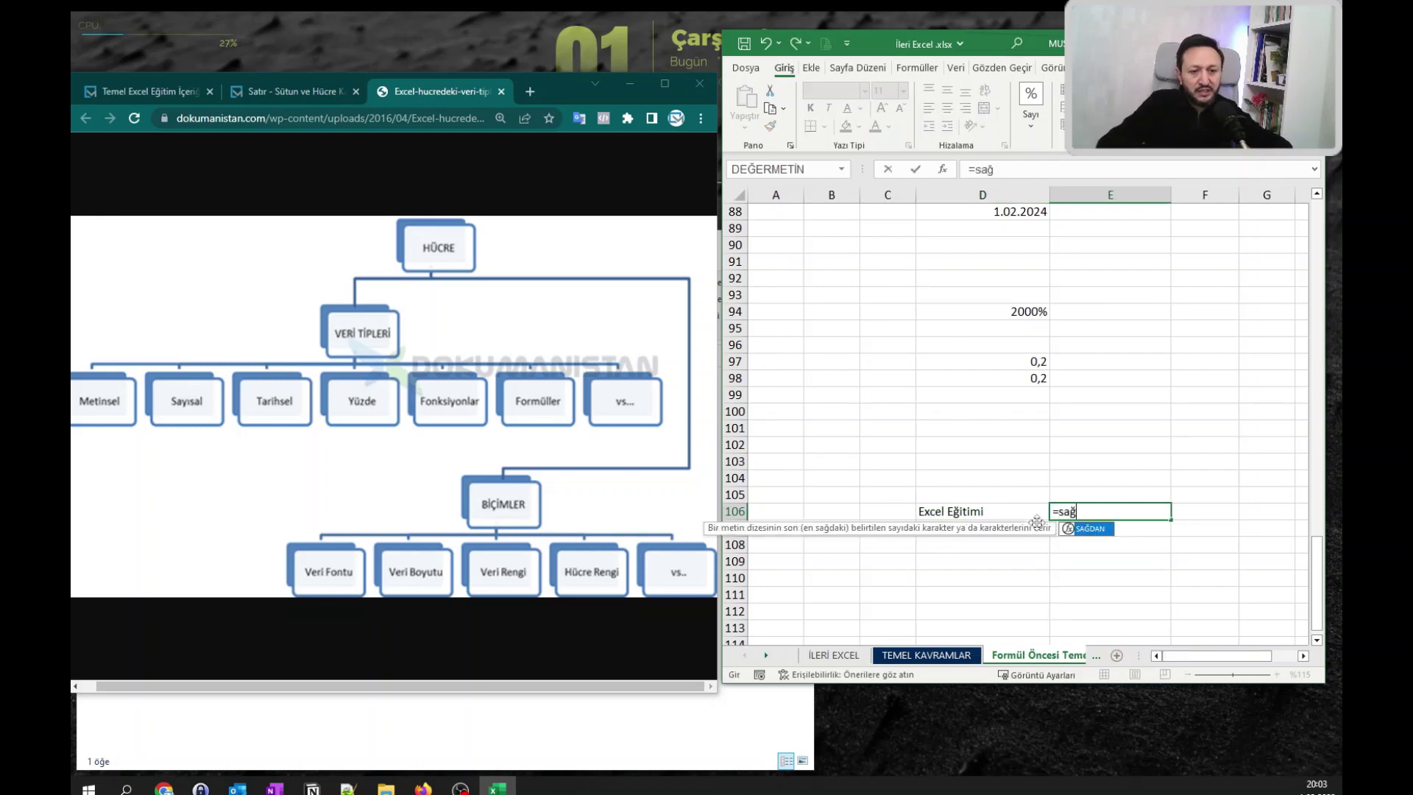
key("Tab")
key("Left")
type(";")
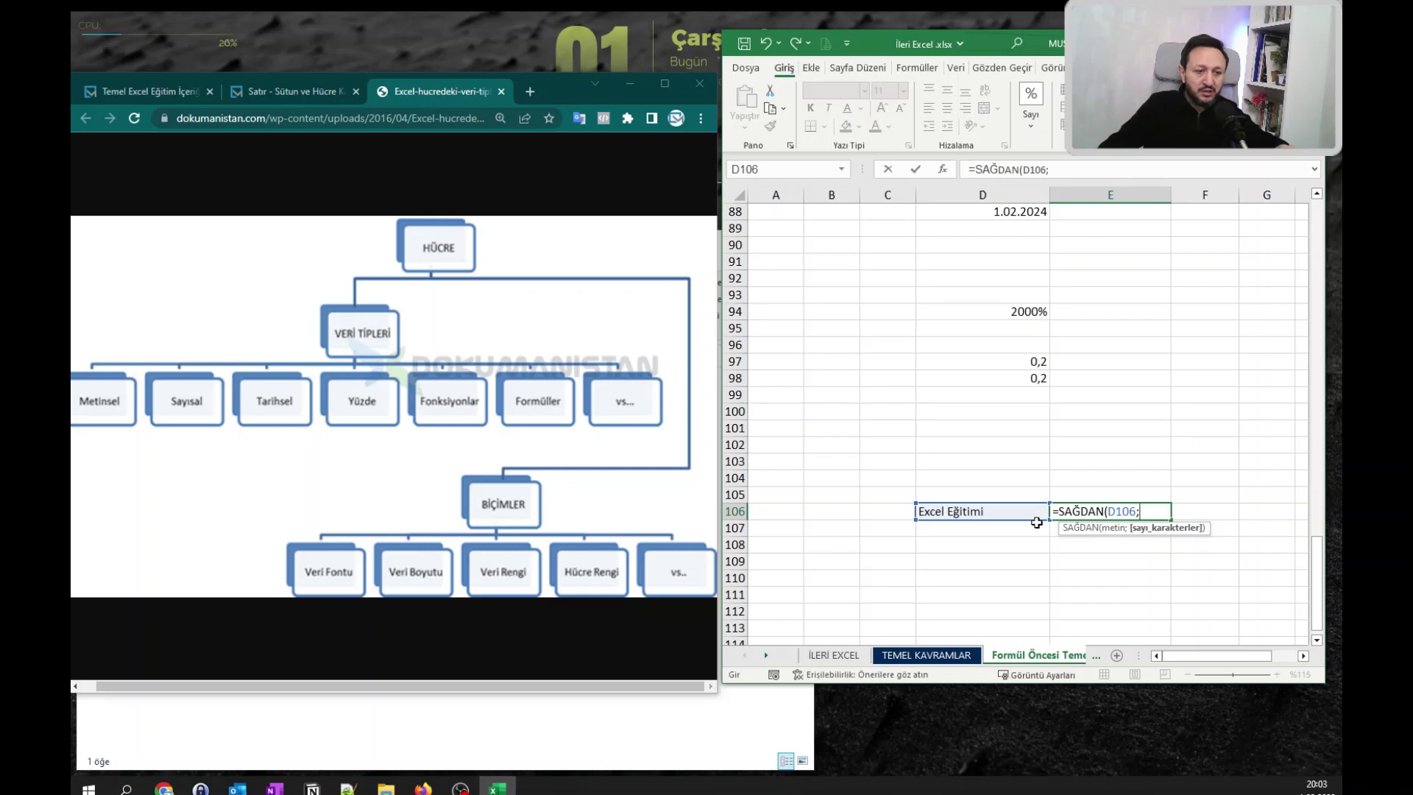
type("5")
key("Return")
key("Up")
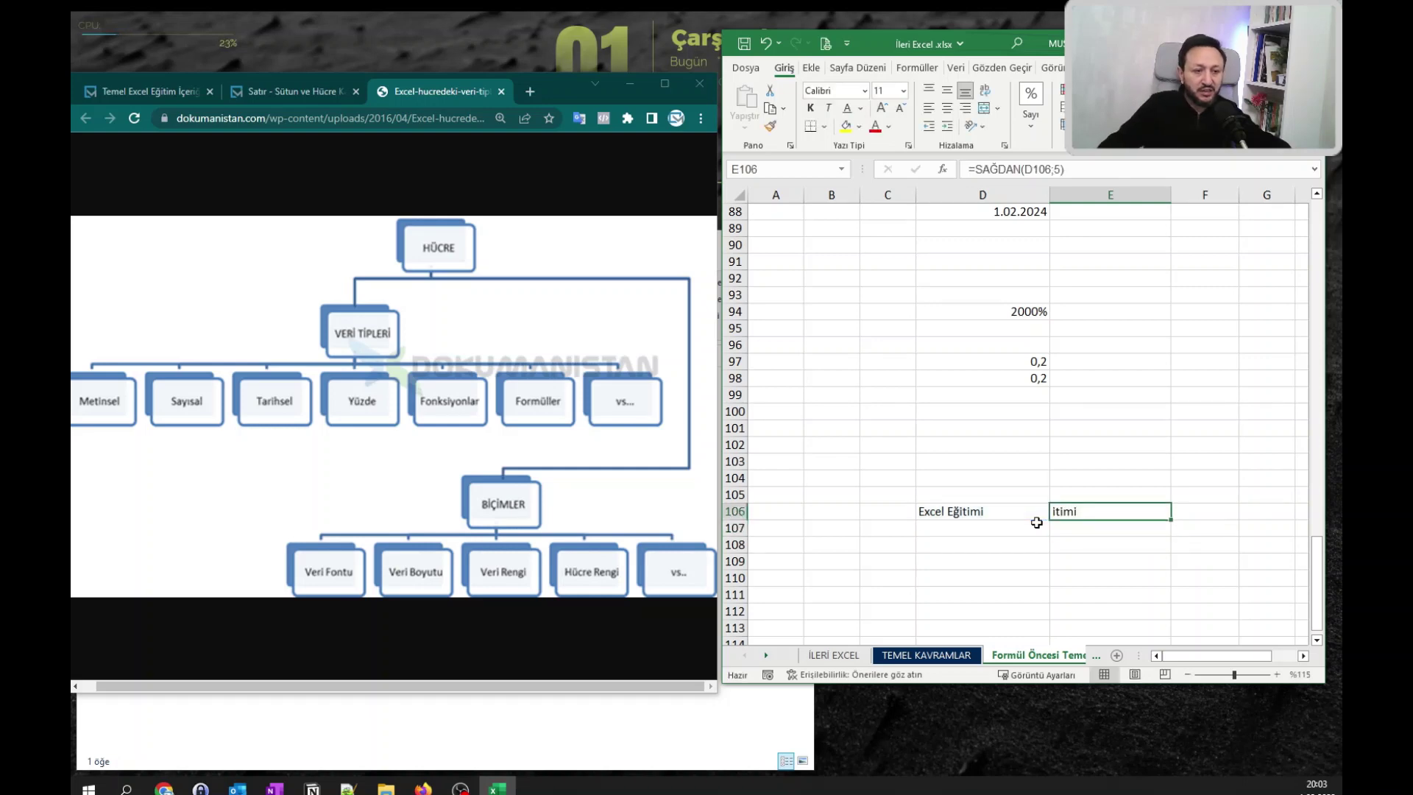
Set the character count of the SAĞDAN formula in E106 first to 8 and finally to 7.
key("F2")
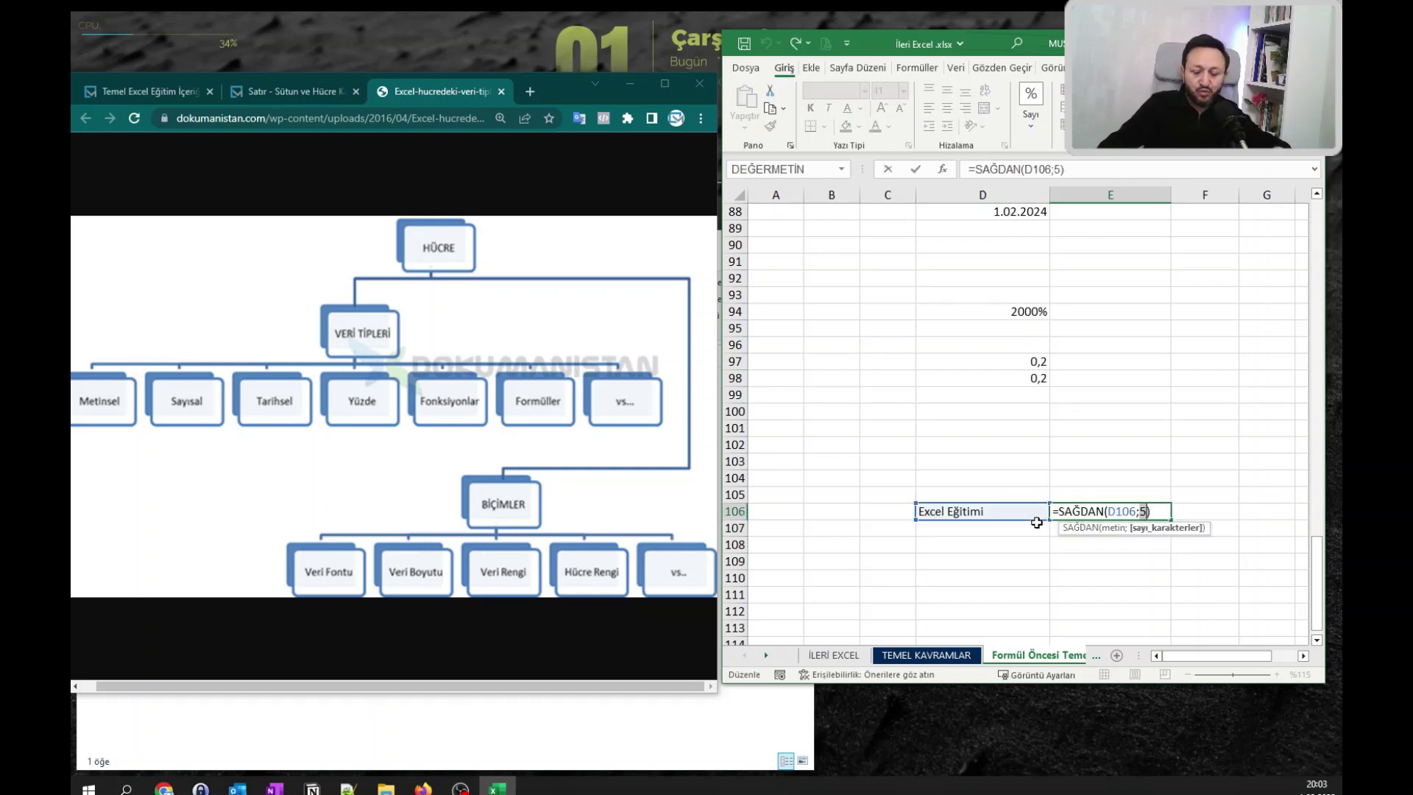
type("8")
key("Return")
key("Up")
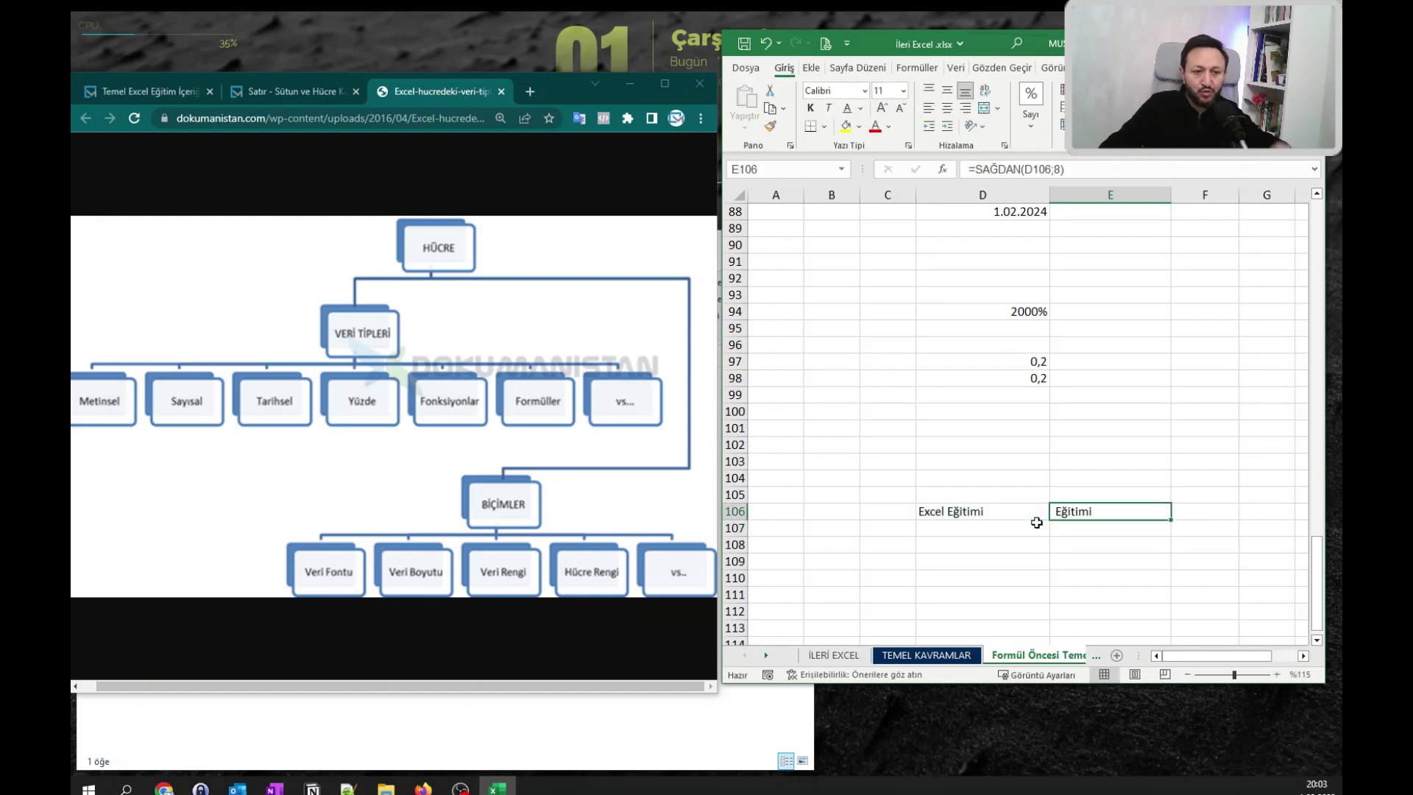
key("F2")
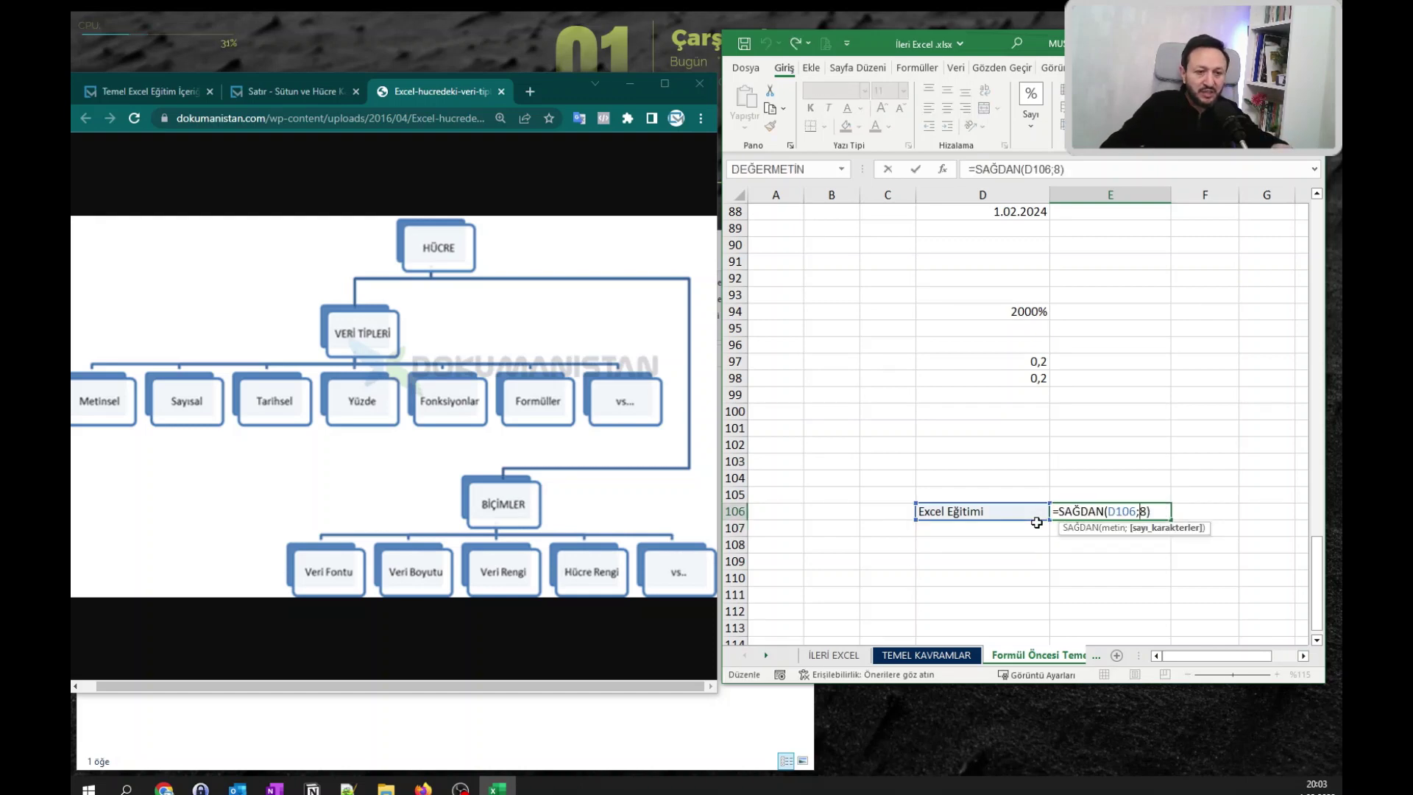
key("Return")
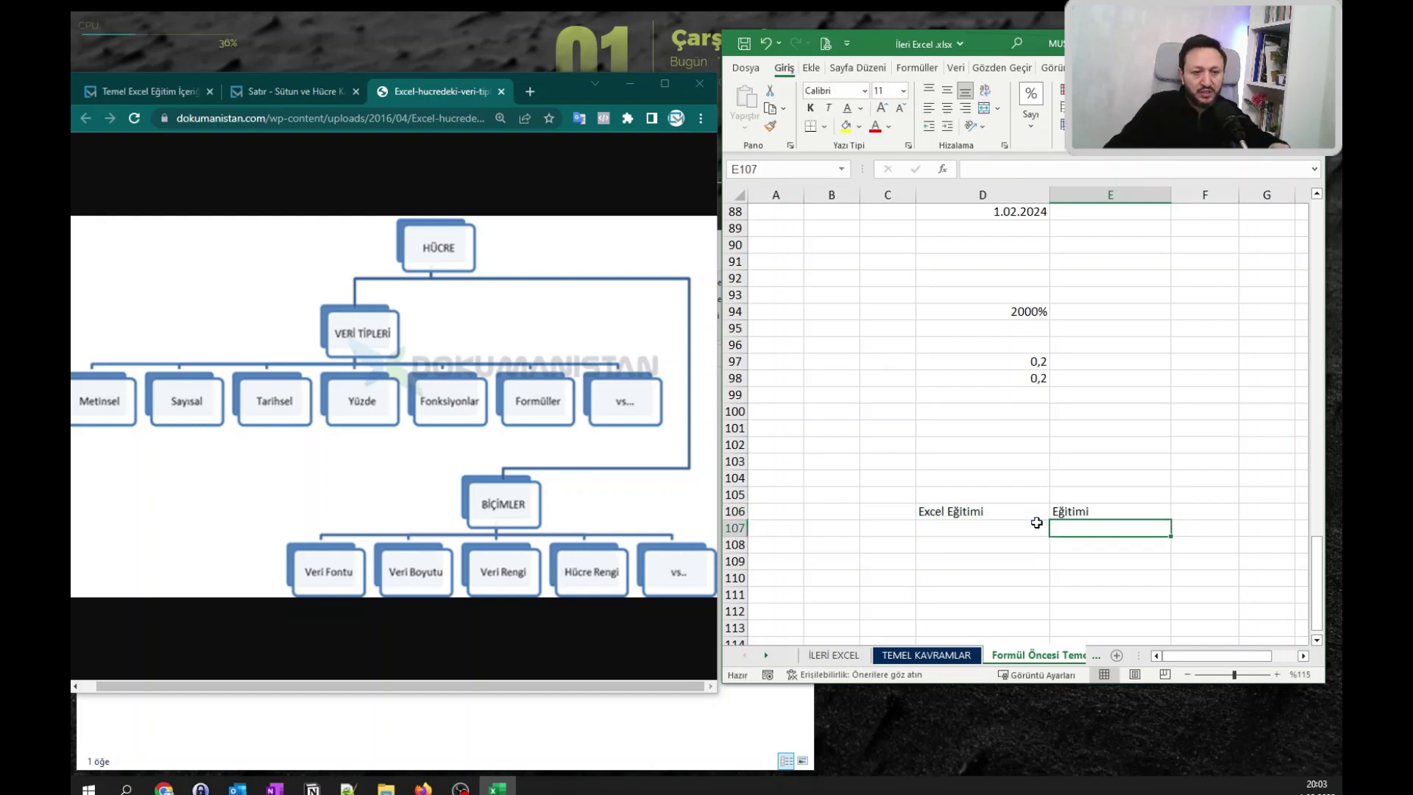
Examine the SAĞDAN formula in E106 and the D106 cell it refers to, leaving it unchanged.
left_click(1080, 514)
left_click(997, 512)
double_click(1056, 513)
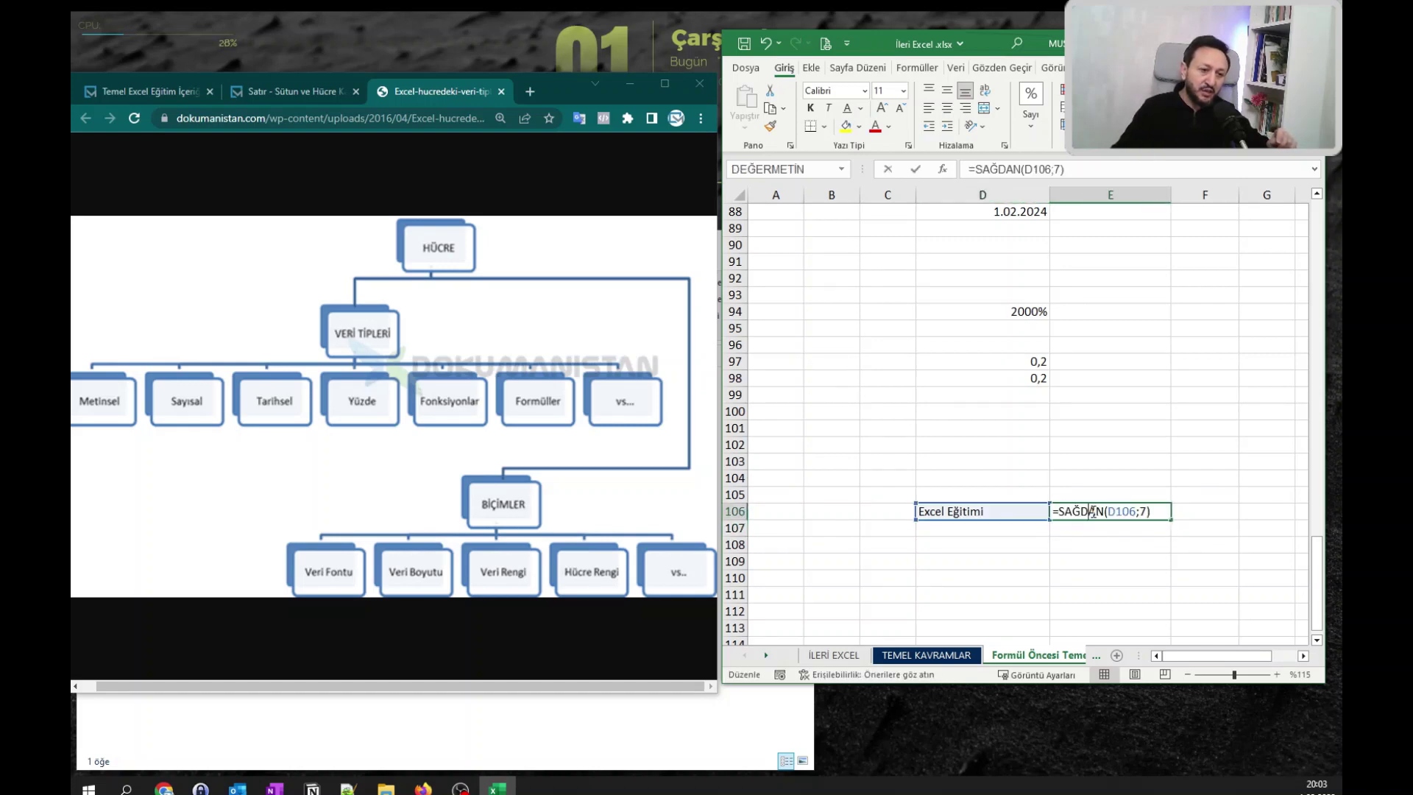
left_click_drag(1056, 513, 1151, 513)
left_click(1152, 513)
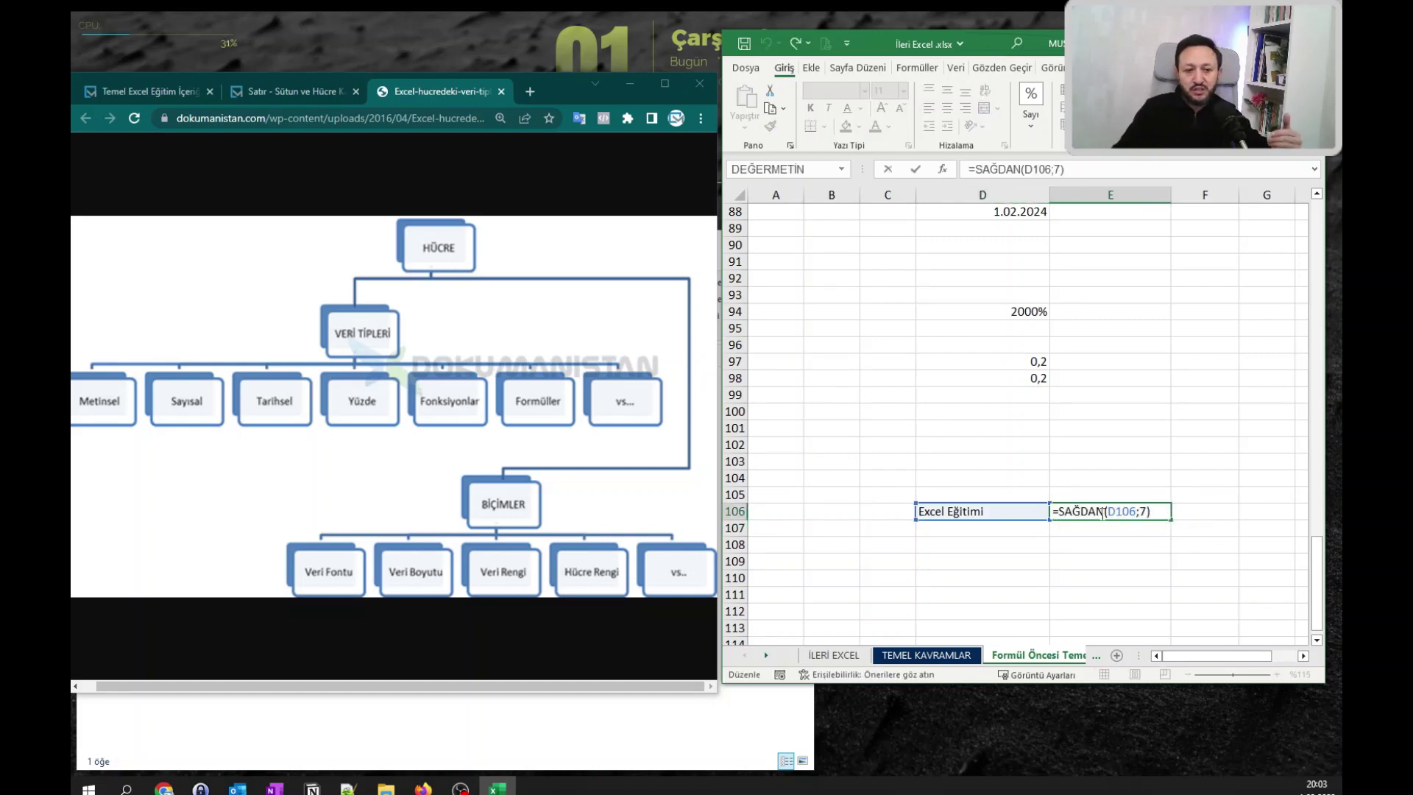
key("Escape")
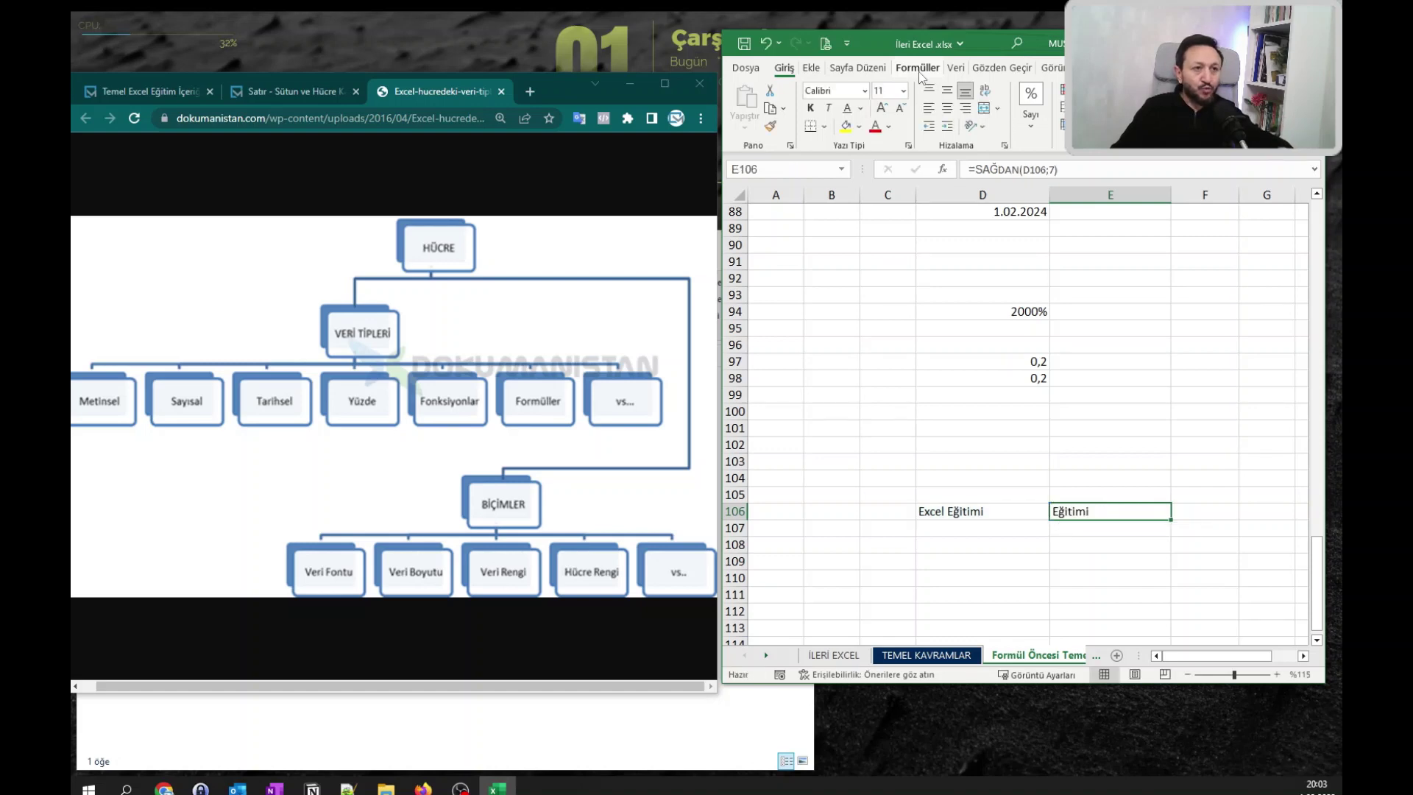
Look through the list of text functions in the function library without inserting one.
left_click(916, 67)
left_click(809, 108)
left_click(892, 109)
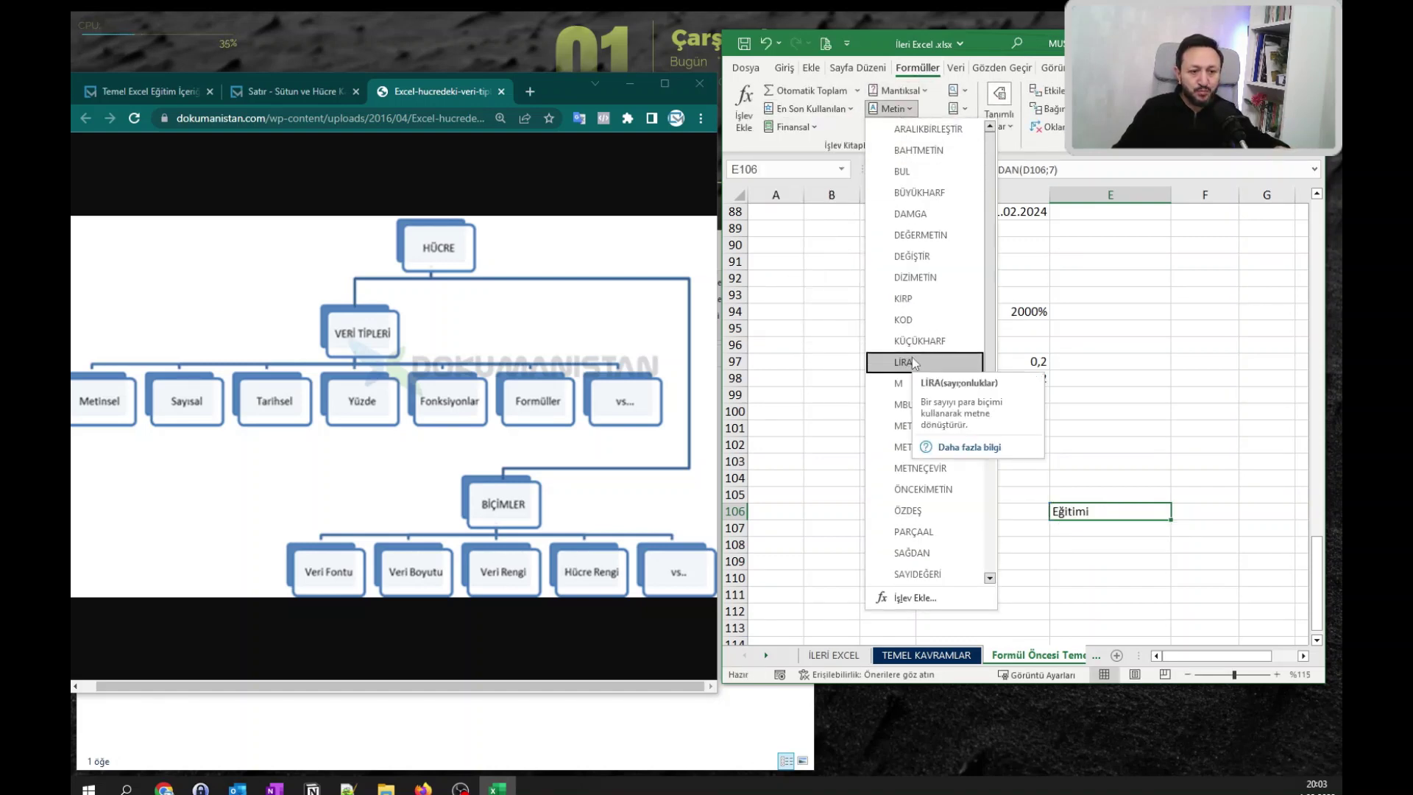
key("Escape")
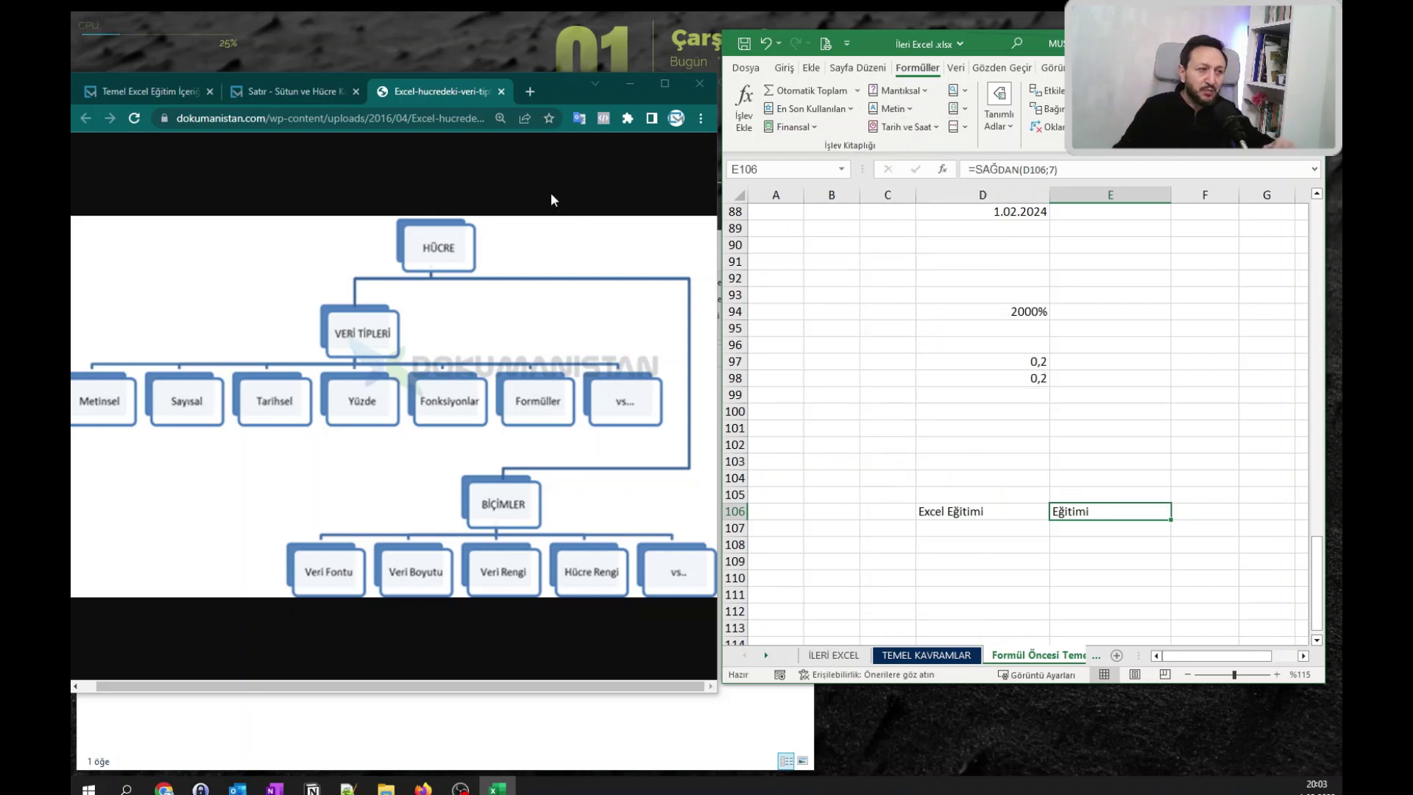
Switch to Chrome, show the Temel Excel Eğitim İçeriği page in a maximized window and reduce the page zoom.
key("ctrl+Tab")
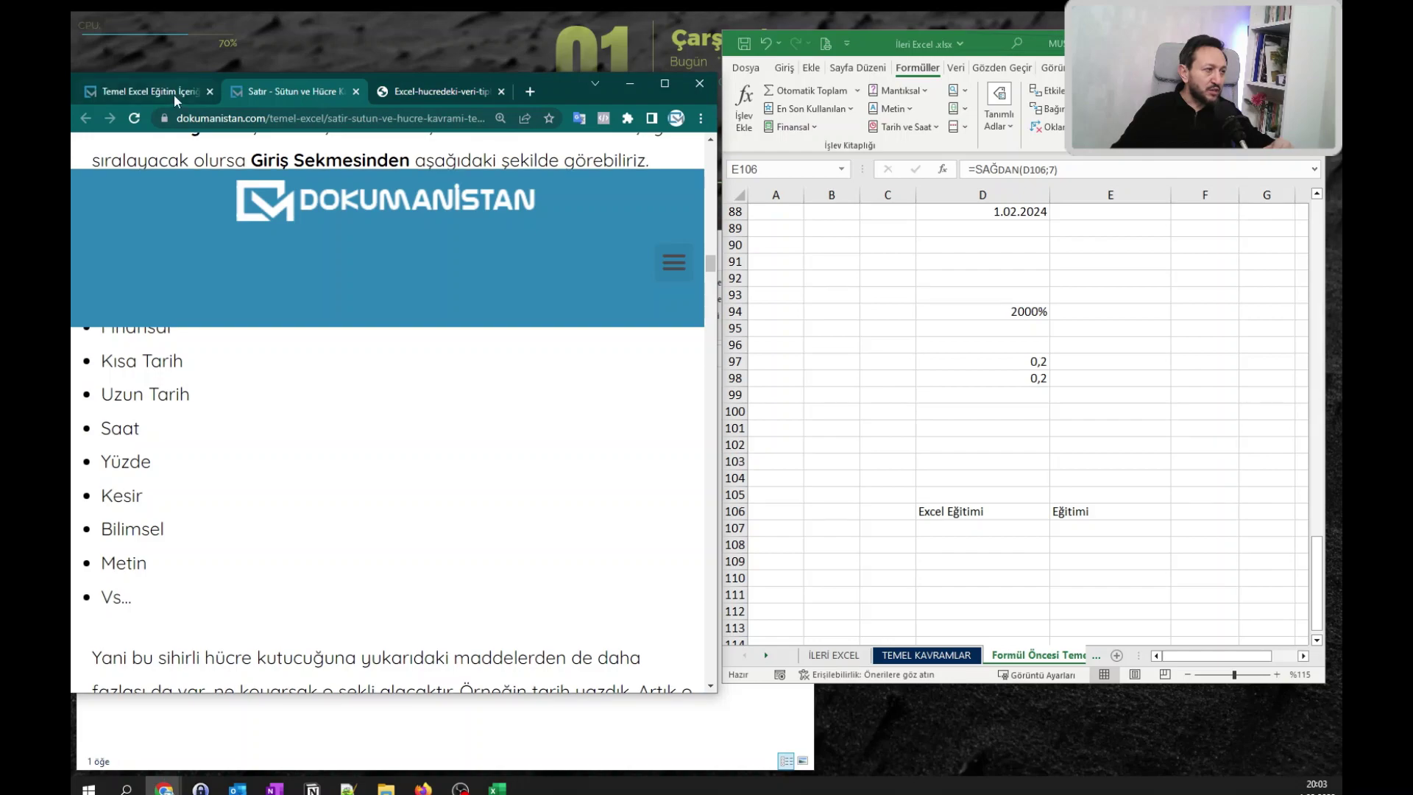
left_click(676, 83)
scroll(614, 184, "down", 4)
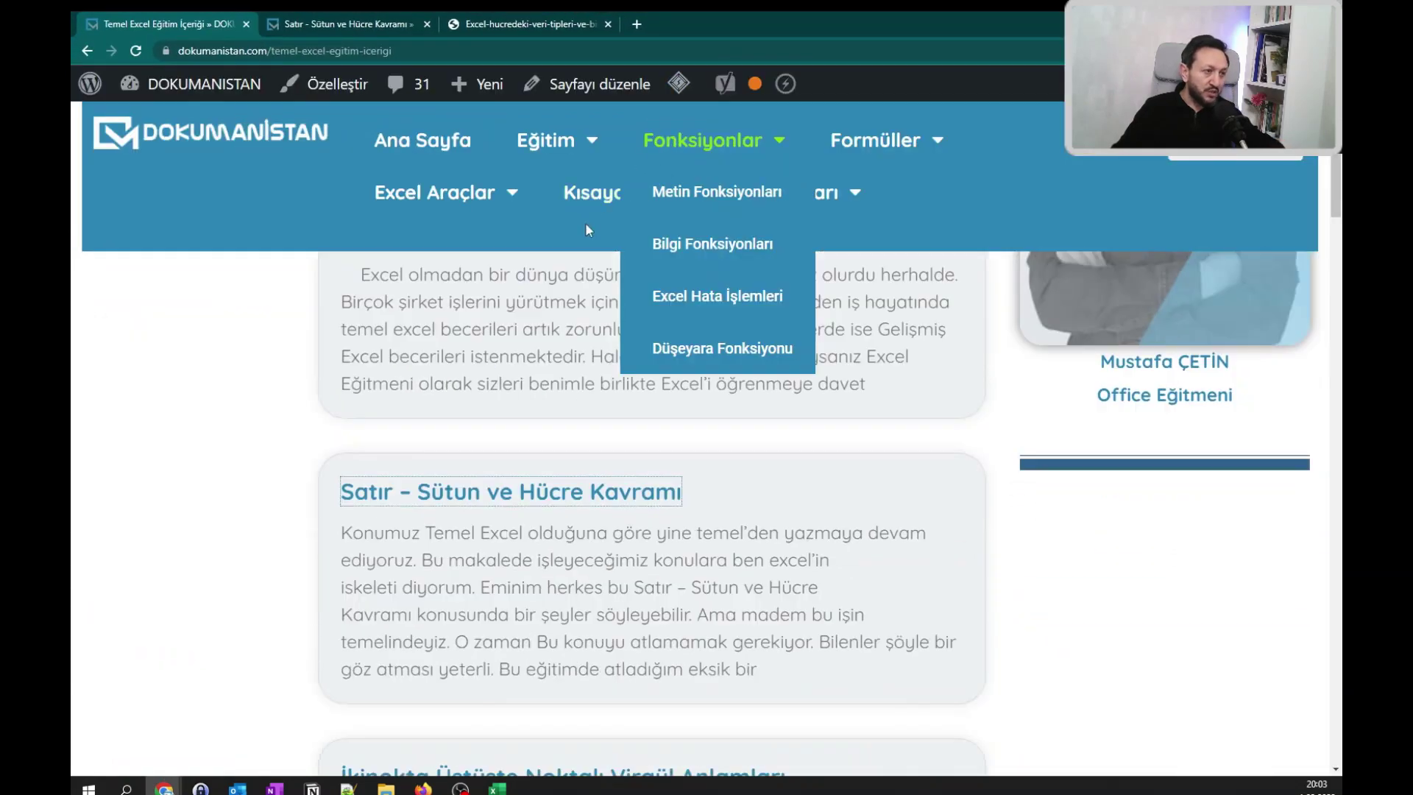
key("ctrl+minus")
key("ctrl+minus")
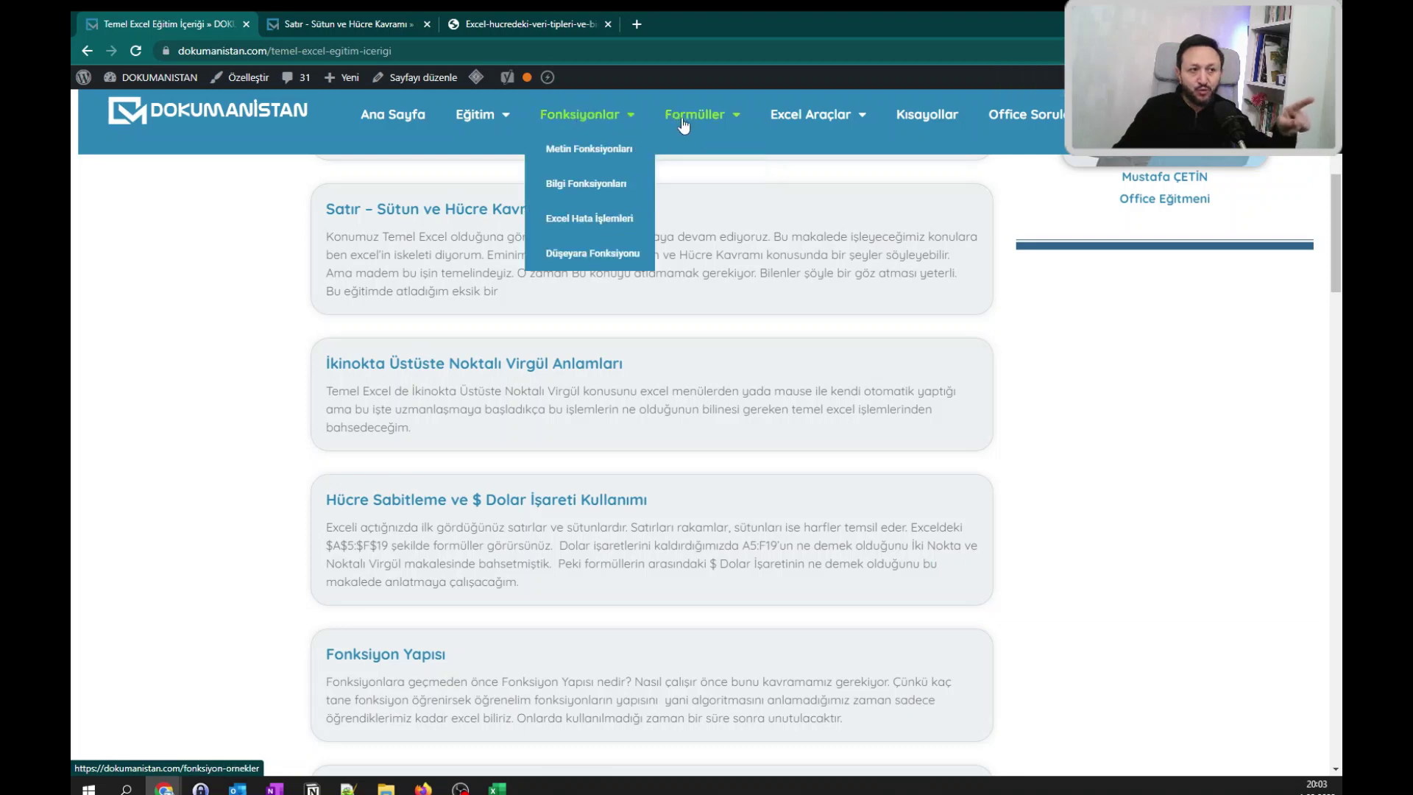
Go to the site's Metinsel Formüller page and open the article "Excelde Büyük Harf Girmeye Zorla".
left_click(691, 159)
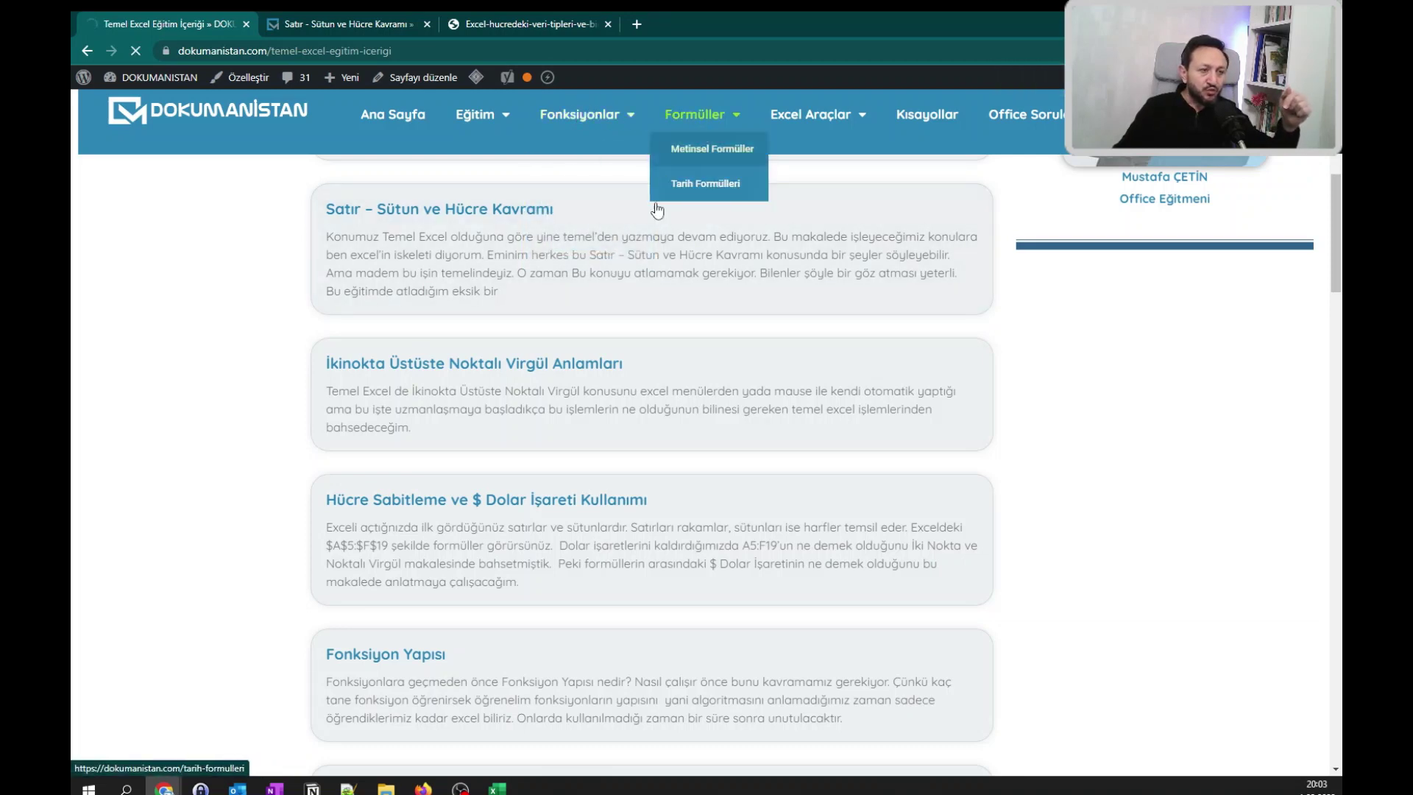
scroll(580, 360, "down", 3)
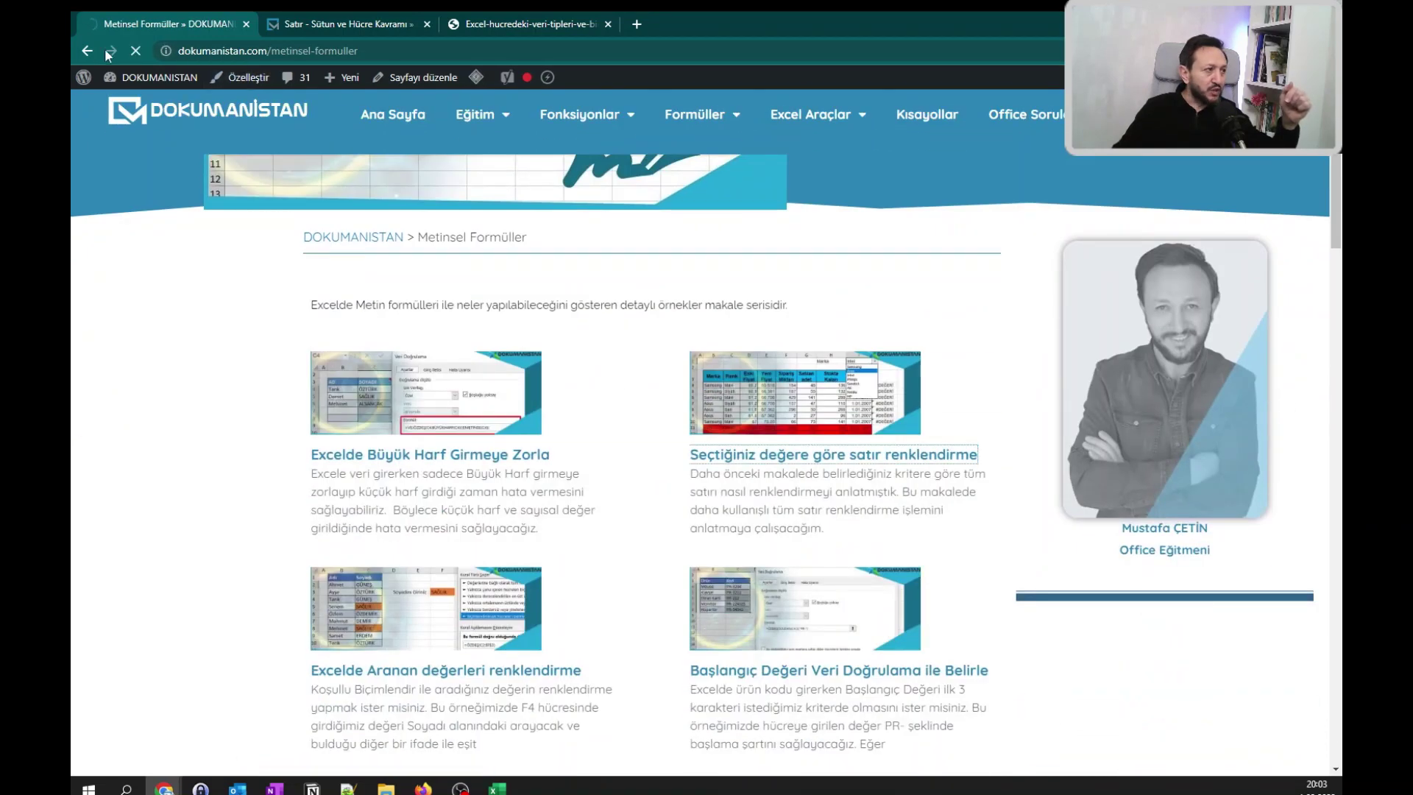
scroll(453, 392, "down", 3)
left_click(451, 231)
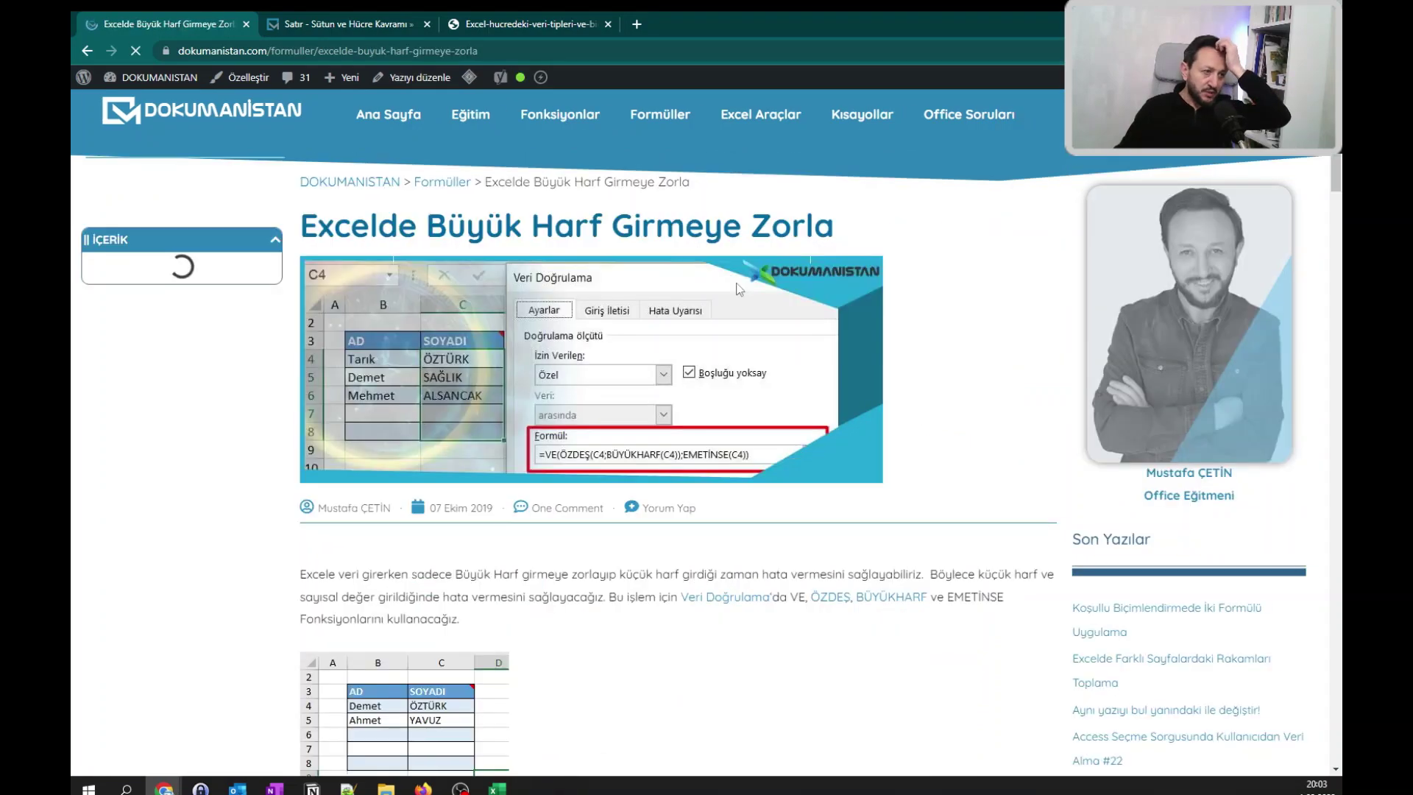
Examine the formula =VE(ÖZDEŞ(C4;BÜYÜKHARF(C4));EMETİNSE(C4)) in the article, highlighting its nested functions and the whole expression.
scroll(1264, 213, "down", 6)
scroll(1323, 223, "down", 7)
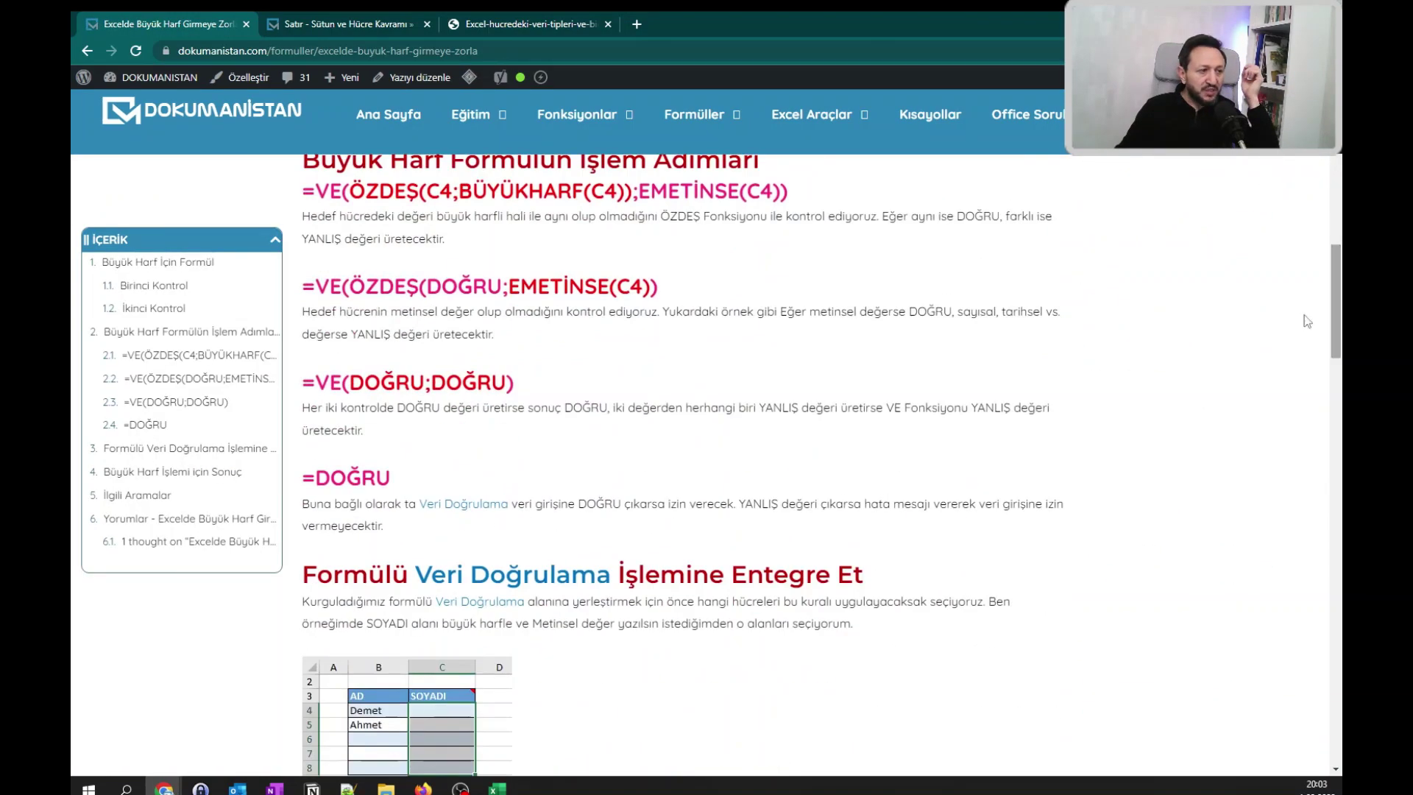
scroll(319, 219, "up", 2)
left_click_drag(317, 348, 836, 347)
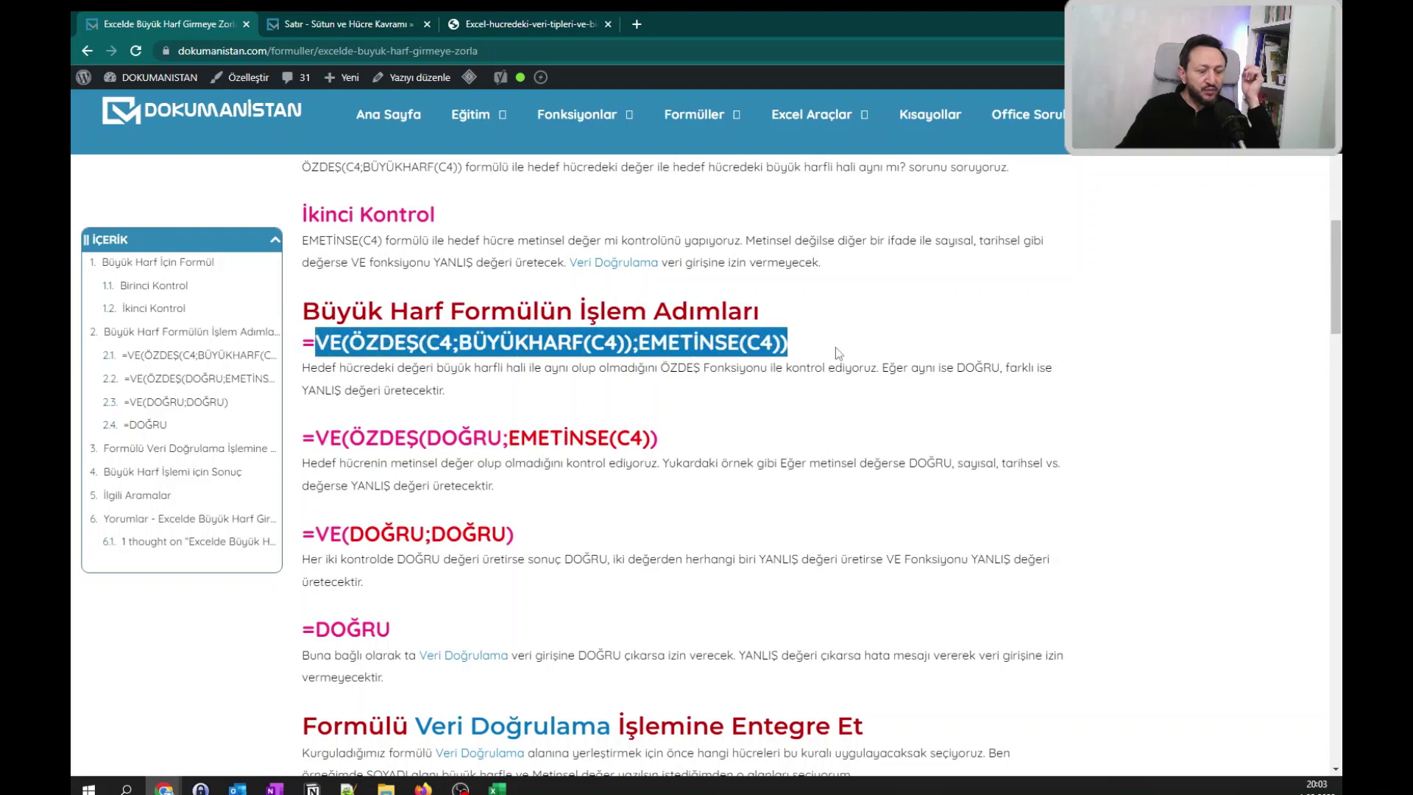
left_click(685, 343)
left_click_drag(638, 343, 738, 342)
left_click_drag(485, 343, 593, 340)
left_click_drag(395, 343, 802, 347)
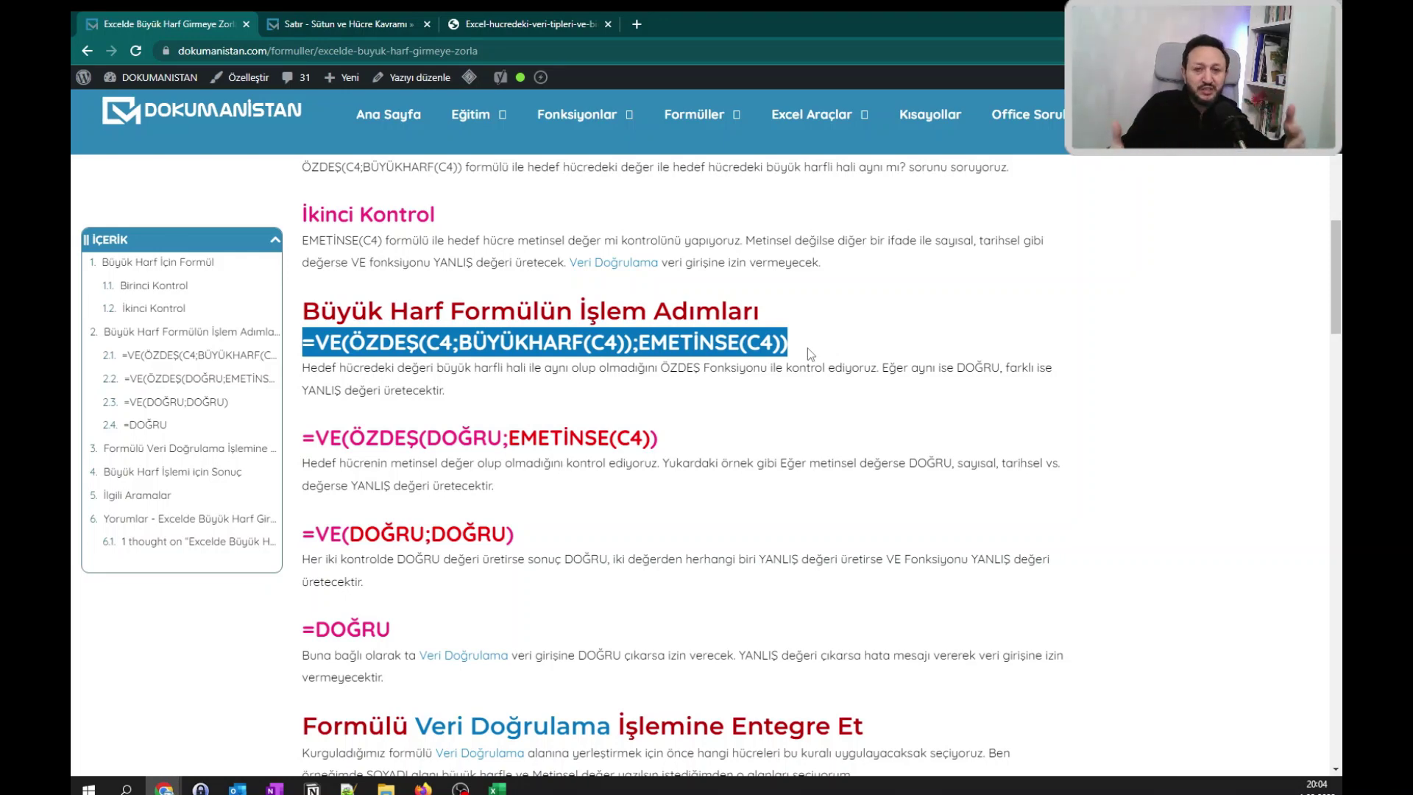
Review how the article integrates the formula into Veri Doğrulama and its example under "Büyük Harf İşlemi için Sonuç".
left_click(824, 348)
scroll(805, 374, "down", 15)
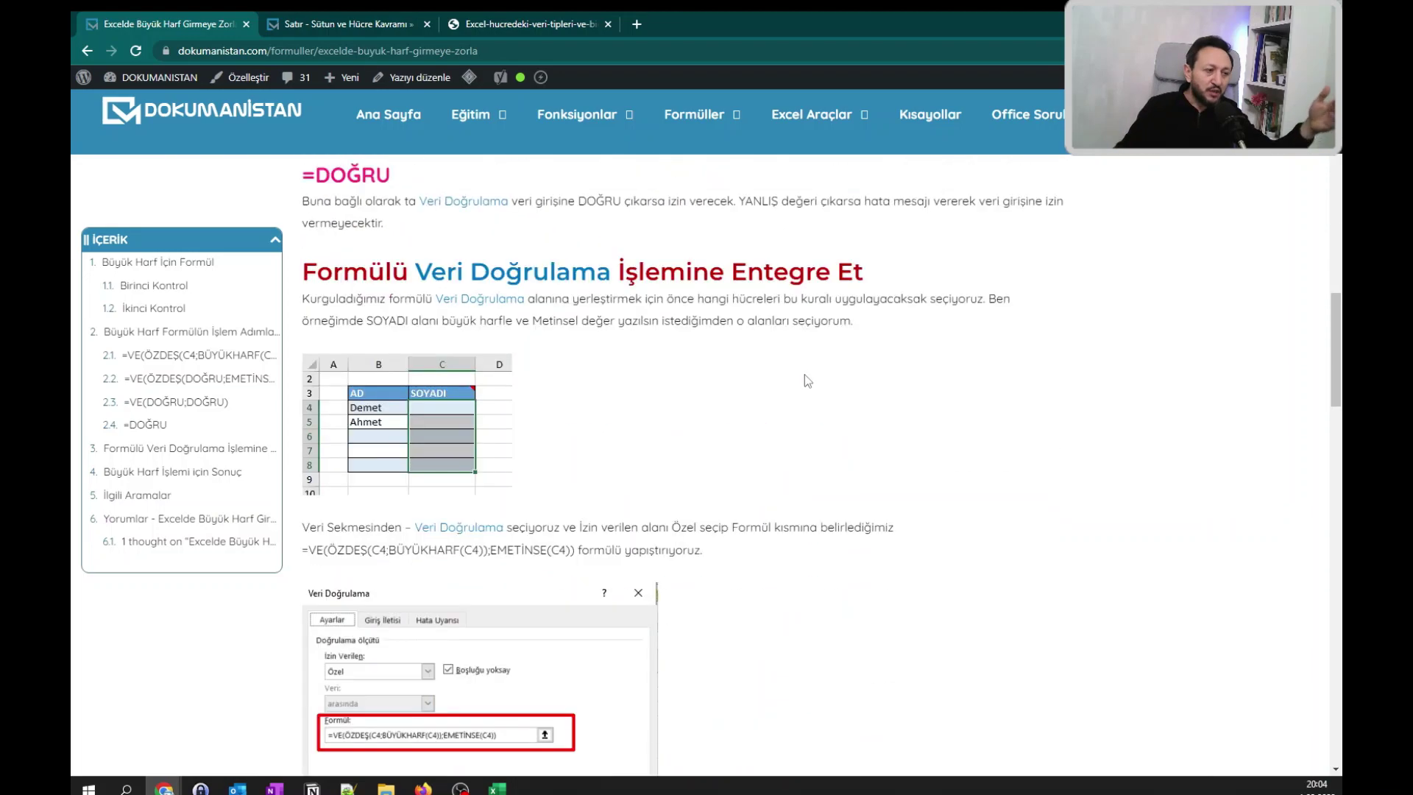
scroll(781, 394, "down", 4)
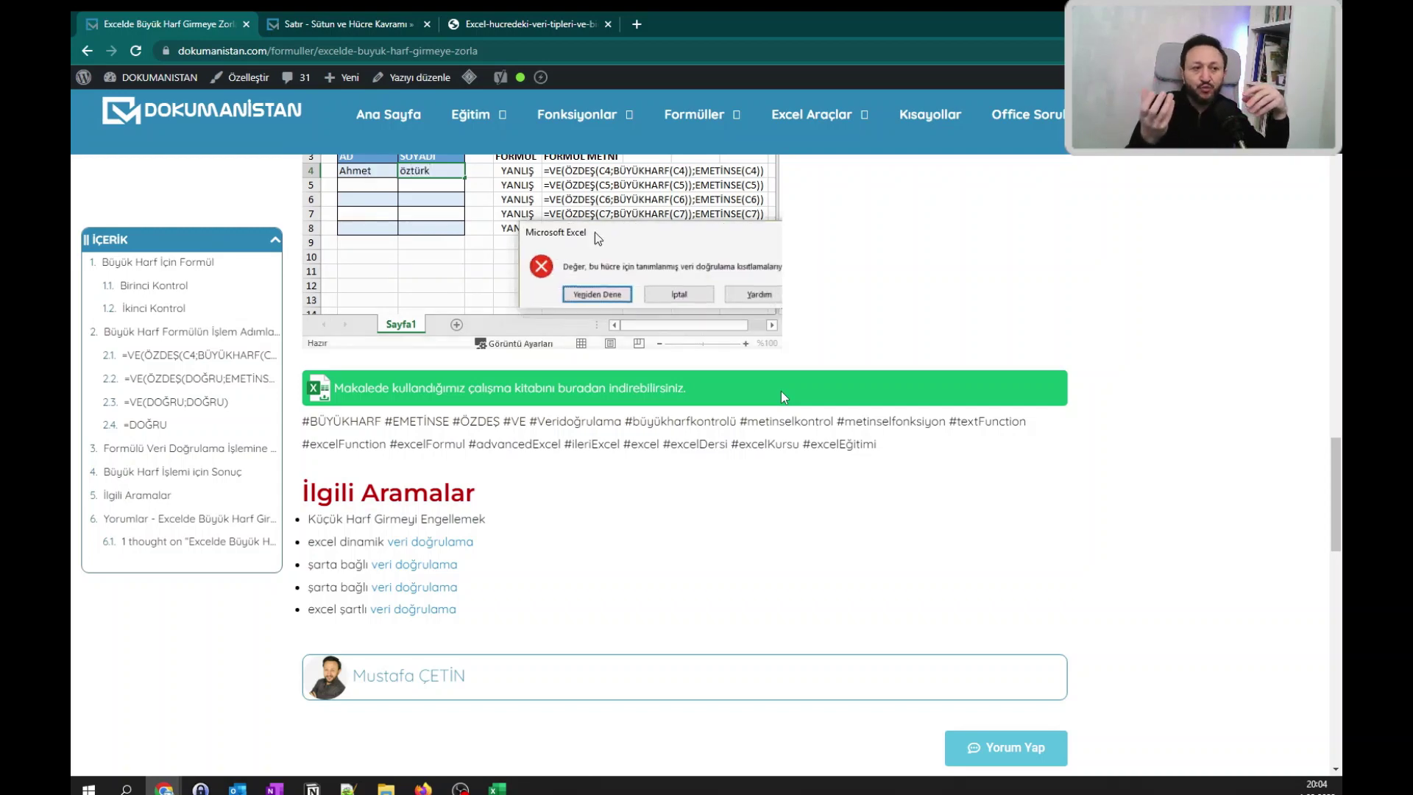
scroll(782, 396, "up", 3)
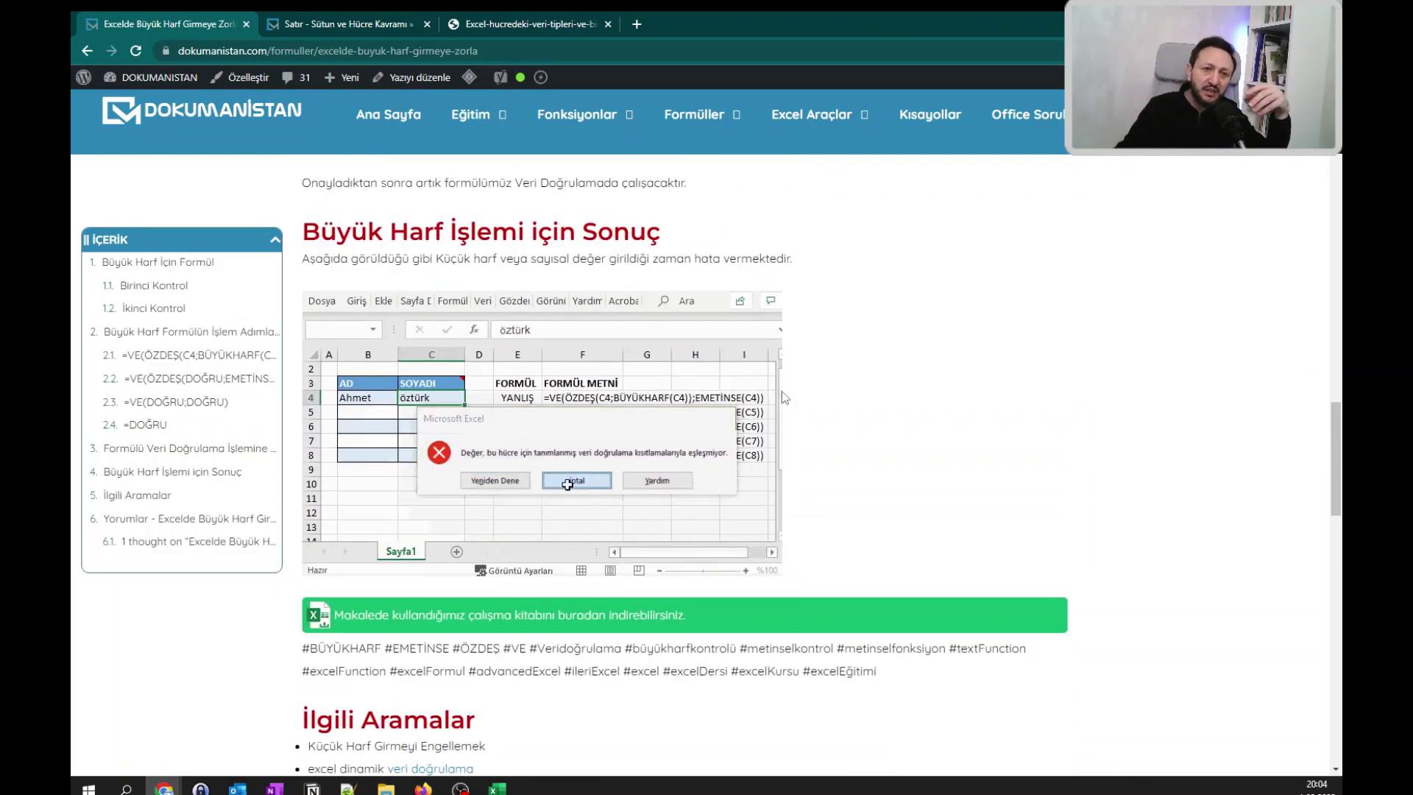